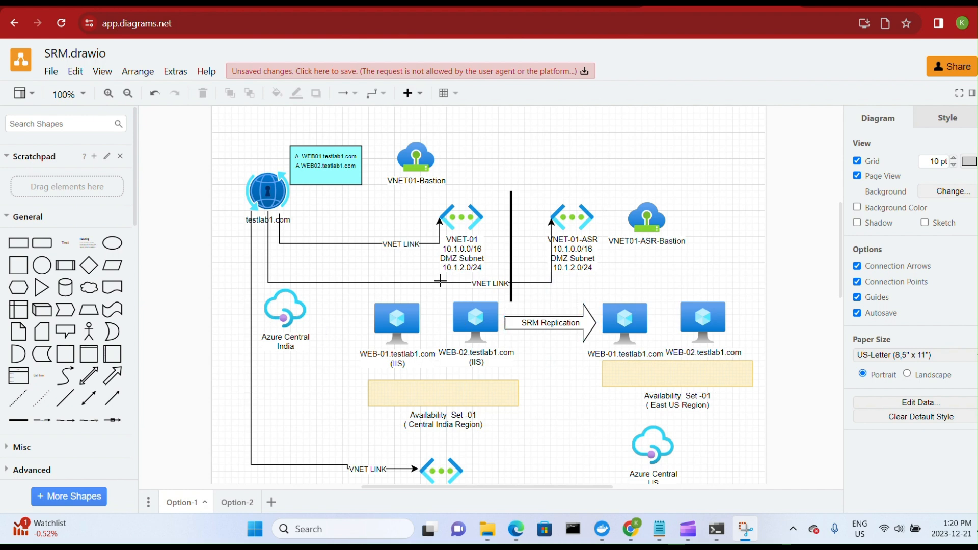
Browse the SRM diagram and dismiss the unsaved-changes warning without saving.
{"action": "scroll", "coordinate": [504, 430], "scroll_direction": "down", "scroll_amount": 1}
{"action": "scroll", "coordinate": [504, 430], "scroll_direction": "down", "scroll_amount": 4}
{"action": "scroll", "coordinate": [507, 424], "scroll_direction": "up", "scroll_amount": 4}
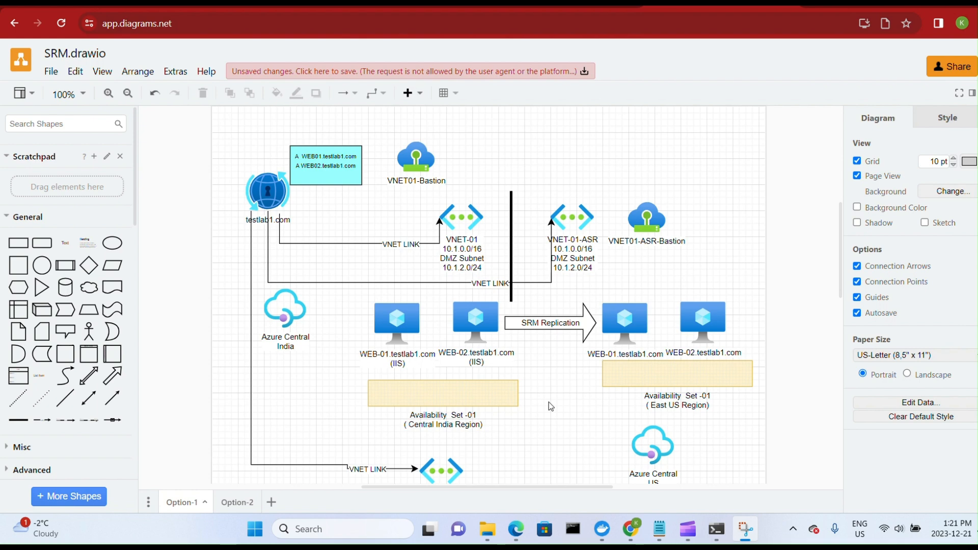
{"action": "scroll", "coordinate": [323, 356], "scroll_direction": "down", "scroll_amount": 4}
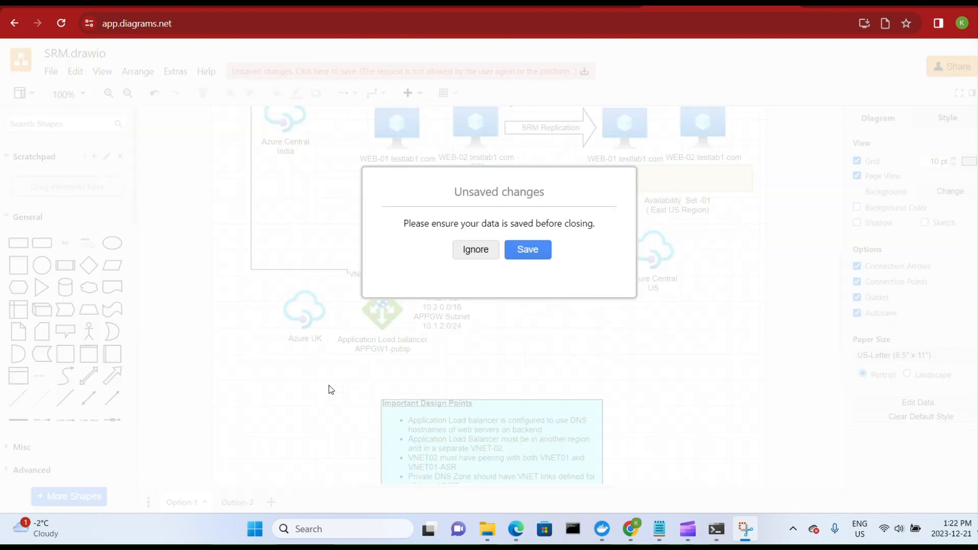
{"action": "left_click", "coordinate": [489, 254]}
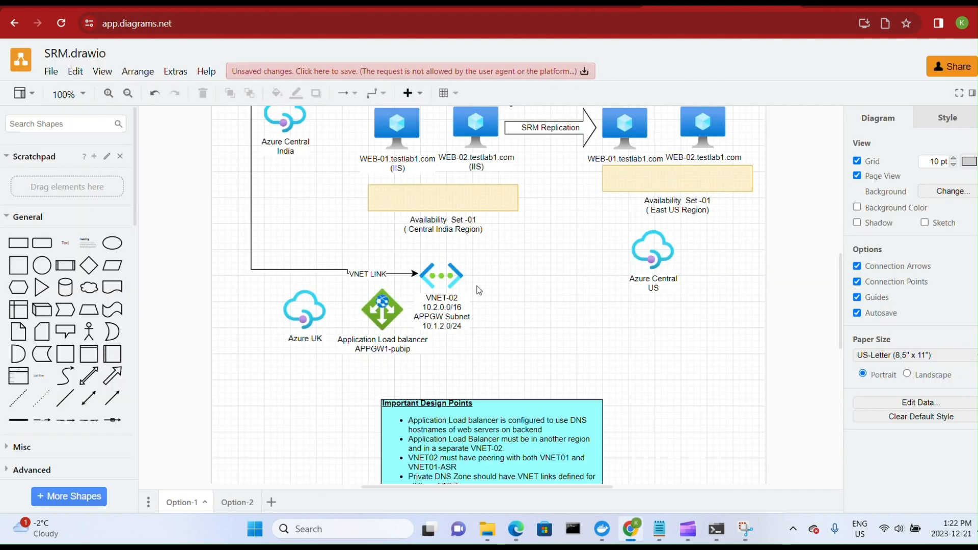
{"action": "scroll", "coordinate": [466, 345], "scroll_direction": "down", "scroll_amount": 3}
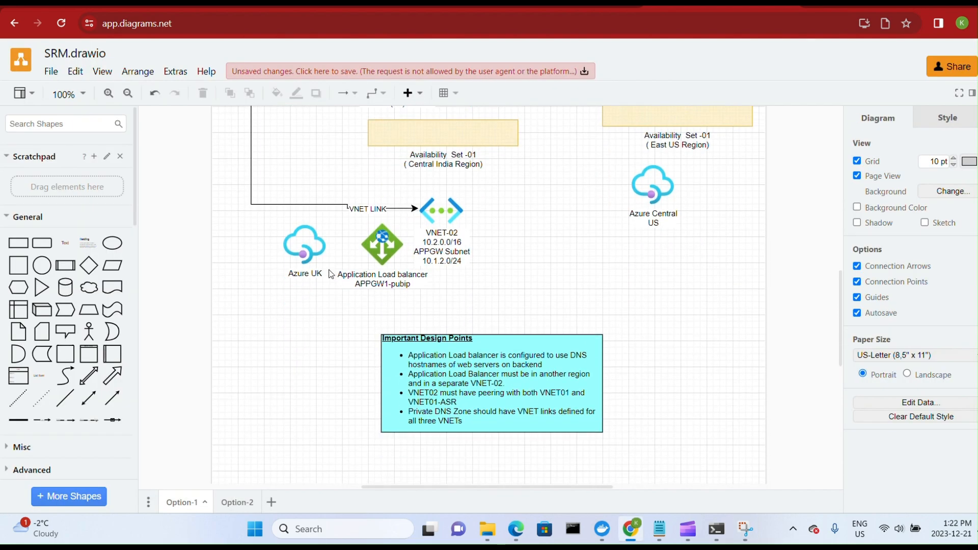
{"action": "scroll", "coordinate": [332, 275], "scroll_direction": "up", "scroll_amount": 3}
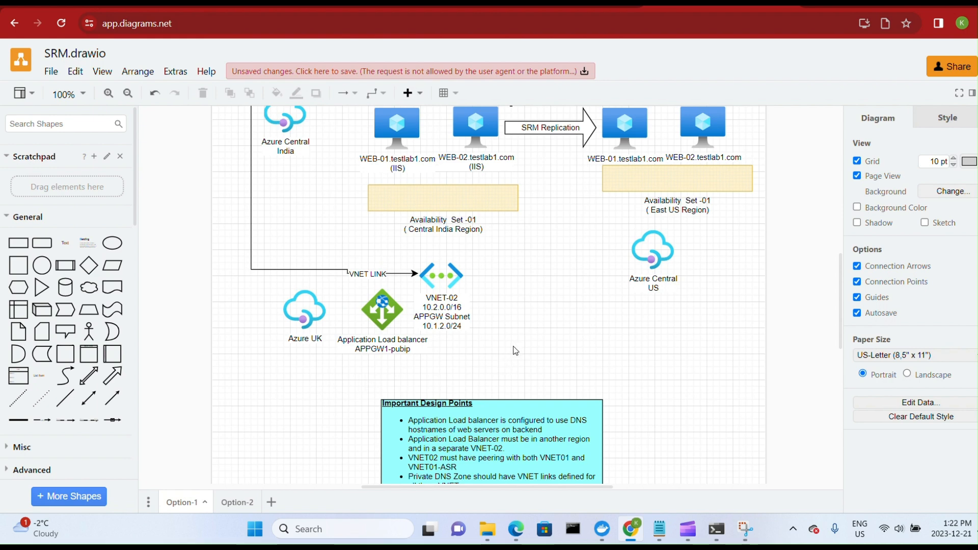
{"action": "scroll", "coordinate": [505, 355], "scroll_direction": "up", "scroll_amount": 9}
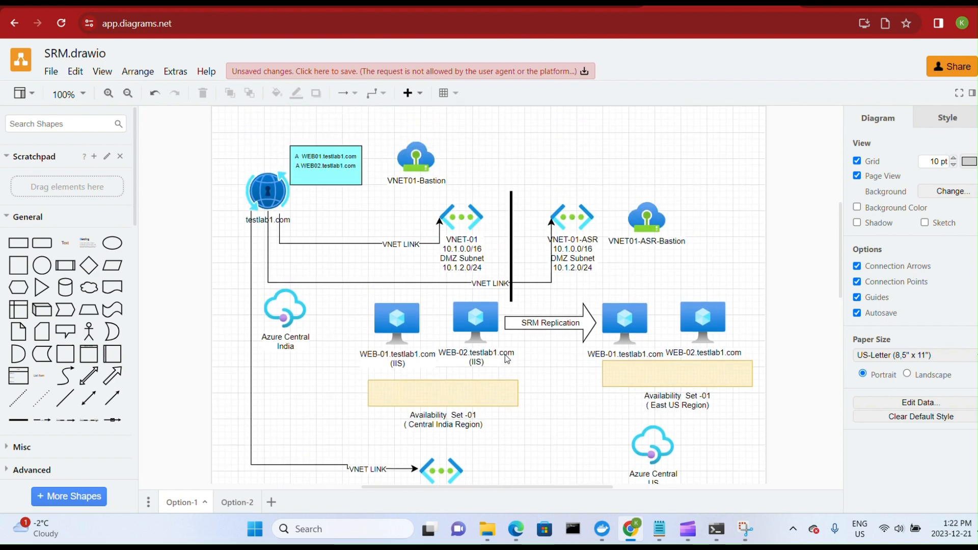
{"action": "scroll", "coordinate": [433, 351], "scroll_direction": "down", "scroll_amount": 6}
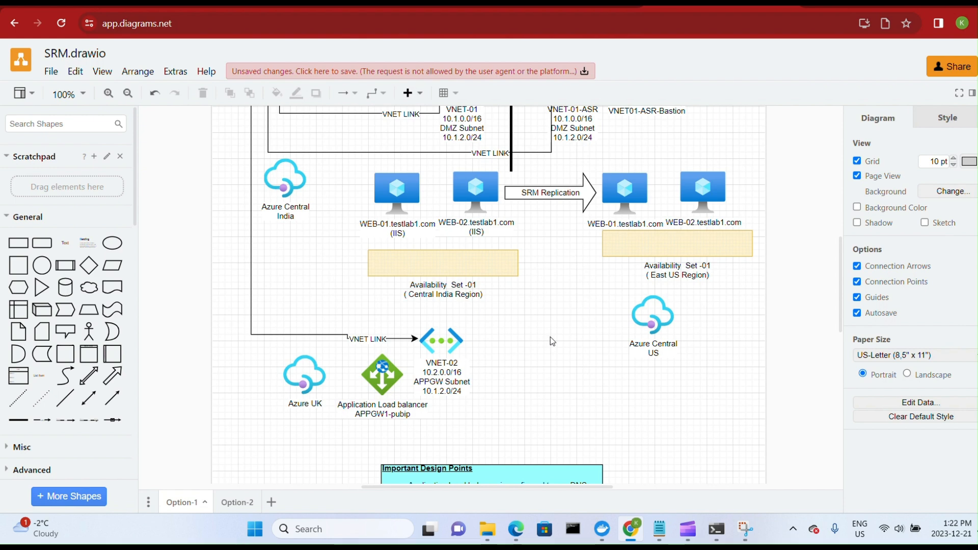
{"action": "scroll", "coordinate": [510, 344], "scroll_direction": "up", "scroll_amount": 5}
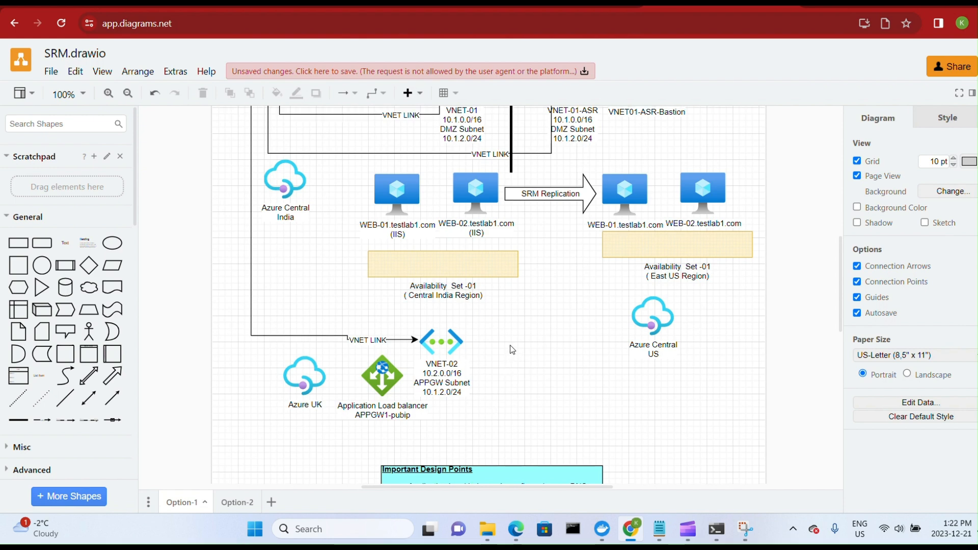
{"action": "scroll", "coordinate": [511, 345], "scroll_direction": "down", "scroll_amount": 5}
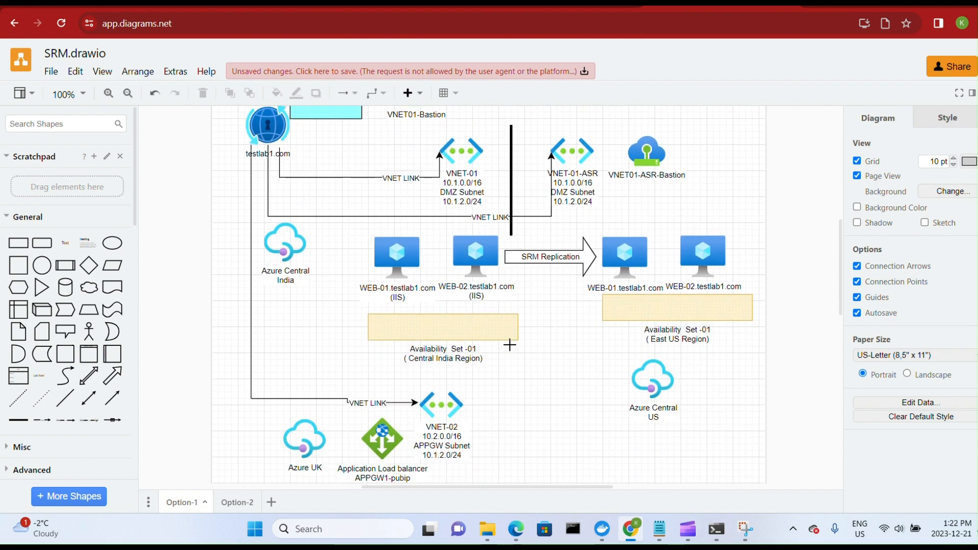
{"action": "scroll", "coordinate": [513, 341], "scroll_direction": "down", "scroll_amount": 3}
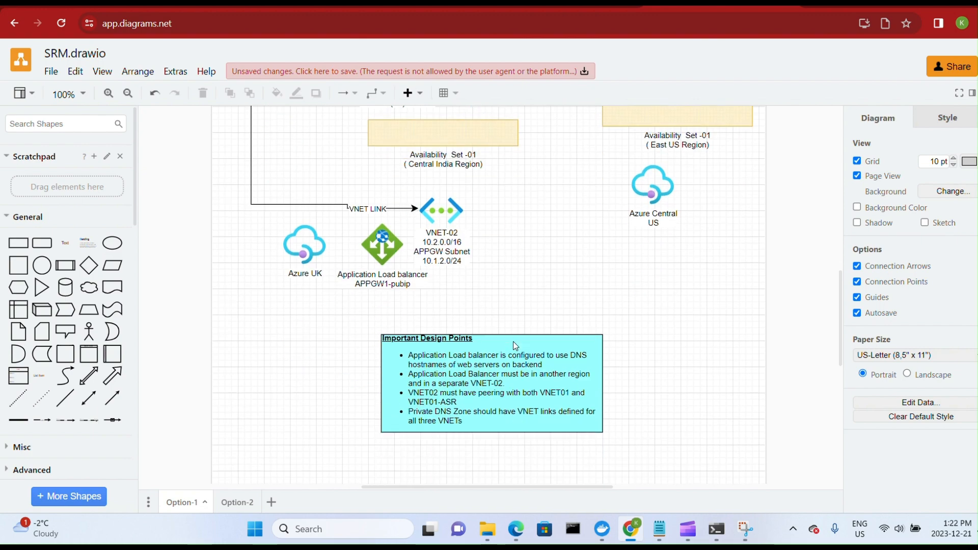
Show the Option-2 page and select its Traffic Manager shape.
{"action": "left_click", "coordinate": [227, 502]}
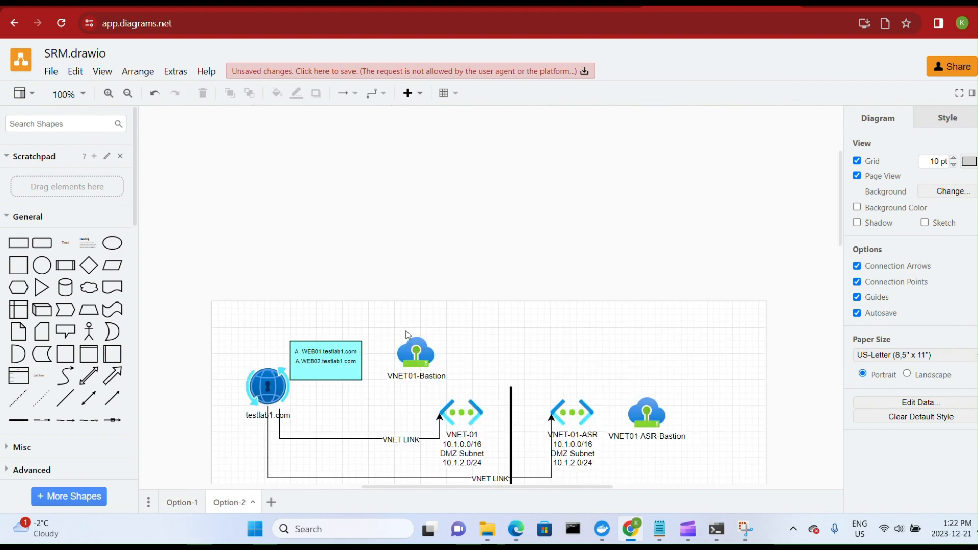
{"action": "scroll", "coordinate": [407, 331], "scroll_direction": "down", "scroll_amount": 12}
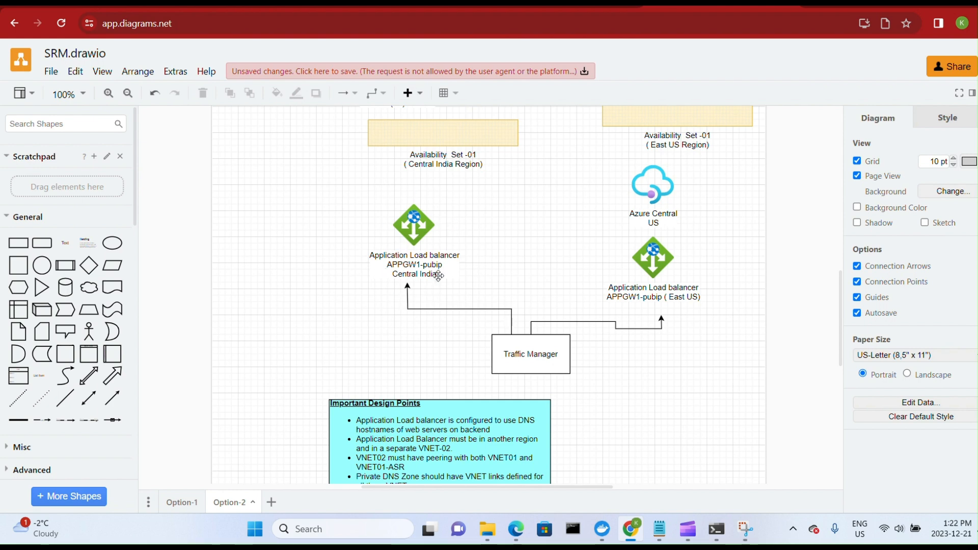
{"action": "scroll", "coordinate": [430, 227], "scroll_direction": "up", "scroll_amount": 2}
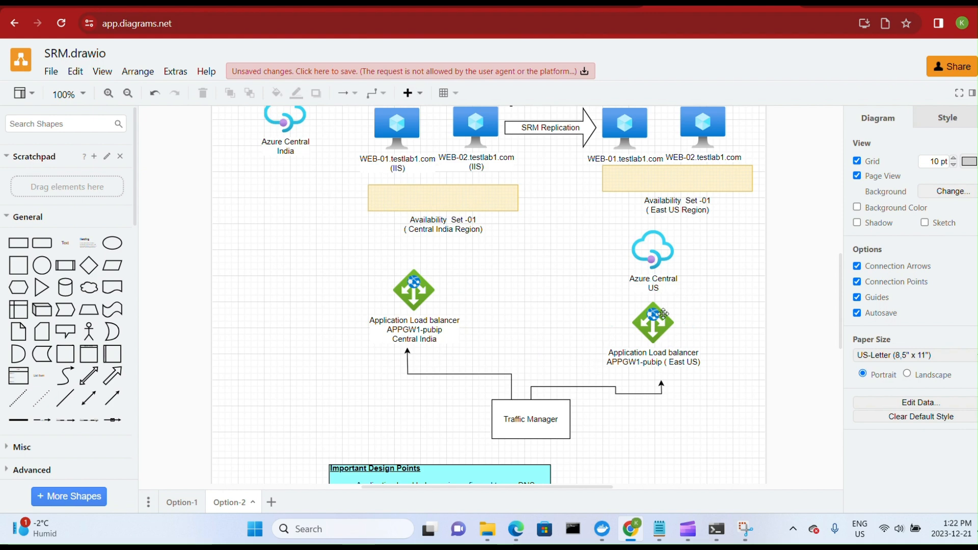
{"action": "scroll", "coordinate": [705, 353], "scroll_direction": "down", "scroll_amount": 1}
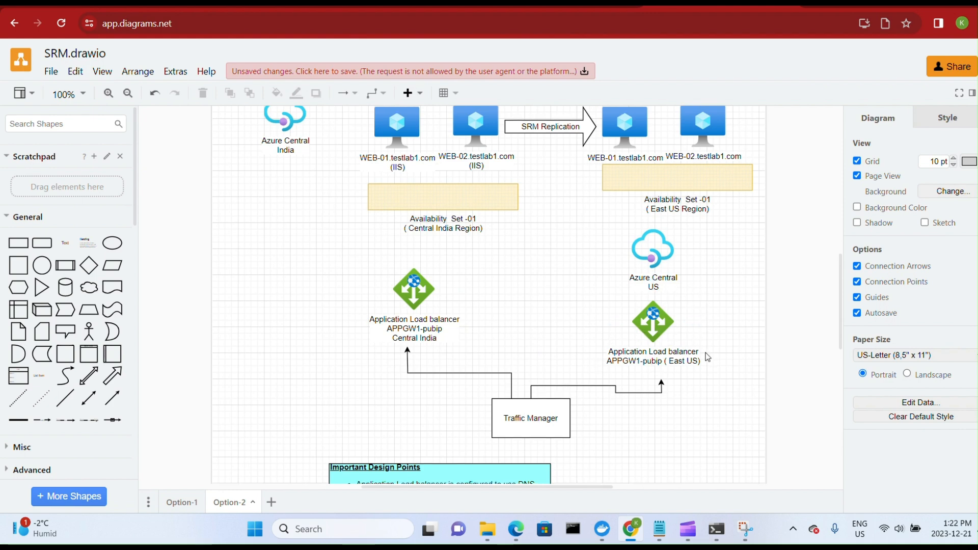
{"action": "scroll", "coordinate": [707, 357], "scroll_direction": "down", "scroll_amount": 5}
{"action": "left_click", "coordinate": [532, 304]}
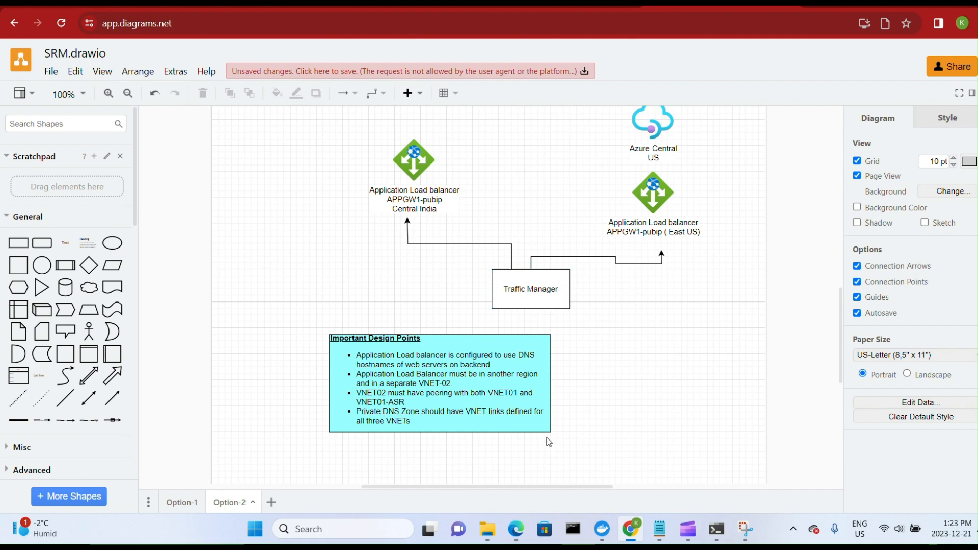
{"action": "scroll", "coordinate": [694, 386], "scroll_direction": "up", "scroll_amount": 3}
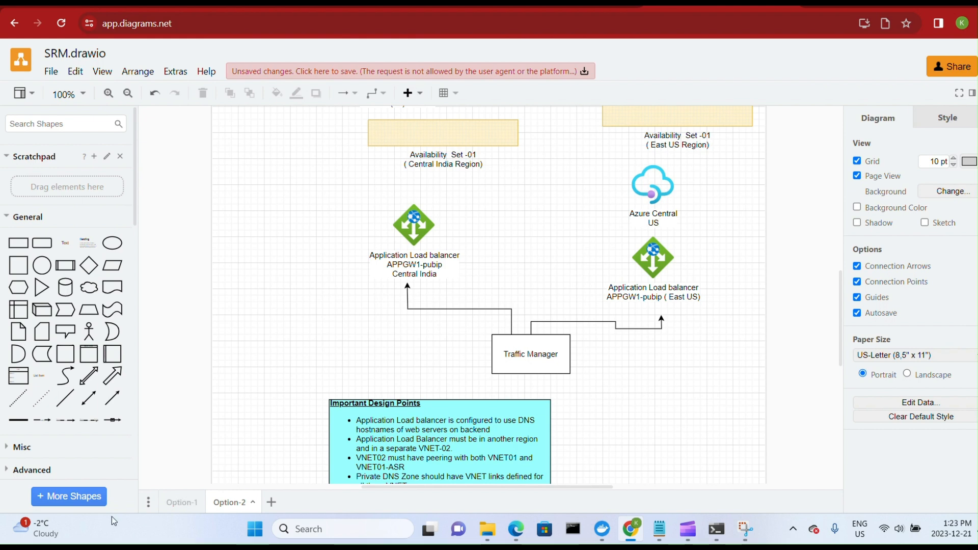
Return to the Option-1 page showing WEB-01/WEB-02 replication from Central India to East US.
{"action": "left_click", "coordinate": [175, 502]}
{"action": "scroll", "coordinate": [283, 422], "scroll_direction": "up", "scroll_amount": 5}
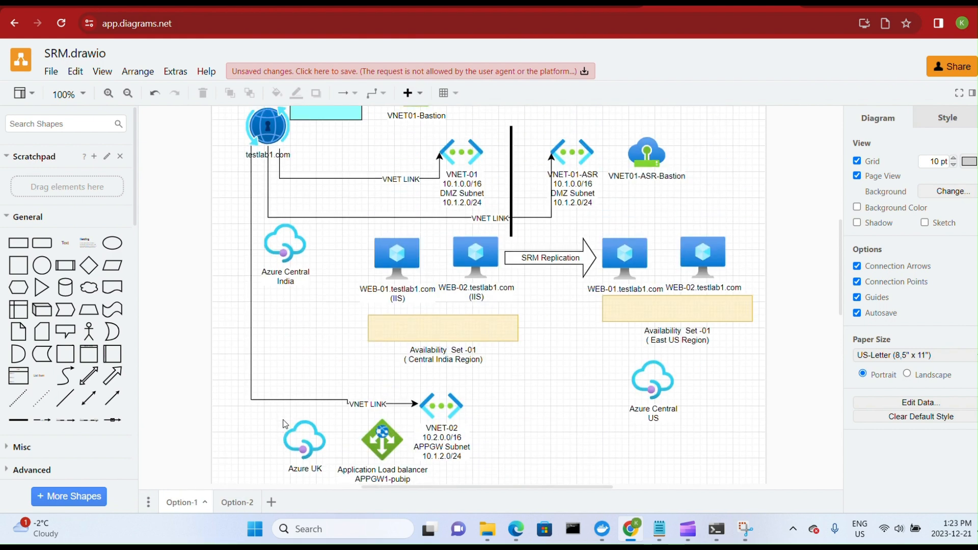
{"action": "scroll", "coordinate": [480, 380], "scroll_direction": "up", "scroll_amount": 2}
{"action": "scroll", "coordinate": [541, 434], "scroll_direction": "down", "scroll_amount": 2}
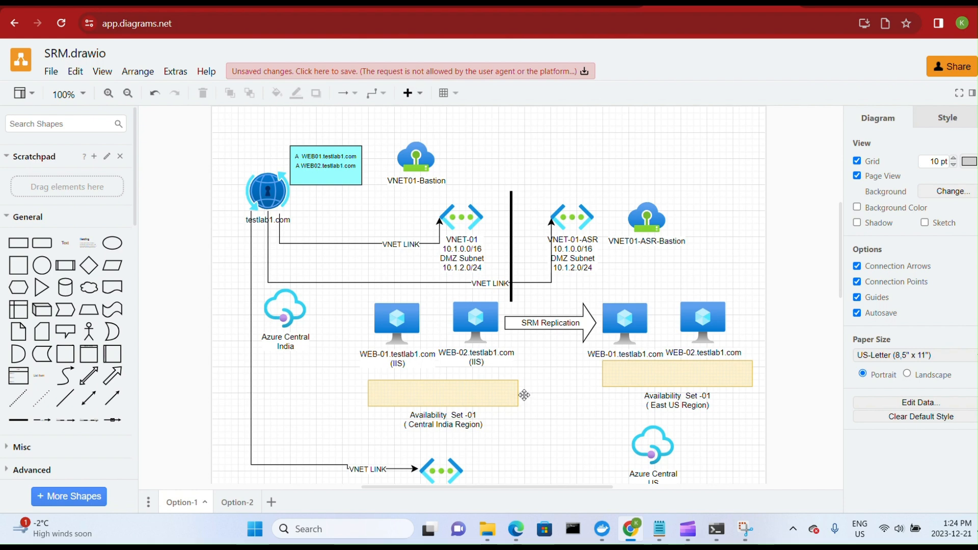
{"action": "scroll", "coordinate": [353, 408], "scroll_direction": "down", "scroll_amount": 4}
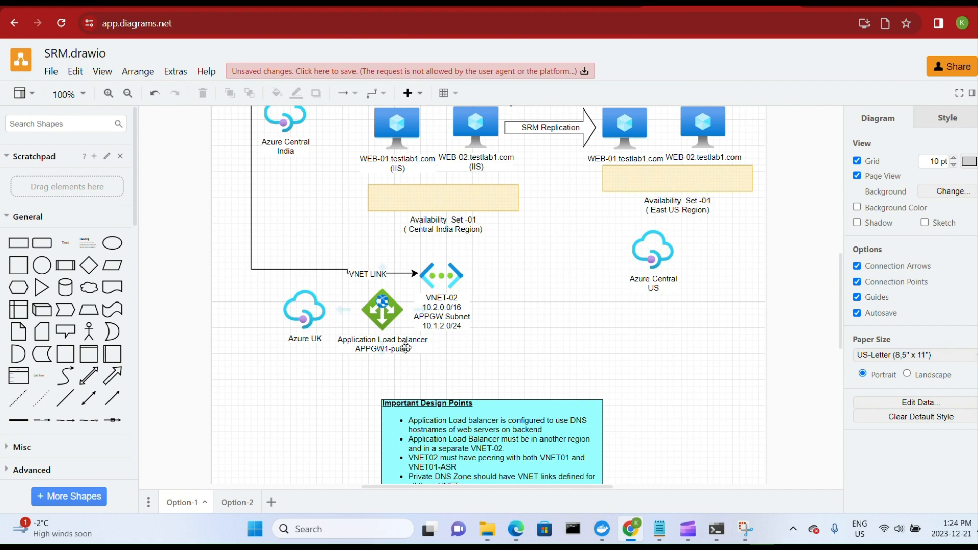
{"action": "scroll", "coordinate": [434, 360], "scroll_direction": "up", "scroll_amount": 1}
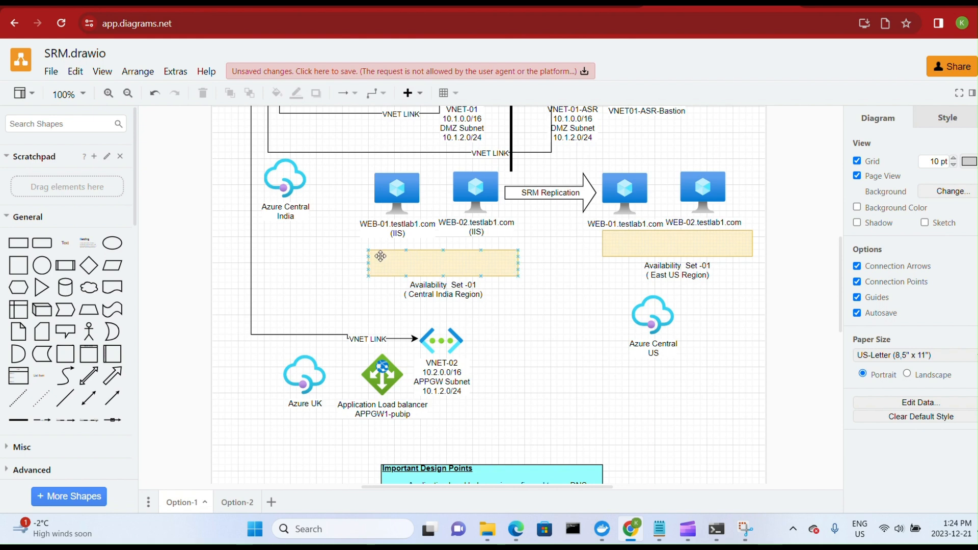
{"action": "scroll", "coordinate": [534, 262], "scroll_direction": "up", "scroll_amount": 1}
{"action": "scroll", "coordinate": [475, 313], "scroll_direction": "down", "scroll_amount": 1}
{"action": "scroll", "coordinate": [533, 392], "scroll_direction": "up", "scroll_amount": 2}
{"action": "left_click", "coordinate": [567, 421]}
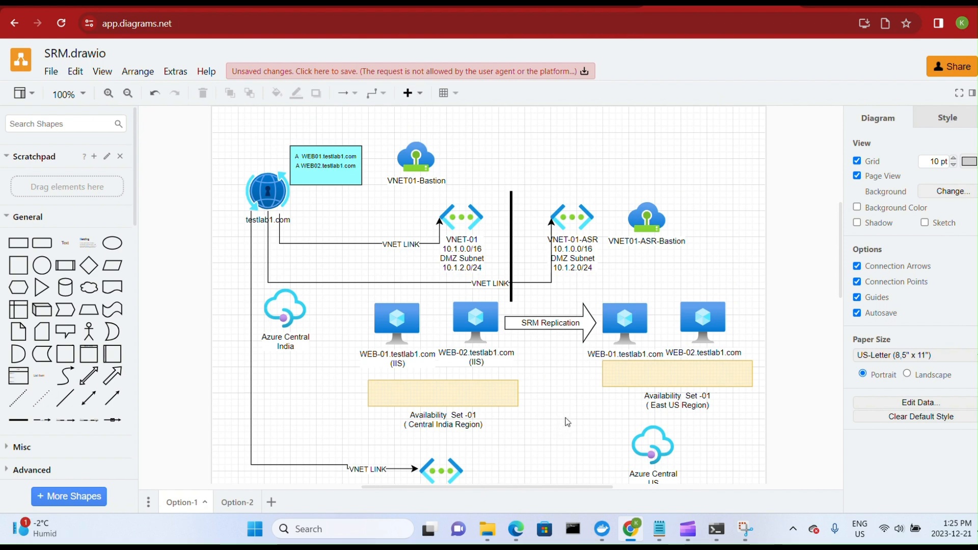
{"action": "scroll", "coordinate": [567, 422], "scroll_direction": "down", "scroll_amount": 3}
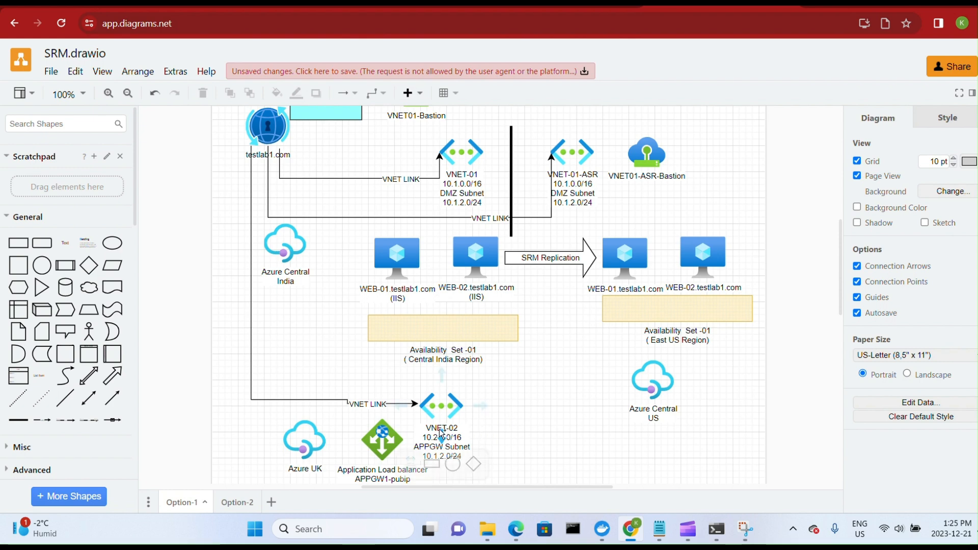
{"action": "left_click", "coordinate": [566, 259]}
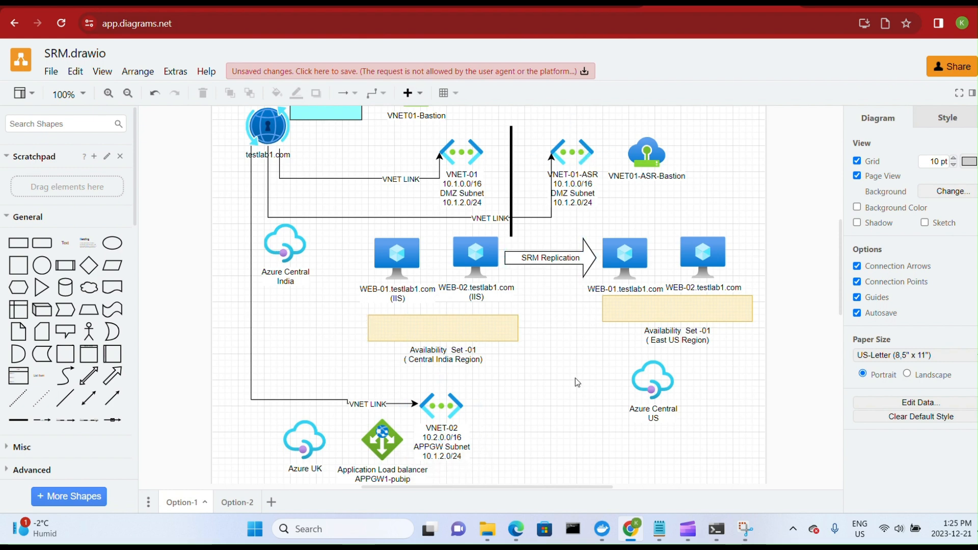
{"action": "scroll", "coordinate": [577, 382], "scroll_direction": "up", "scroll_amount": 3}
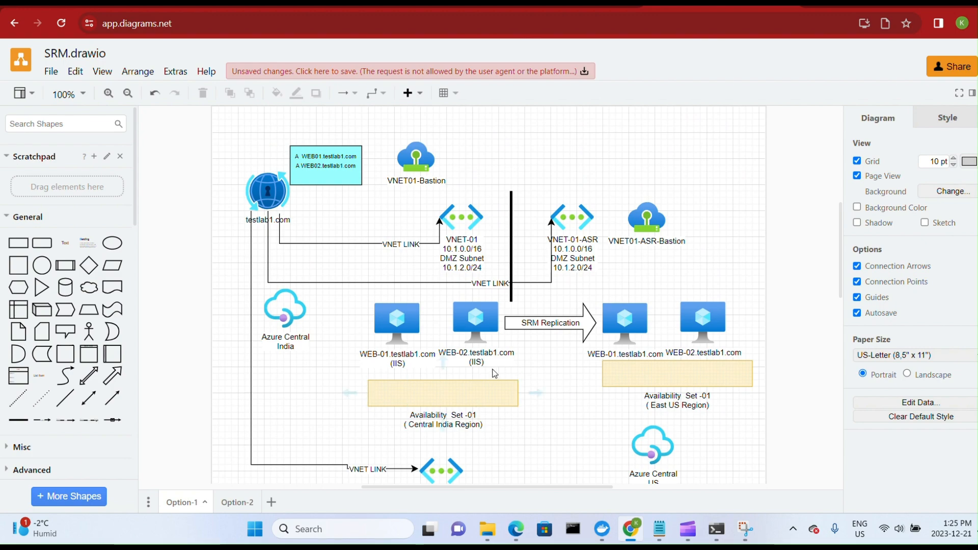
Close the Downloads folder and Command Prompt windows, then return to the Azure portal home tab.
{"action": "left_click", "coordinate": [631, 529]}
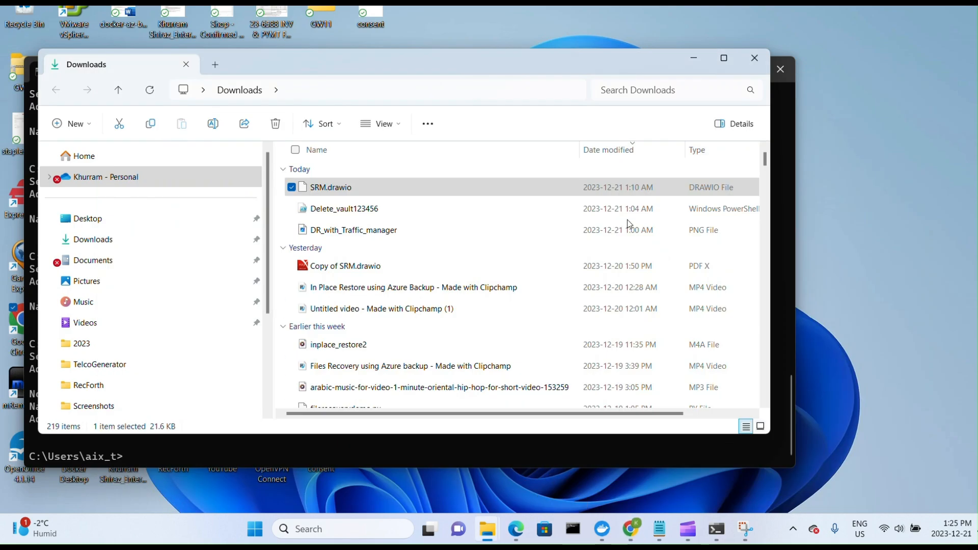
{"action": "left_click", "coordinate": [753, 59]}
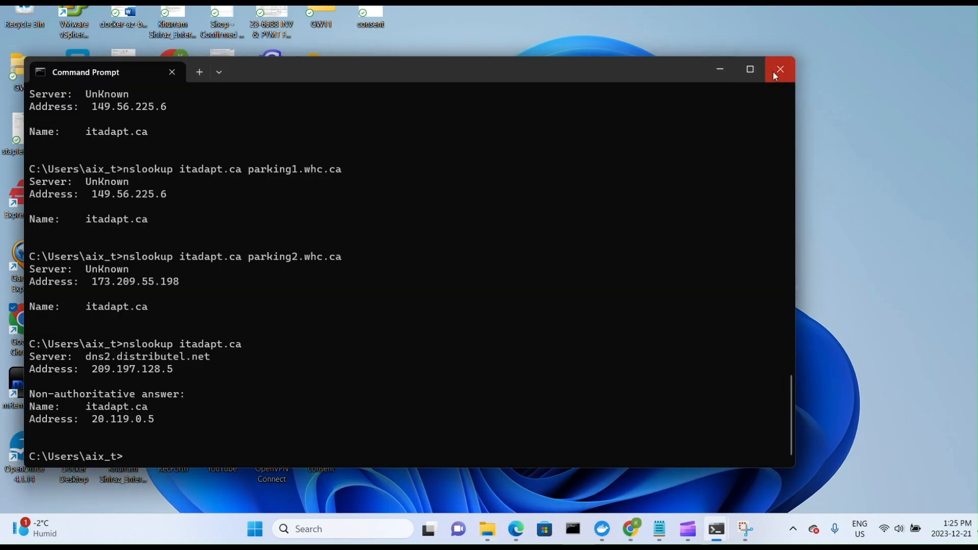
{"action": "left_click", "coordinate": [774, 75]}
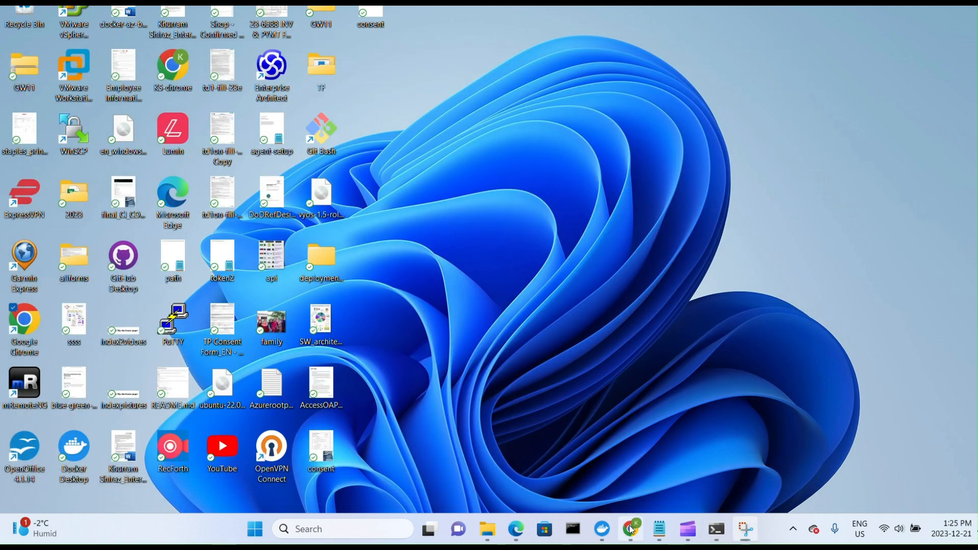
{"action": "left_click", "coordinate": [630, 529]}
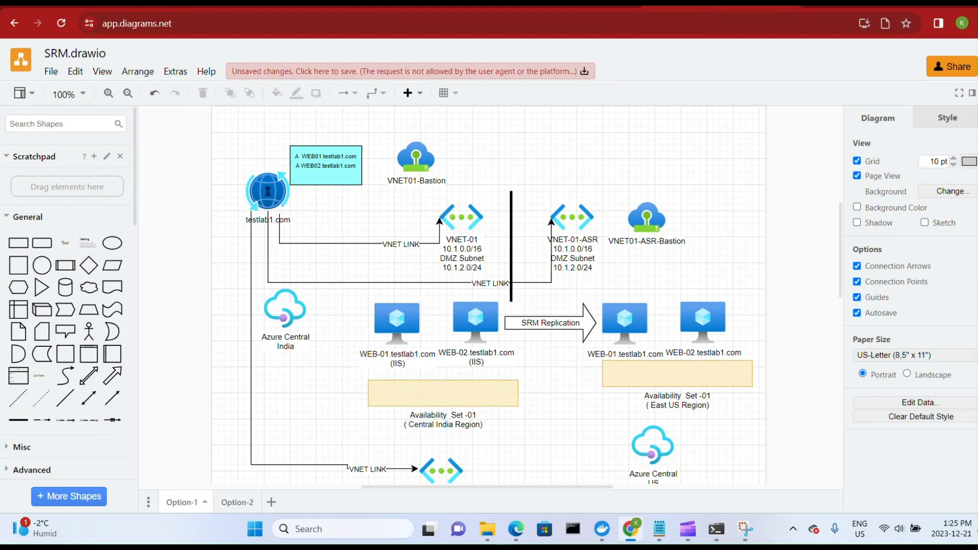
{"action": "left_click", "coordinate": [540, 4]}
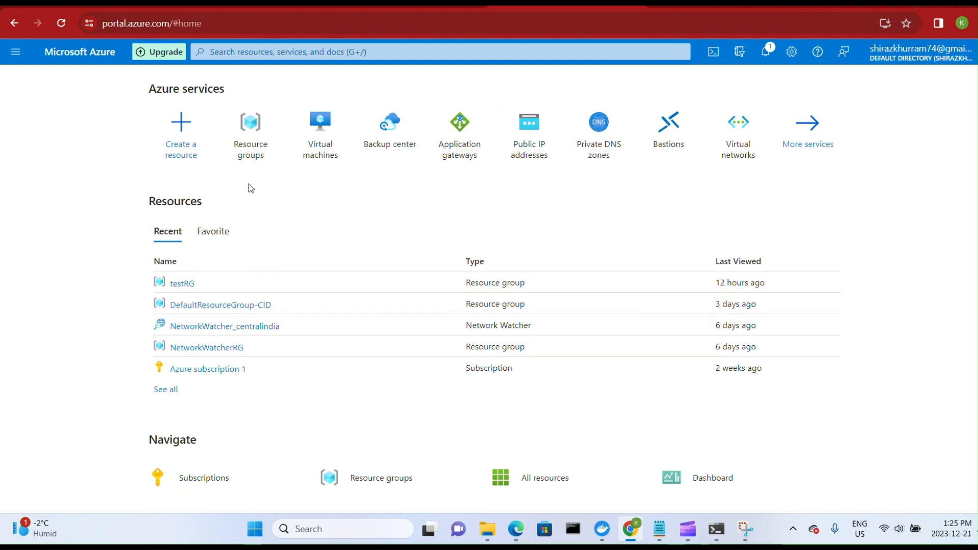
Search 'Vnet' and open the Virtual networks service.
{"action": "left_click", "coordinate": [248, 53]}
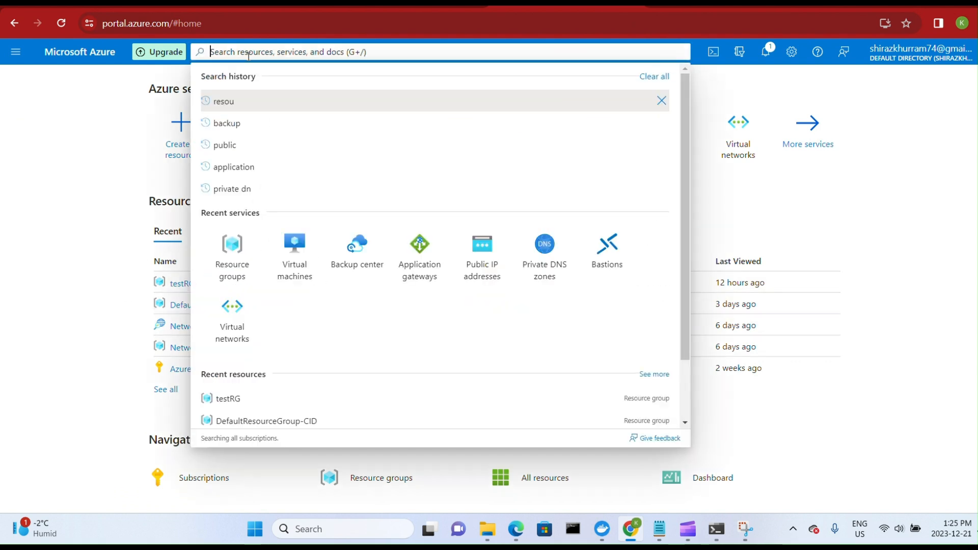
{"action": "type", "text": "Vnet"}
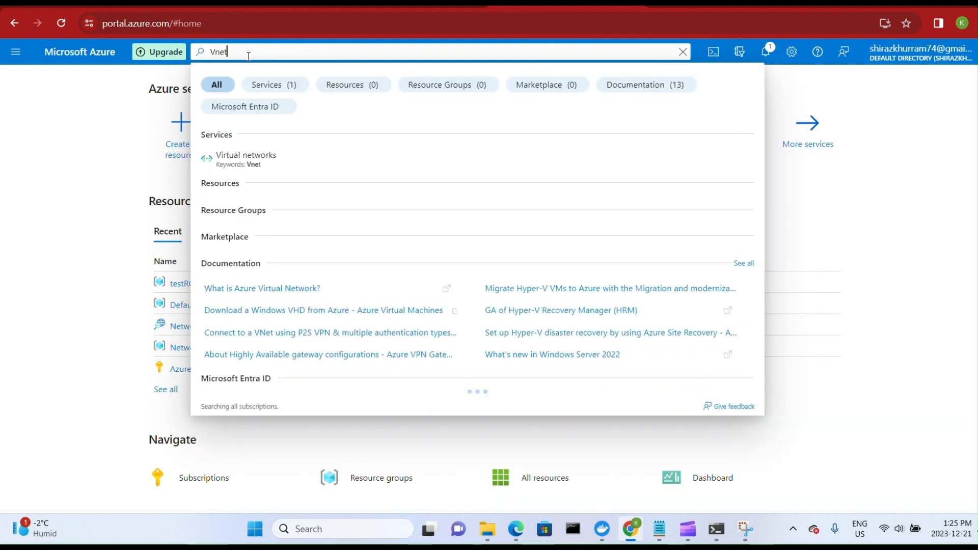
{"action": "left_click", "coordinate": [242, 158]}
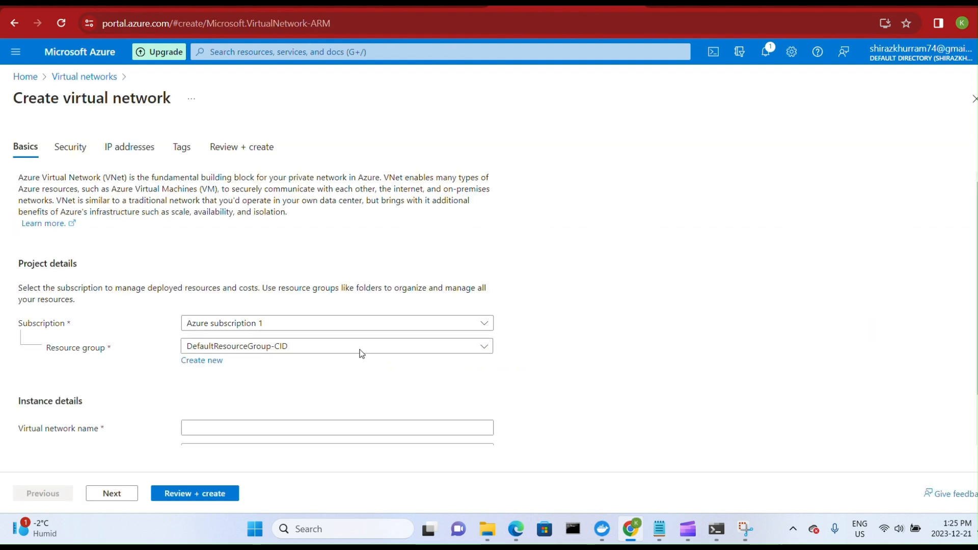
Name the network VNET01 in resource group testRG, with region Central India.
{"action": "scroll", "coordinate": [265, 326], "scroll_direction": "down", "scroll_amount": 1}
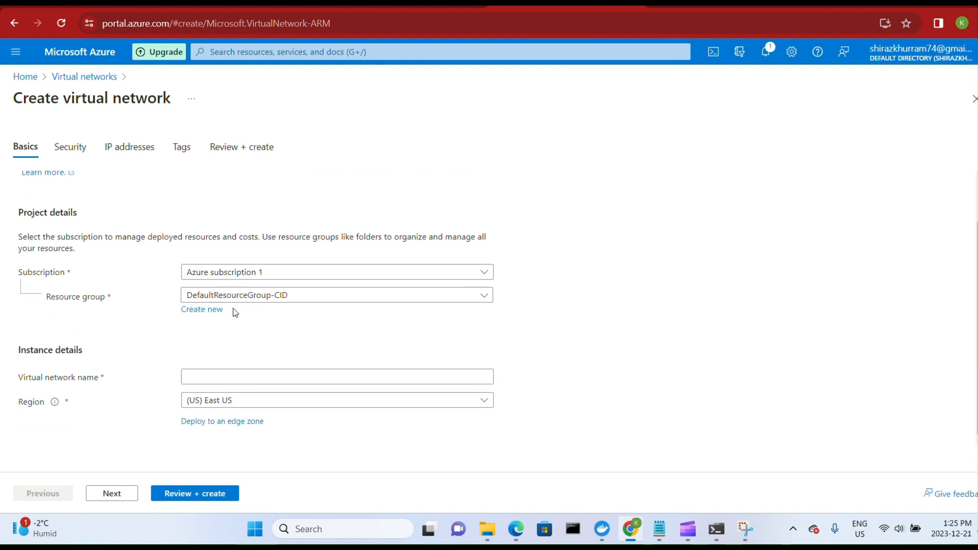
{"action": "left_click", "coordinate": [288, 297]}
{"action": "left_click", "coordinate": [245, 388]}
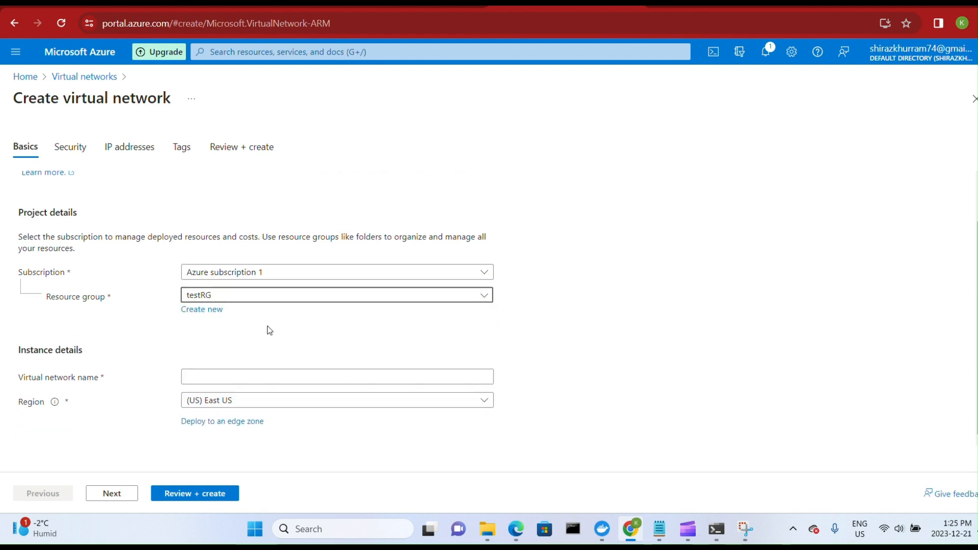
{"action": "left_click", "coordinate": [220, 375]}
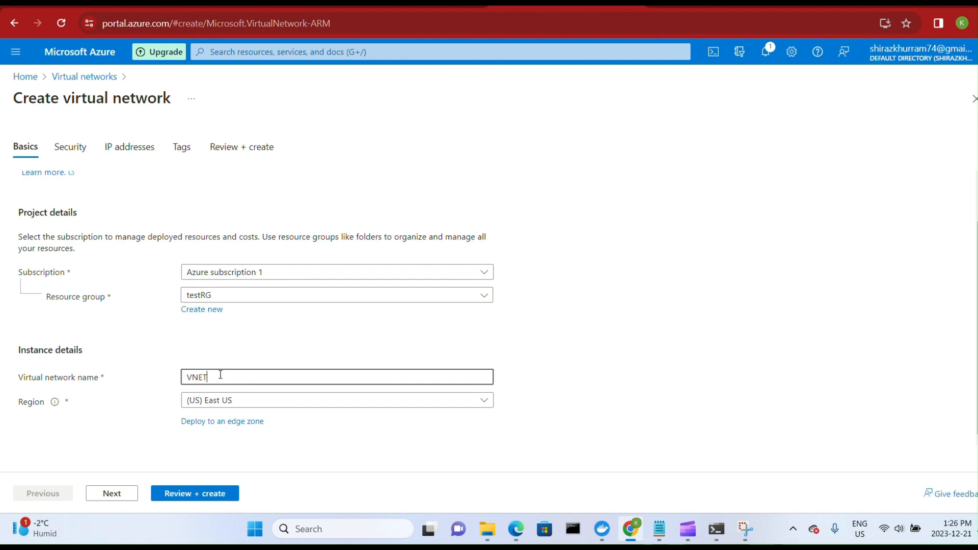
{"action": "left_click", "coordinate": [290, 403]}
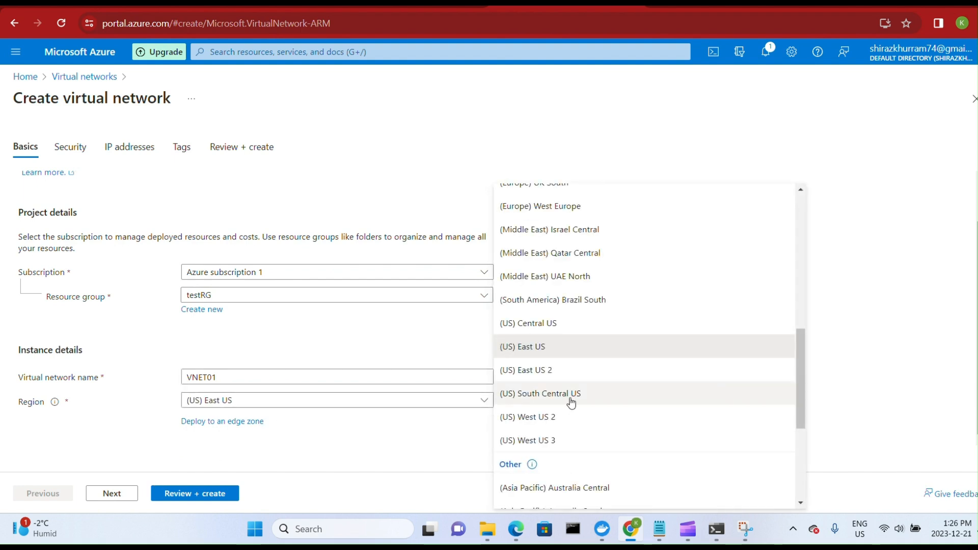
{"action": "scroll", "coordinate": [586, 360], "scroll_direction": "up", "scroll_amount": 1}
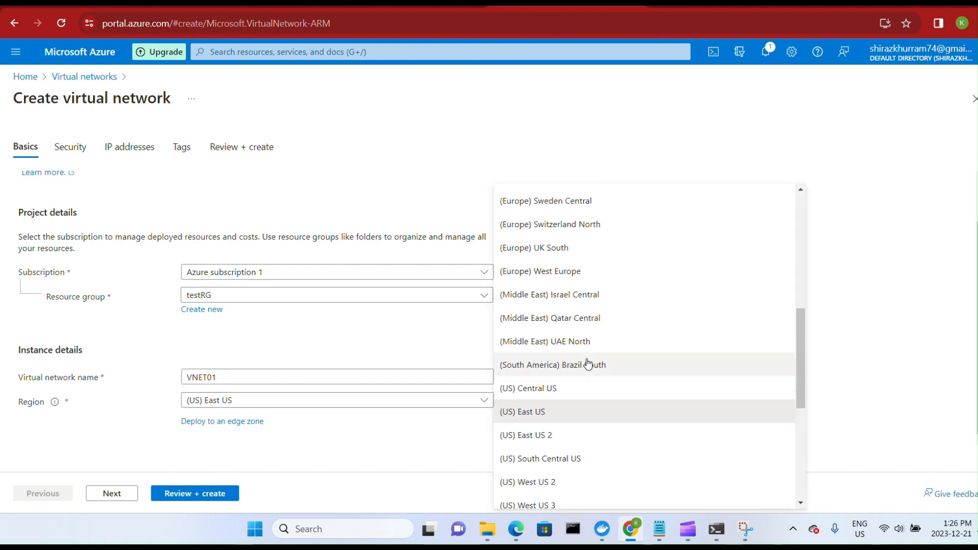
{"action": "scroll", "coordinate": [603, 365], "scroll_direction": "up", "scroll_amount": 2}
{"action": "scroll", "coordinate": [602, 365], "scroll_direction": "up", "scroll_amount": 4}
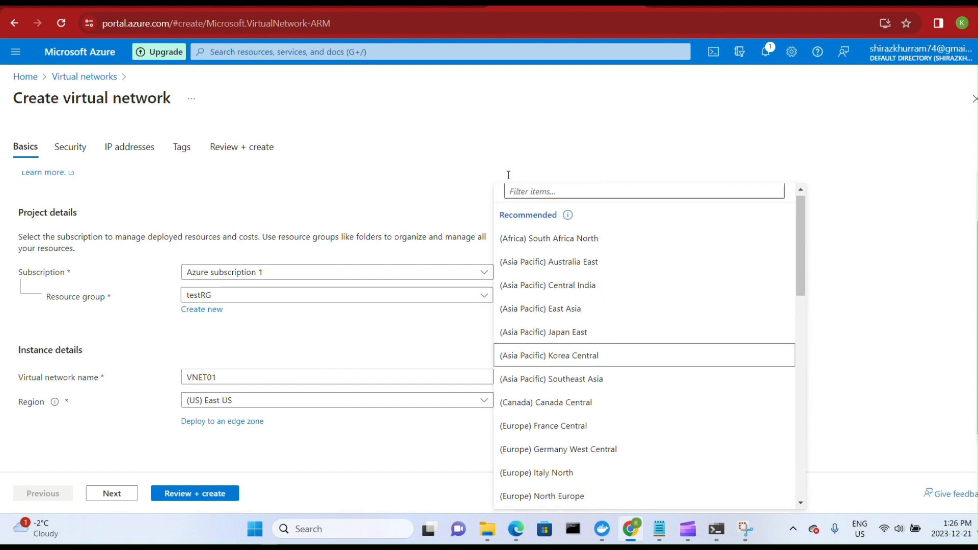
{"action": "left_click", "coordinate": [537, 189]}
{"action": "type", "text": "india"}
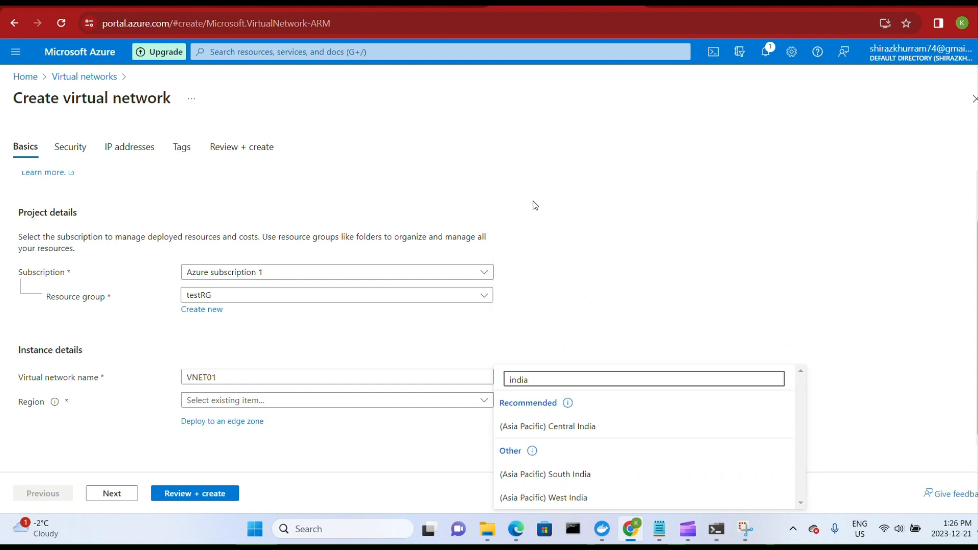
{"action": "left_click", "coordinate": [591, 429]}
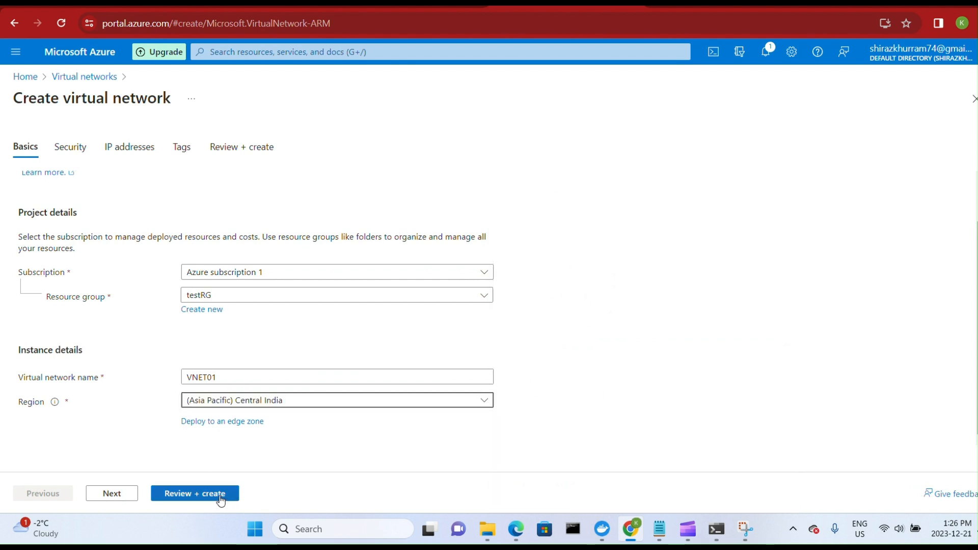
{"action": "left_click", "coordinate": [71, 151]}
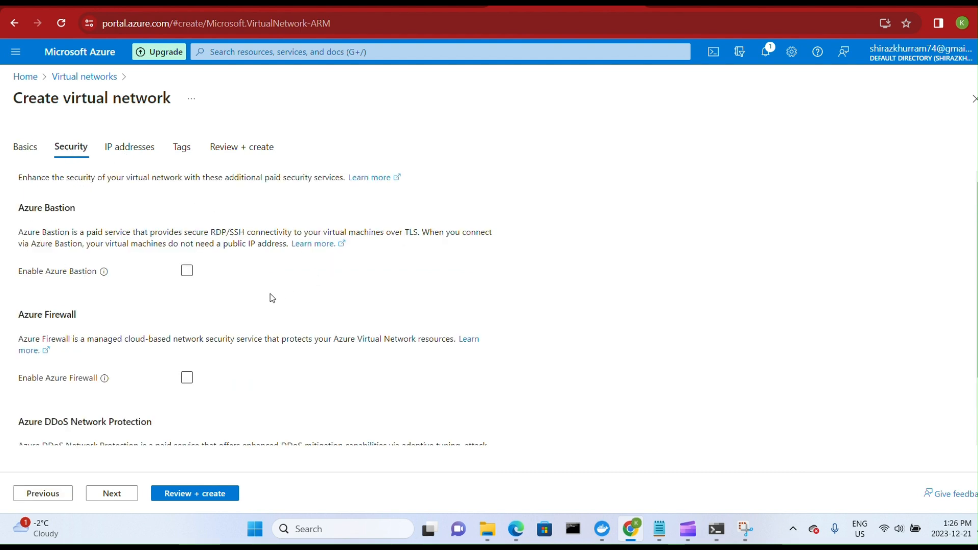
Enable Azure Bastion with a new public IP named vnet01-bastion-pubip.
{"action": "left_click", "coordinate": [187, 272]}
{"action": "left_click", "coordinate": [338, 312]}
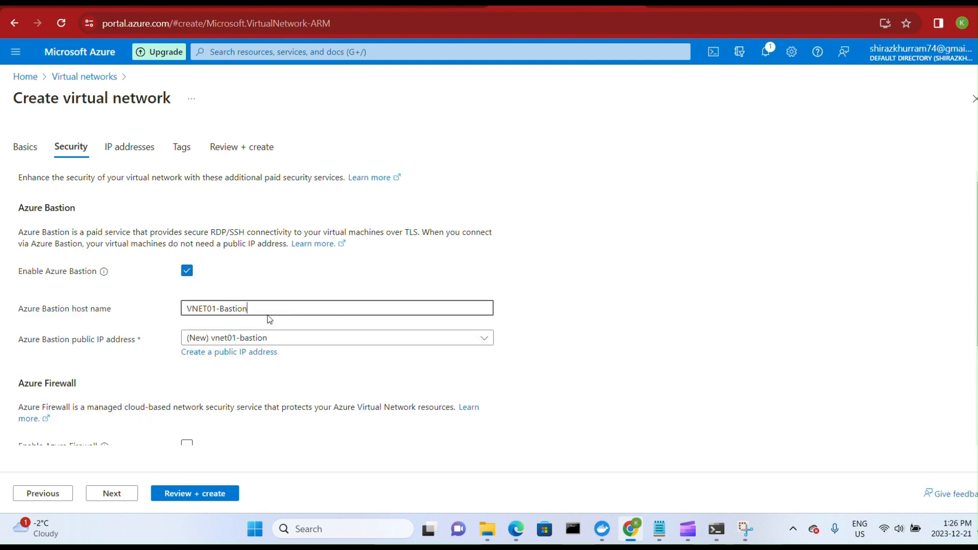
{"action": "left_click", "coordinate": [270, 359]}
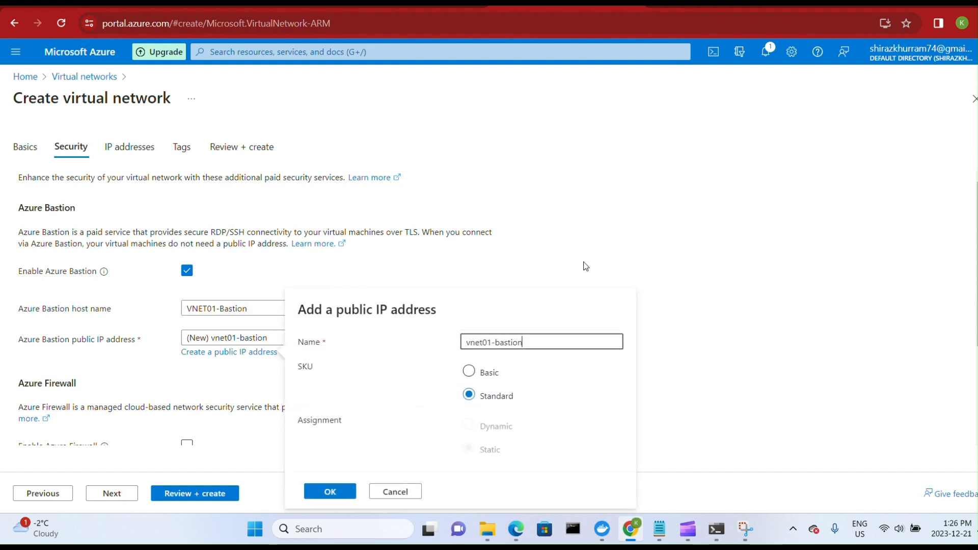
{"action": "type", "text": "-publ"}
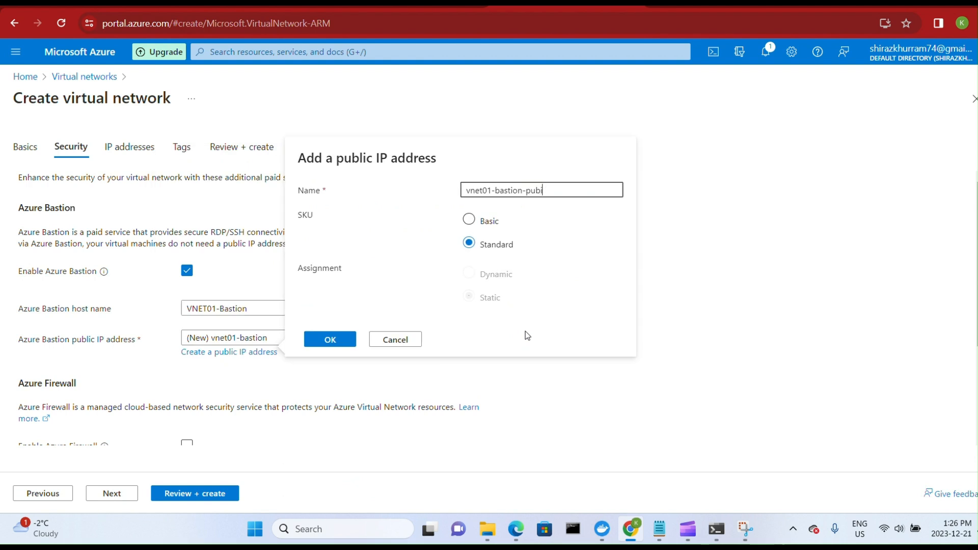
{"action": "type", "text": "p"}
{"action": "left_click", "coordinate": [341, 339]}
{"action": "scroll", "coordinate": [632, 321], "scroll_direction": "down", "scroll_amount": 3}
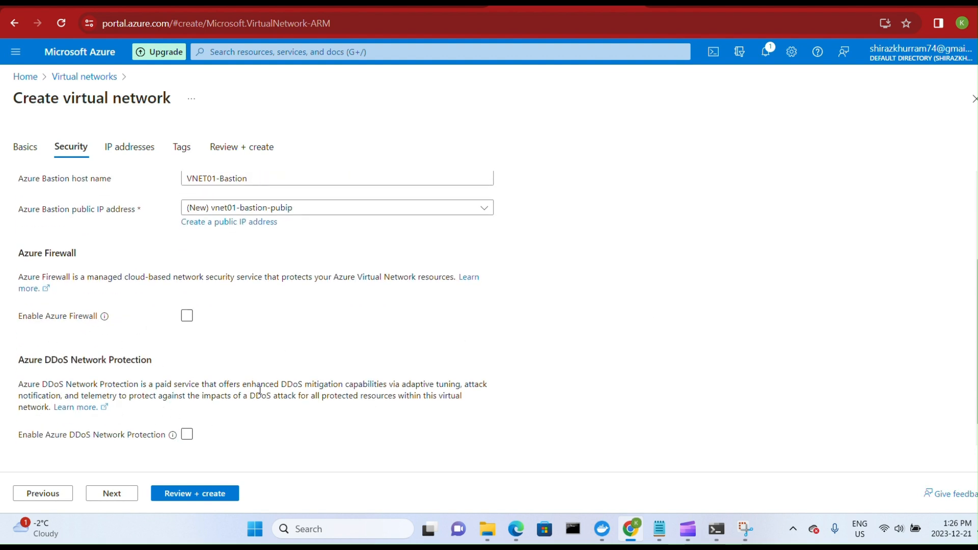
{"action": "scroll", "coordinate": [288, 382], "scroll_direction": "up", "scroll_amount": 3}
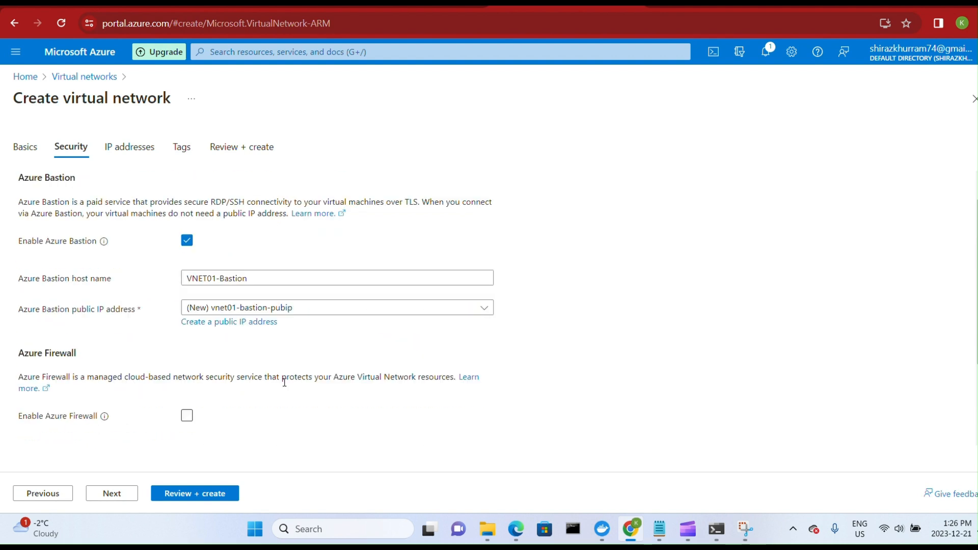
{"action": "left_click", "coordinate": [130, 149]}
{"action": "left_click", "coordinate": [118, 306]}
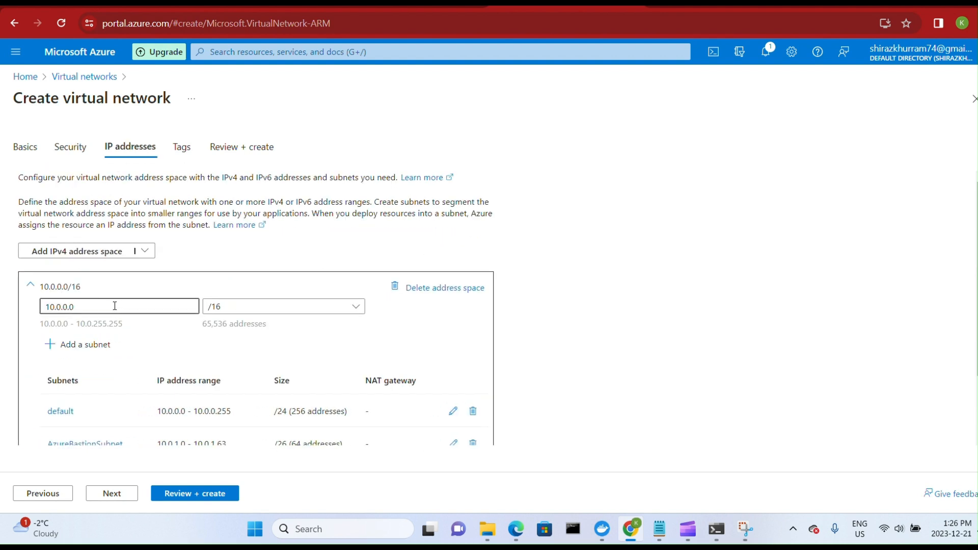
Change the VNET01 address space to 10.1.0.0/16.
{"action": "key", "text": "Left"}
{"action": "key", "text": "Left"}
{"action": "key", "text": "BackSpace"}
{"action": "type", "text": "1"}
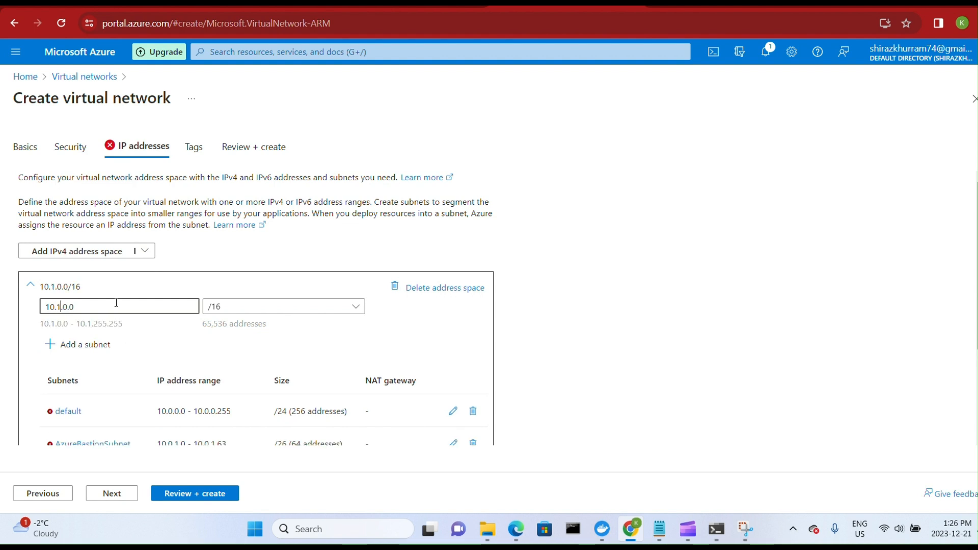
{"action": "scroll", "coordinate": [306, 331], "scroll_direction": "down", "scroll_amount": 3}
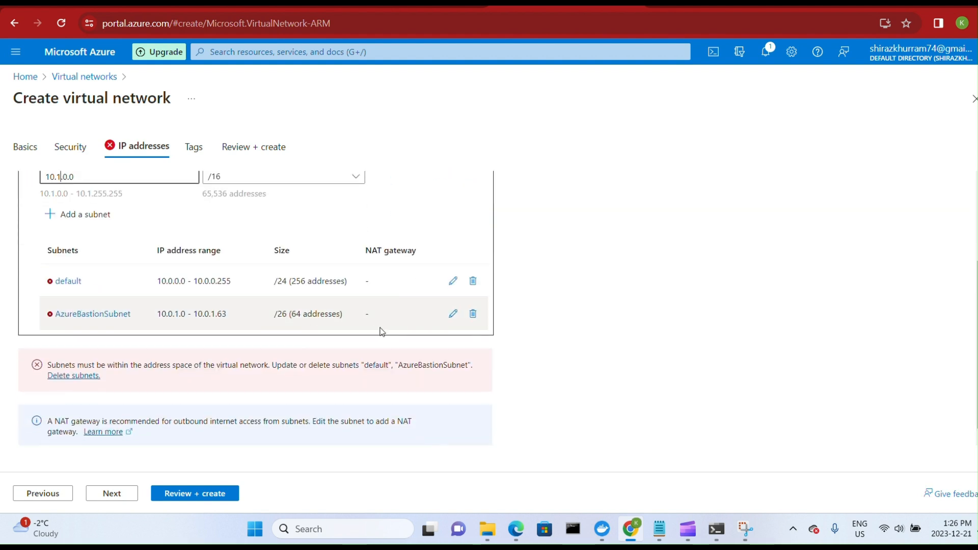
Rename the default subnet to DMZ with starting address 10.1.1.0 and save it.
{"action": "left_click", "coordinate": [453, 282]}
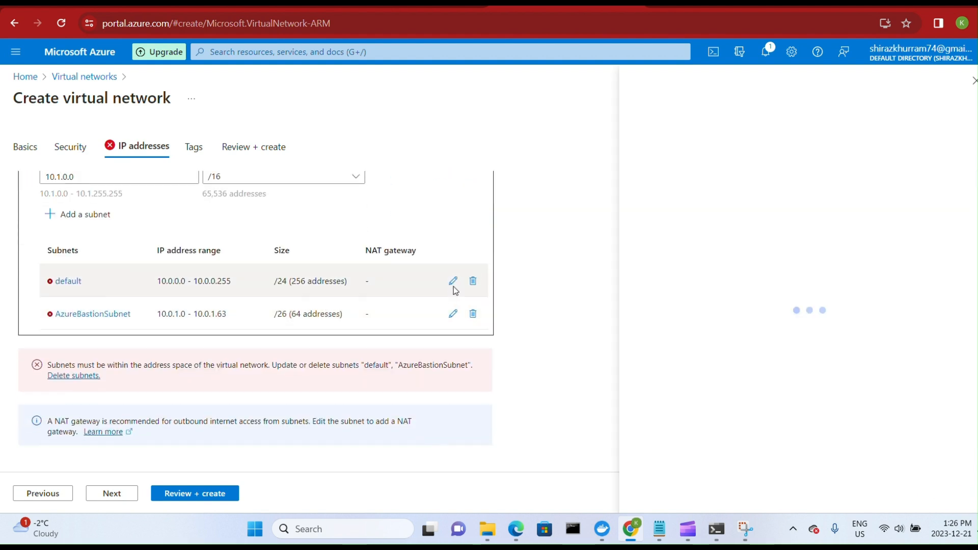
{"action": "left_click", "coordinate": [675, 293]}
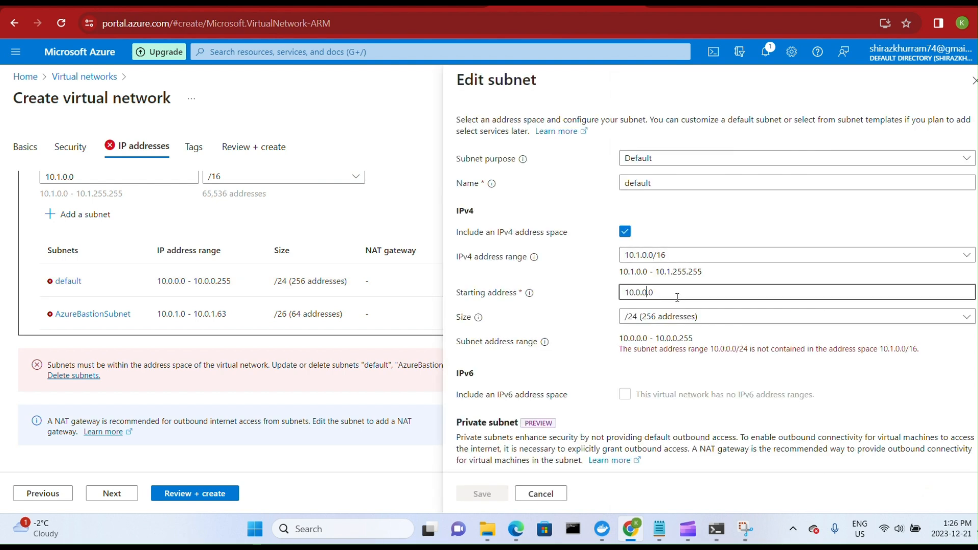
{"action": "key", "text": "Left"}
{"action": "key", "text": "Left"}
{"action": "key", "text": "Left"}
{"action": "key", "text": "Left"}
{"action": "left_click_drag", "start_coordinate": [667, 184], "coordinate": [611, 184]}
{"action": "key", "text": "BackSpace"}
{"action": "type", "text": "DMZ"}
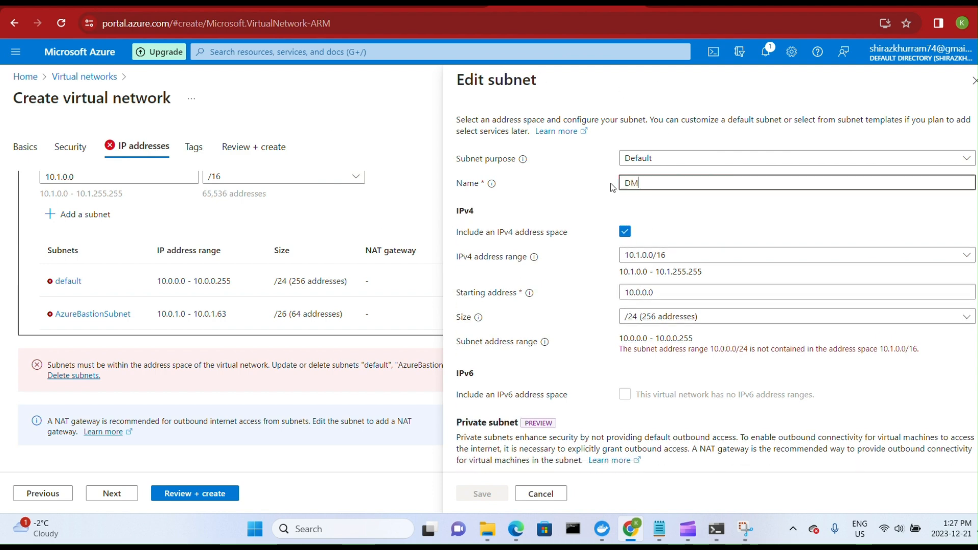
{"action": "left_click", "coordinate": [651, 290]}
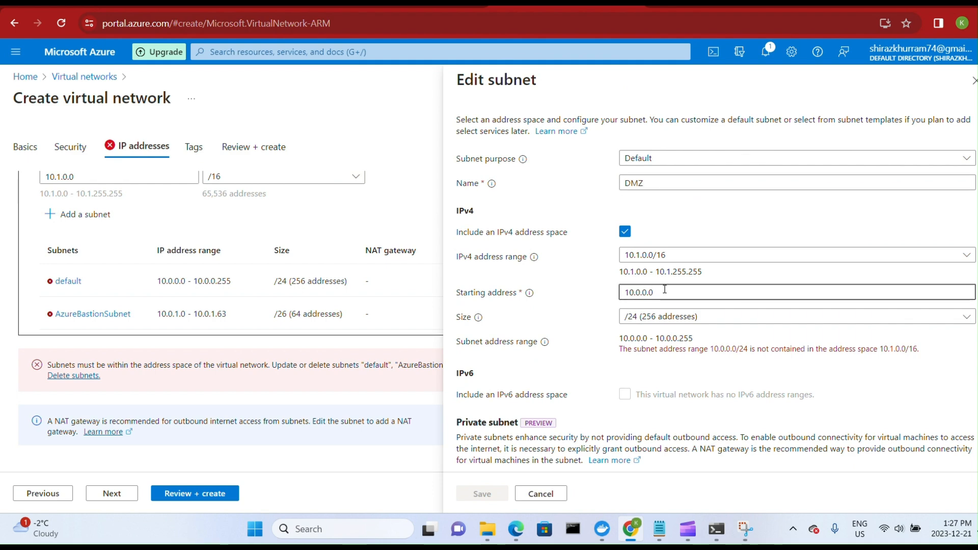
{"action": "key", "text": "BackSpace"}
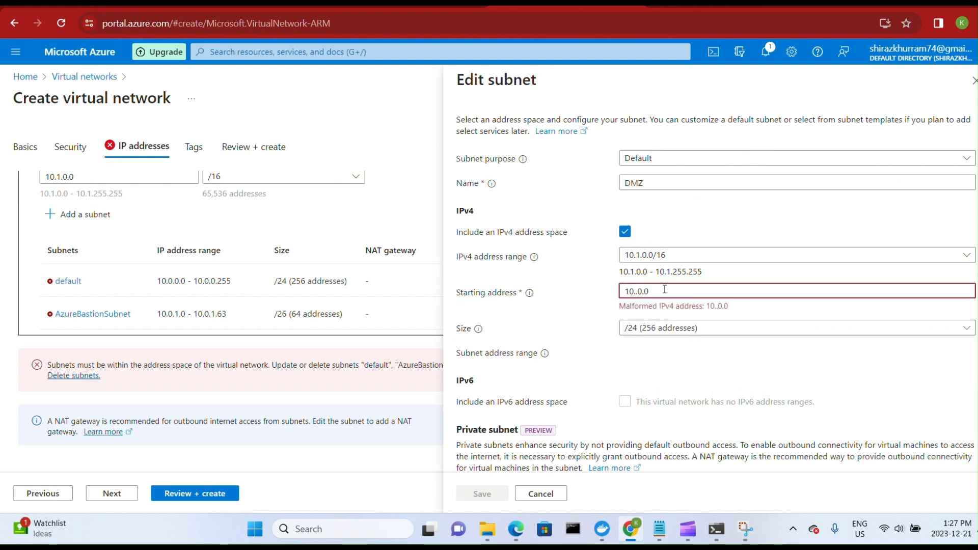
{"action": "type", "text": "1"}
{"action": "key", "text": "BackSpace"}
{"action": "type", "text": "1.1"}
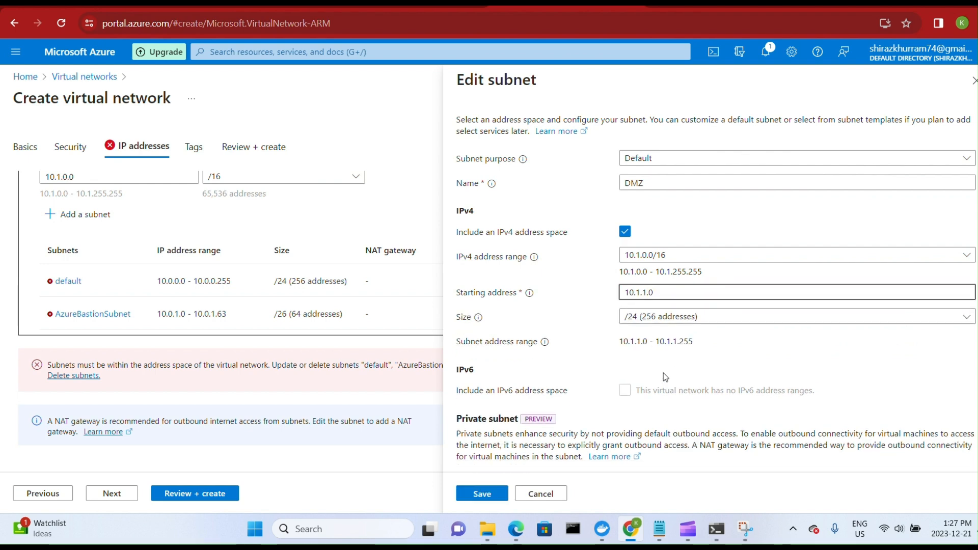
{"action": "left_click", "coordinate": [481, 493]}
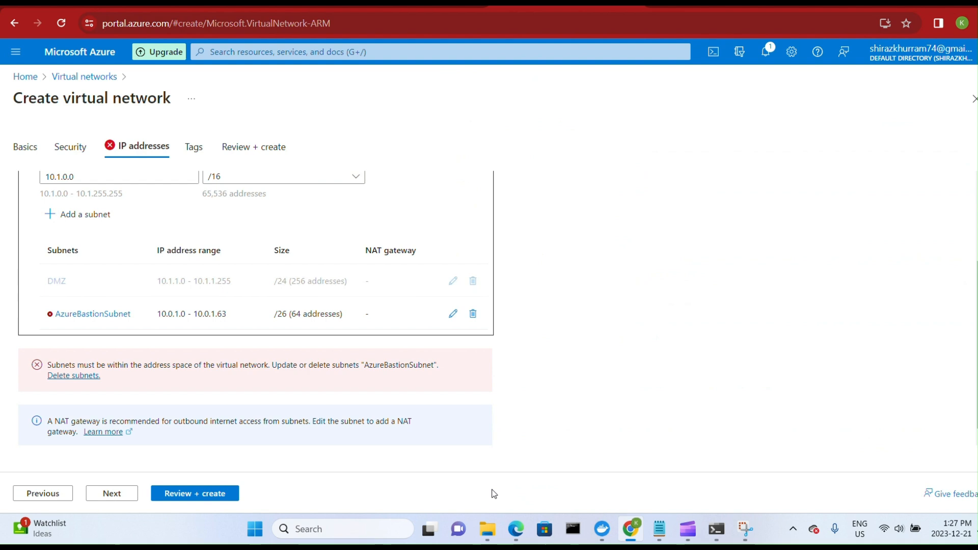
Set AzureBastionSubnet's starting address to 10.1.10.0, keeping size /26, and save.
{"action": "left_click", "coordinate": [452, 314]}
{"action": "left_click", "coordinate": [689, 294]}
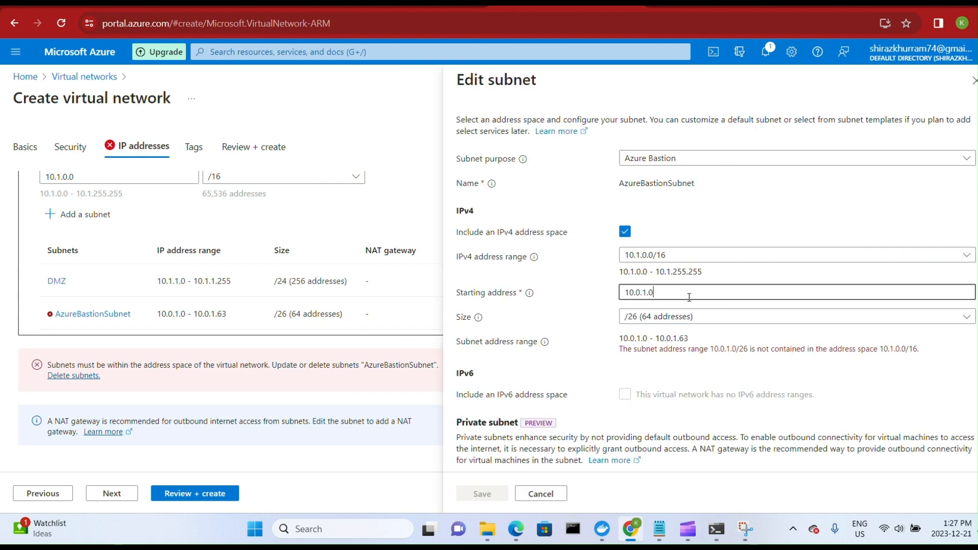
{"action": "key", "text": "Left"}
{"action": "key", "text": "BackSpace"}
{"action": "key", "text": "BackSpace"}
{"action": "type", "text": "10"}
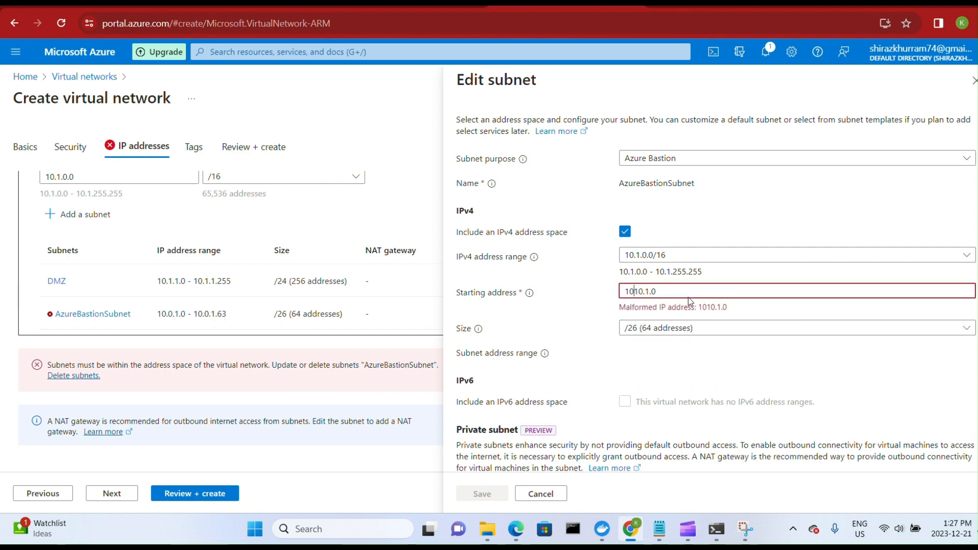
{"action": "type", "text": "."}
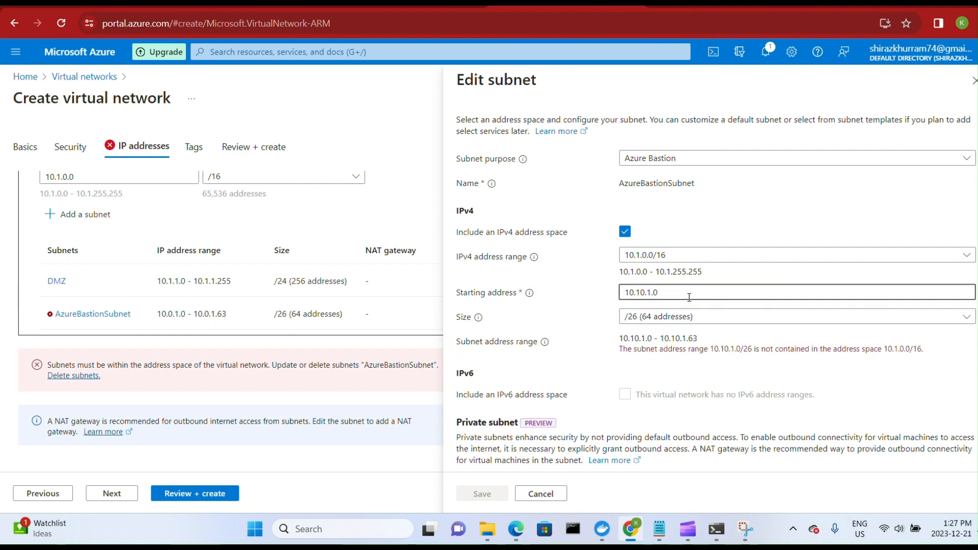
{"action": "type", "text": "1."}
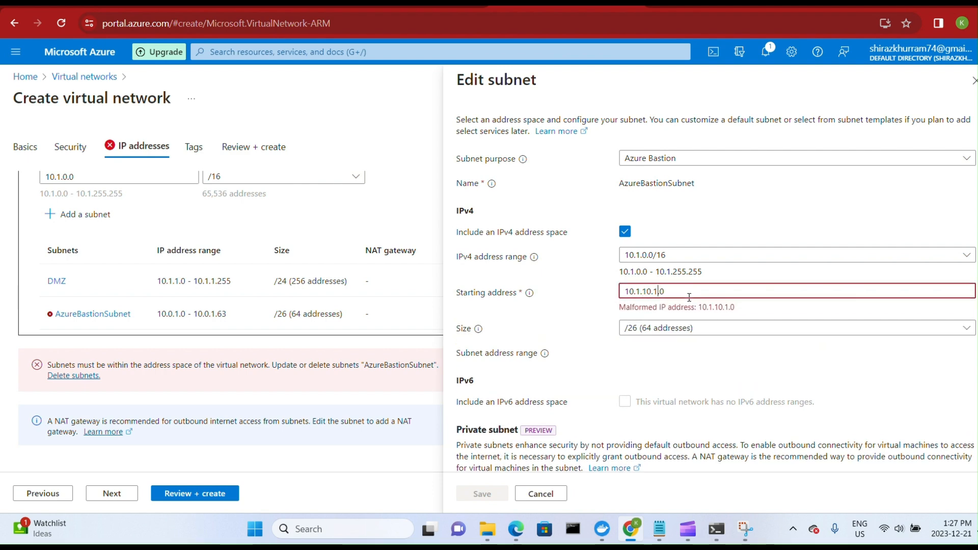
{"action": "key", "text": "BackSpace"}
{"action": "key", "text": "BackSpace"}
{"action": "key", "text": "BackSpace"}
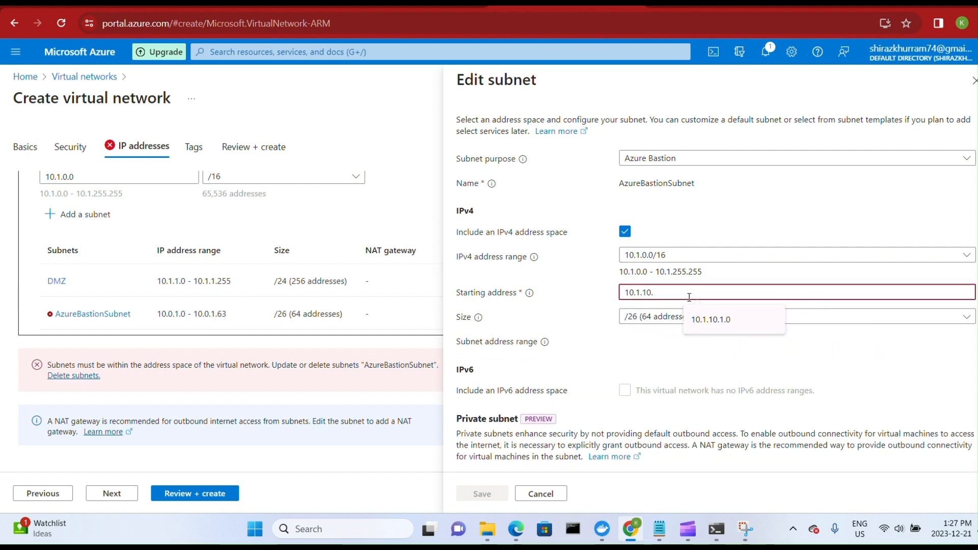
{"action": "type", "text": "0"}
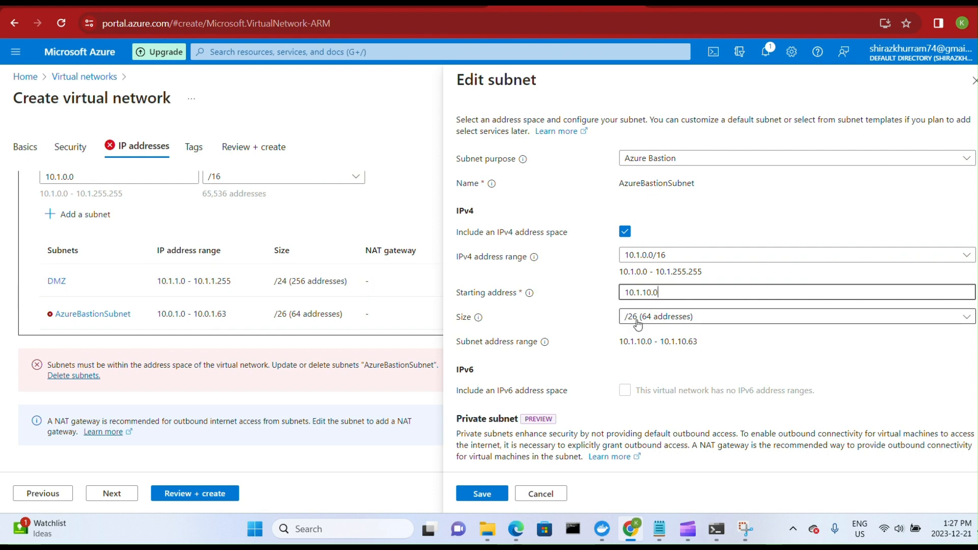
{"action": "left_click", "coordinate": [476, 488]}
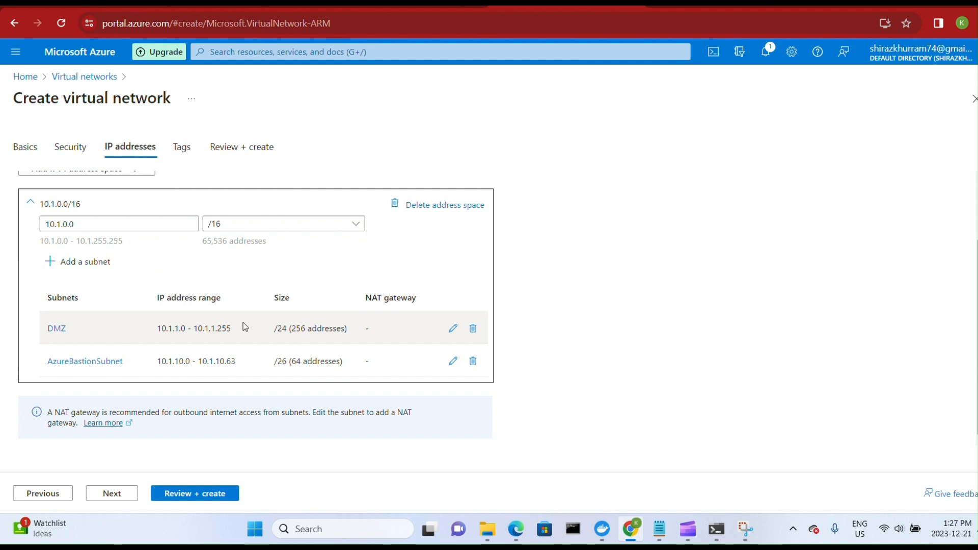
{"action": "scroll", "coordinate": [192, 328], "scroll_direction": "up", "scroll_amount": 1}
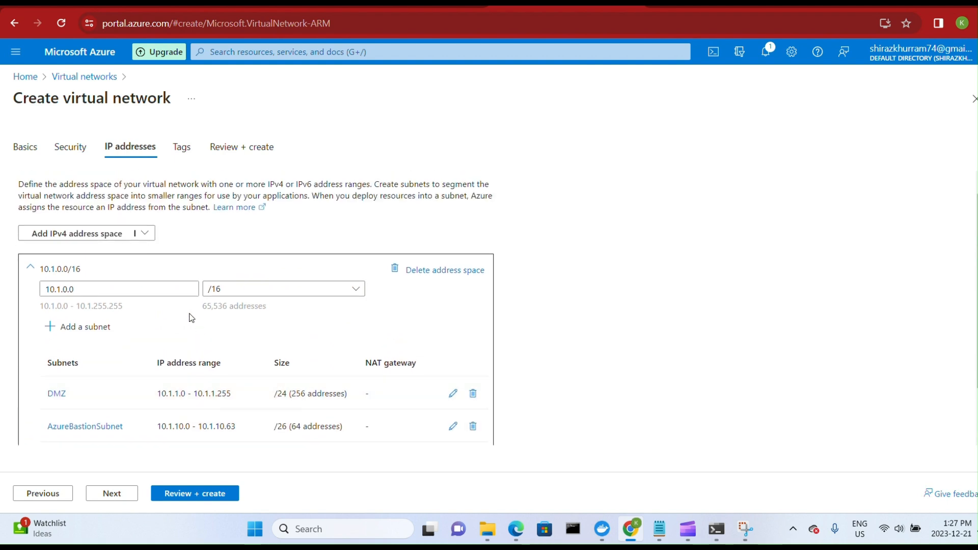
Add subnet APPGWSubnet starting at 10.1.11.0 with size /26.
{"action": "left_click", "coordinate": [54, 328]}
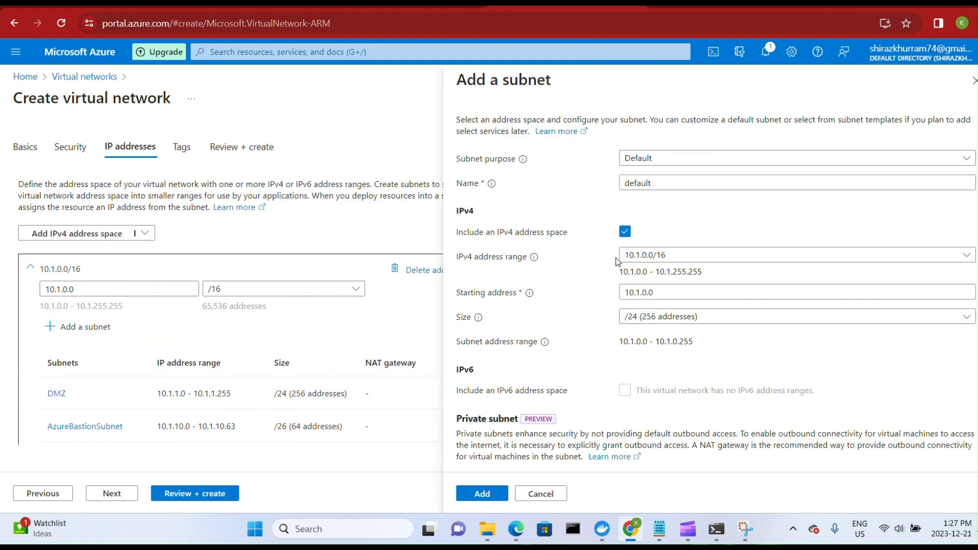
{"action": "left_click_drag", "start_coordinate": [678, 189], "coordinate": [616, 184]}
{"action": "type", "text": "APPGWSubnet"}
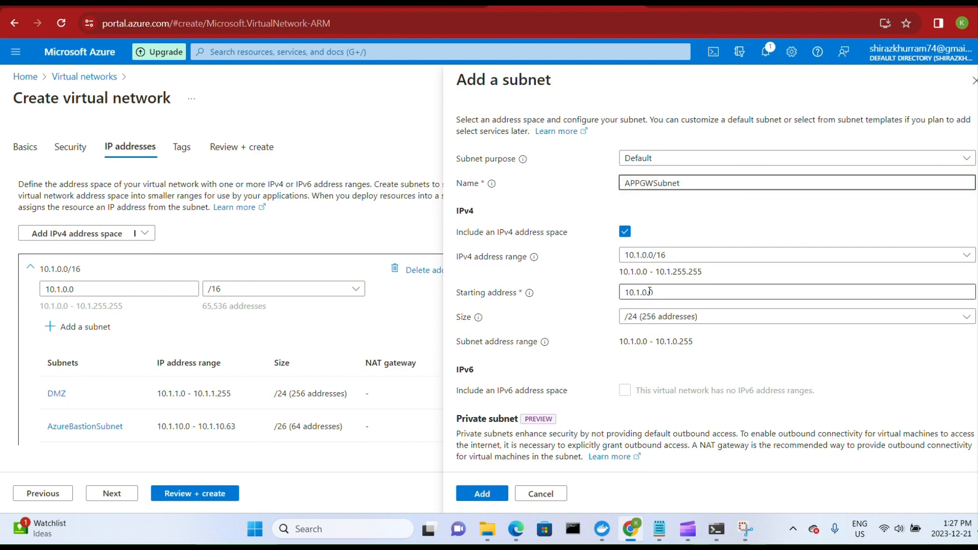
{"action": "left_click", "coordinate": [684, 292]}
{"action": "type", "text": "11"}
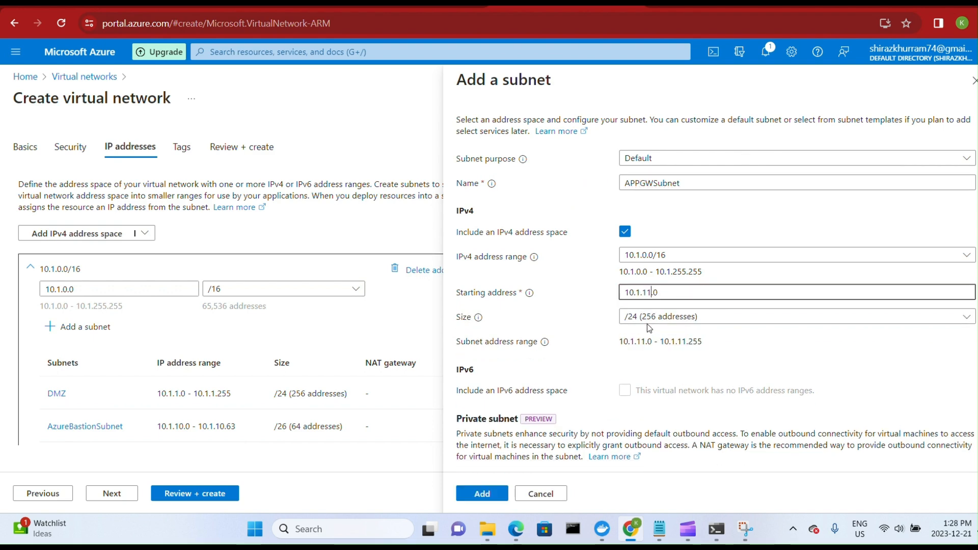
{"action": "left_click", "coordinate": [650, 326]}
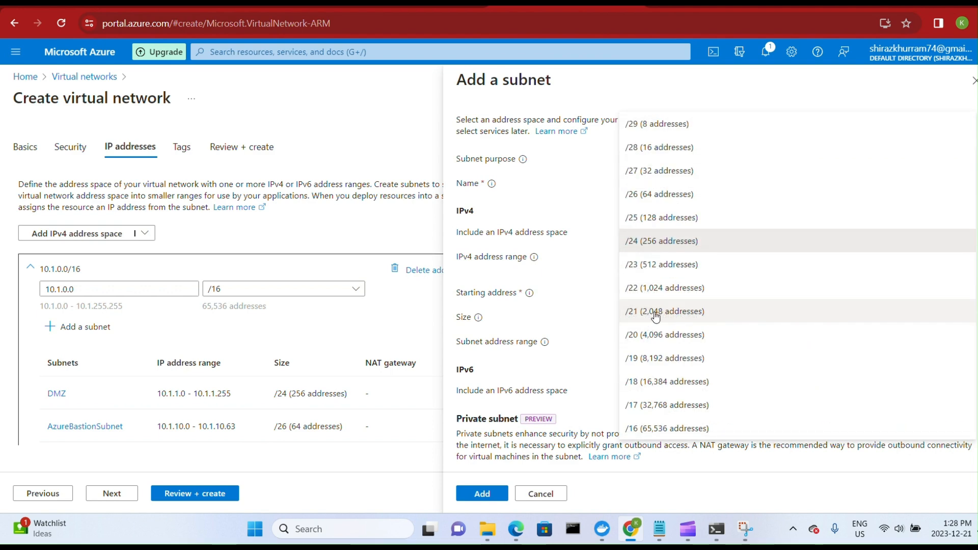
{"action": "left_click", "coordinate": [649, 194]}
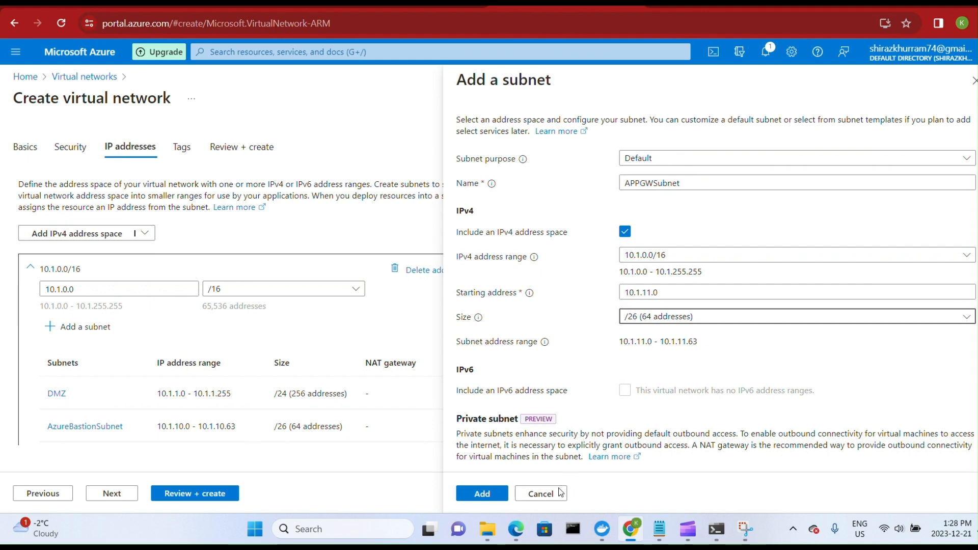
{"action": "left_click", "coordinate": [484, 501]}
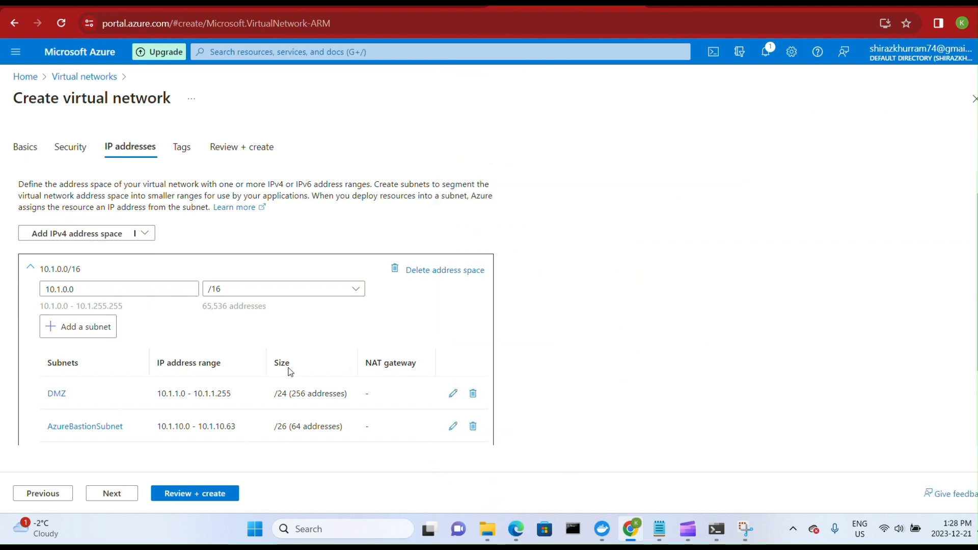
{"action": "scroll", "coordinate": [270, 382], "scroll_direction": "down", "scroll_amount": 2}
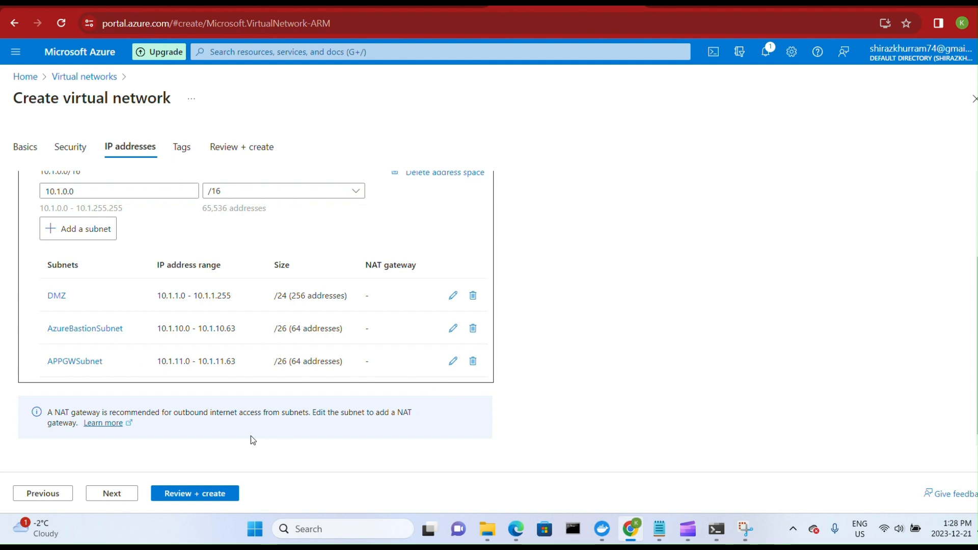
Add the tag Department = Finance and run Review + create validation.
{"action": "left_click", "coordinate": [183, 147]}
{"action": "left_click", "coordinate": [109, 269]}
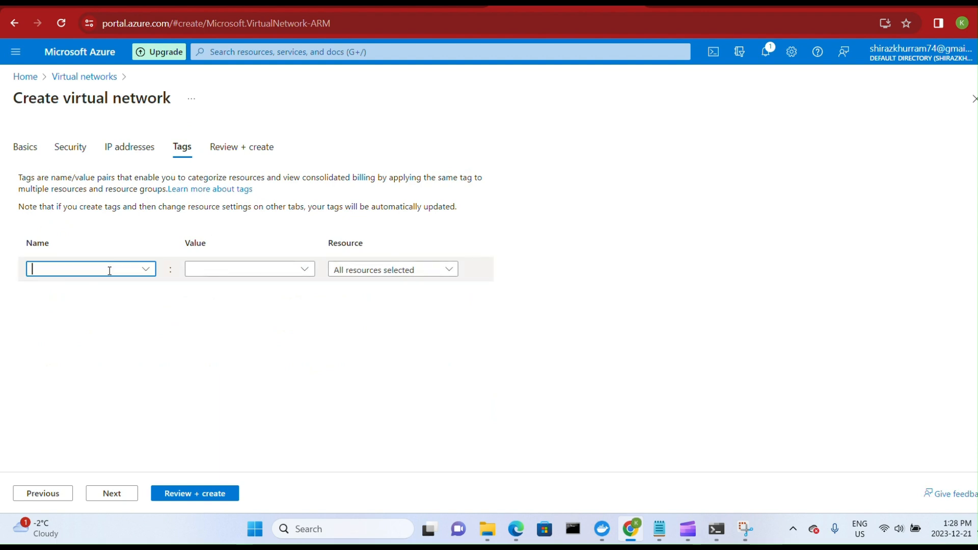
{"action": "type", "text": "D"}
{"action": "type", "text": "partme"}
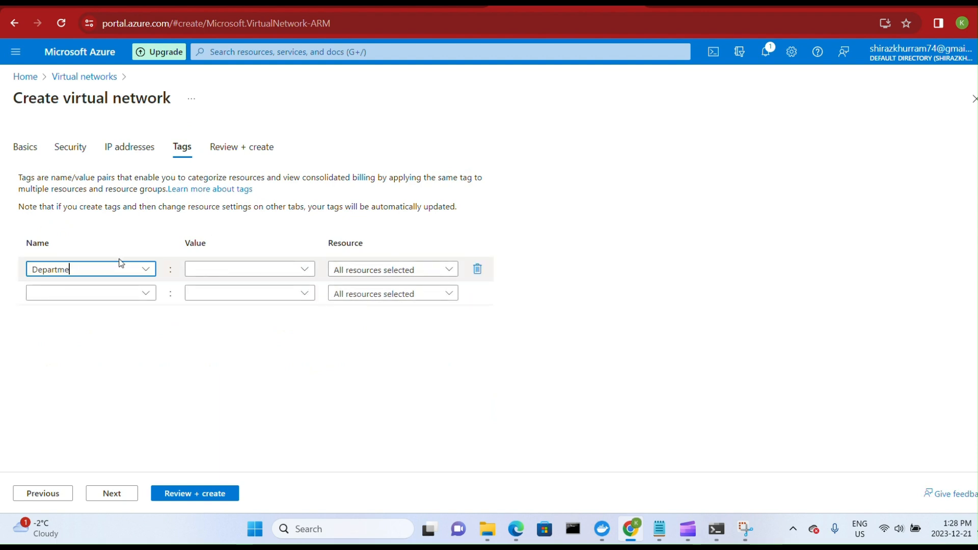
{"action": "type", "text": "brtnt"}
{"action": "left_click", "coordinate": [286, 266]}
{"action": "type", "text": "Finance"}
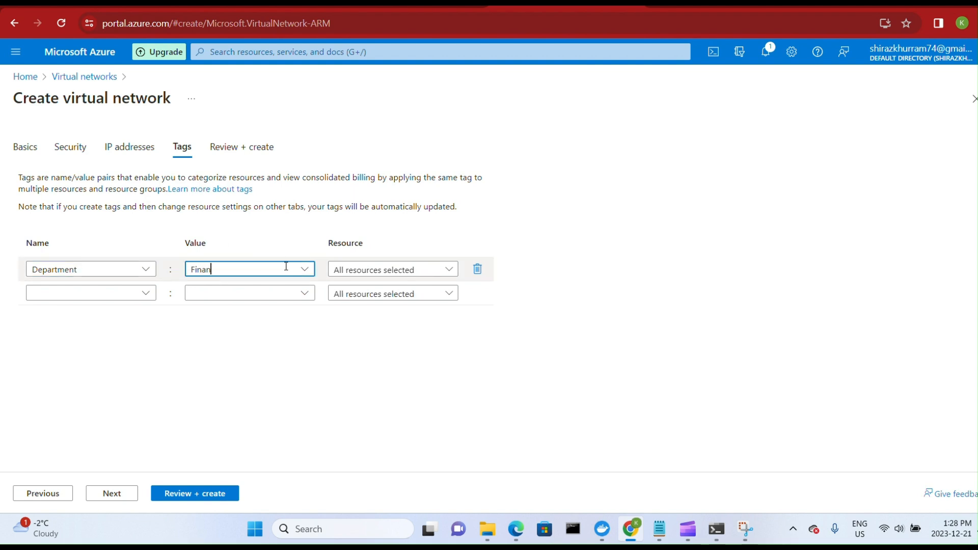
{"action": "left_click", "coordinate": [209, 496]}
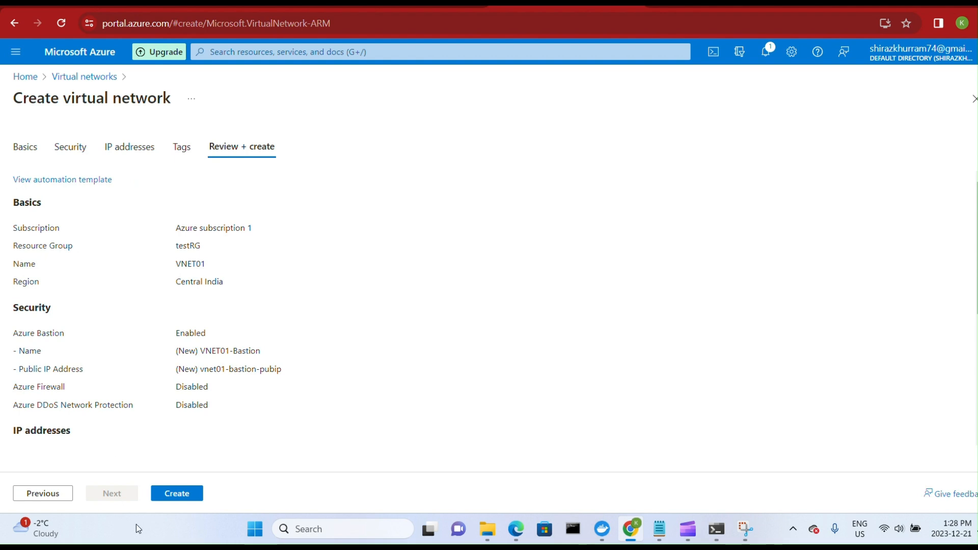
Create VNET01, then check the Bastions list.
{"action": "left_click", "coordinate": [191, 497]}
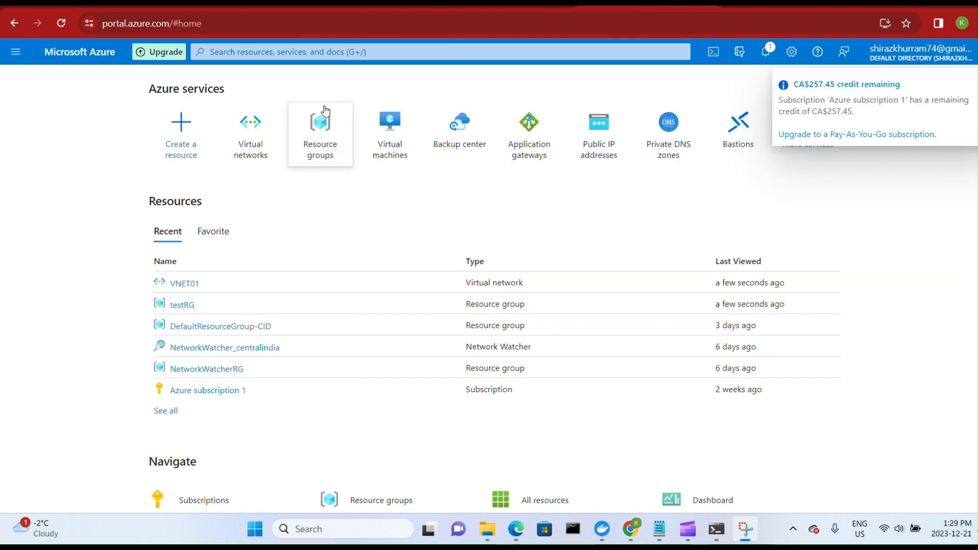
{"action": "left_click", "coordinate": [280, 52]}
{"action": "type", "text": "bastion"}
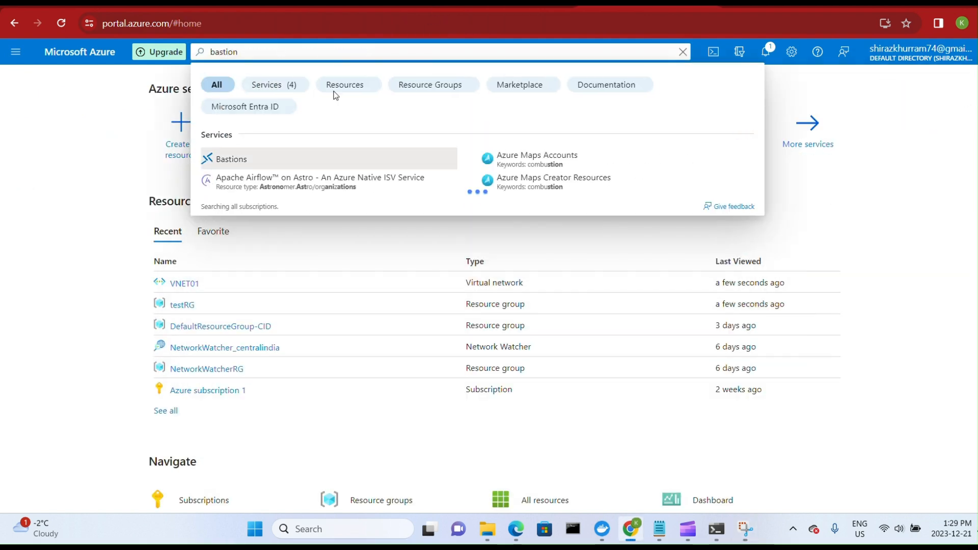
{"action": "left_click", "coordinate": [281, 159]}
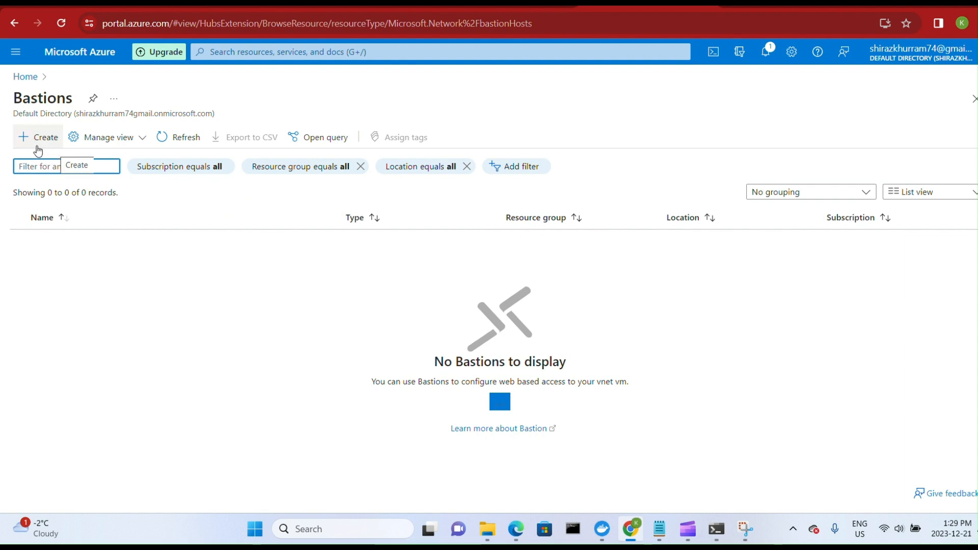
Go to the Virtual networks list to confirm VNET01 exists in testRG.
{"action": "left_click", "coordinate": [25, 78]}
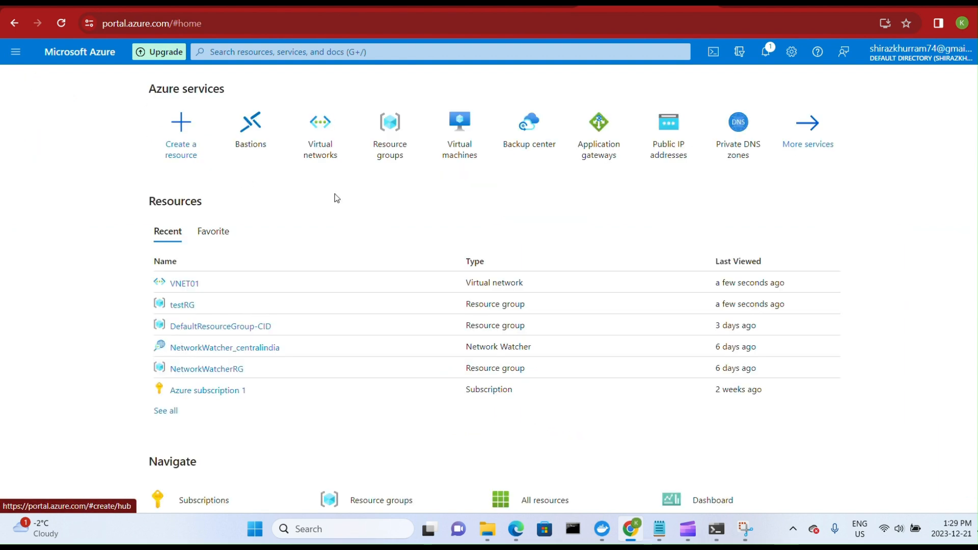
{"action": "left_click", "coordinate": [291, 55]}
{"action": "type", "text": "VNE"}
{"action": "key", "text": "BackSpace"}
{"action": "key", "text": "BackSpace"}
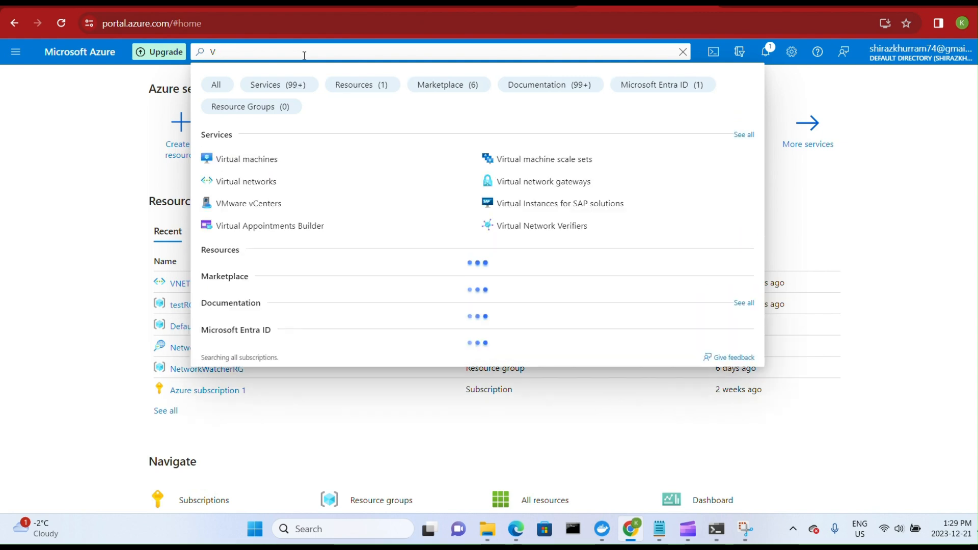
{"action": "type", "text": "irtual"}
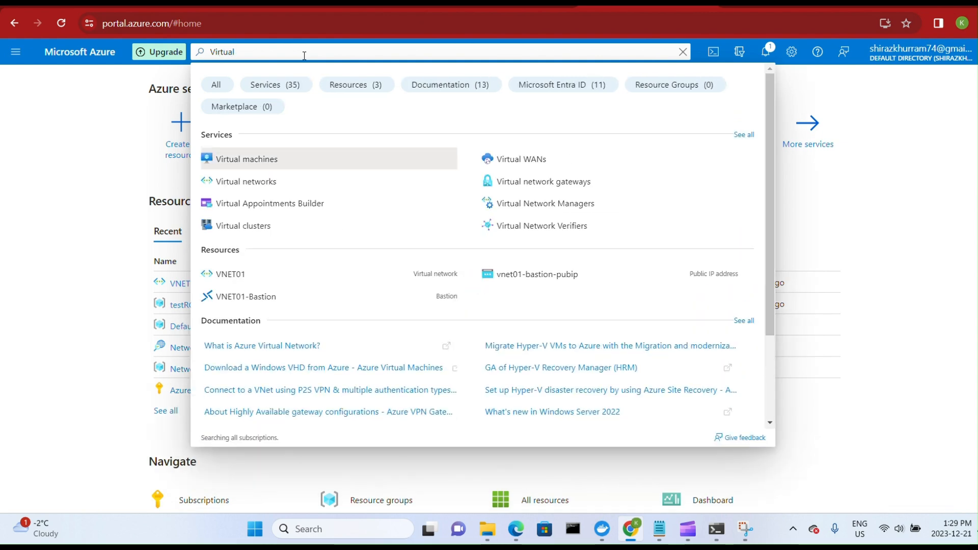
{"action": "left_click", "coordinate": [315, 175]}
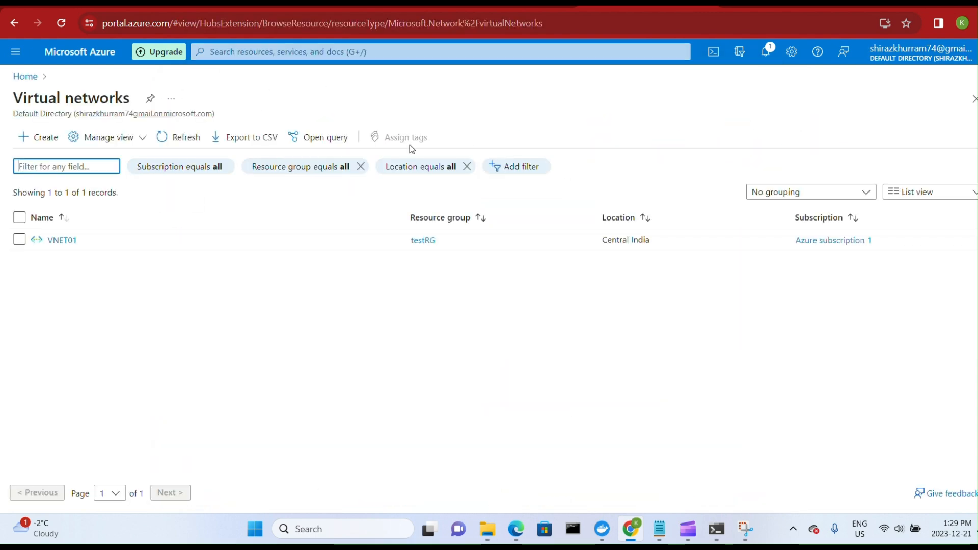
Start another virtual network under Azure subscription 1 in the testRG resource group.
{"action": "left_click", "coordinate": [71, 249]}
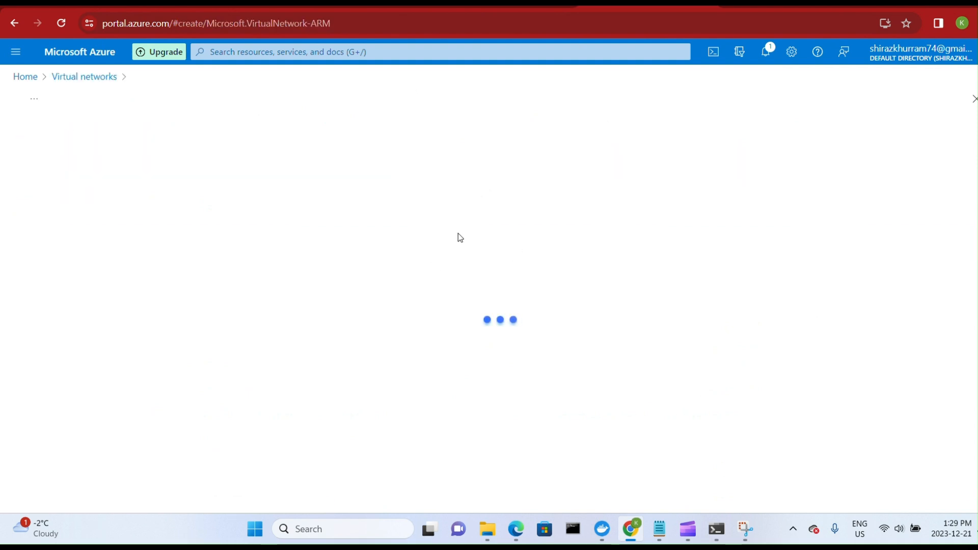
{"action": "left_click", "coordinate": [291, 325]}
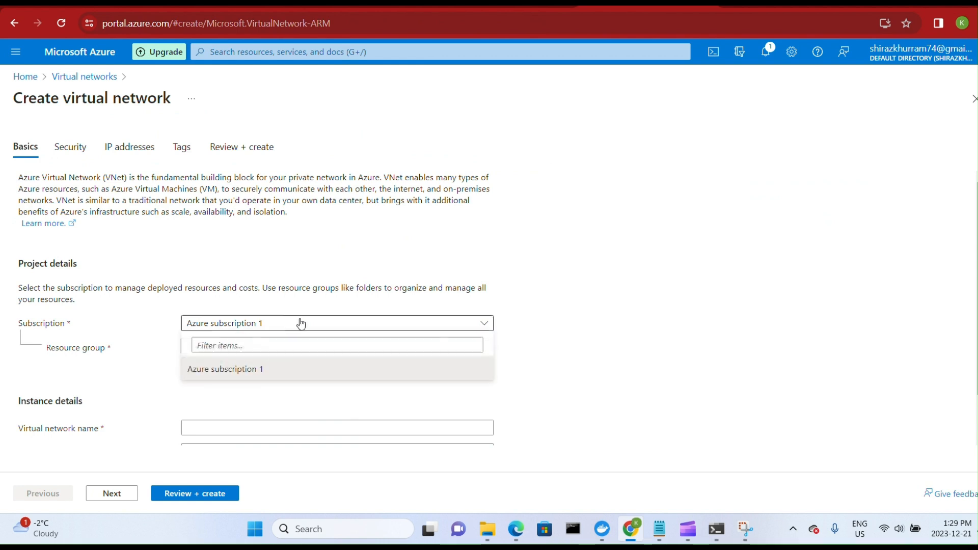
{"action": "left_click", "coordinate": [540, 355]}
{"action": "left_click", "coordinate": [335, 352]}
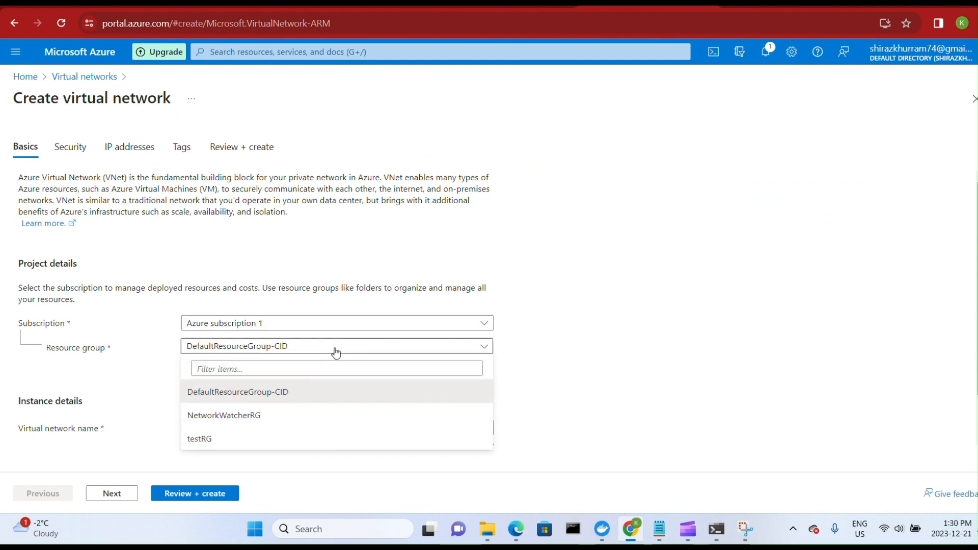
{"action": "left_click", "coordinate": [274, 439]}
Name the network VNET02 in the UK South region and continue to Security.
{"action": "scroll", "coordinate": [555, 410], "scroll_direction": "down", "scroll_amount": 1}
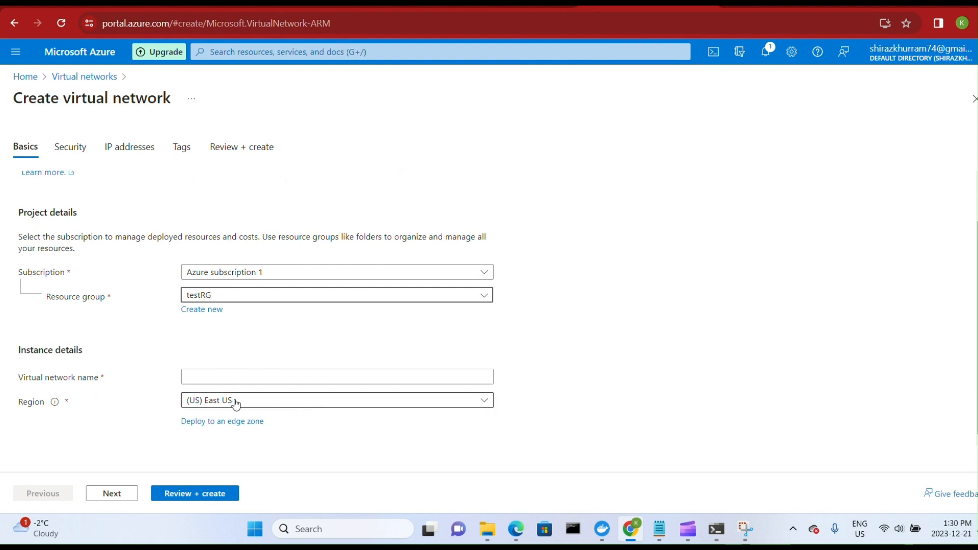
{"action": "left_click", "coordinate": [261, 405]}
{"action": "left_click", "coordinate": [261, 406]}
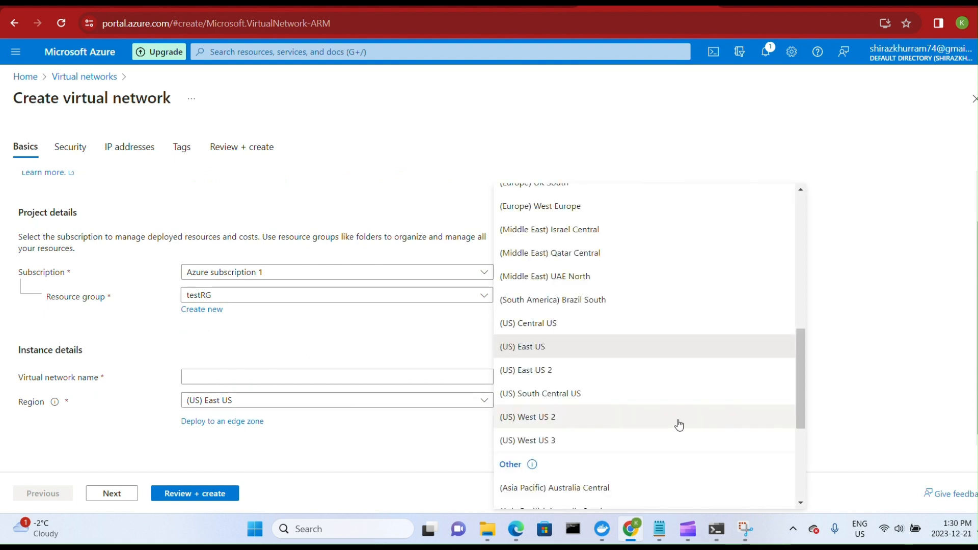
{"action": "scroll", "coordinate": [679, 312], "scroll_direction": "up", "scroll_amount": 3}
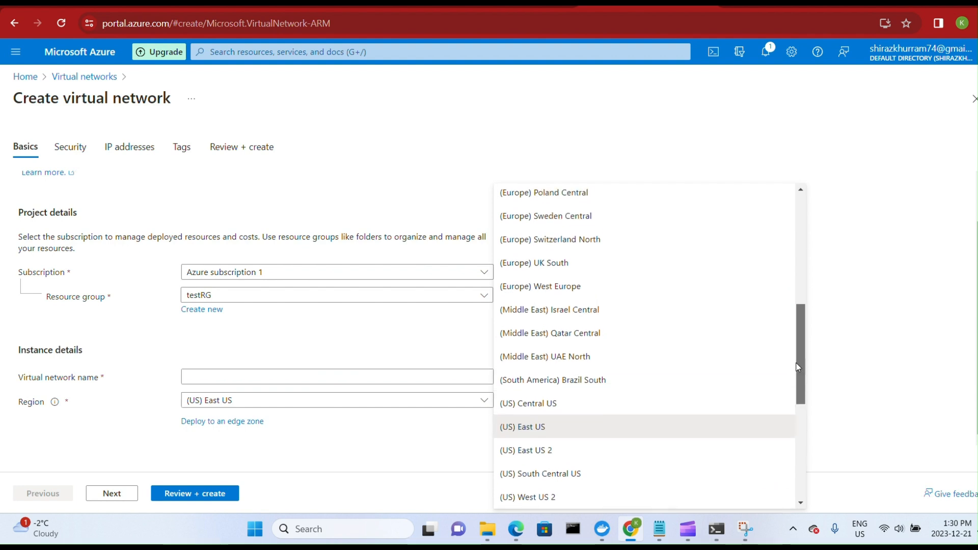
{"action": "left_click", "coordinate": [606, 265]}
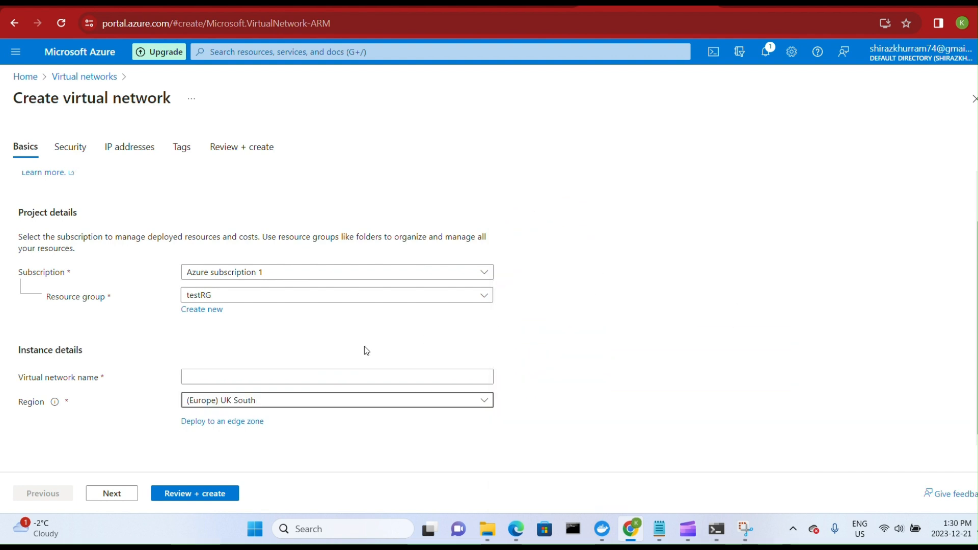
{"action": "left_click", "coordinate": [233, 370]}
{"action": "type", "text": "VNET02"}
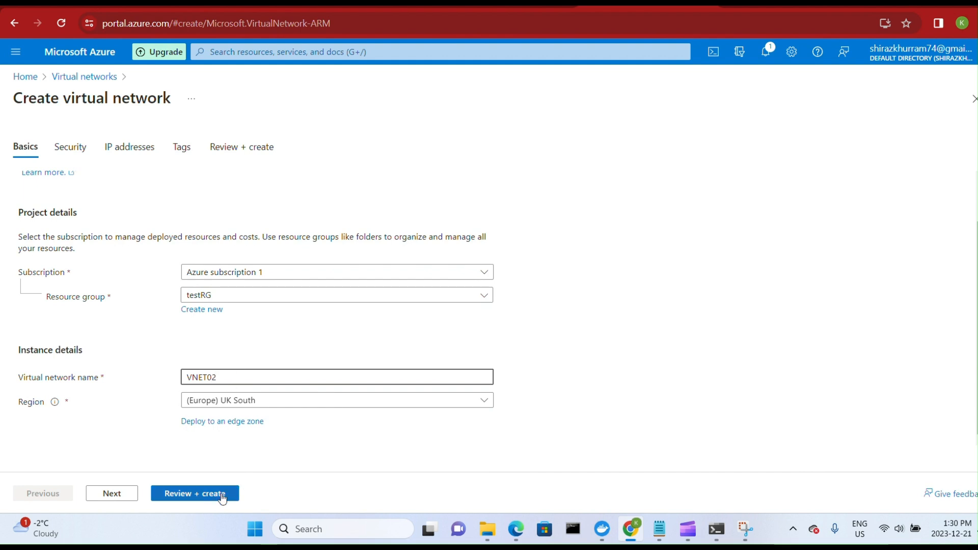
{"action": "left_click", "coordinate": [78, 148]}
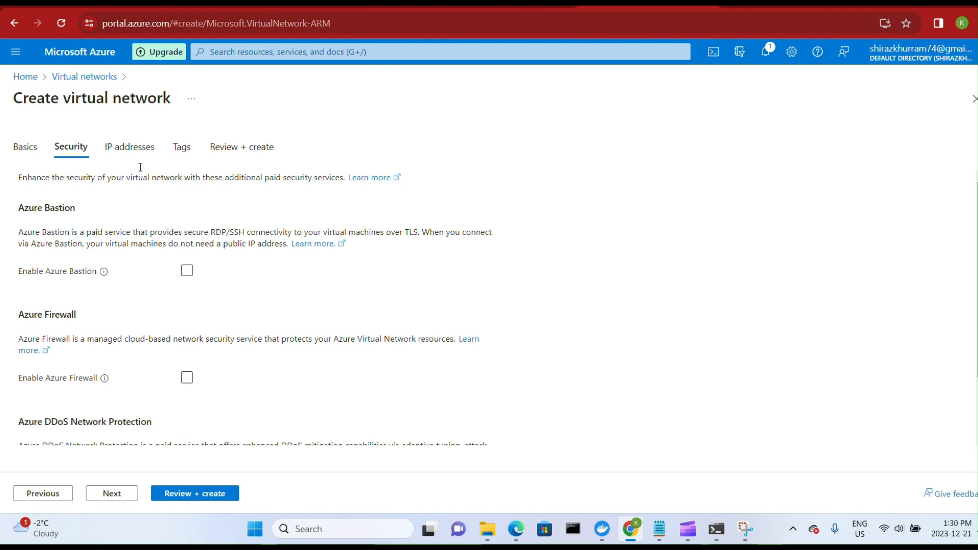
Change VNET02's address space to 10.2.0.0/16.
{"action": "left_click", "coordinate": [141, 150]}
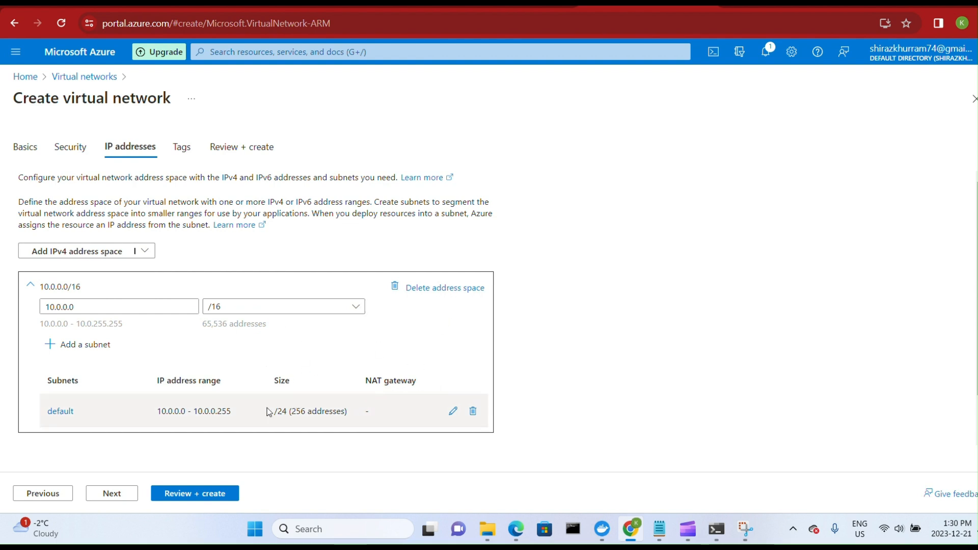
{"action": "left_click", "coordinate": [156, 307]}
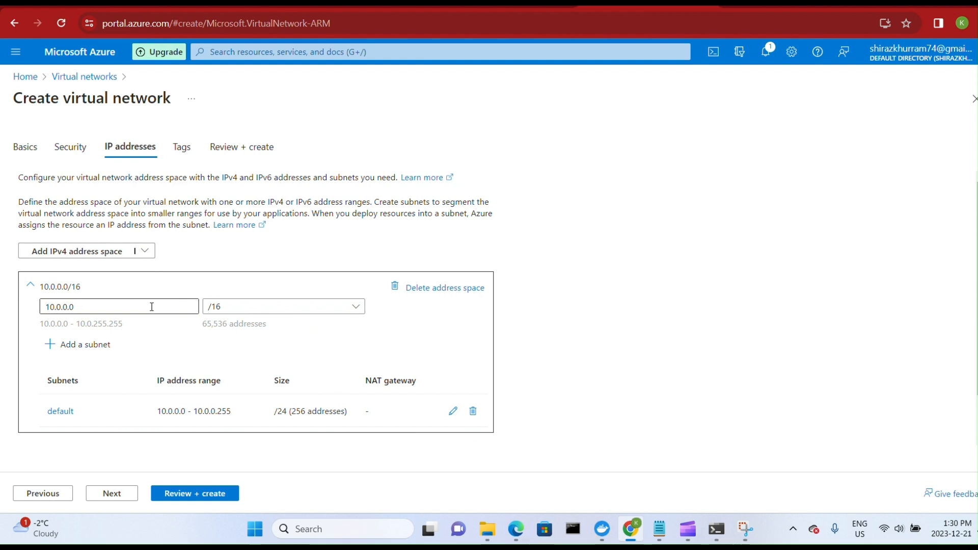
{"action": "key", "text": "BackSpace"}
{"action": "type", "text": "2"}
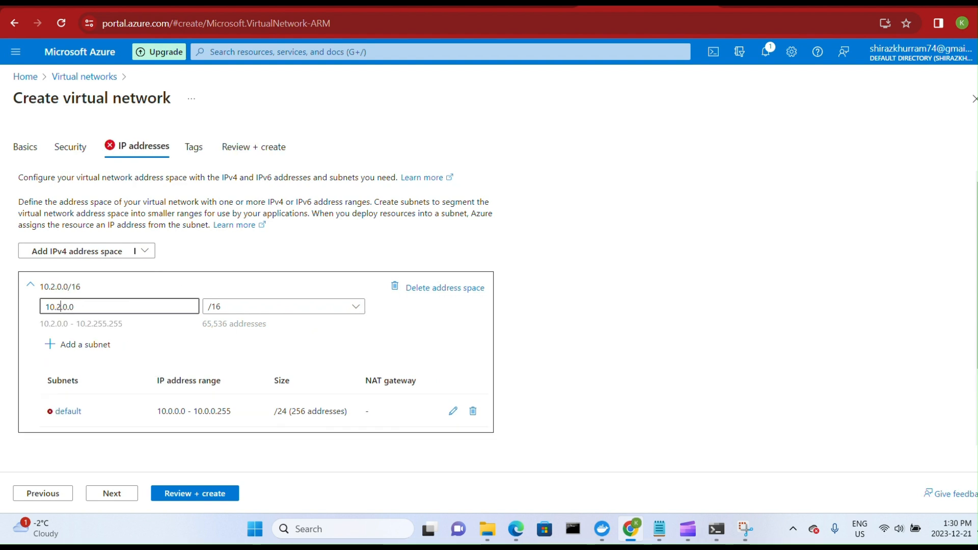
Rename the default subnet to APPGWSubnetUK, starting at 10.2.10.0/24, and save it.
{"action": "left_click", "coordinate": [452, 412]}
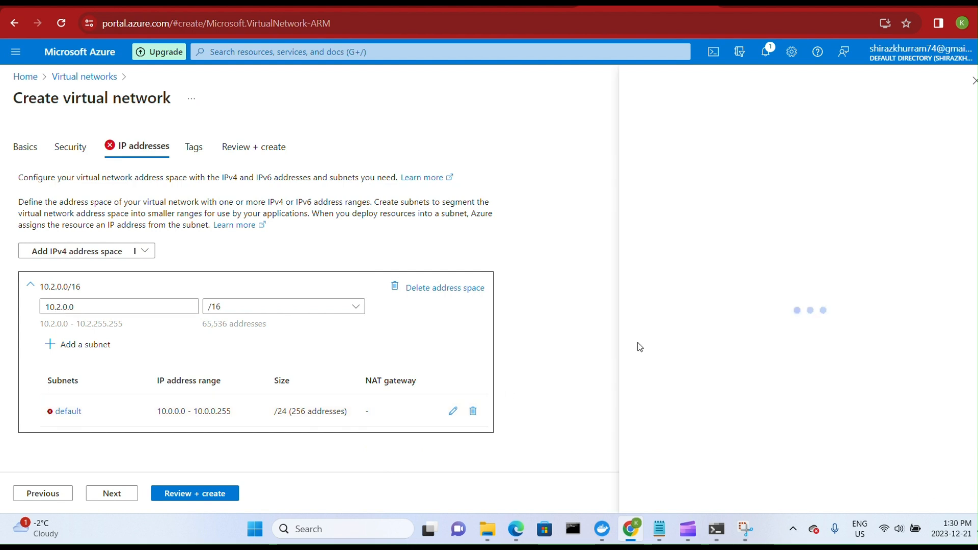
{"action": "double_click", "coordinate": [663, 183]}
{"action": "key", "text": "BackSpace"}
{"action": "type", "text": "APPGWSu"}
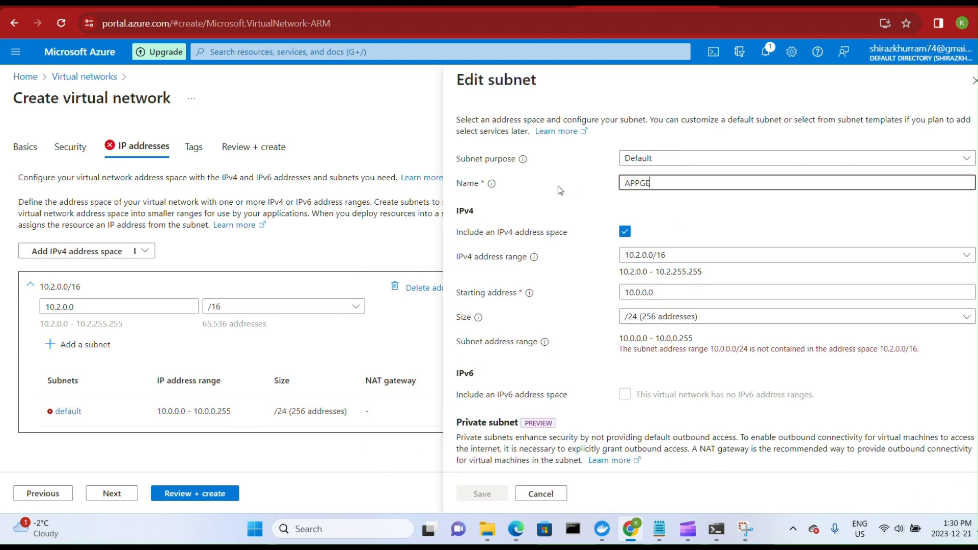
{"action": "type", "text": "bn"}
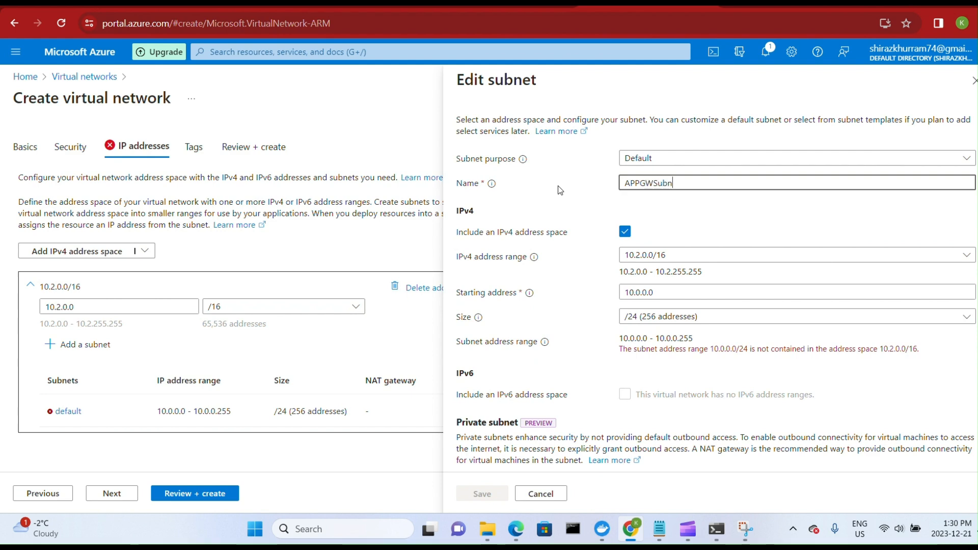
{"action": "type", "text": "etUK"}
{"action": "left_click", "coordinate": [694, 256]}
{"action": "left_click", "coordinate": [694, 275]}
{"action": "left_click", "coordinate": [693, 292]}
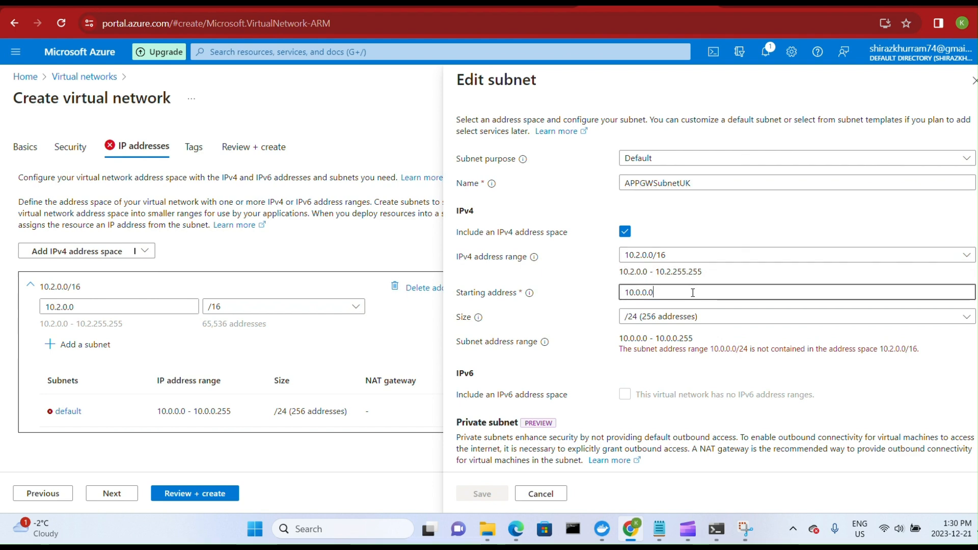
{"action": "key", "text": "Left"}
{"action": "key", "text": "Left"}
{"action": "key", "text": "BackSpace"}
{"action": "type", "text": "2"}
{"action": "key", "text": "Right"}
{"action": "key", "text": "Right"}
{"action": "key", "text": "BackSpace"}
{"action": "type", "text": "10"}
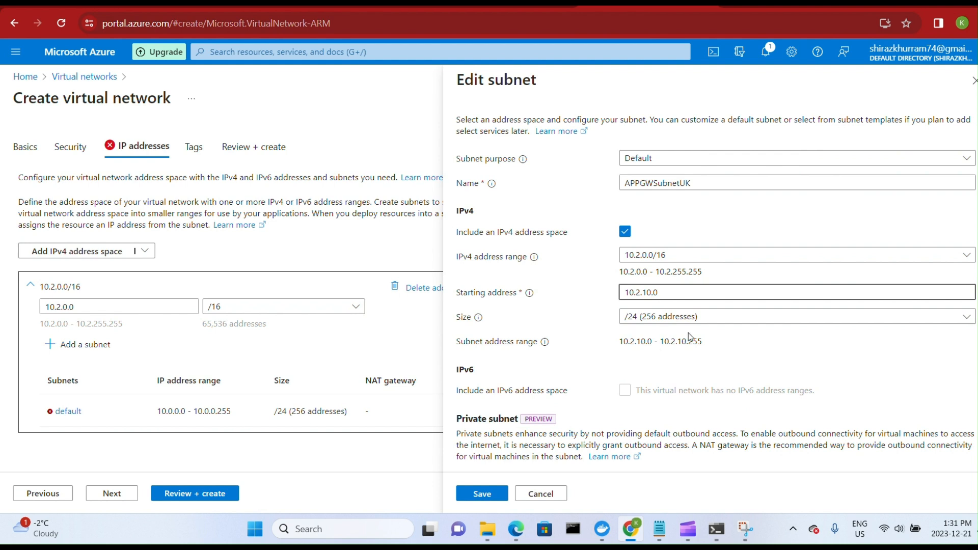
{"action": "left_click", "coordinate": [493, 494]}
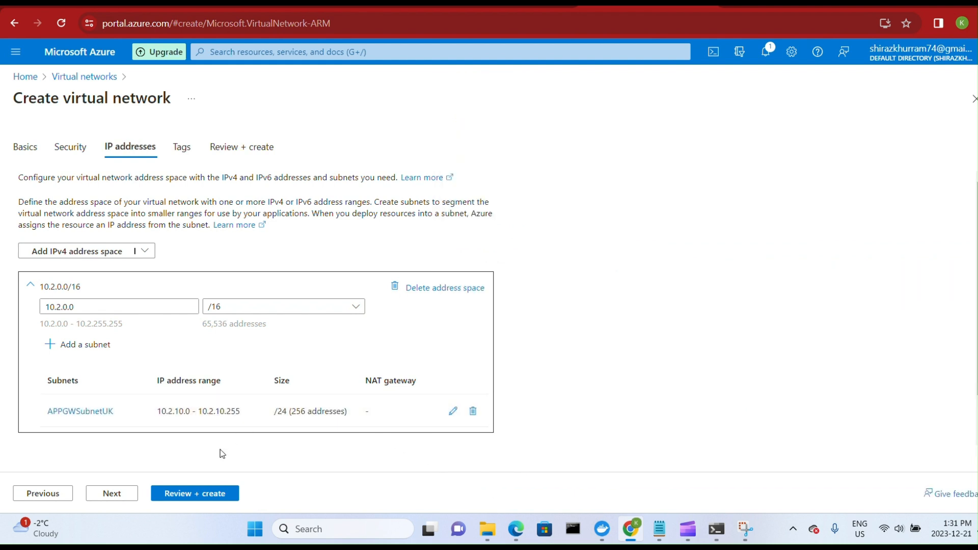
Add the tag Department: Finance to VNET02.
{"action": "left_click", "coordinate": [182, 152]}
{"action": "left_click", "coordinate": [117, 276]}
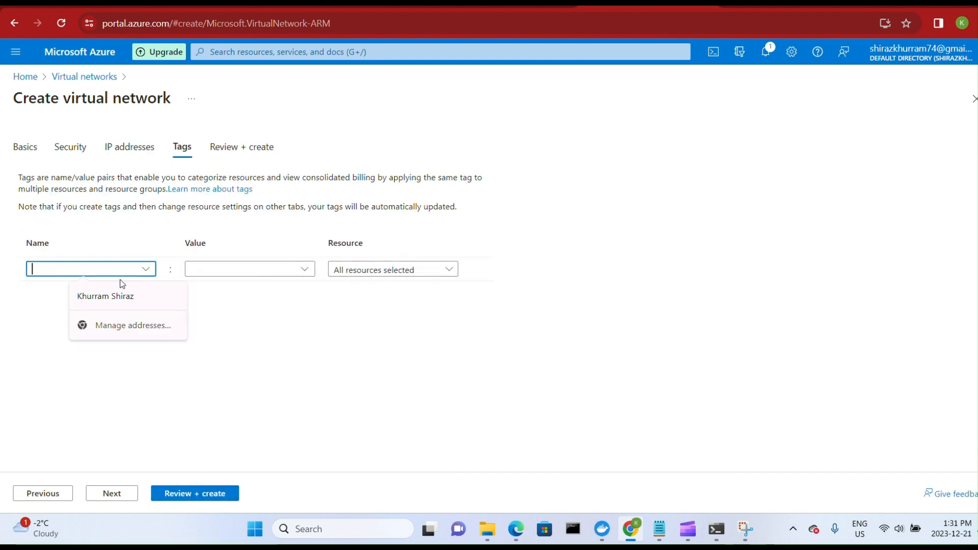
{"action": "type", "text": "Dpartm"}
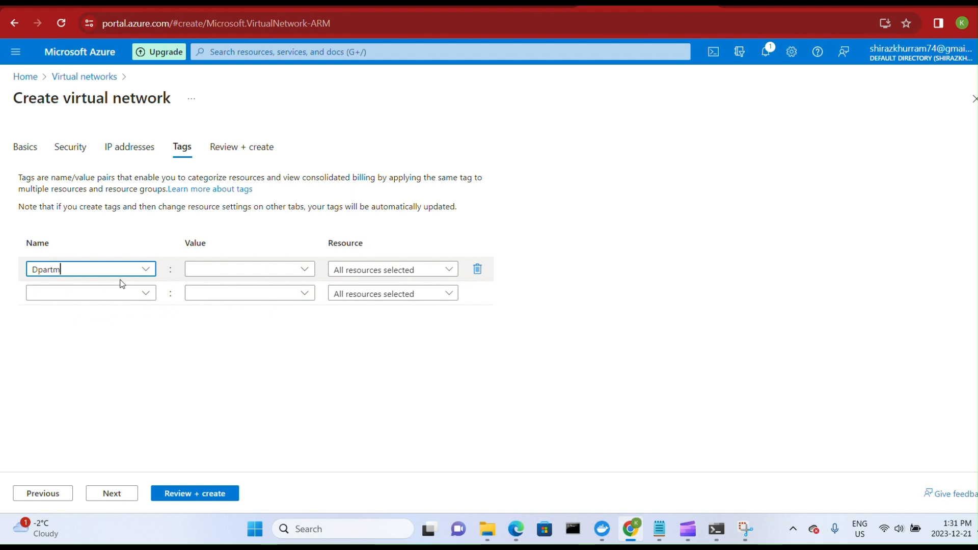
{"action": "type", "text": "en"}
{"action": "key", "text": "BackSpace"}
{"action": "key", "text": "BackSpace"}
{"action": "key", "text": "BackSpace"}
{"action": "key", "text": "BackSpace"}
{"action": "key", "text": "BackSpace"}
{"action": "key", "text": "BackSpace"}
{"action": "key", "text": "BackSpace"}
{"action": "type", "text": "e"}
{"action": "left_click", "coordinate": [66, 288]}
{"action": "left_click", "coordinate": [211, 265]}
{"action": "type", "text": "Fin"}
{"action": "key", "text": "BackSpace"}
{"action": "type", "text": "nance"}
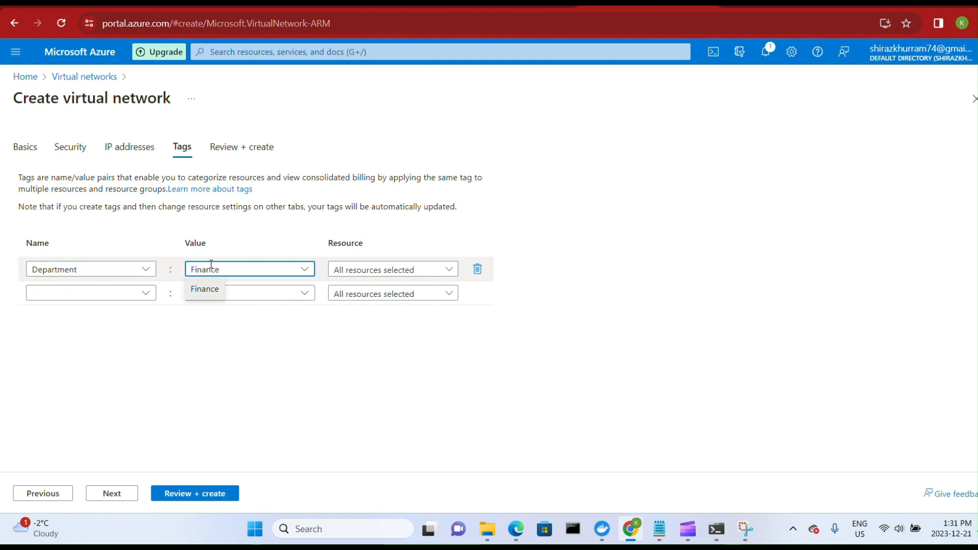
Validate VNET02's settings and create the network.
{"action": "left_click", "coordinate": [292, 337]}
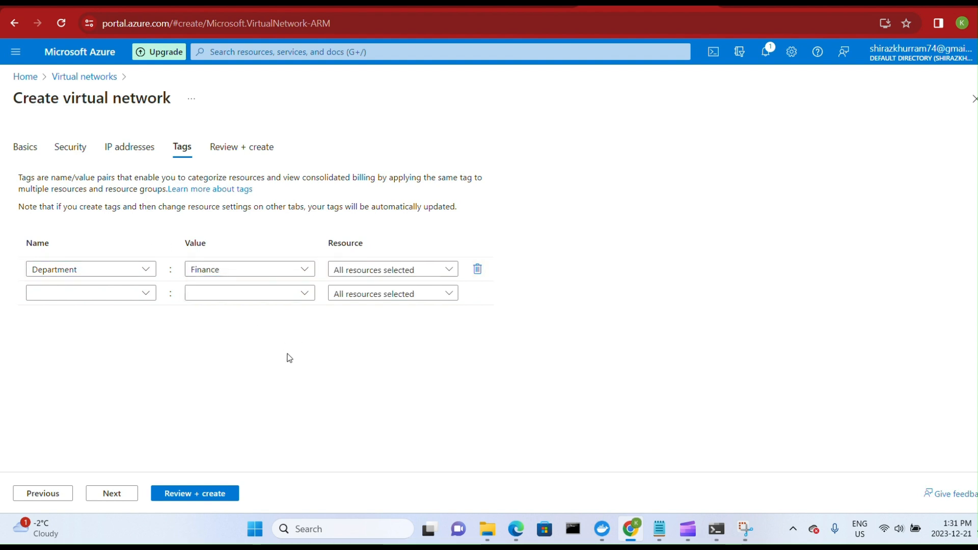
{"action": "left_click", "coordinate": [200, 492]}
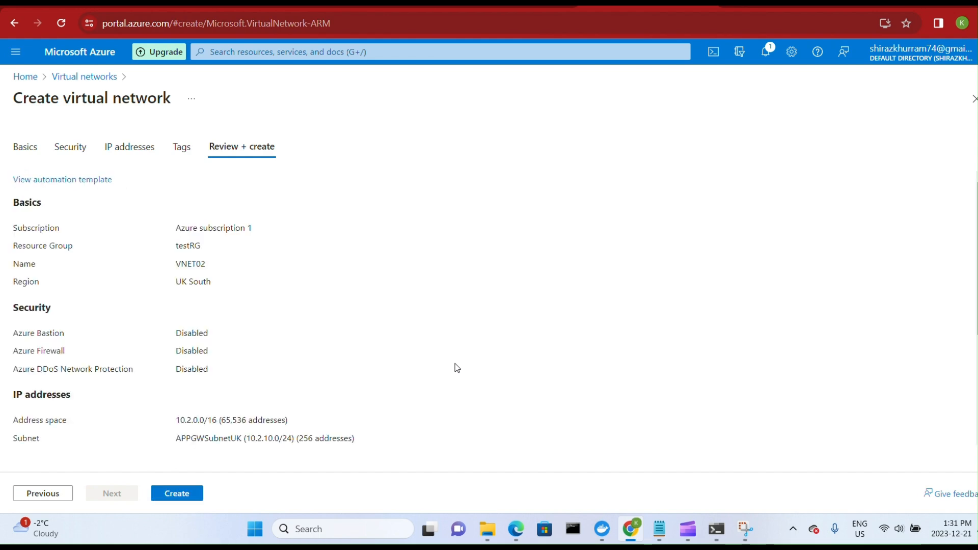
{"action": "left_click", "coordinate": [178, 493]}
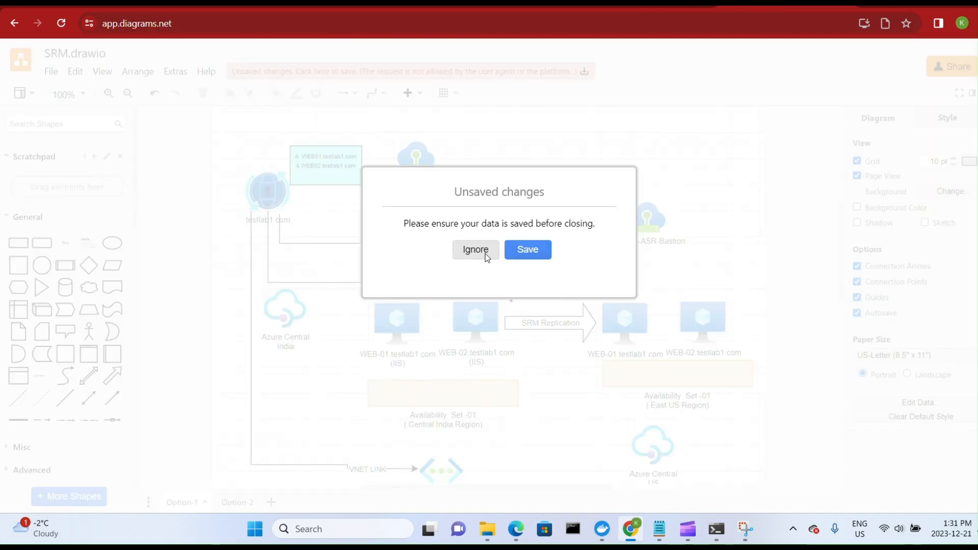
Scroll the diagram to VNET-02 and add a connected copy of the Azure UK cloud without saving.
{"action": "left_click", "coordinate": [477, 249]}
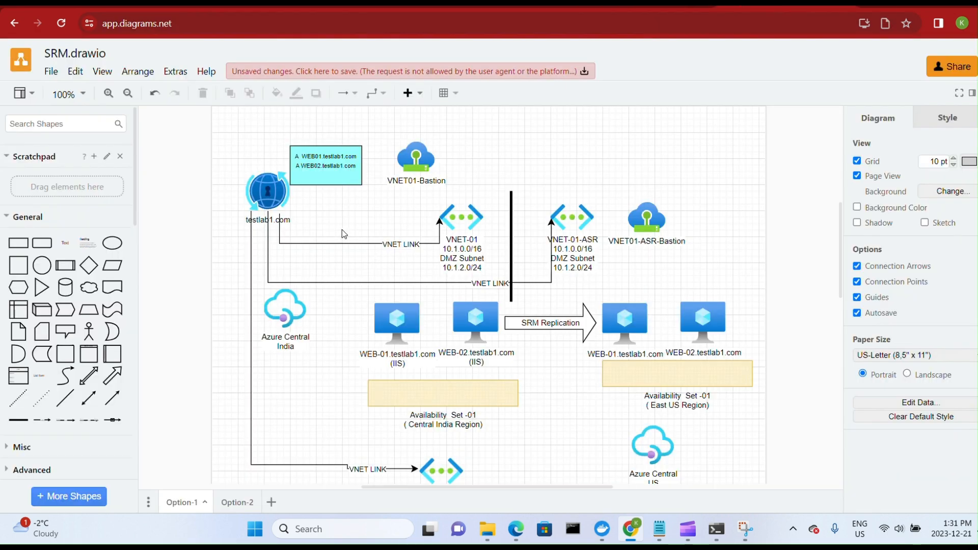
{"action": "scroll", "coordinate": [340, 370], "scroll_direction": "down", "scroll_amount": 5}
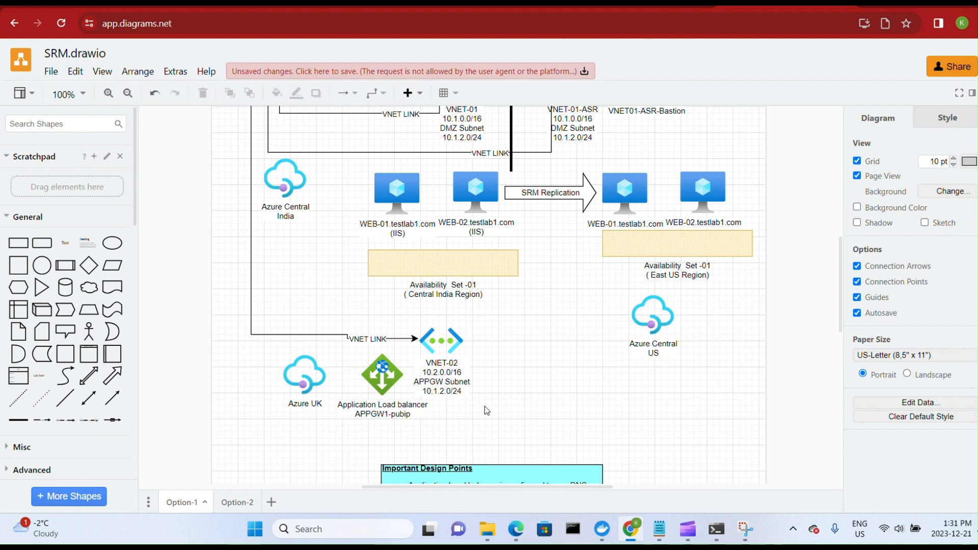
{"action": "left_click", "coordinate": [305, 412]}
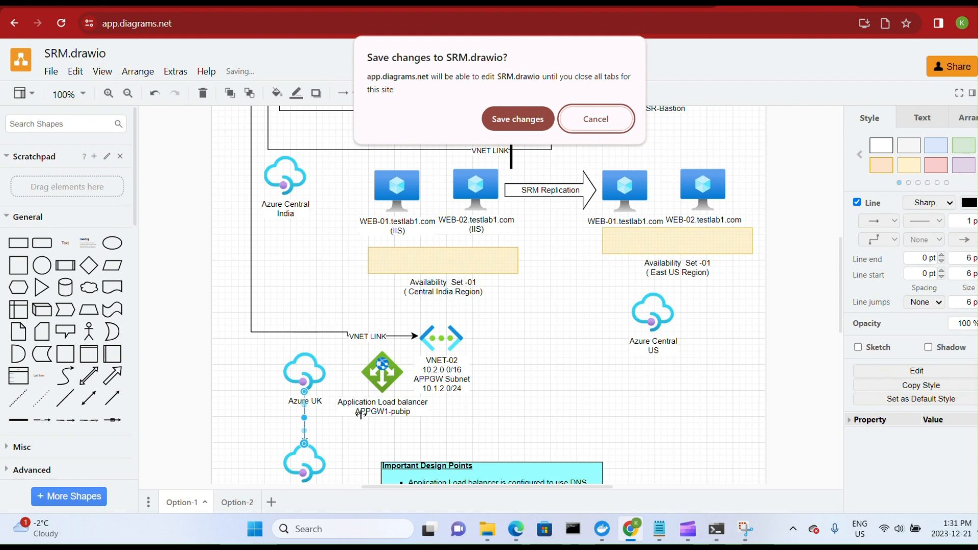
{"action": "left_click", "coordinate": [595, 125]}
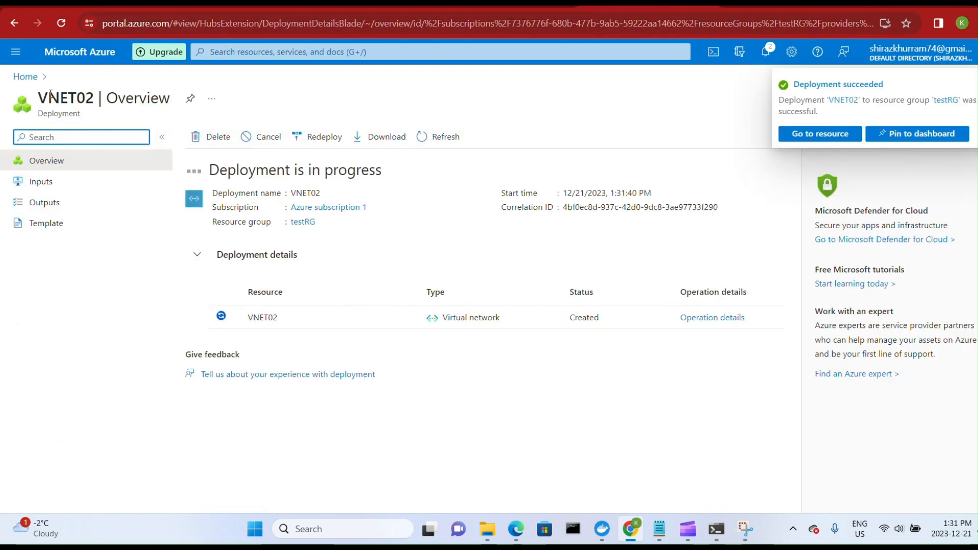
Switch back to the Virtual networks list showing VNET01 (Central India) and VNET02 (UK South).
{"action": "left_click", "coordinate": [25, 76]}
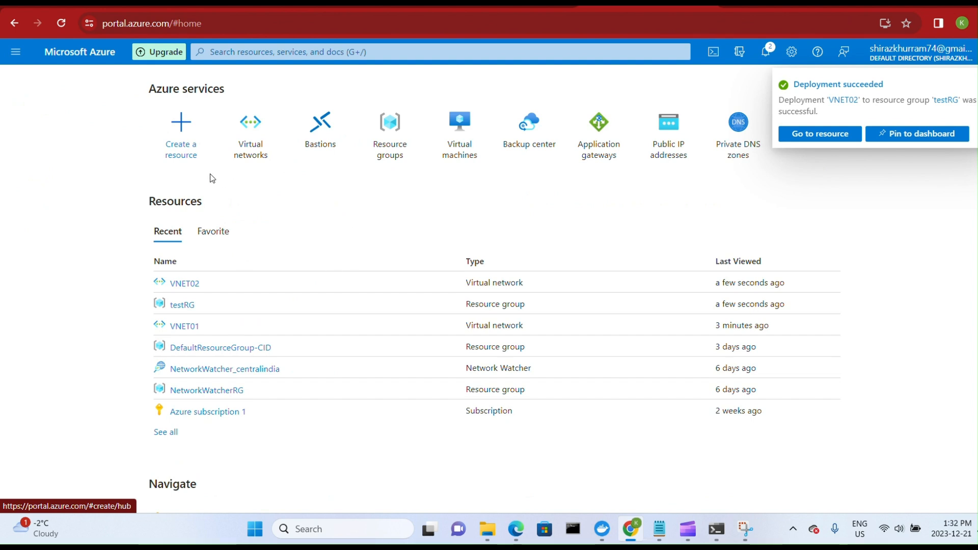
{"action": "key", "text": "g+slash"}
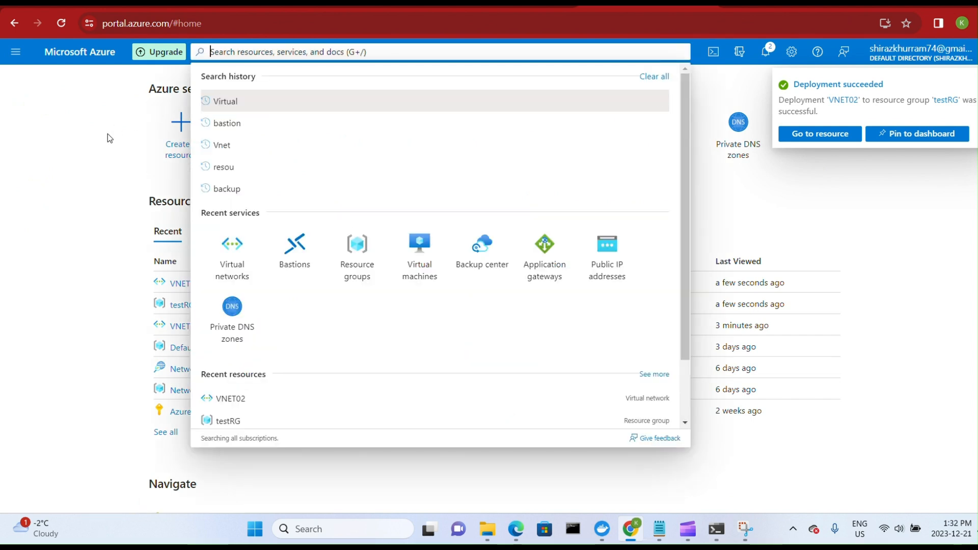
{"action": "left_click", "coordinate": [106, 149]}
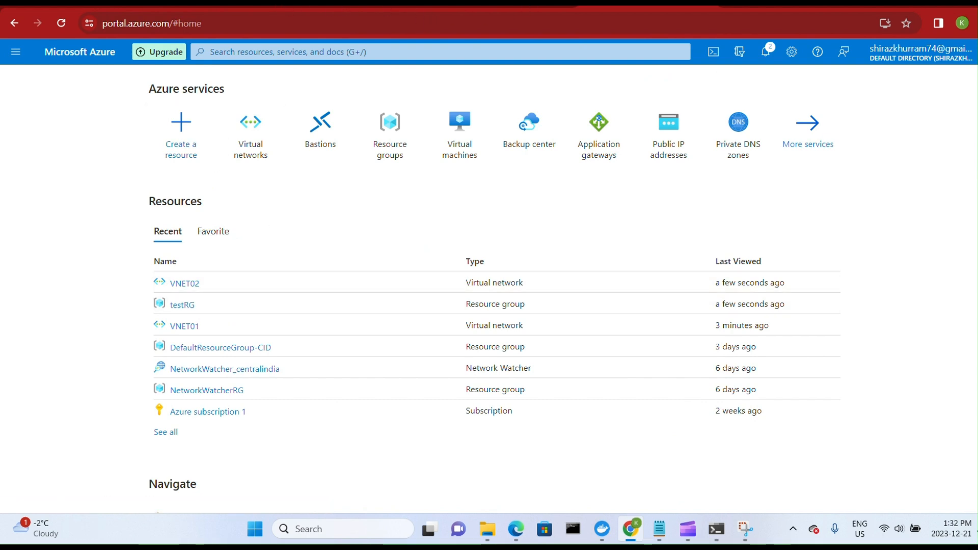
{"action": "left_click", "coordinate": [953, 3]}
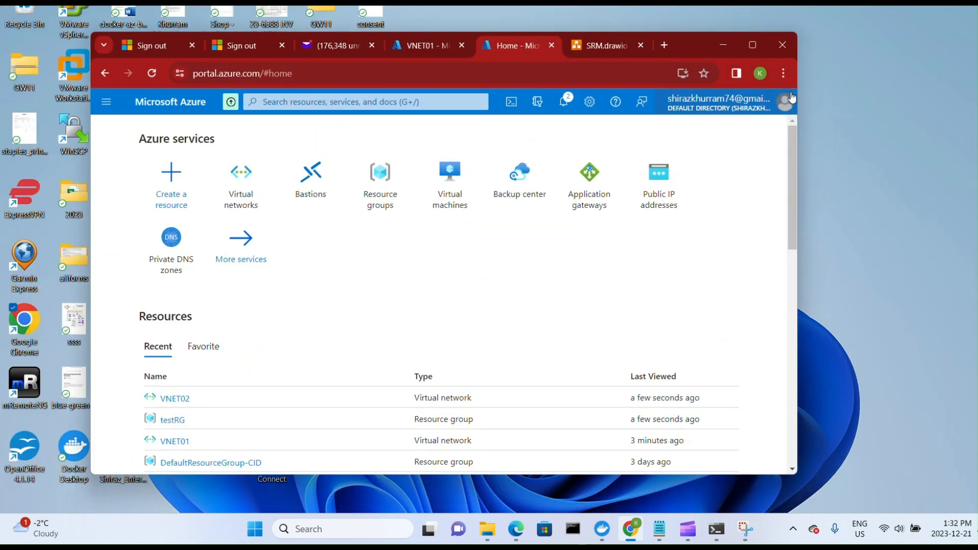
{"action": "left_click", "coordinate": [426, 45]}
{"action": "left_click", "coordinate": [752, 45]}
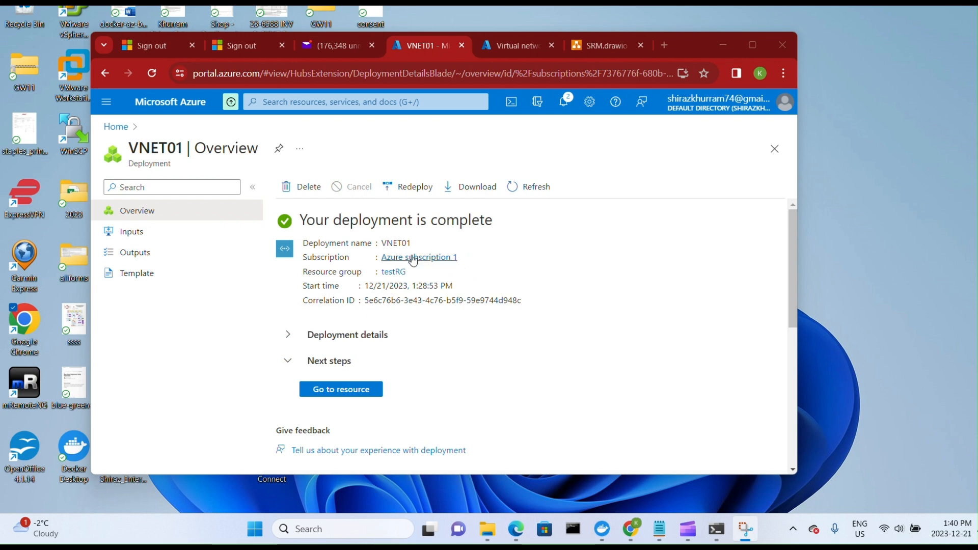
{"action": "left_click", "coordinate": [539, 41]}
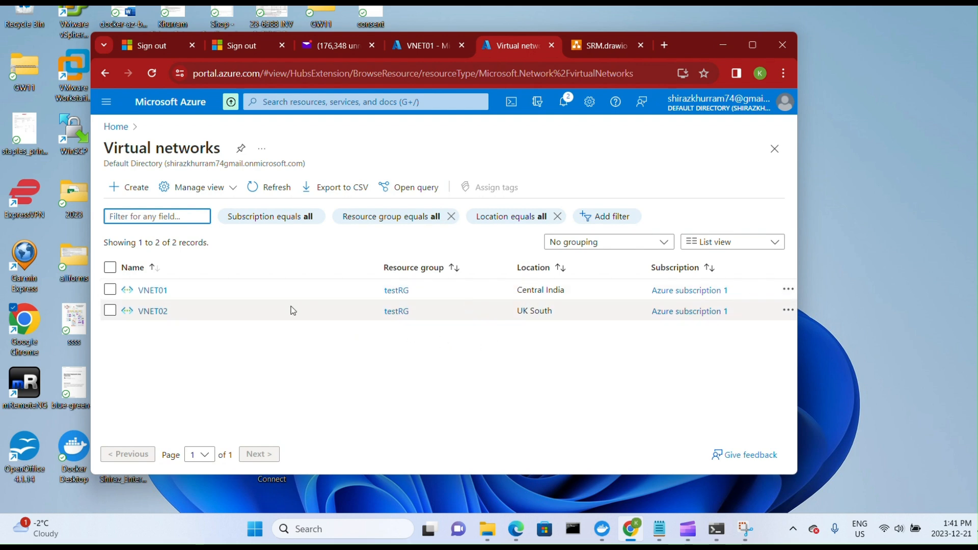
Delete APPGWSubnet from VNET01, keeping DMZ and AzureBastionSubnet.
{"action": "left_click", "coordinate": [153, 291]}
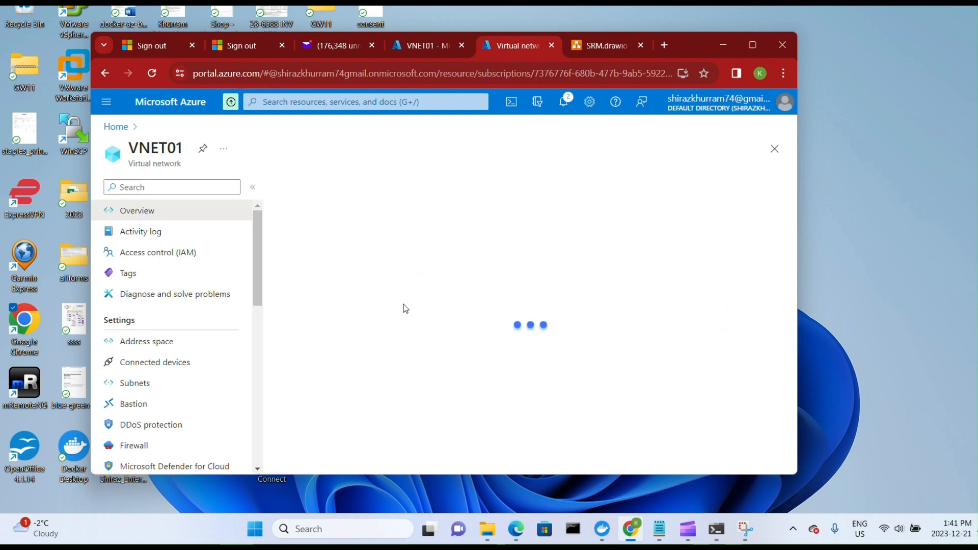
{"action": "left_click", "coordinate": [164, 385]}
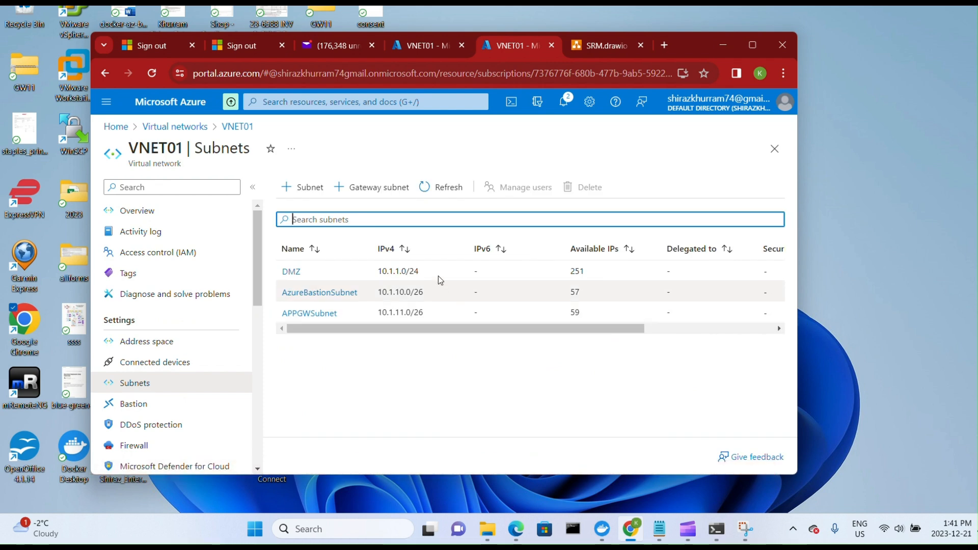
{"action": "left_click", "coordinate": [336, 313]}
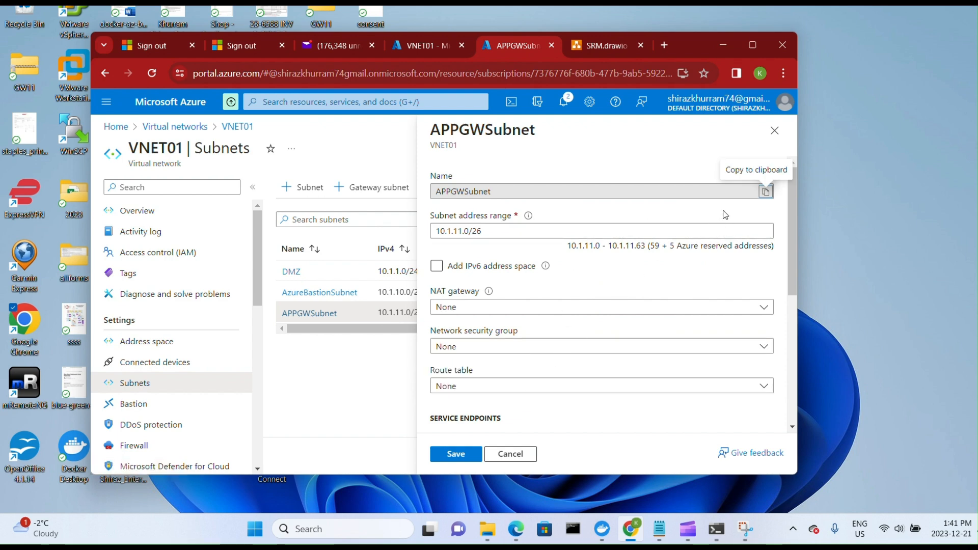
{"action": "left_click", "coordinate": [774, 131]}
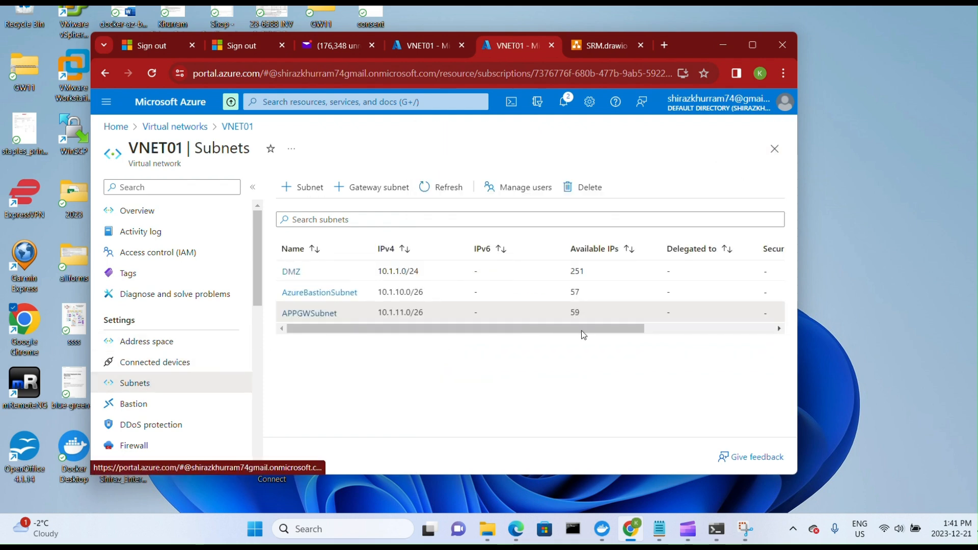
{"action": "left_click", "coordinate": [593, 188]}
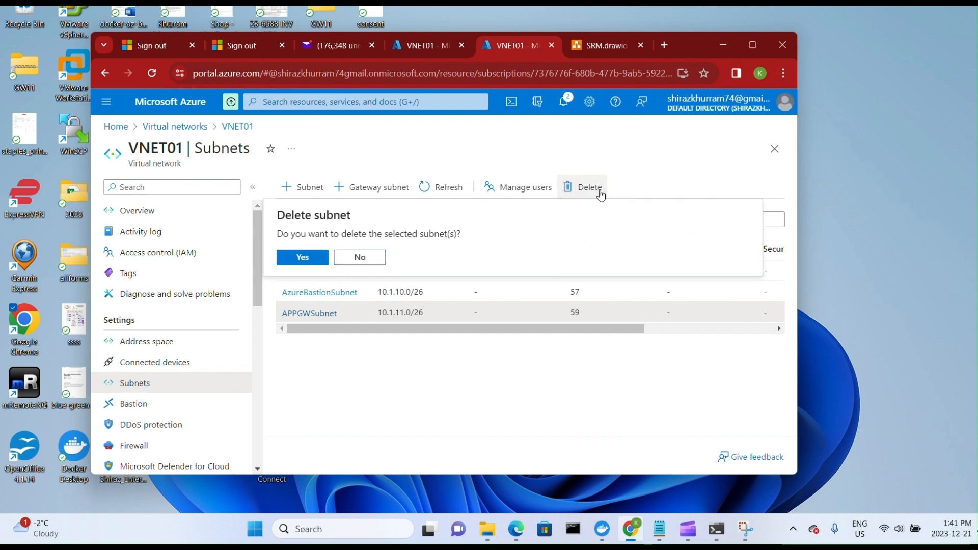
{"action": "left_click", "coordinate": [312, 259]}
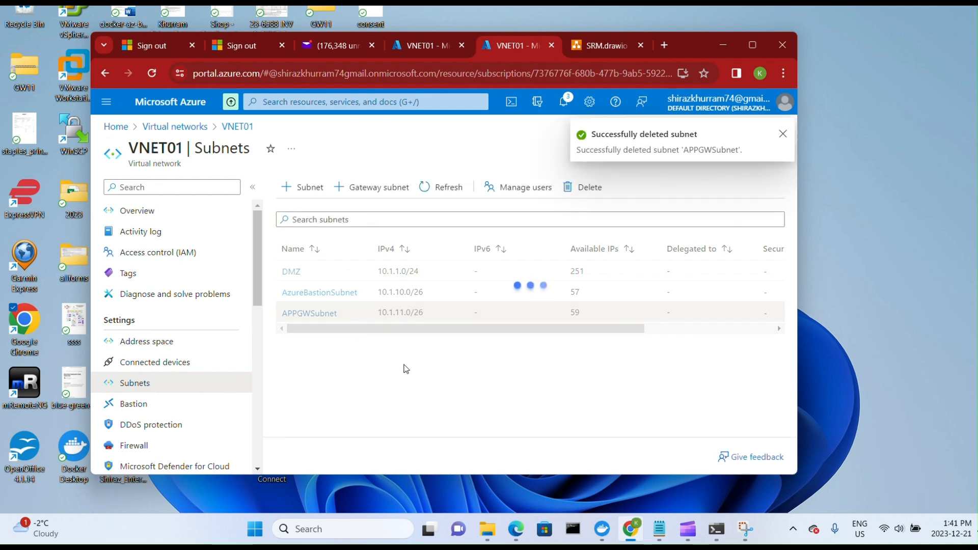
{"action": "left_click", "coordinate": [784, 136]}
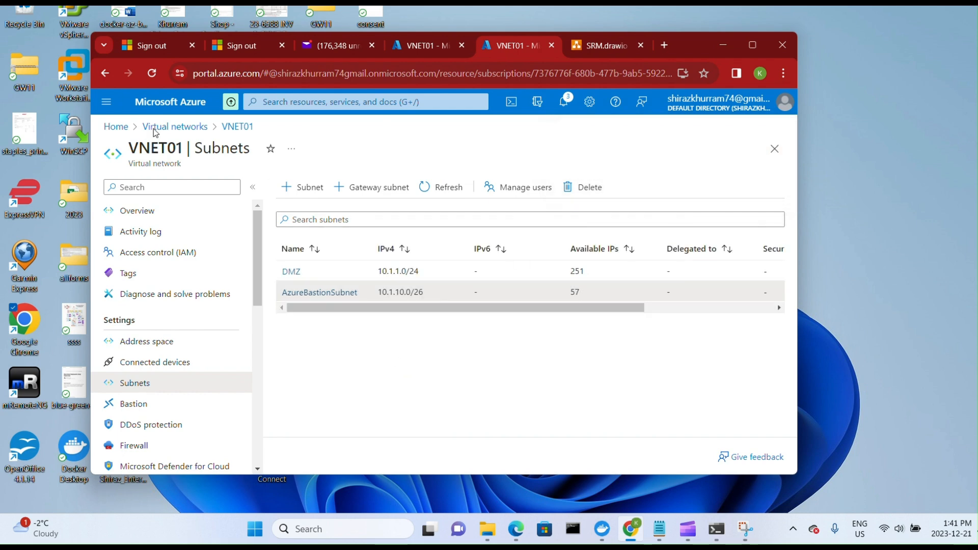
Review VNET02's subnets, then confirm the Virtual machines list has no machines yet.
{"action": "left_click", "coordinate": [166, 127]}
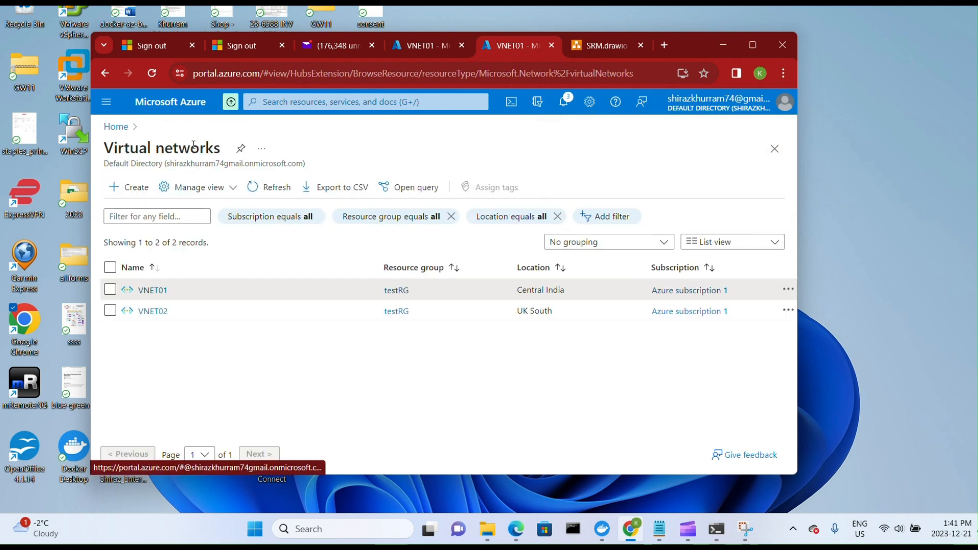
{"action": "left_click", "coordinate": [155, 312]}
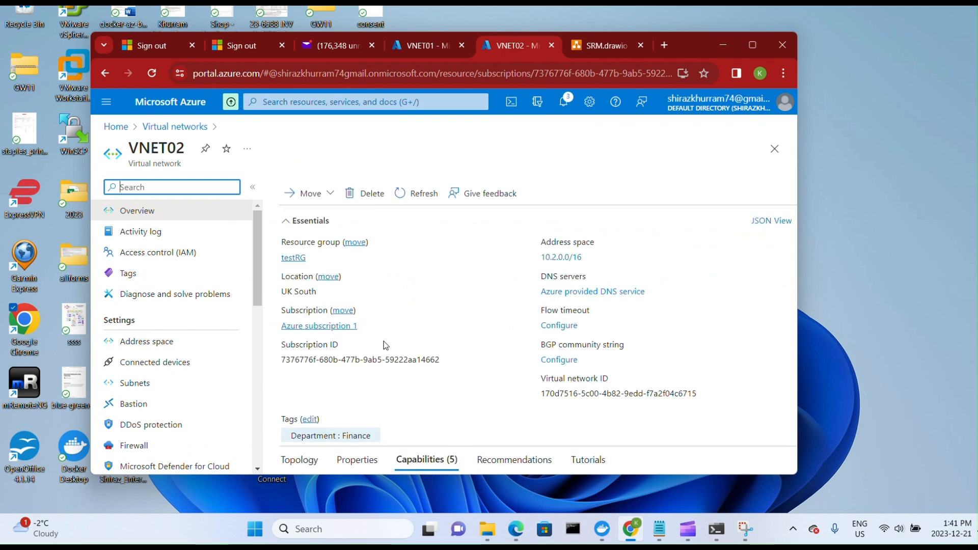
{"action": "left_click", "coordinate": [154, 388]}
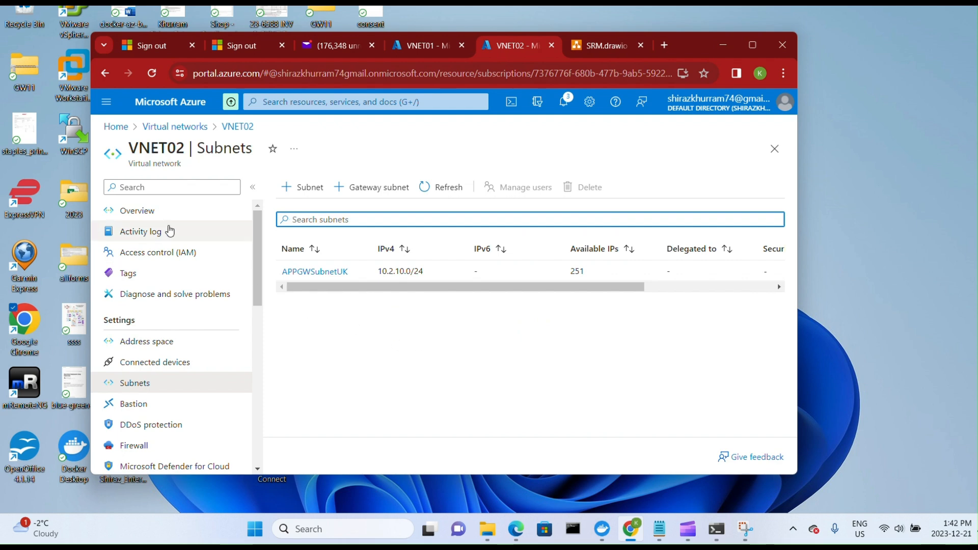
{"action": "left_click", "coordinate": [112, 130]}
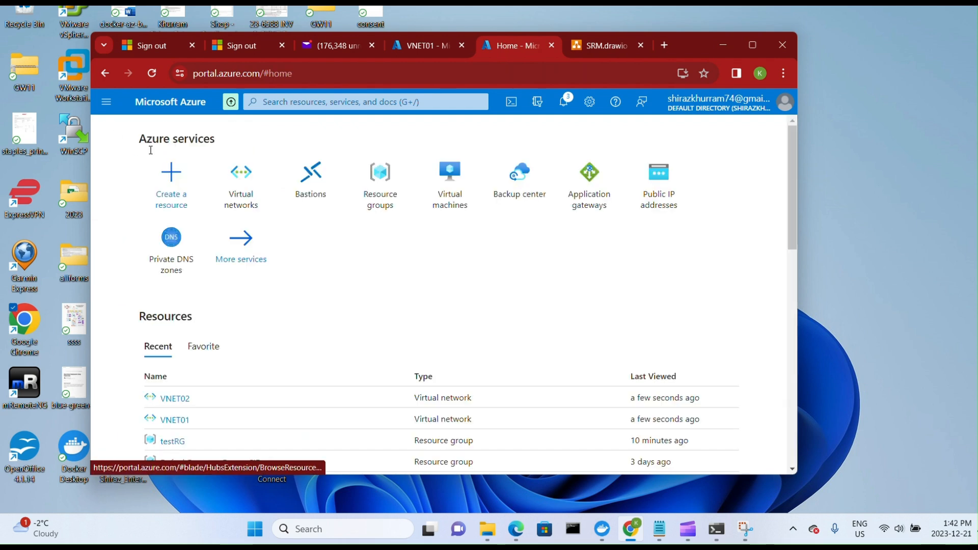
{"action": "left_click", "coordinate": [439, 208]}
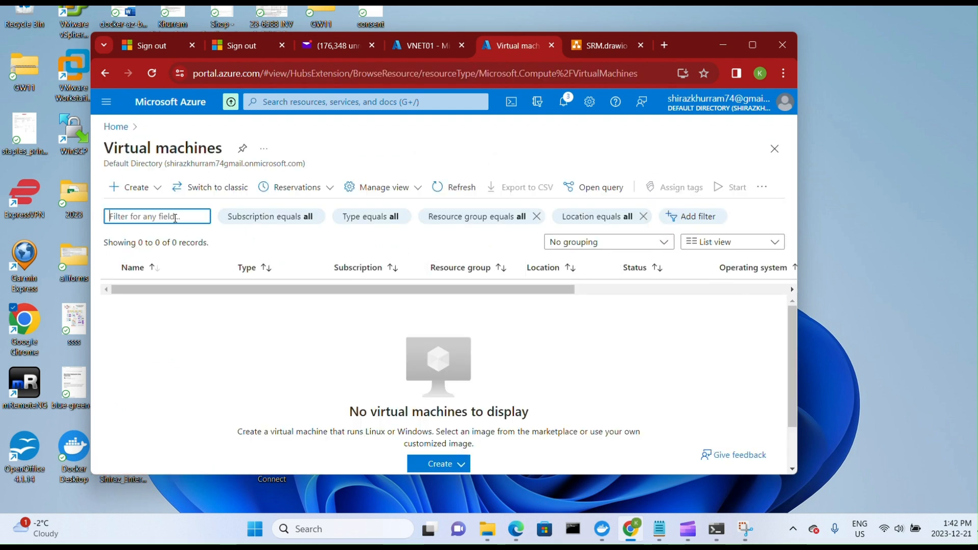
{"action": "left_click", "coordinate": [116, 127]}
Open Private DNS zones and start creating a new zone.
{"action": "left_click", "coordinate": [294, 102]}
{"action": "type", "text": "Private"}
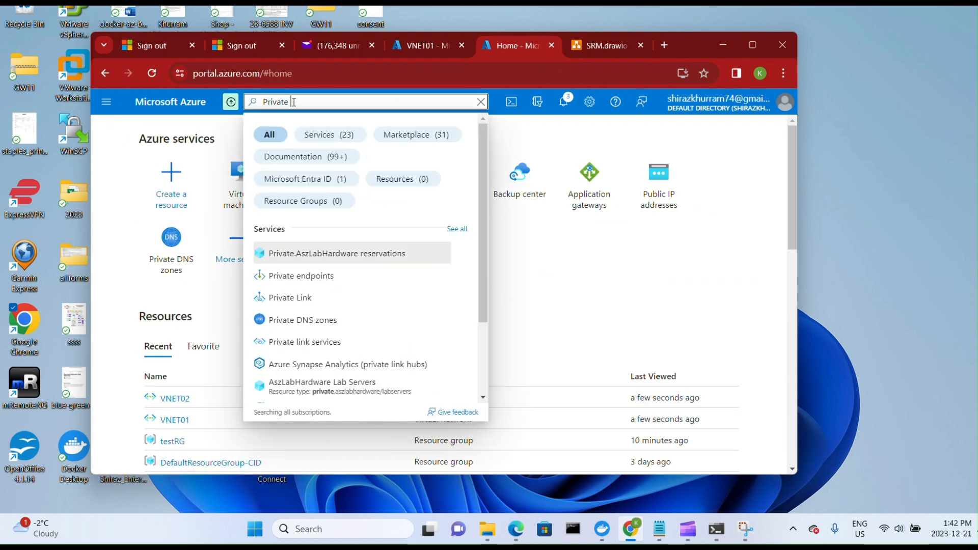
{"action": "left_click", "coordinate": [308, 321]}
{"action": "left_click", "coordinate": [110, 193]}
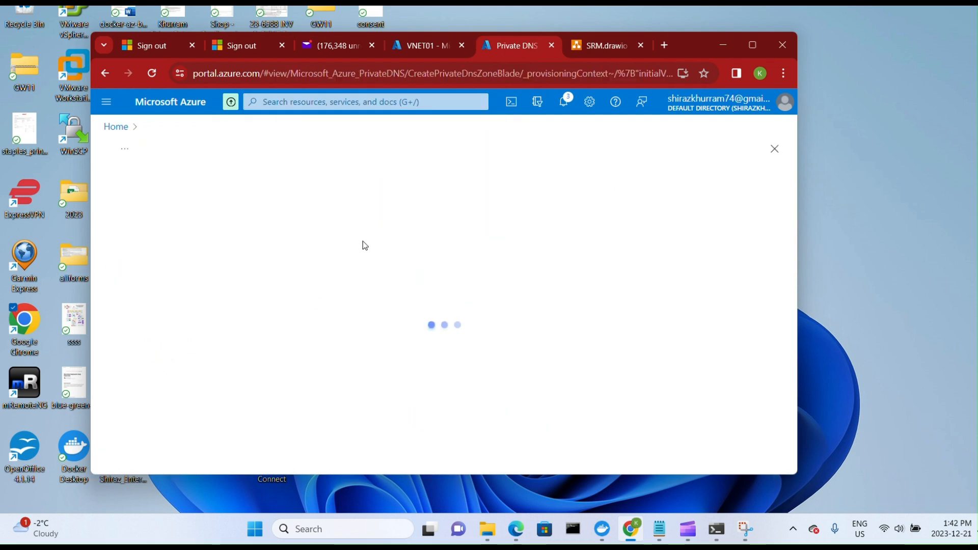
{"action": "scroll", "coordinate": [387, 324], "scroll_direction": "down", "scroll_amount": 2}
{"action": "scroll", "coordinate": [387, 324], "scroll_direction": "down", "scroll_amount": 1}
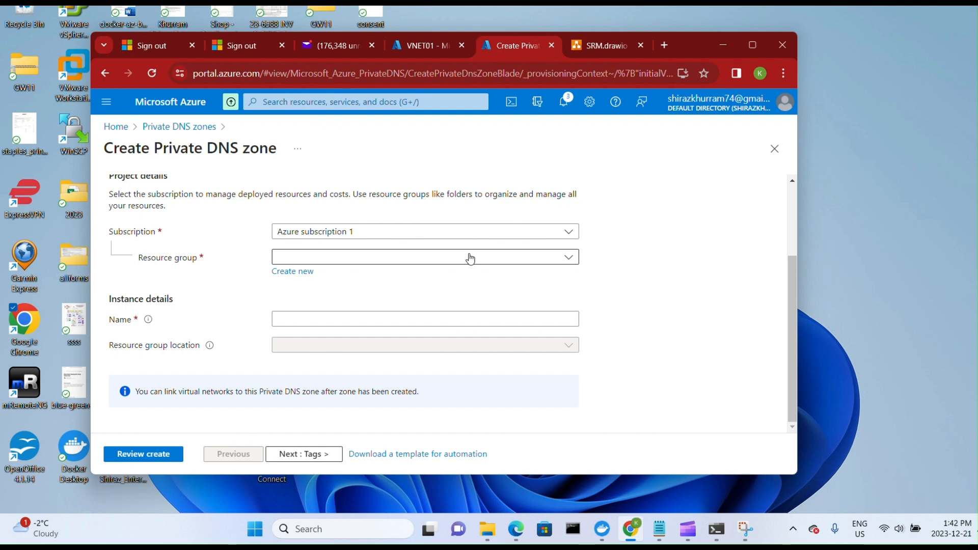
{"action": "scroll", "coordinate": [470, 258], "scroll_direction": "up", "scroll_amount": 2}
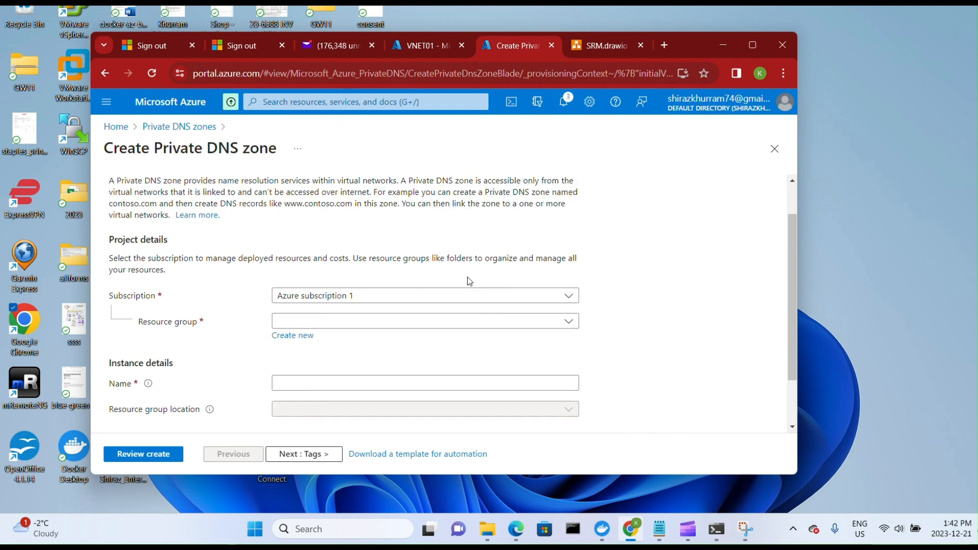
{"action": "scroll", "coordinate": [467, 259], "scroll_direction": "down", "scroll_amount": 2}
Put the zone in testRG and name it testlab1.com.
{"action": "left_click", "coordinate": [467, 260]}
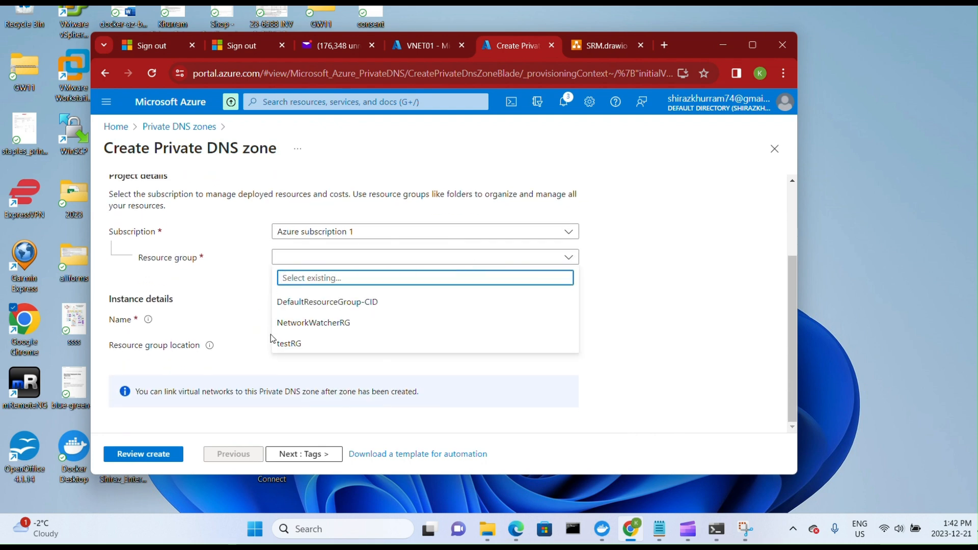
{"action": "left_click", "coordinate": [288, 345]}
{"action": "left_click", "coordinate": [306, 319]}
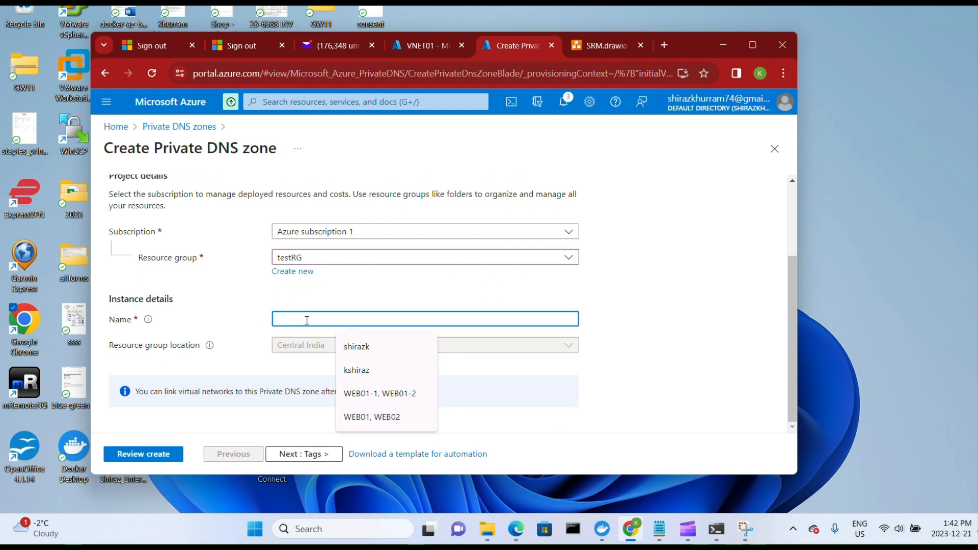
{"action": "key", "text": "BackSpace"}
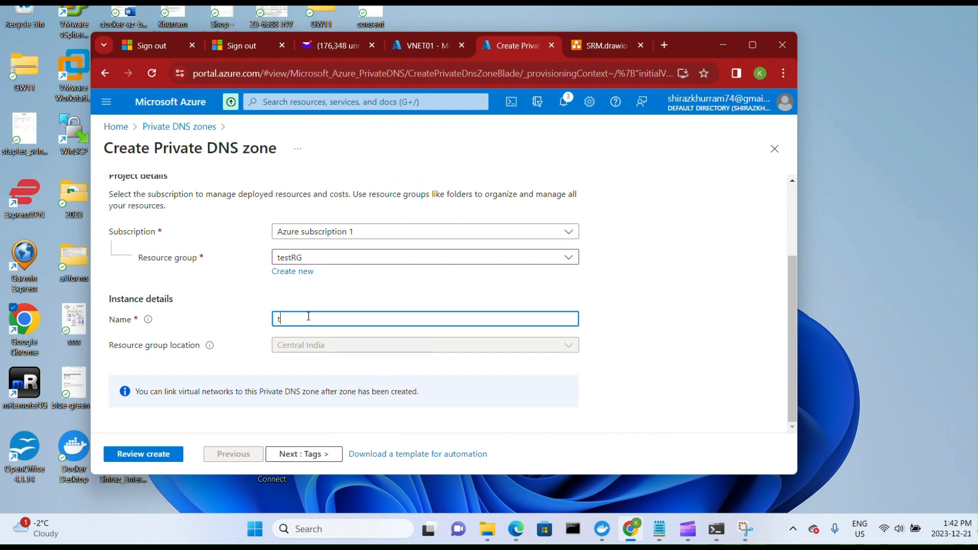
{"action": "type", "text": "testlab1.com"}
Tag the zone Department: Finance and run validation.
{"action": "left_click", "coordinate": [321, 444]}
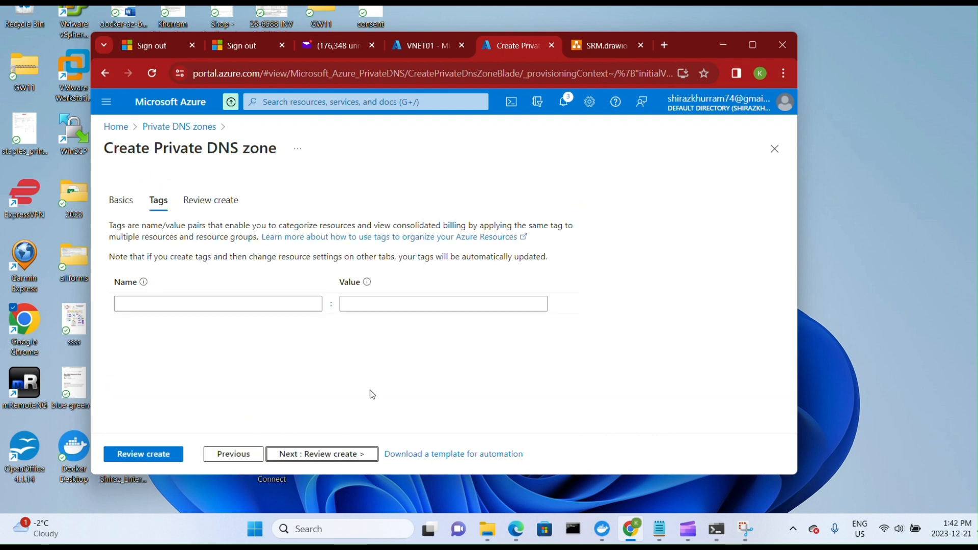
{"action": "left_click", "coordinate": [240, 304]}
{"action": "type", "text": "Departm"}
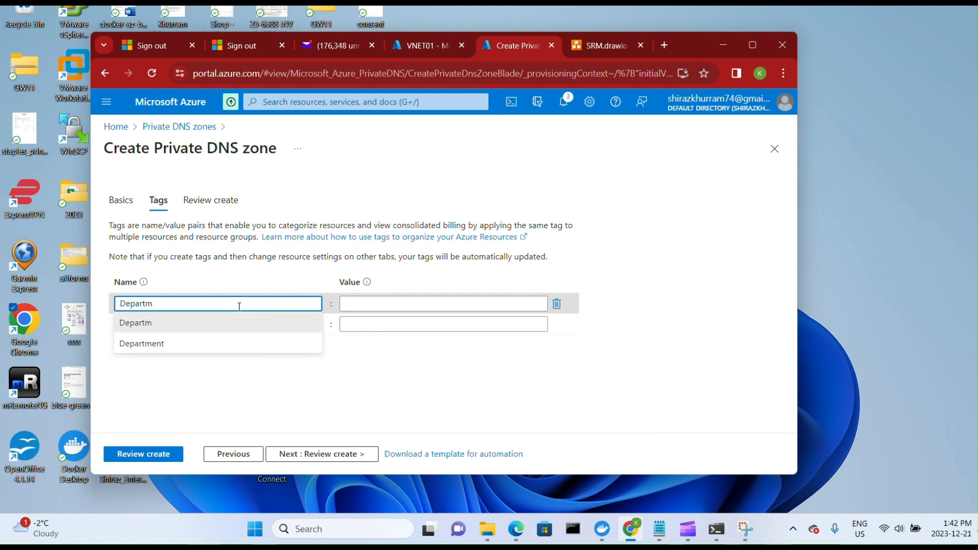
{"action": "left_click", "coordinate": [170, 343]}
{"action": "left_click", "coordinate": [380, 305]}
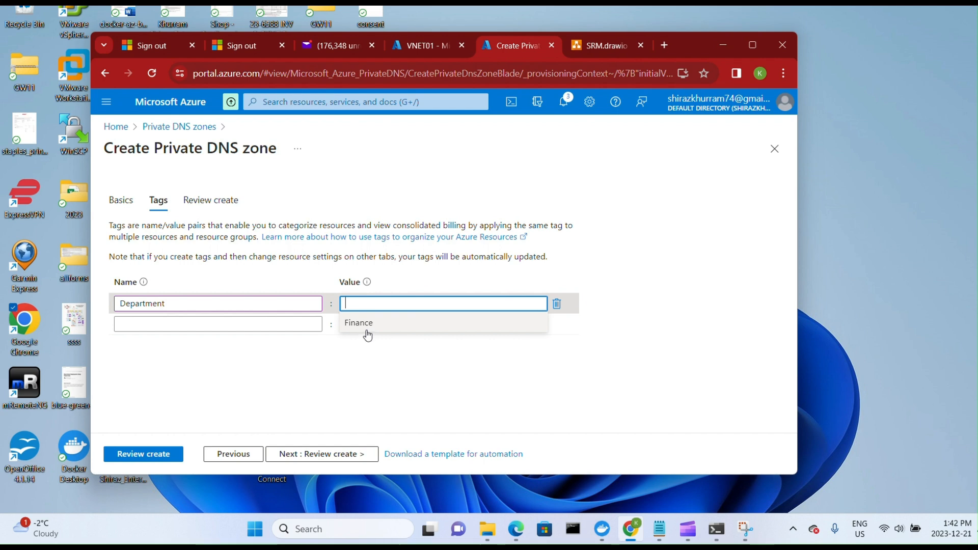
{"action": "left_click", "coordinate": [366, 325]}
{"action": "left_click", "coordinate": [330, 455]}
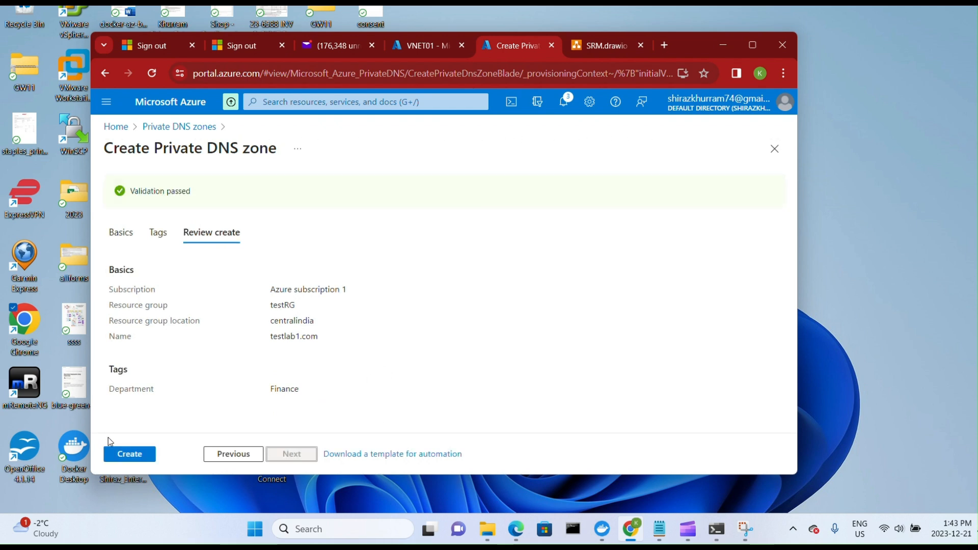
Create testlab1.com and view its Virtual network links, which are empty.
{"action": "left_click", "coordinate": [122, 452]}
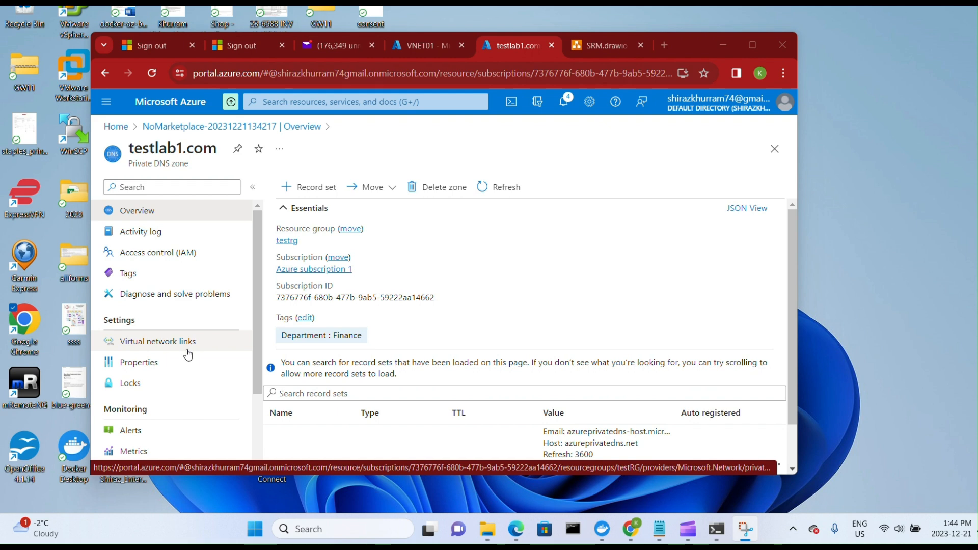
{"action": "left_click", "coordinate": [187, 352]}
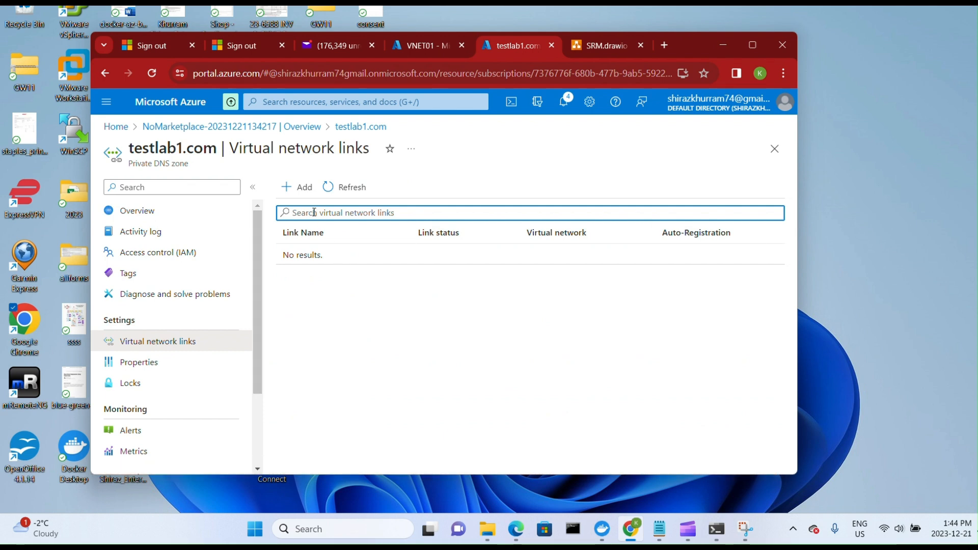
Add virtual network link link-to-vnet01 to VNET01 with auto registration enabled.
{"action": "left_click", "coordinate": [295, 187]}
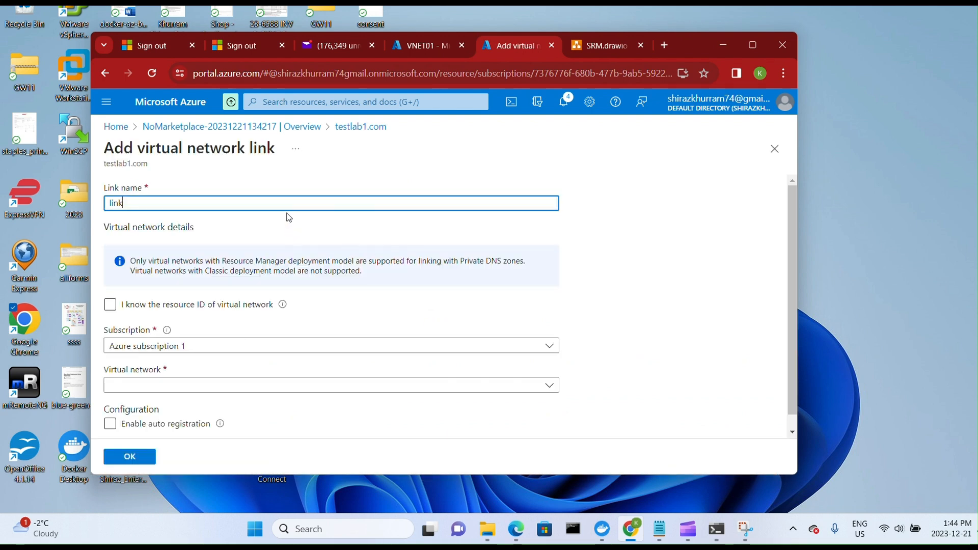
{"action": "type", "text": "o-"}
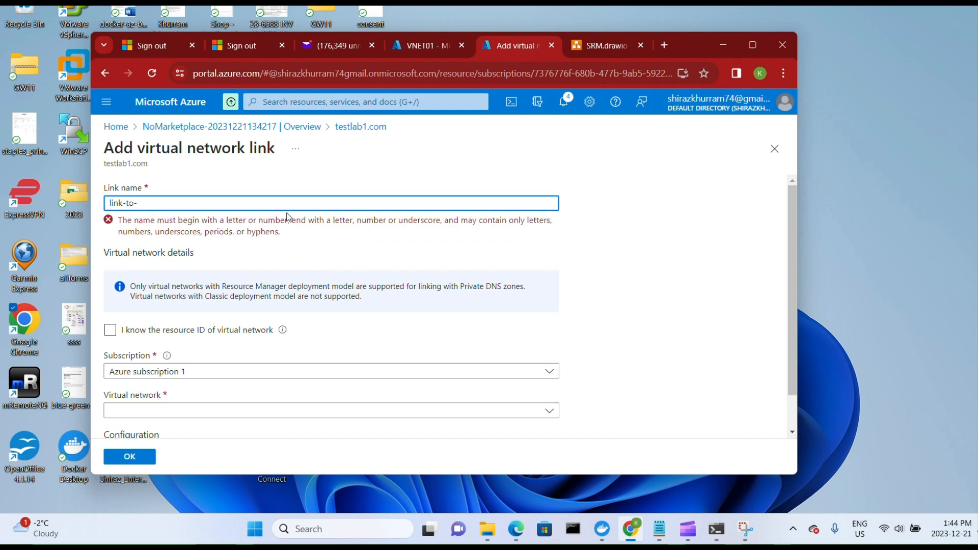
{"action": "type", "text": "VNET01"}
{"action": "left_click", "coordinate": [198, 388]}
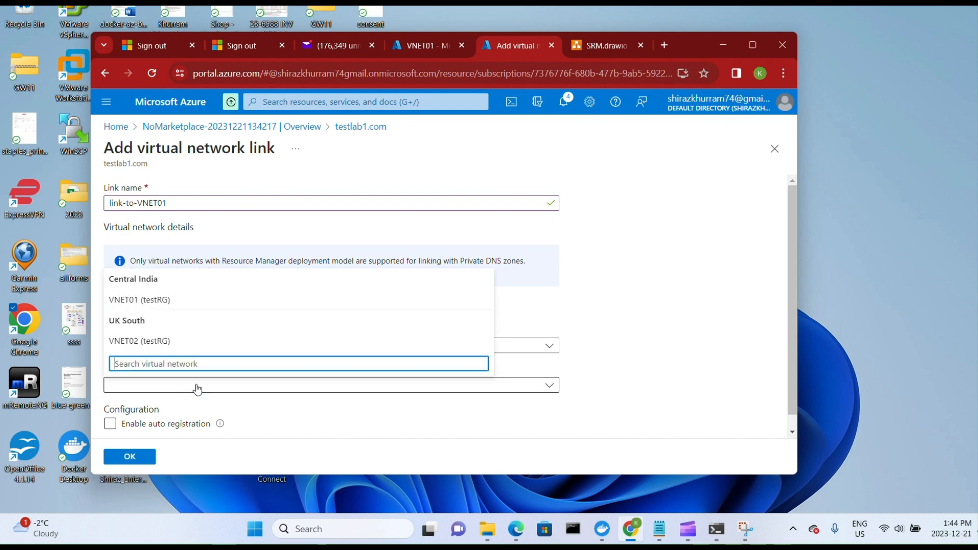
{"action": "left_click", "coordinate": [167, 304]}
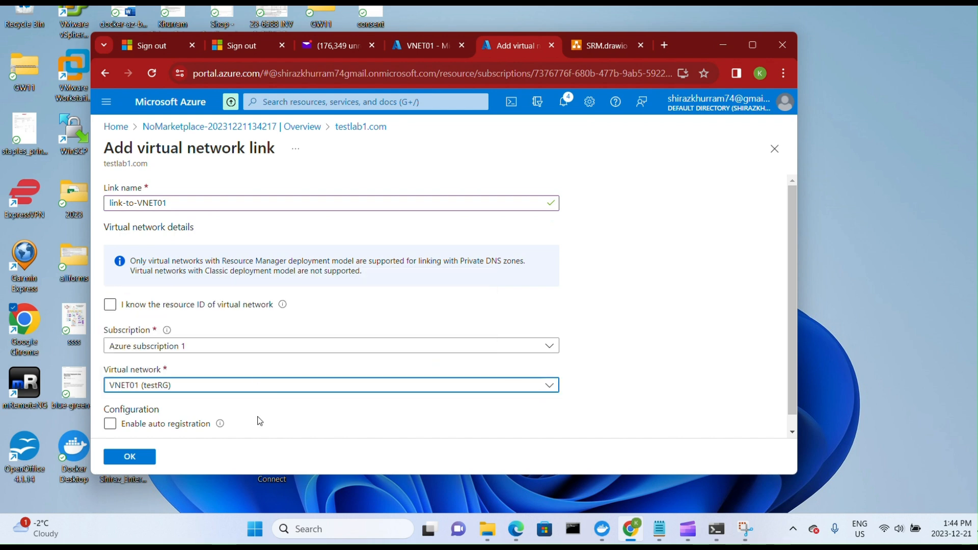
{"action": "scroll", "coordinate": [178, 418], "scroll_direction": "down", "scroll_amount": 1}
{"action": "left_click", "coordinate": [111, 411]}
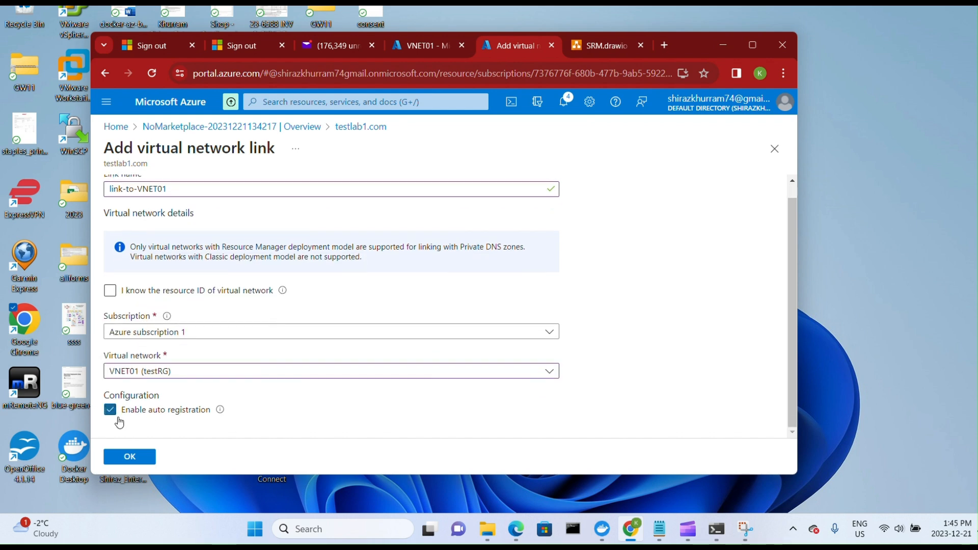
{"action": "left_click", "coordinate": [132, 457]}
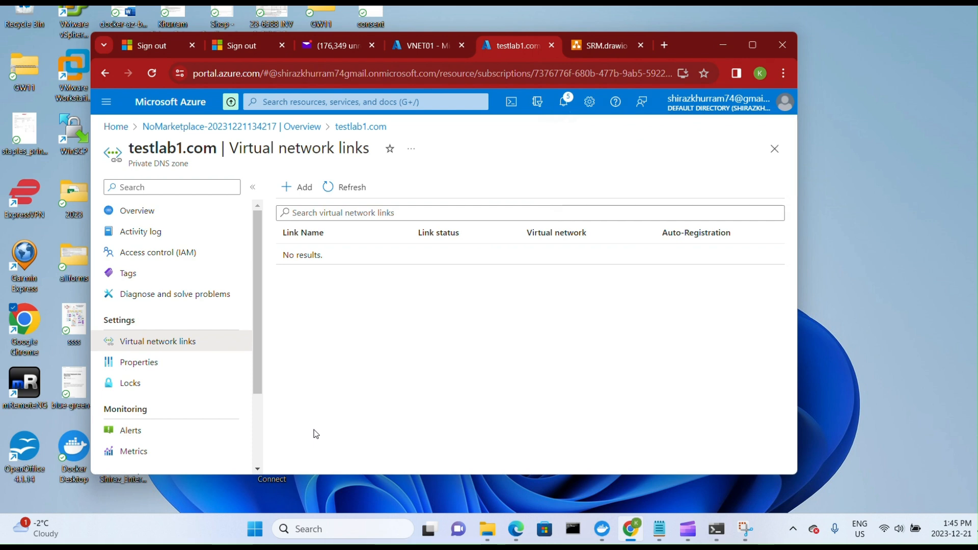
Refresh the links list and check notifications until link-to-vnet01 appears.
{"action": "left_click", "coordinate": [345, 187]}
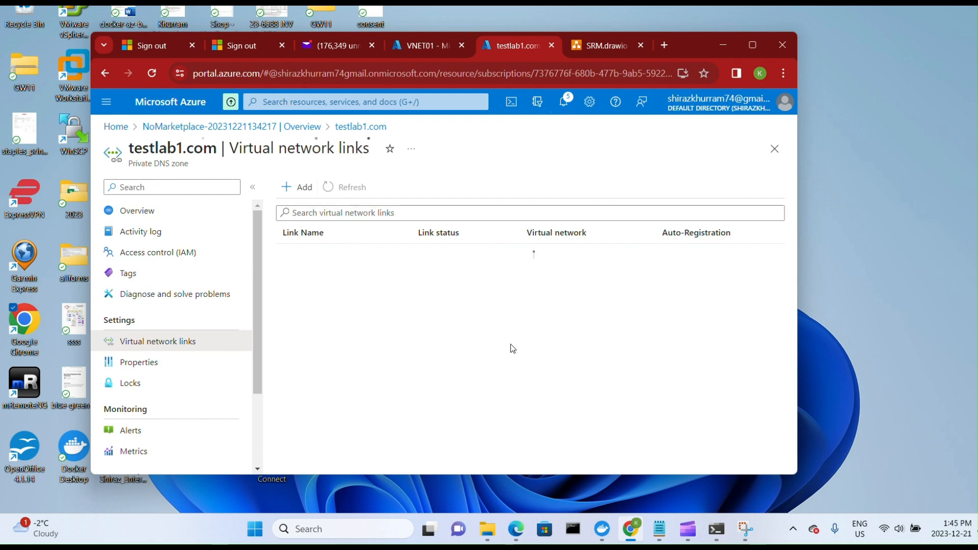
{"action": "left_click", "coordinate": [344, 187]}
{"action": "left_click", "coordinate": [328, 187]}
{"action": "left_click", "coordinate": [558, 108]}
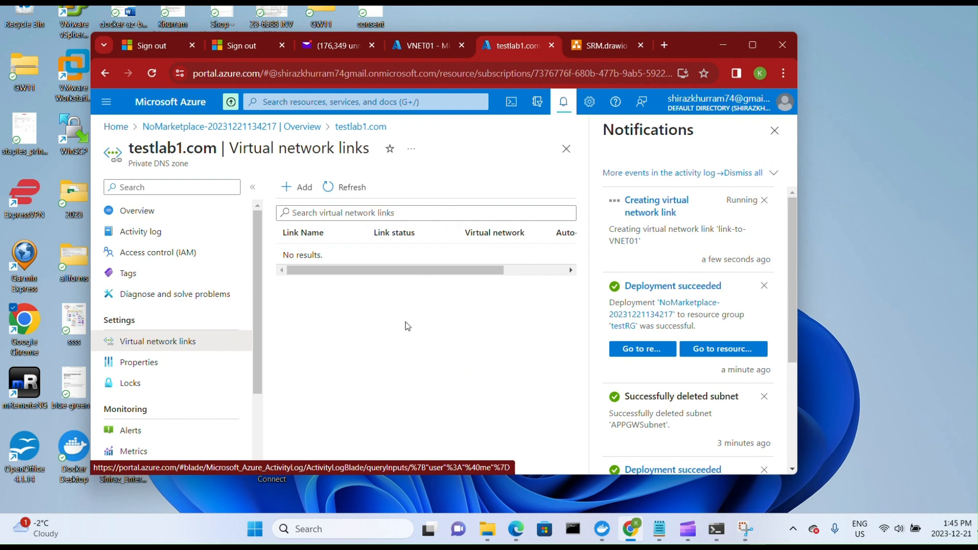
{"action": "left_click", "coordinate": [774, 130]}
{"action": "left_click", "coordinate": [341, 189]}
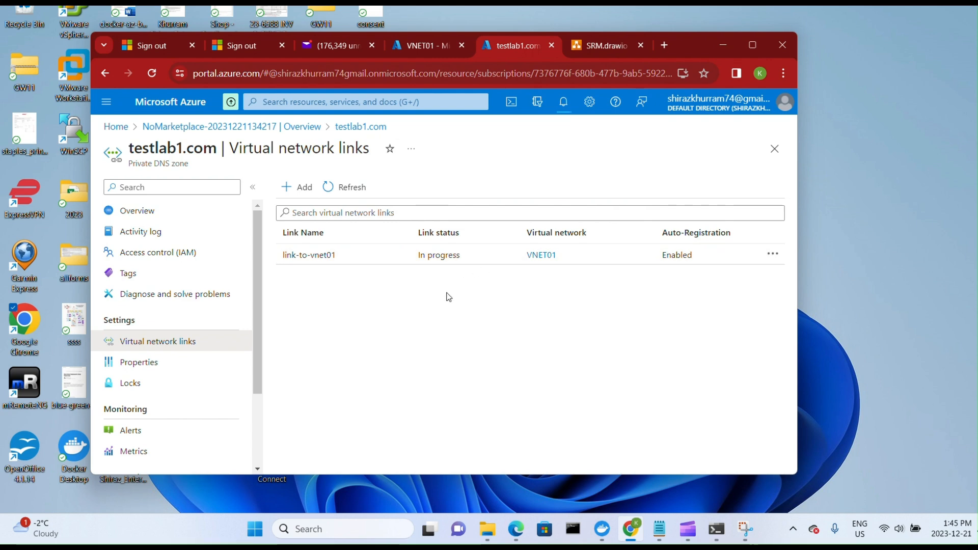
Add link-to-vnet02 for VNET02 (testRG) with auto registration, refreshing until both links show Completed.
{"action": "left_click", "coordinate": [290, 188]}
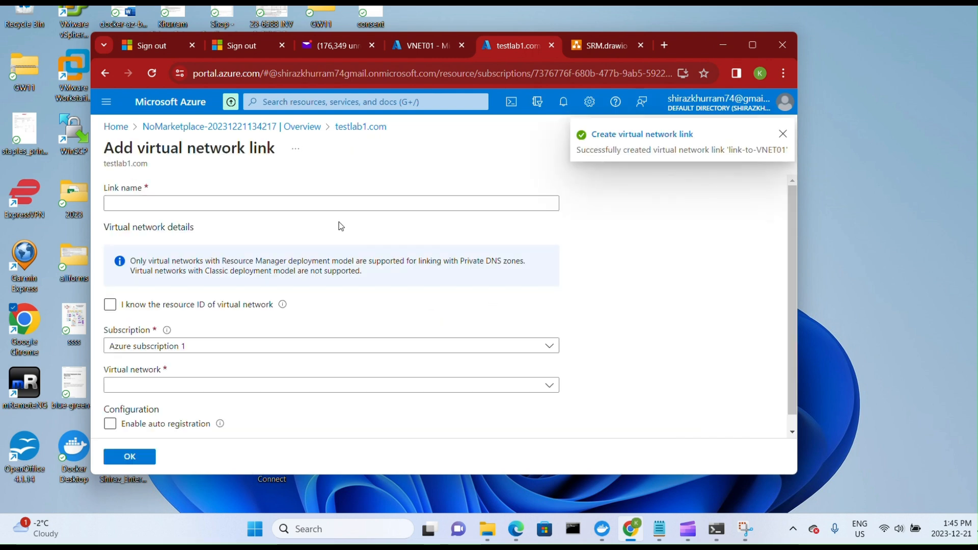
{"action": "type", "text": "link"}
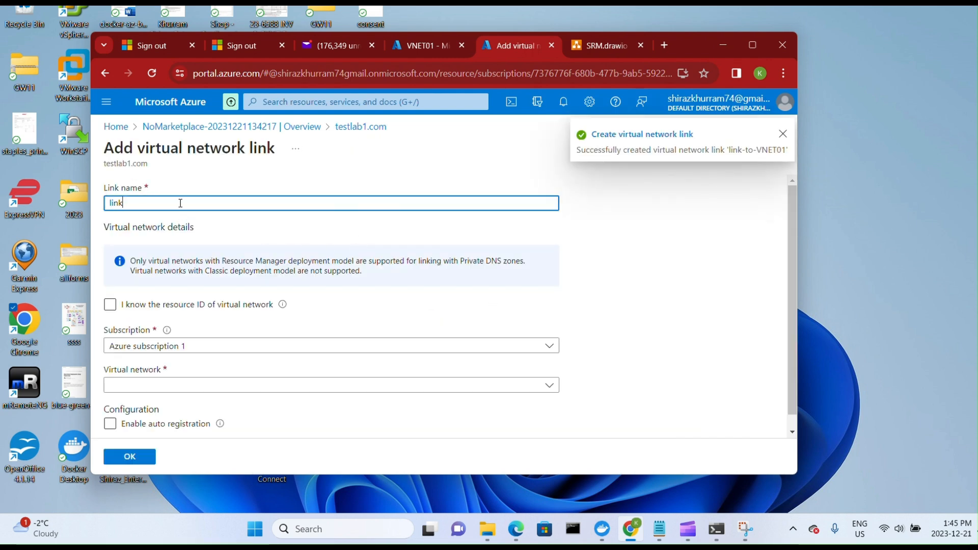
{"action": "type", "text": "-vnet02"}
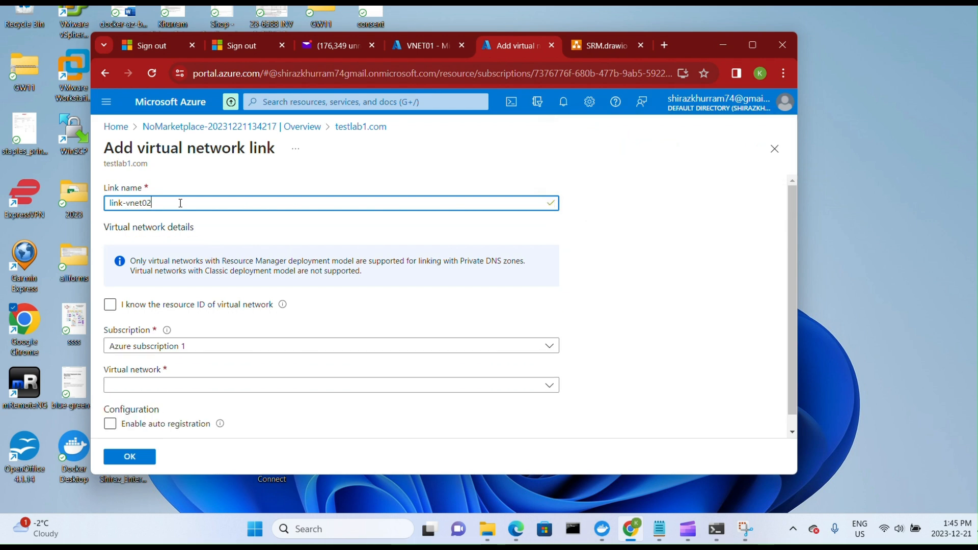
{"action": "key", "text": "Left"}
{"action": "key", "text": "Left"}
{"action": "key", "text": "Left"}
{"action": "key", "text": "Left"}
{"action": "key", "text": "Left"}
{"action": "key", "text": "Left"}
{"action": "type", "text": "to-"}
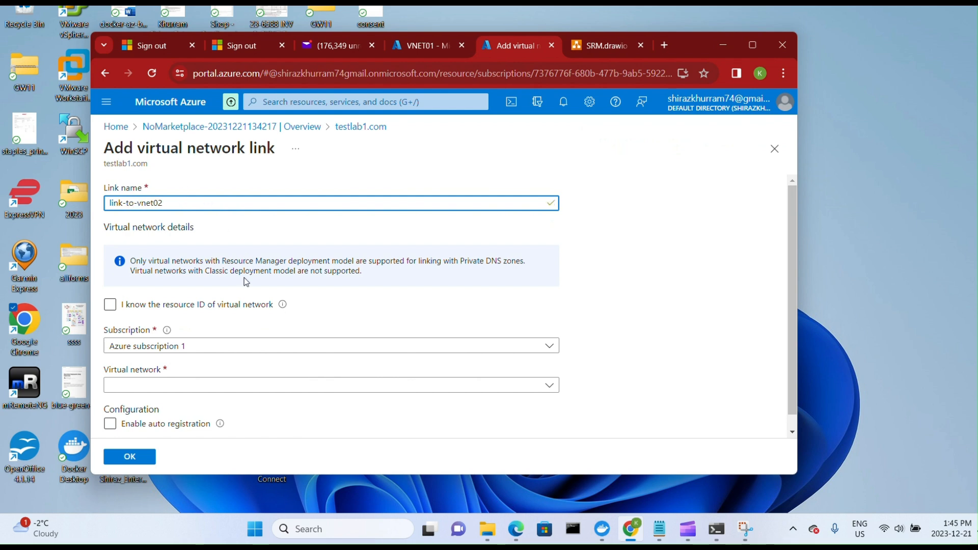
{"action": "left_click", "coordinate": [209, 389]}
{"action": "left_click", "coordinate": [172, 340]}
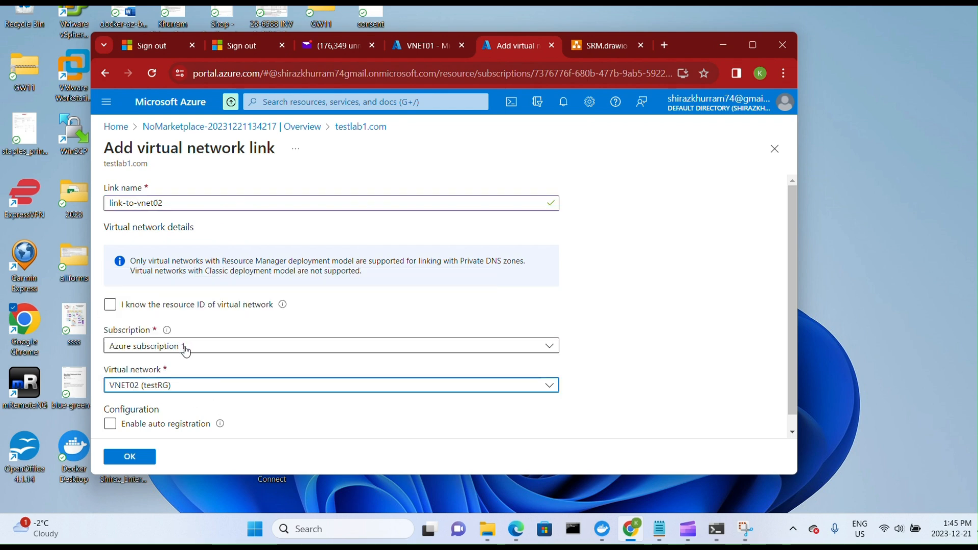
{"action": "left_click", "coordinate": [110, 424]}
{"action": "left_click", "coordinate": [131, 457]}
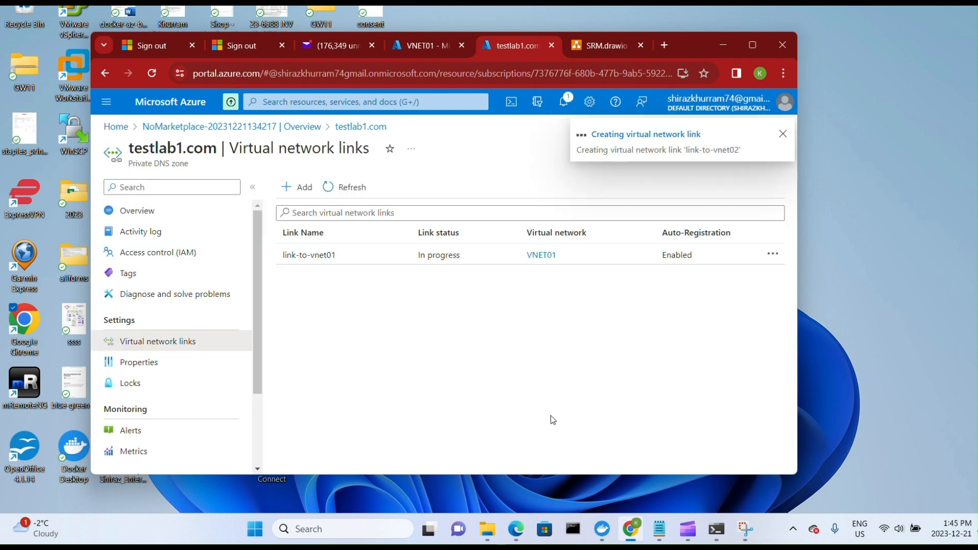
{"action": "left_click", "coordinate": [347, 187]}
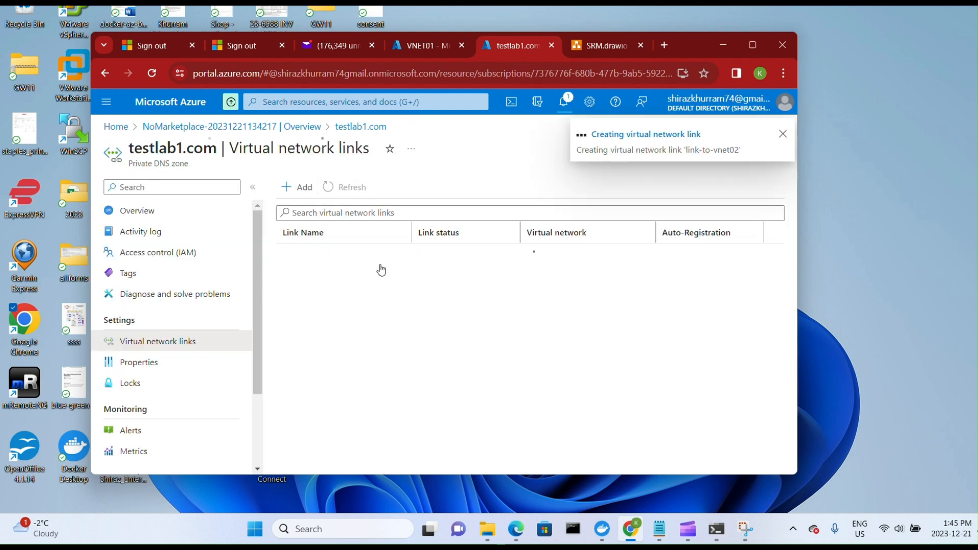
{"action": "left_click", "coordinate": [341, 187]}
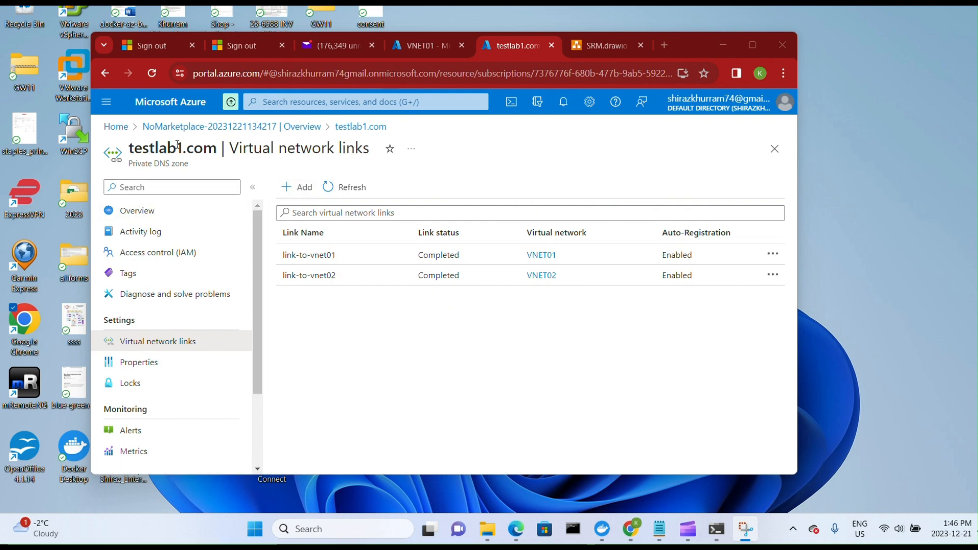
From Home, start a new Azure virtual machine in resource group testRG named WEB01.
{"action": "left_click", "coordinate": [115, 127]}
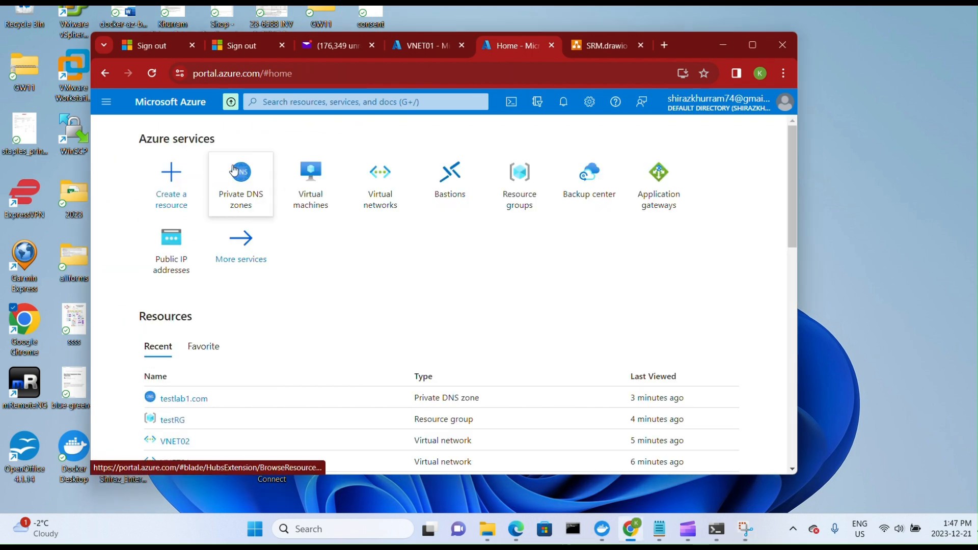
{"action": "left_click", "coordinate": [320, 203]}
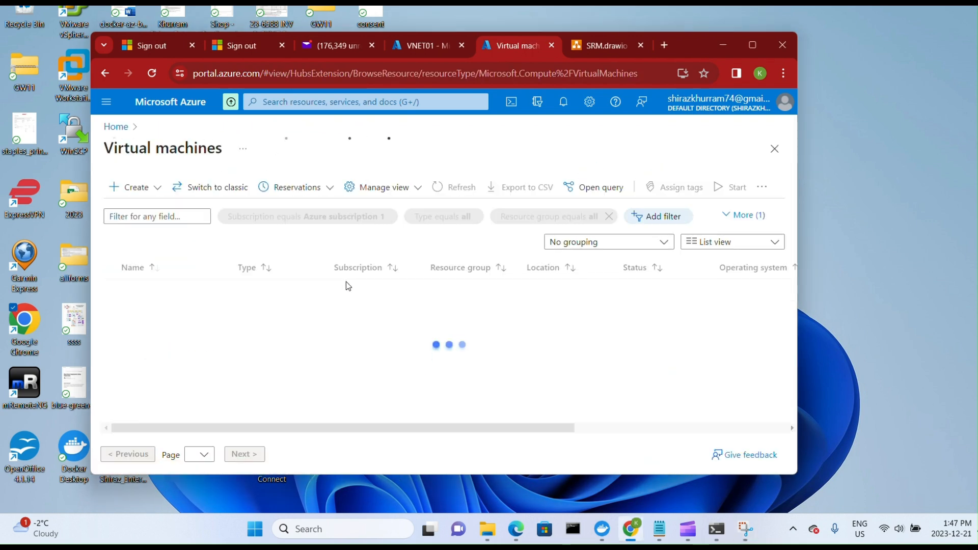
{"action": "left_click", "coordinate": [116, 188]}
{"action": "left_click", "coordinate": [239, 221]}
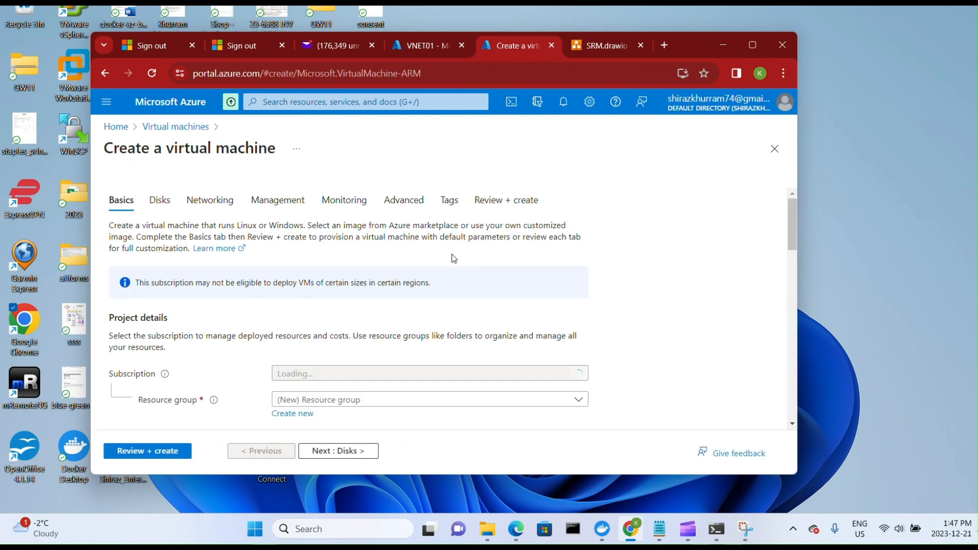
{"action": "scroll", "coordinate": [473, 267], "scroll_direction": "down", "scroll_amount": 1}
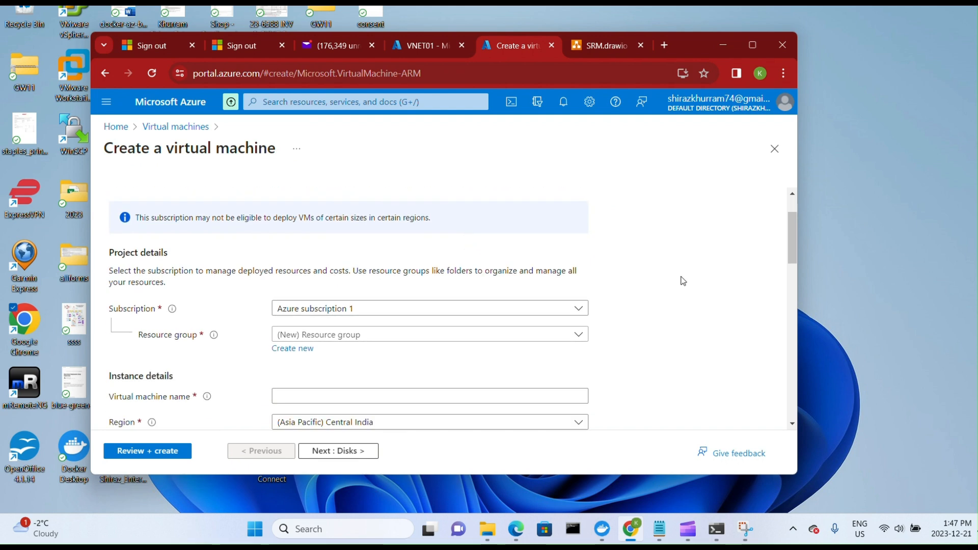
{"action": "left_click", "coordinate": [578, 335]}
{"action": "left_click", "coordinate": [405, 415]}
{"action": "scroll", "coordinate": [492, 398], "scroll_direction": "down", "scroll_amount": 2}
{"action": "left_click", "coordinate": [427, 262]}
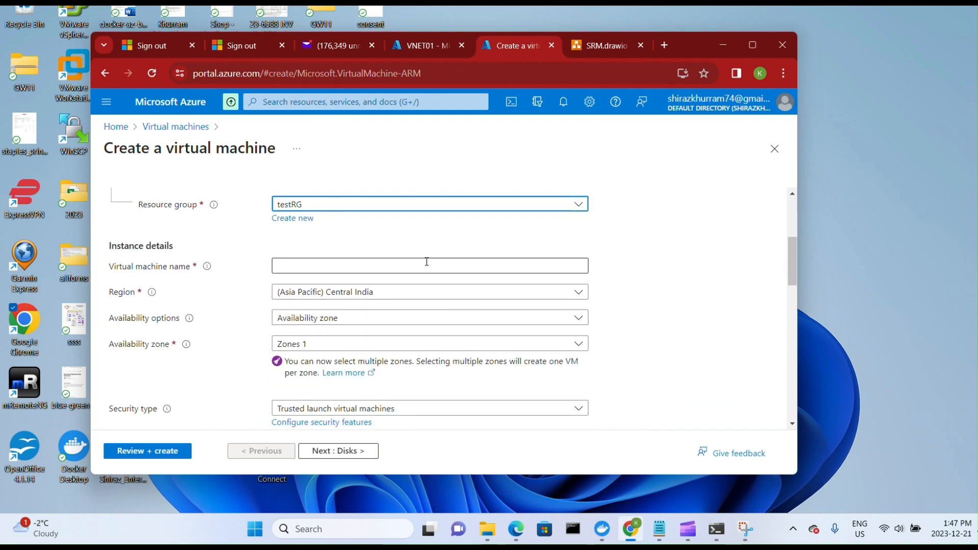
{"action": "type", "text": "WEB01"}
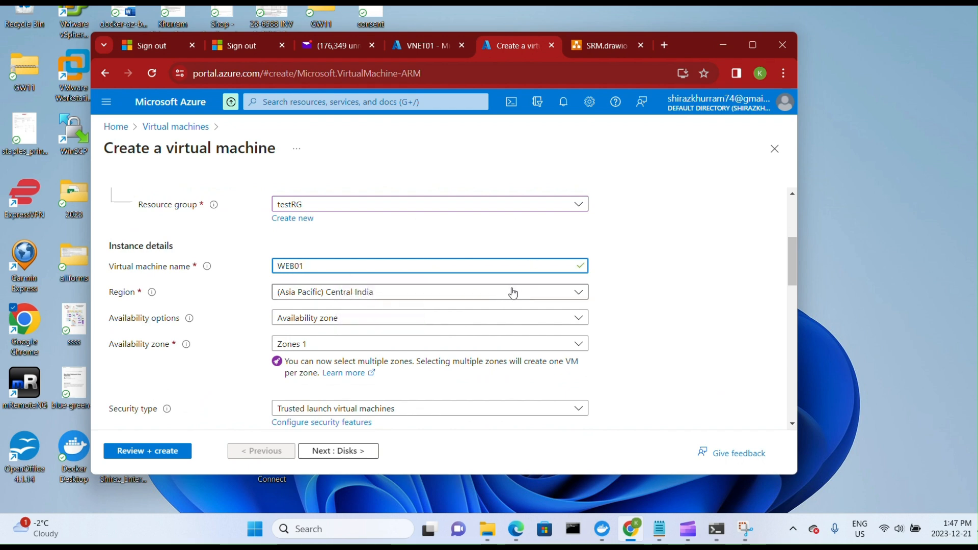
Set availability zones 1 and 3 and security type Standard.
{"action": "scroll", "coordinate": [600, 325], "scroll_direction": "down", "scroll_amount": 1}
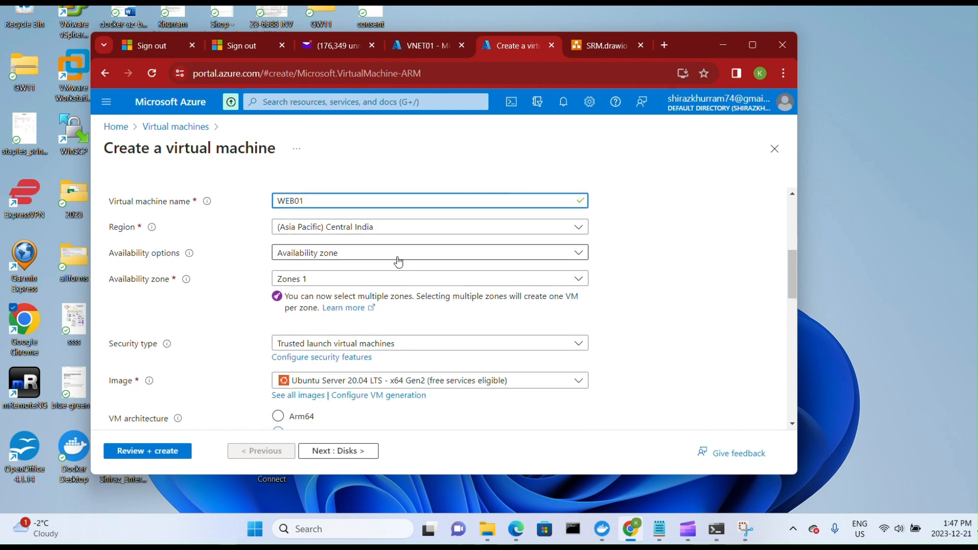
{"action": "left_click", "coordinate": [374, 281]}
{"action": "left_click", "coordinate": [284, 339]}
{"action": "left_click", "coordinate": [620, 334]}
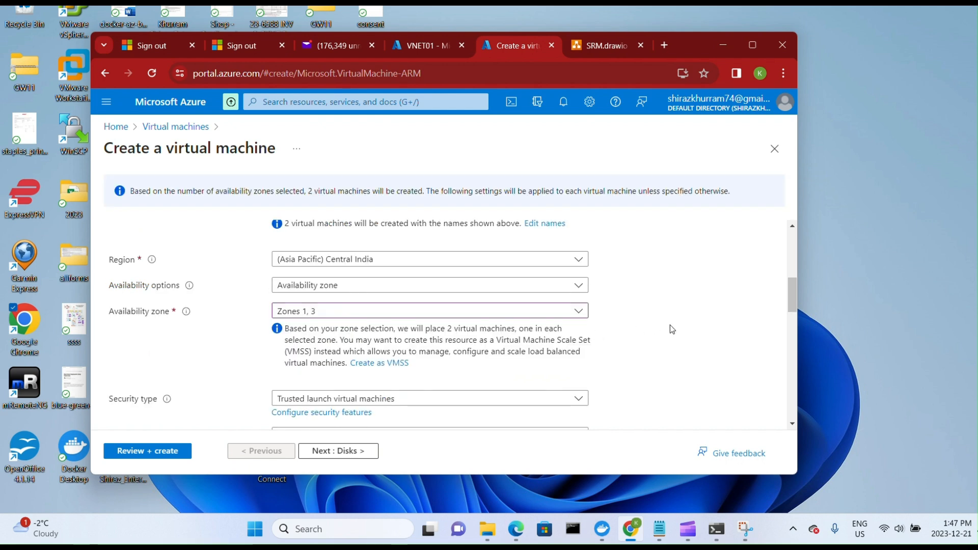
{"action": "scroll", "coordinate": [665, 324], "scroll_direction": "down", "scroll_amount": 3}
{"action": "left_click", "coordinate": [559, 268]}
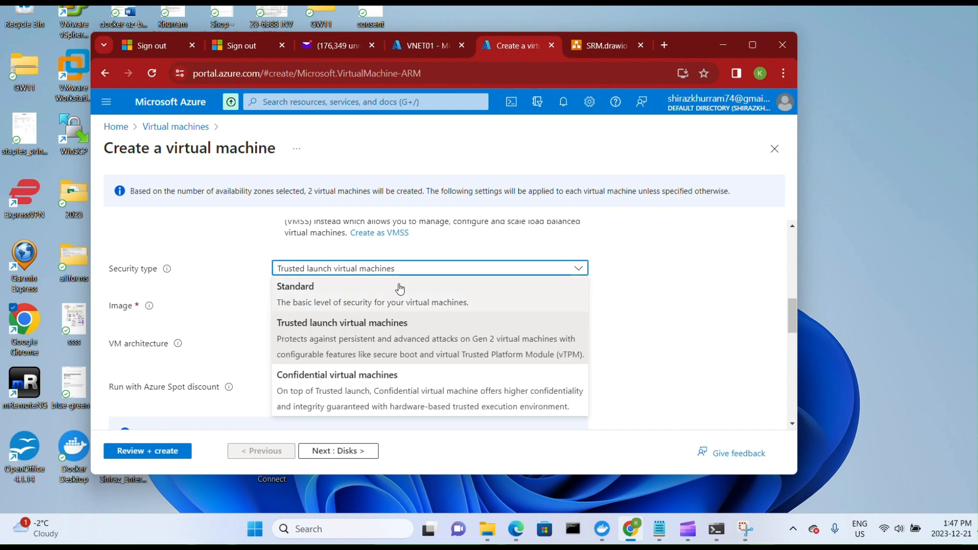
{"action": "left_click", "coordinate": [396, 301]}
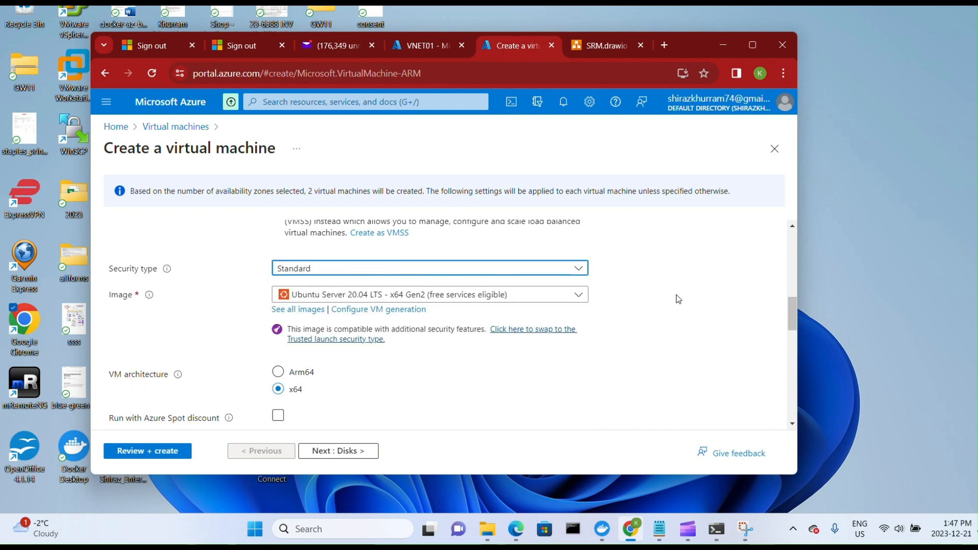
Browse the image dropdown, then open See all images for the full catalogue.
{"action": "left_click", "coordinate": [561, 301]}
{"action": "left_click_drag", "start_coordinate": [579, 354], "coordinate": [579, 408]}
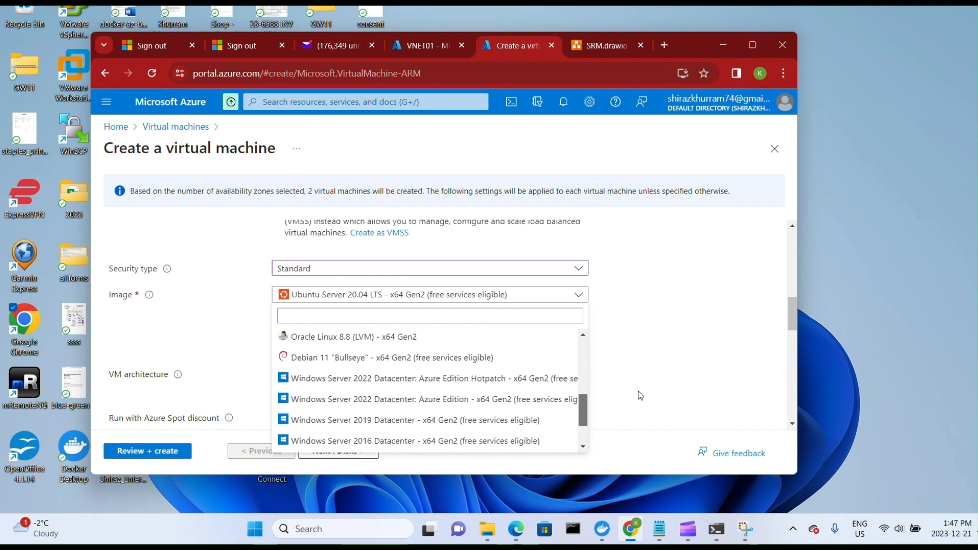
{"action": "left_click", "coordinate": [640, 355]}
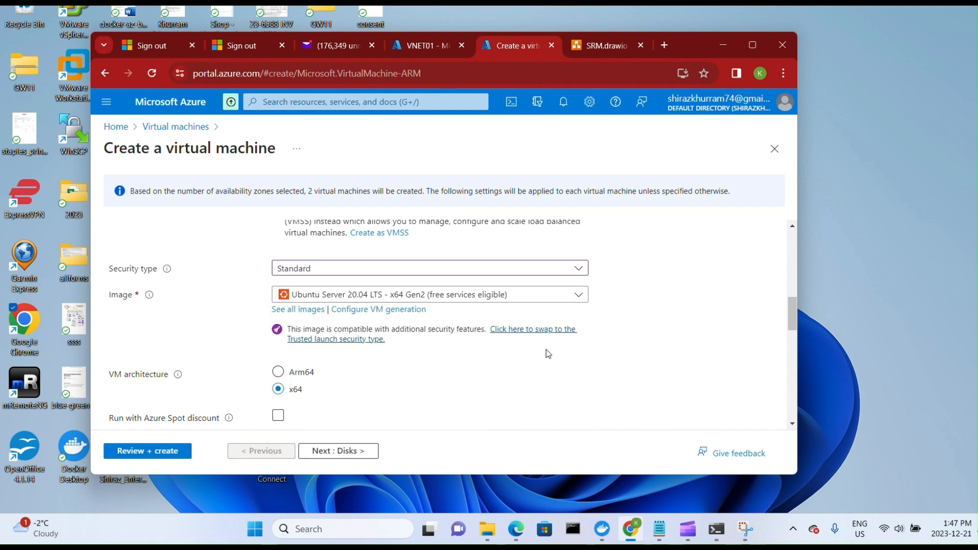
{"action": "left_click", "coordinate": [300, 310]}
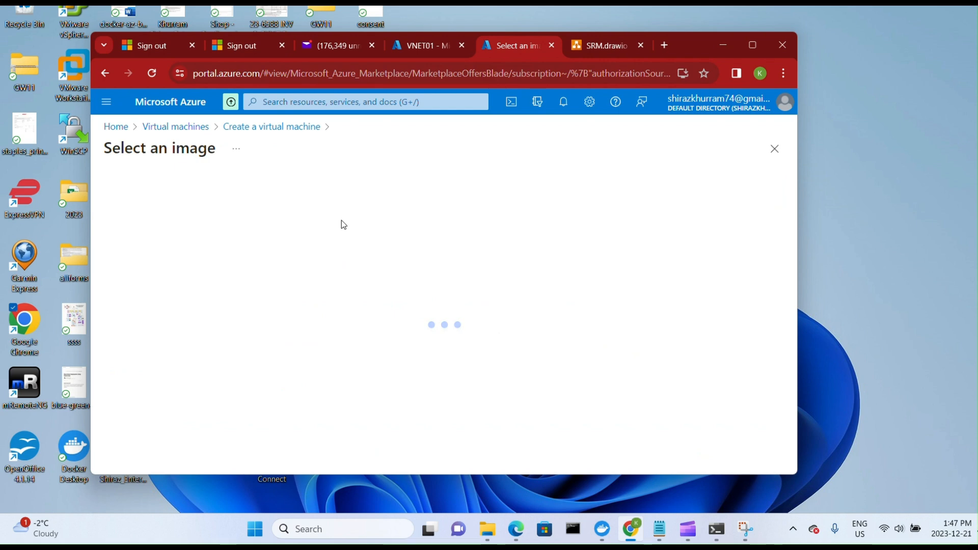
Search the Marketplace for IIS and pick IIS On Windows Server 2019 Free, x64 Gen1.
{"action": "left_click", "coordinate": [313, 235]}
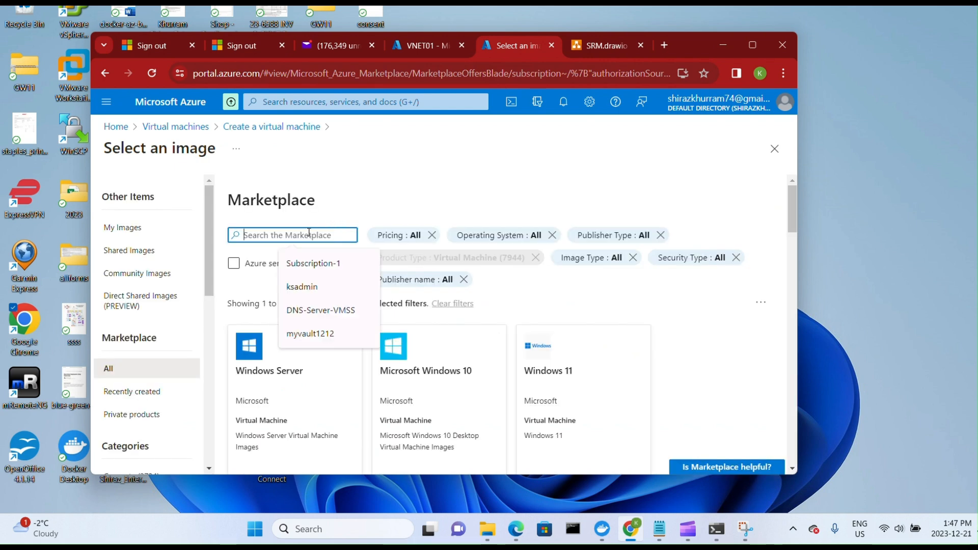
{"action": "type", "text": "IIS"}
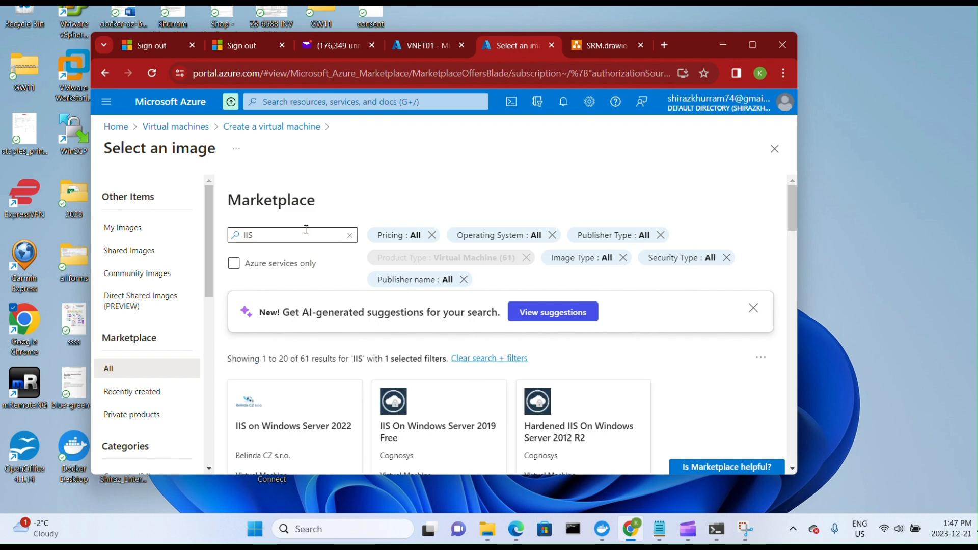
{"action": "left_click", "coordinate": [753, 45]}
{"action": "scroll", "coordinate": [692, 250], "scroll_direction": "down", "scroll_amount": 1}
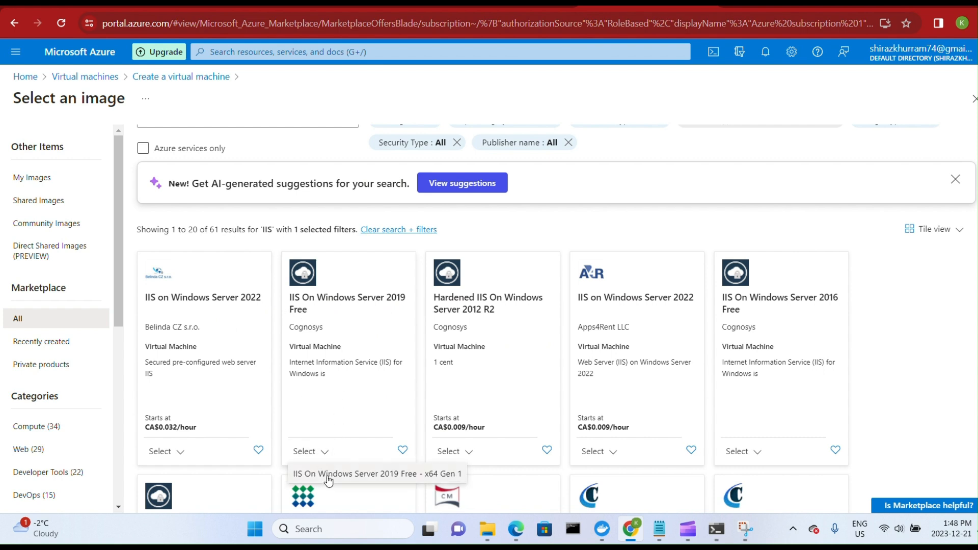
{"action": "left_click", "coordinate": [415, 371]}
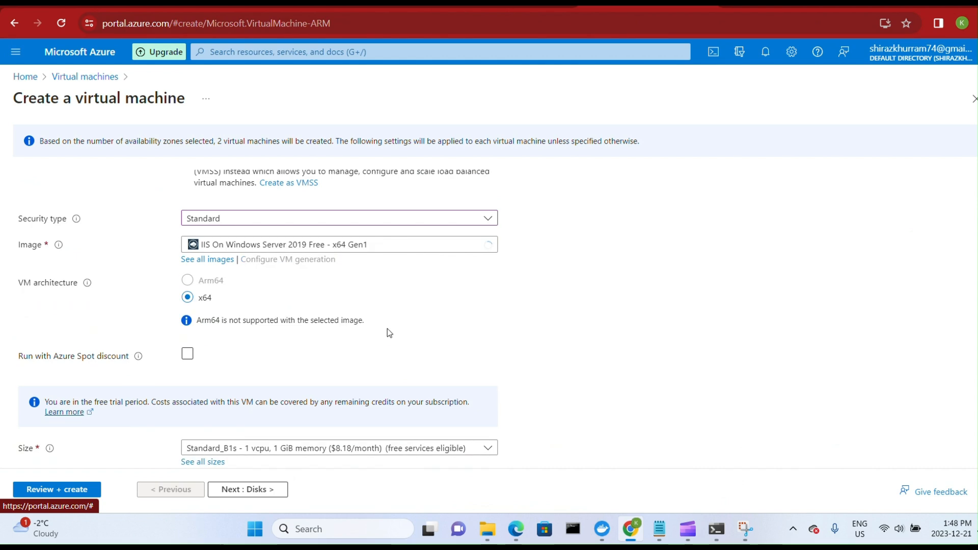
Edit the VM names from WEB01-1 and WEB01-2 to WEB01 and WEB02.
{"action": "scroll", "coordinate": [412, 276], "scroll_direction": "up", "scroll_amount": 4}
{"action": "scroll", "coordinate": [334, 247], "scroll_direction": "up", "scroll_amount": 1}
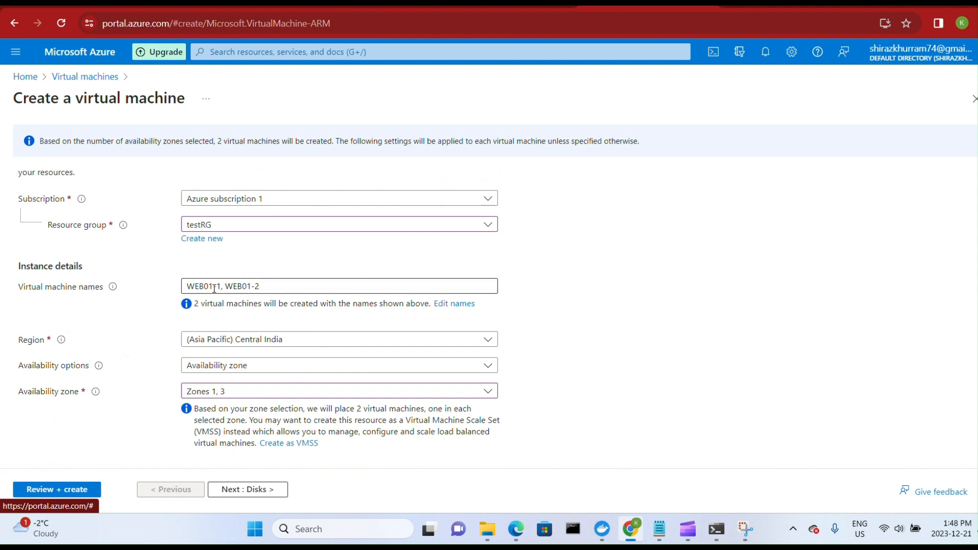
{"action": "left_click", "coordinate": [447, 304]}
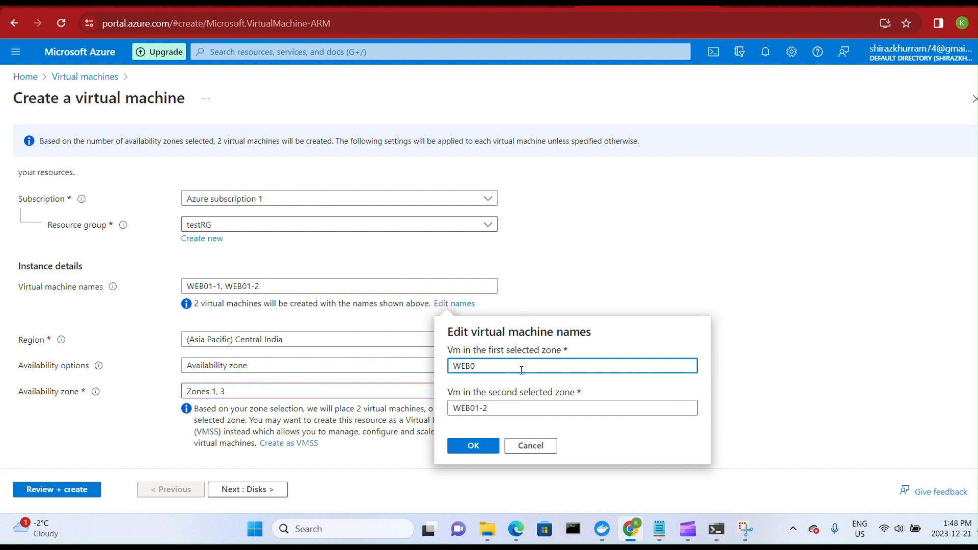
{"action": "type", "text": "1"}
{"action": "left_click", "coordinate": [550, 407]}
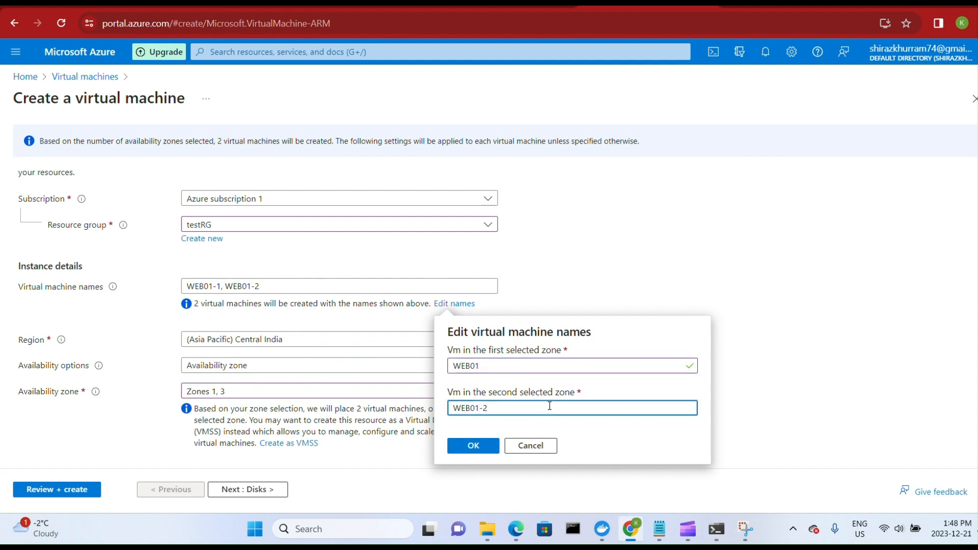
{"action": "type", "text": "02"}
{"action": "left_click", "coordinate": [471, 445]}
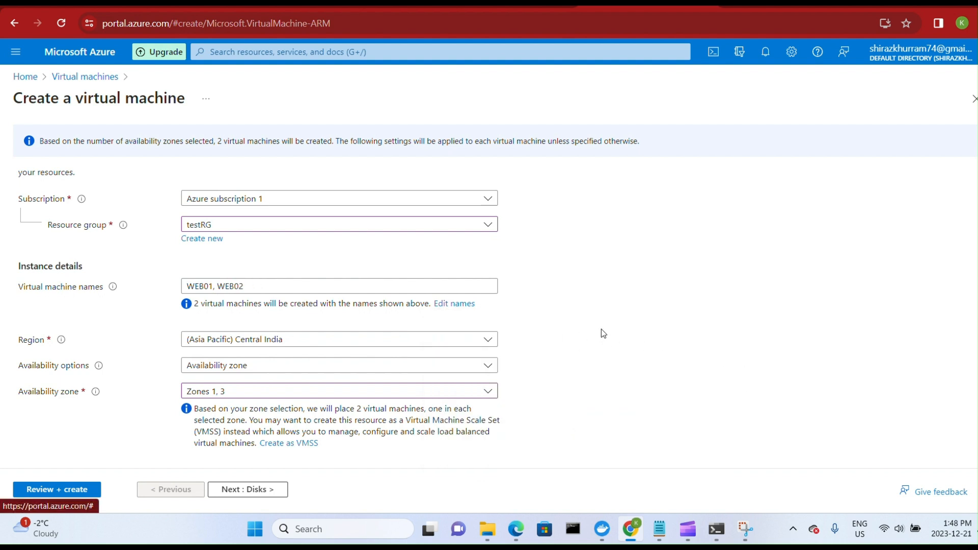
Set the VM size to Standard_B2s from the full size list.
{"action": "scroll", "coordinate": [601, 329], "scroll_direction": "down", "scroll_amount": 2}
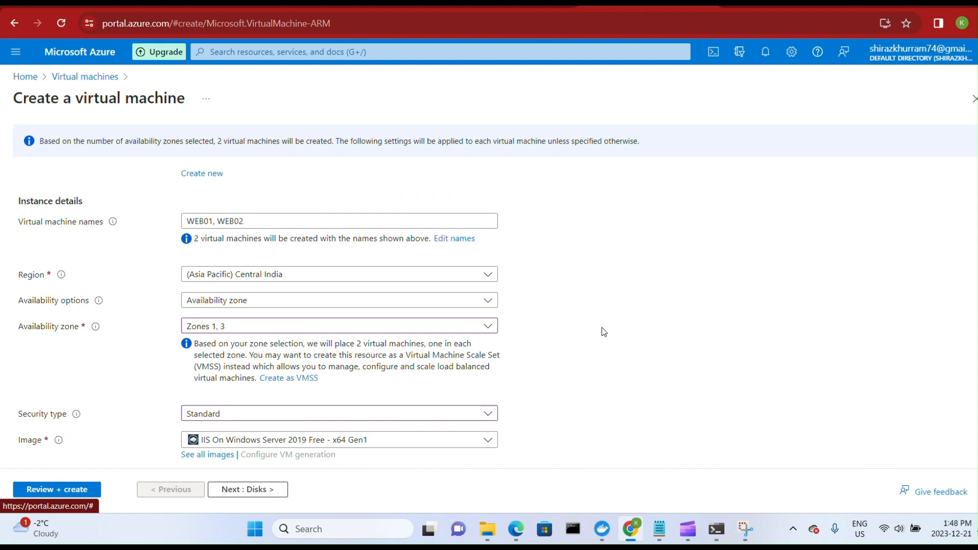
{"action": "scroll", "coordinate": [601, 326], "scroll_direction": "down", "scroll_amount": 2}
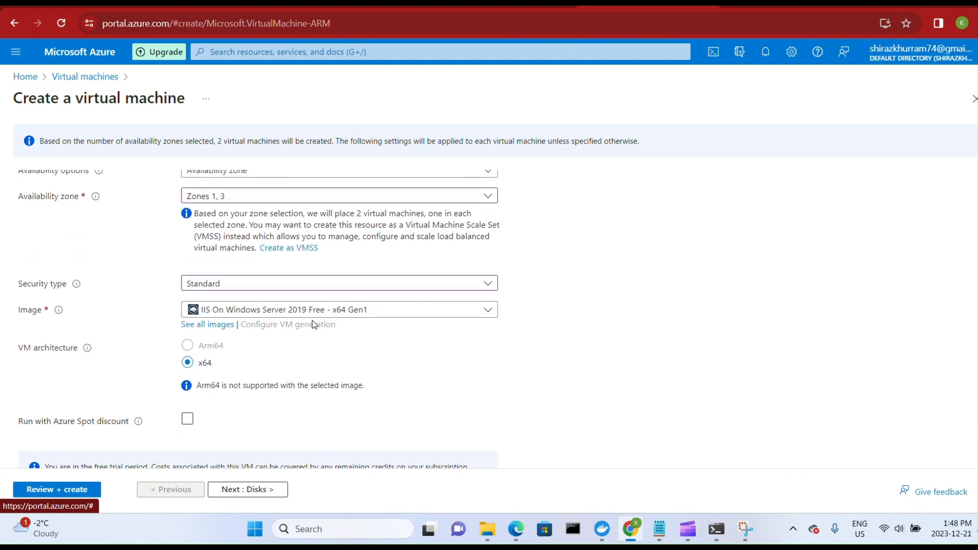
{"action": "scroll", "coordinate": [536, 365], "scroll_direction": "down", "scroll_amount": 3}
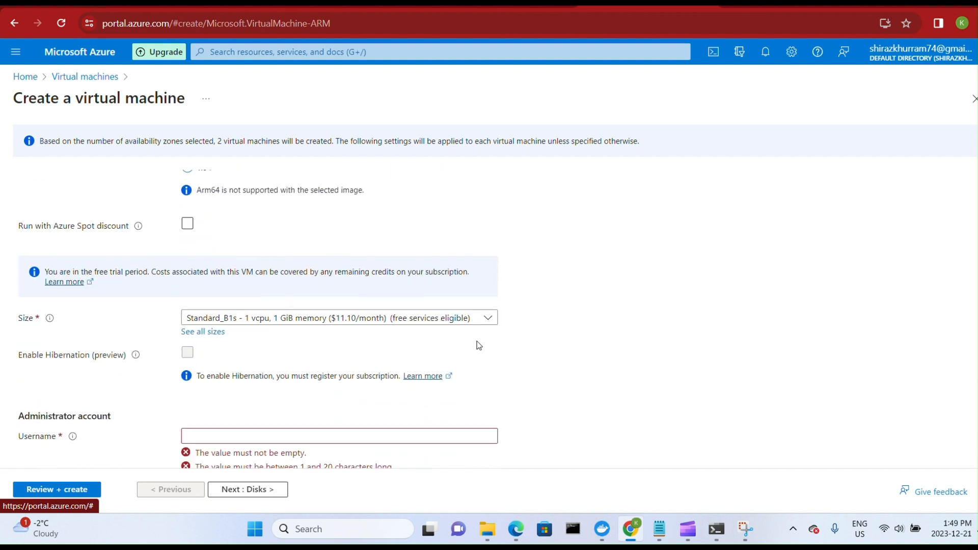
{"action": "left_click", "coordinate": [489, 318]}
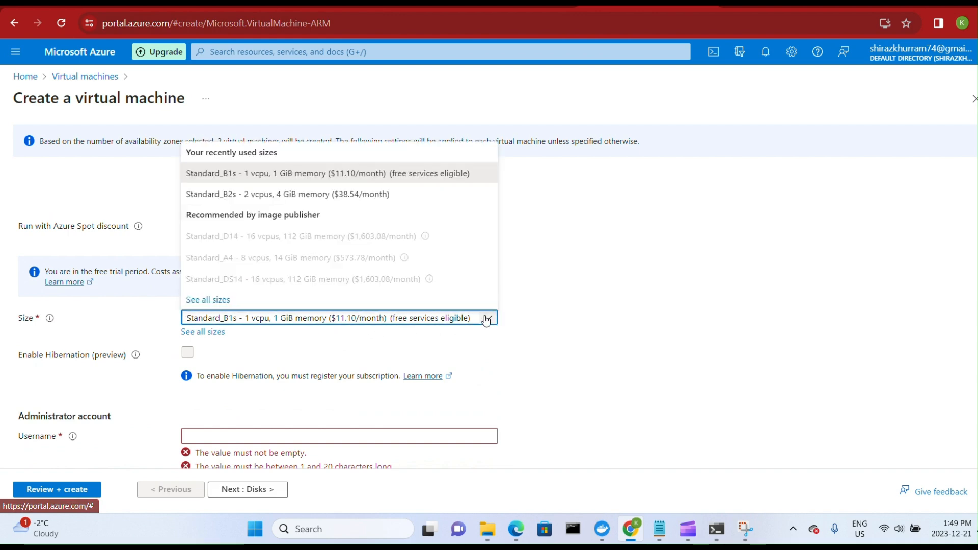
{"action": "left_click", "coordinate": [212, 300]}
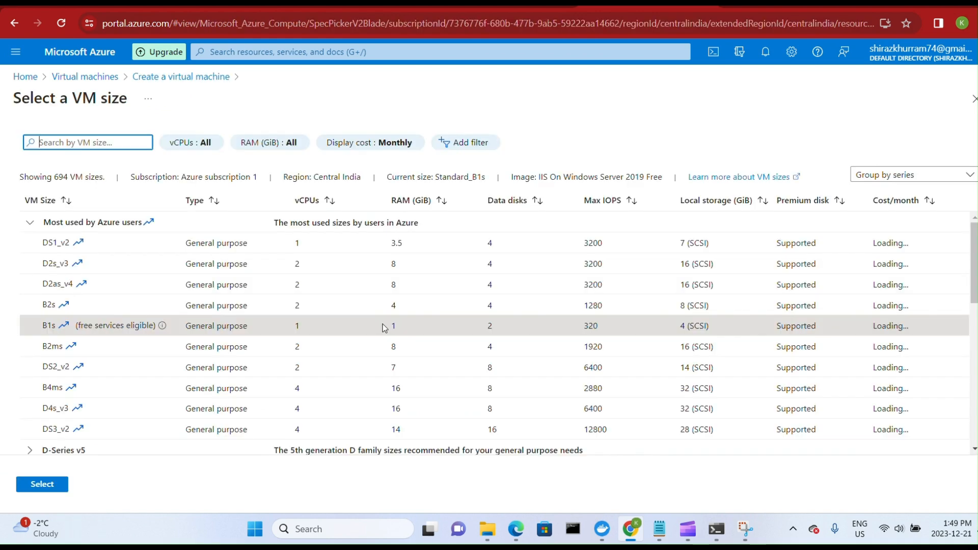
{"action": "left_click", "coordinate": [163, 301]}
{"action": "left_click", "coordinate": [61, 487]}
Enter the administrator username, password and password confirmation.
{"action": "scroll", "coordinate": [555, 380], "scroll_direction": "down", "scroll_amount": 2}
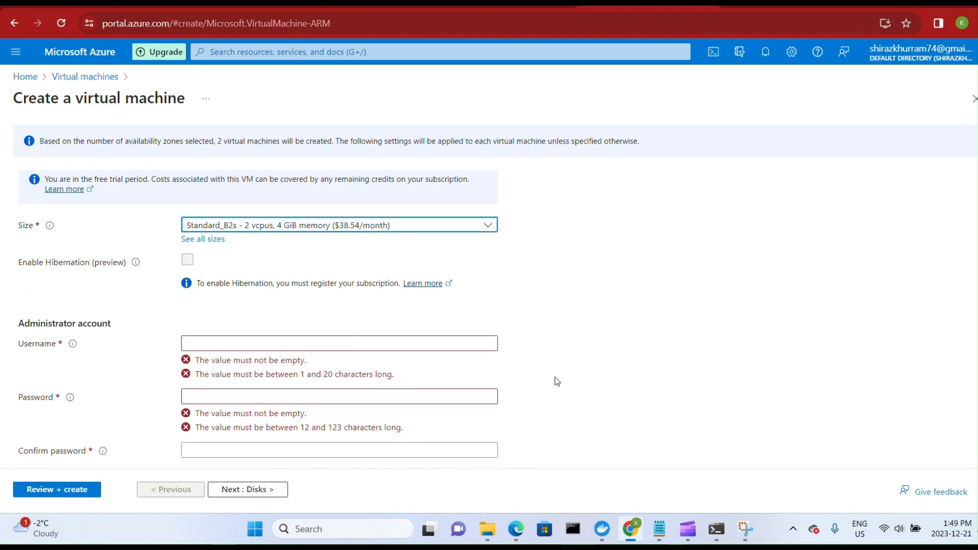
{"action": "left_click", "coordinate": [267, 342]}
{"action": "type", "text": "kshiraz"}
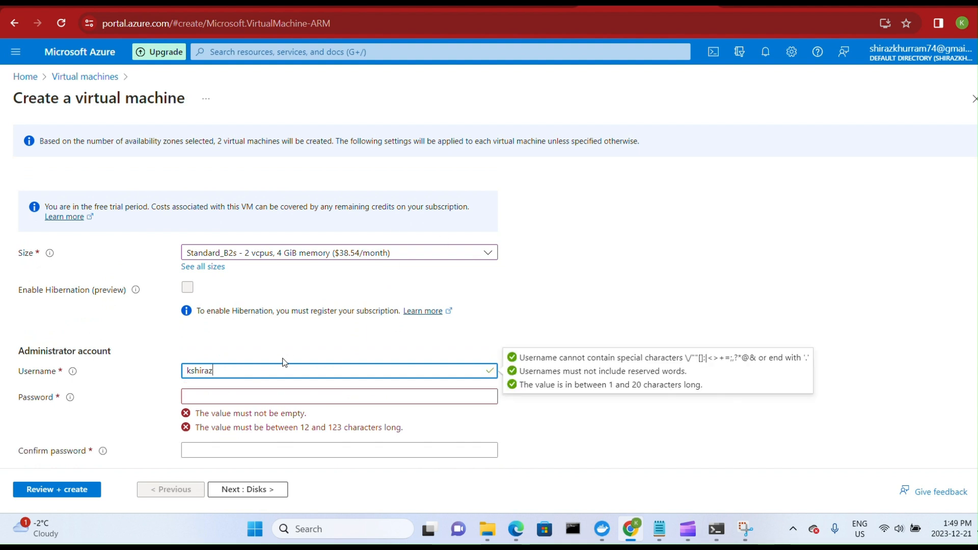
{"action": "left_click", "coordinate": [270, 395]}
{"action": "type", "text": "•••••"}
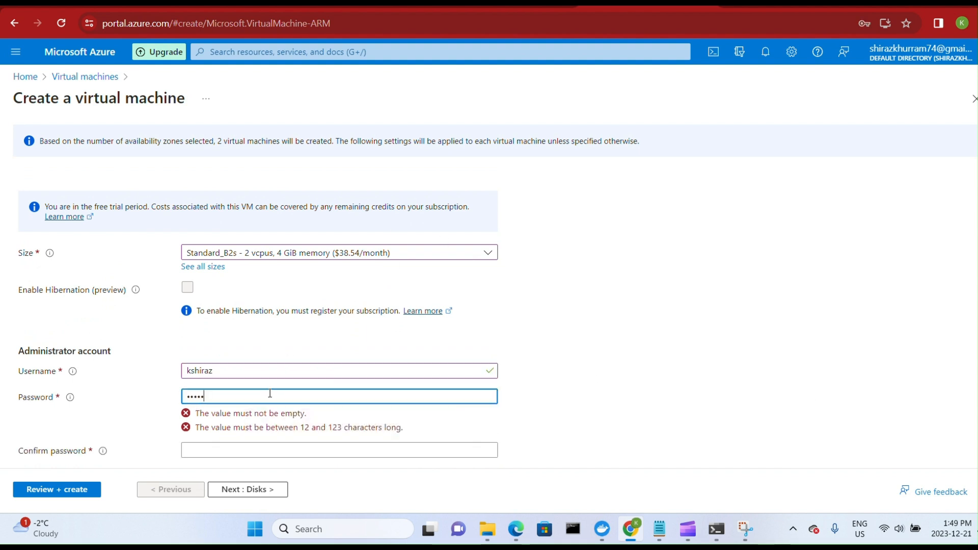
{"action": "type", "text": "••••••••"}
{"action": "left_click", "coordinate": [217, 444]}
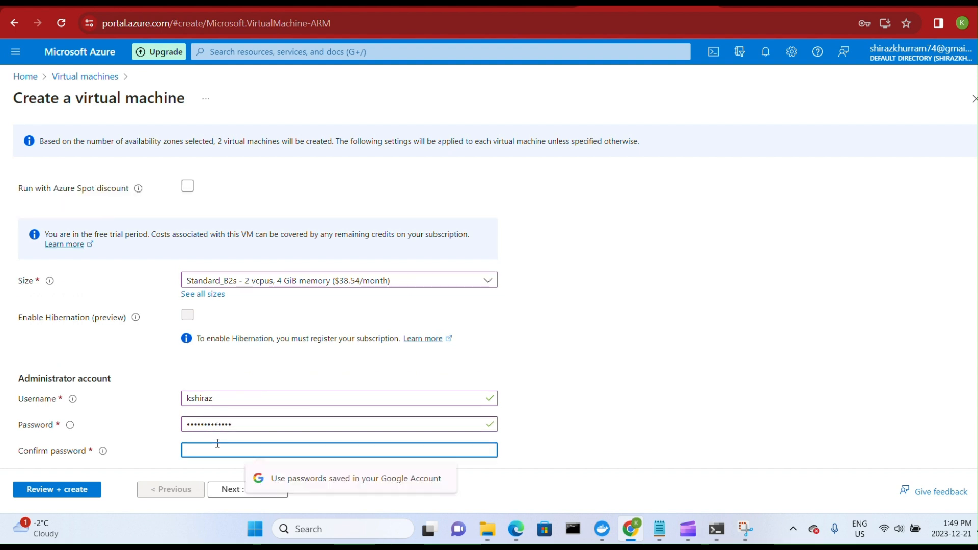
{"action": "type", "text": "•••••••••"}
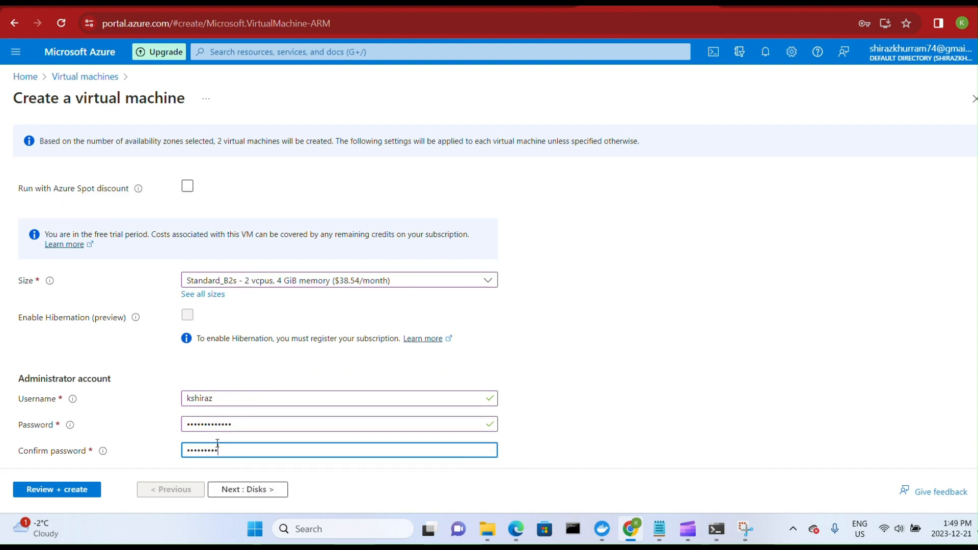
{"action": "type", "text": "•••"}
On the Disks step, set the OS disk type to Standard HDD.
{"action": "left_click", "coordinate": [256, 489]}
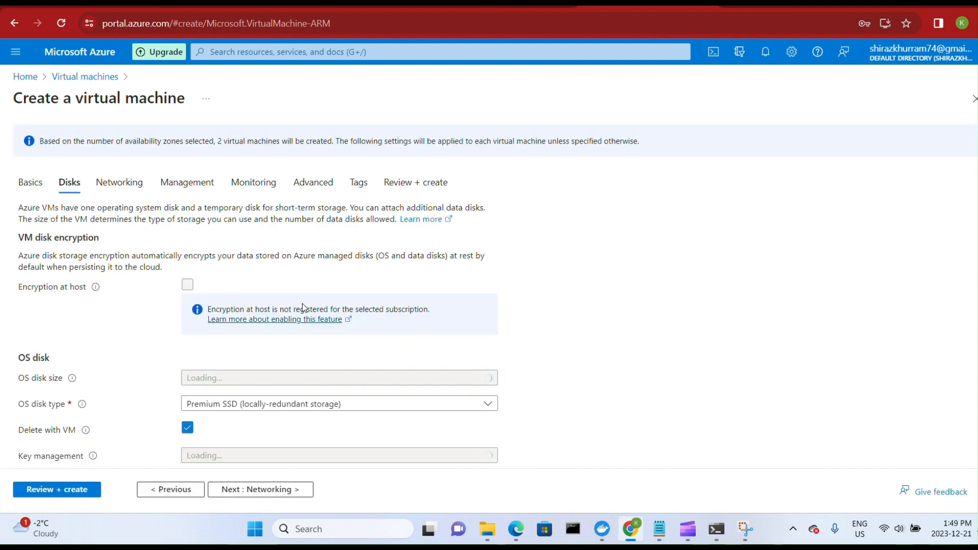
{"action": "left_click", "coordinate": [282, 405]}
{"action": "left_click", "coordinate": [288, 279]}
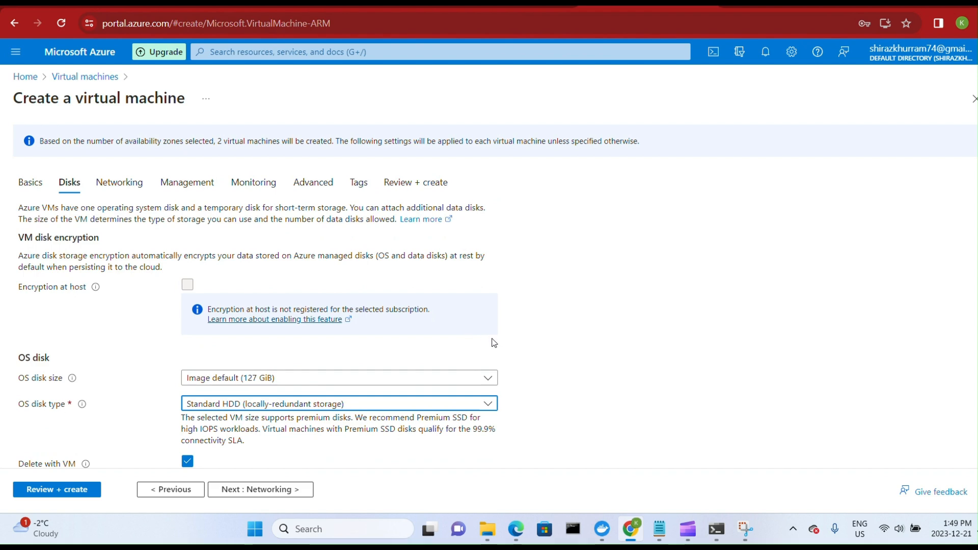
{"action": "left_click", "coordinate": [141, 186]}
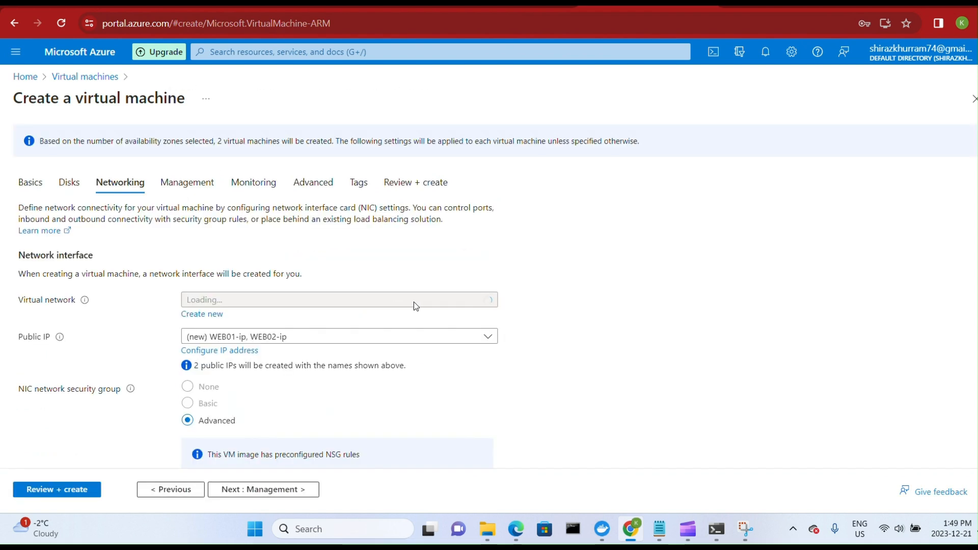
Verify VNET01 and the DMZ subnet on Networking, then switch to the SRM.drawio diagram.
{"action": "scroll", "coordinate": [557, 336], "scroll_direction": "down", "scroll_amount": 1}
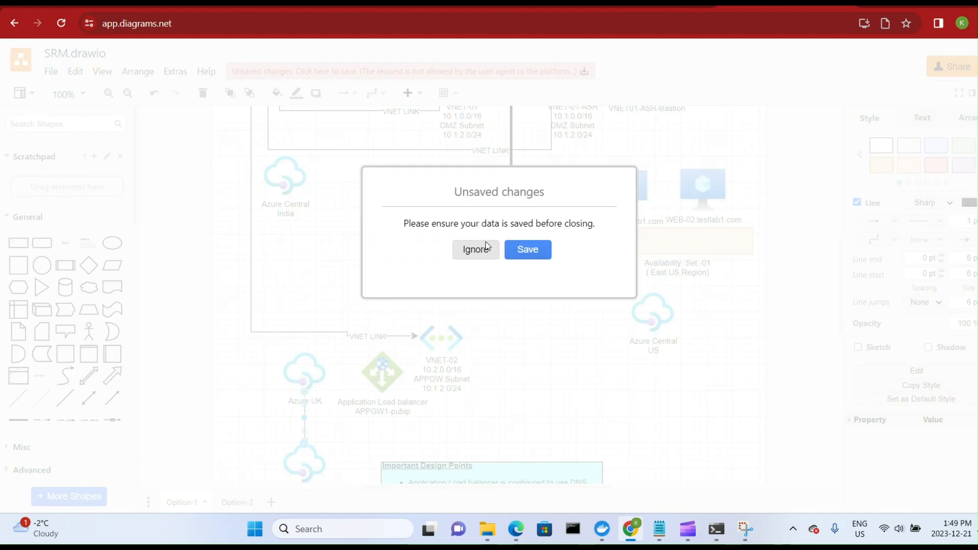
{"action": "left_click", "coordinate": [482, 252]}
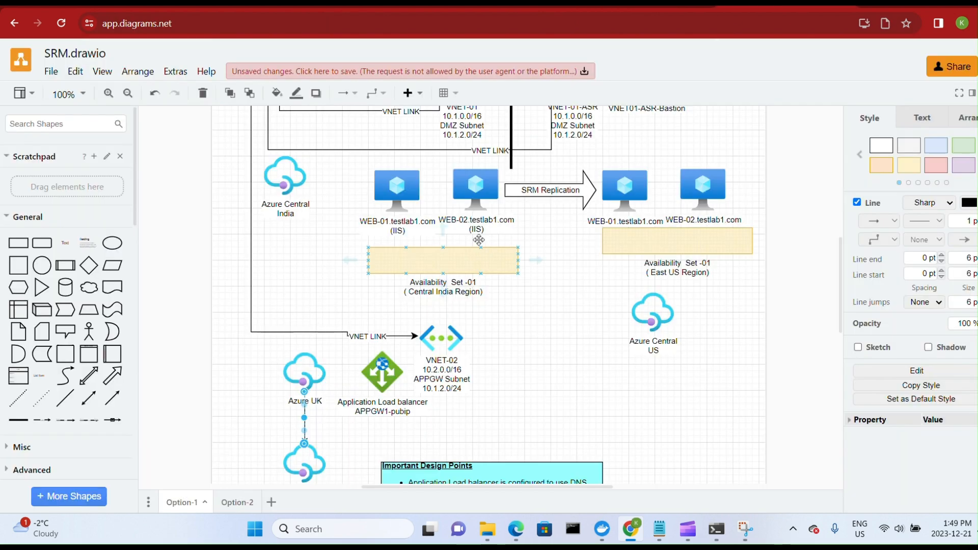
Scroll through the SRM.drawio network layout, then switch back to the Azure VM form.
{"action": "scroll", "coordinate": [479, 240], "scroll_direction": "up", "scroll_amount": 5}
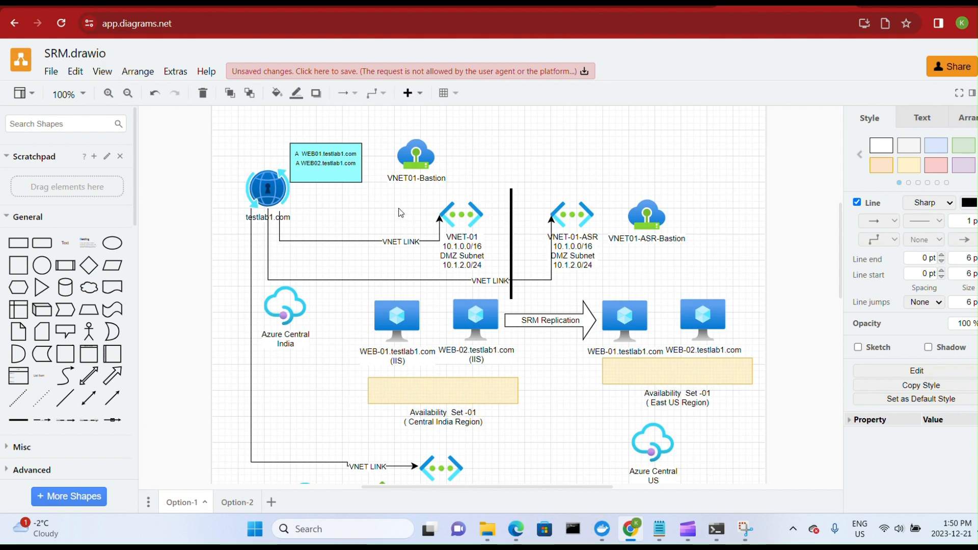
{"action": "scroll", "coordinate": [500, 251], "scroll_direction": "down", "scroll_amount": 8}
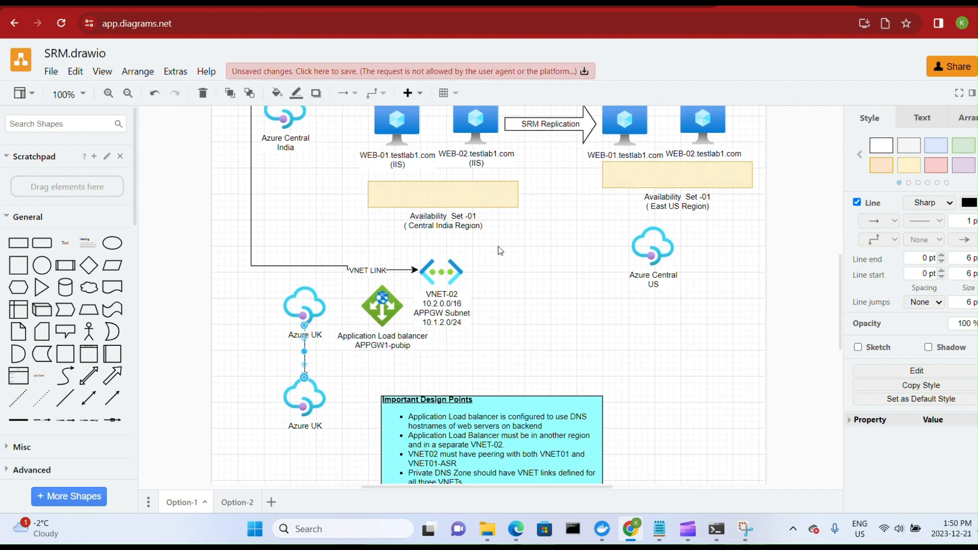
{"action": "scroll", "coordinate": [500, 251], "scroll_direction": "down", "scroll_amount": 3}
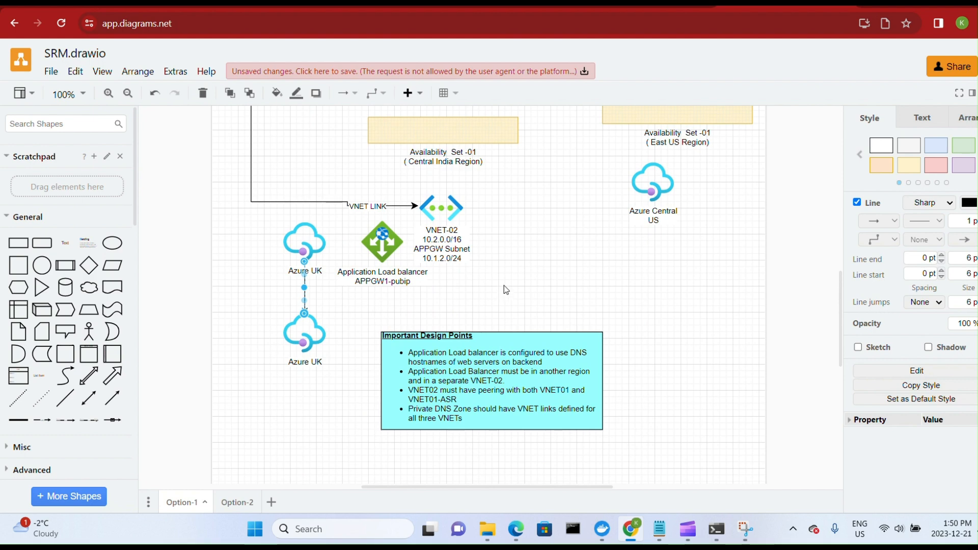
{"action": "scroll", "coordinate": [549, 258], "scroll_direction": "up", "scroll_amount": 3}
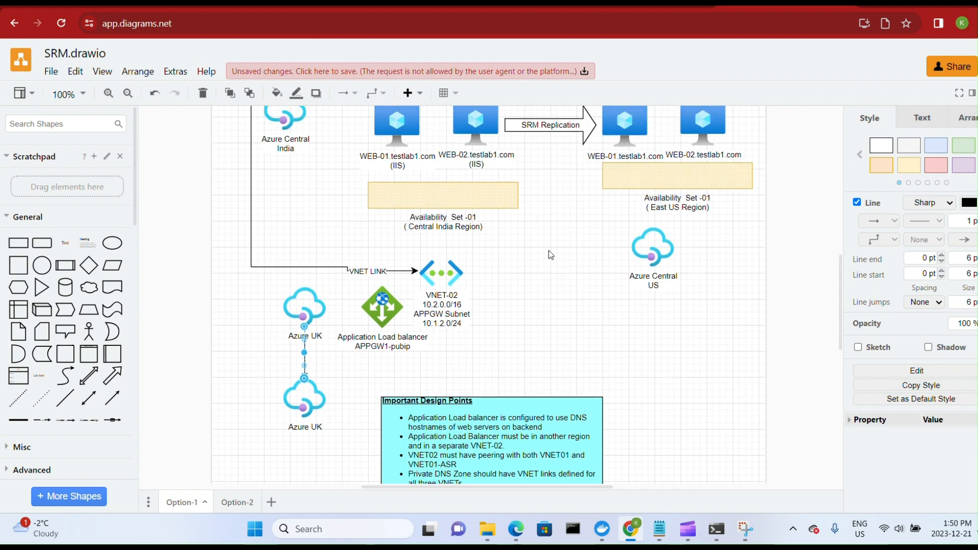
{"action": "left_click", "coordinate": [664, 2]}
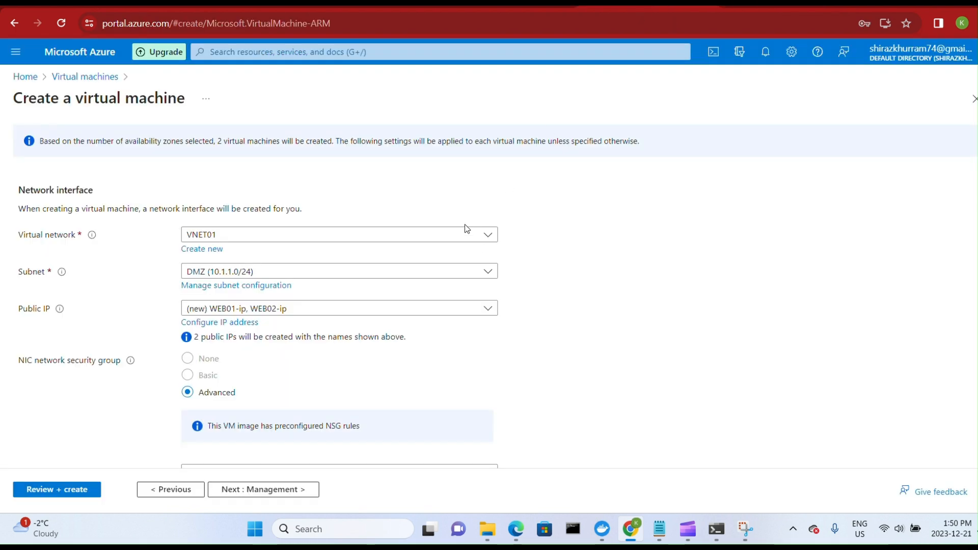
Scroll through the Networking tab to review the web VMs' network settings.
{"action": "scroll", "coordinate": [513, 284], "scroll_direction": "down", "scroll_amount": 1}
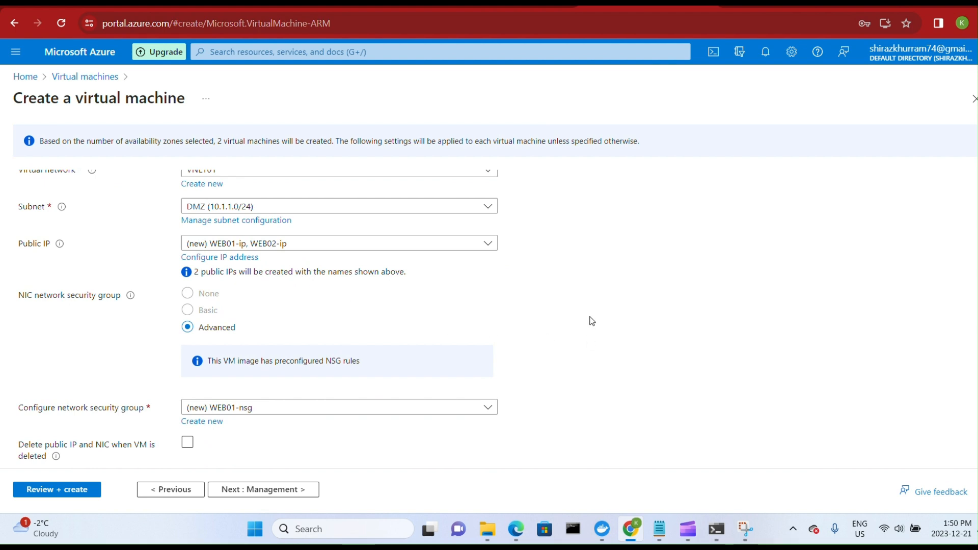
{"action": "scroll", "coordinate": [592, 321], "scroll_direction": "down", "scroll_amount": 1}
{"action": "scroll", "coordinate": [592, 322], "scroll_direction": "down", "scroll_amount": 1}
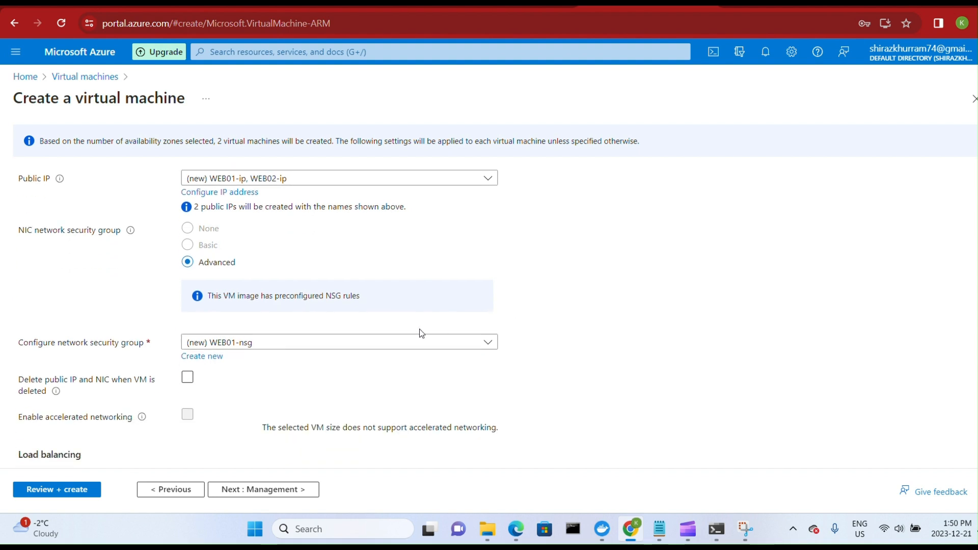
{"action": "scroll", "coordinate": [343, 346], "scroll_direction": "down", "scroll_amount": 1}
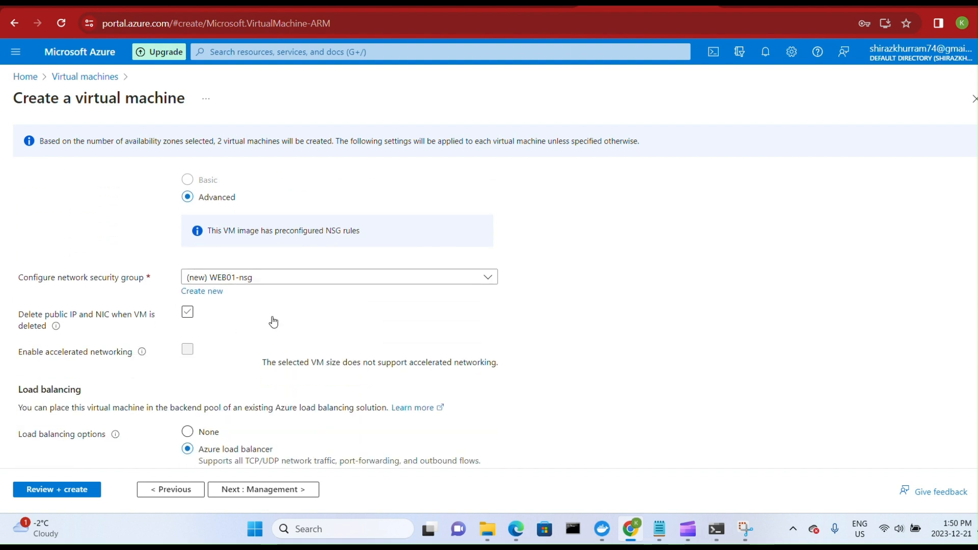
{"action": "scroll", "coordinate": [271, 320], "scroll_direction": "down", "scroll_amount": 1}
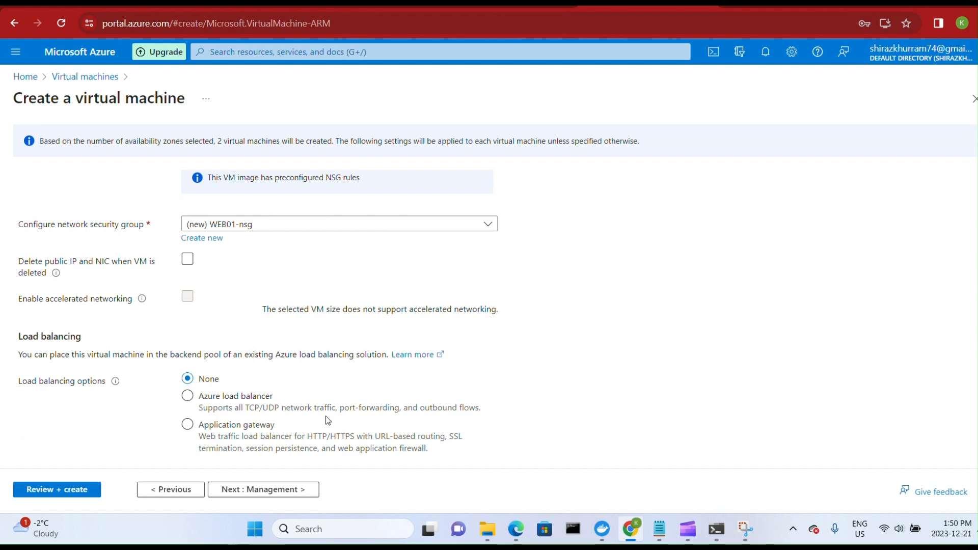
{"action": "scroll", "coordinate": [535, 384], "scroll_direction": "up", "scroll_amount": 6}
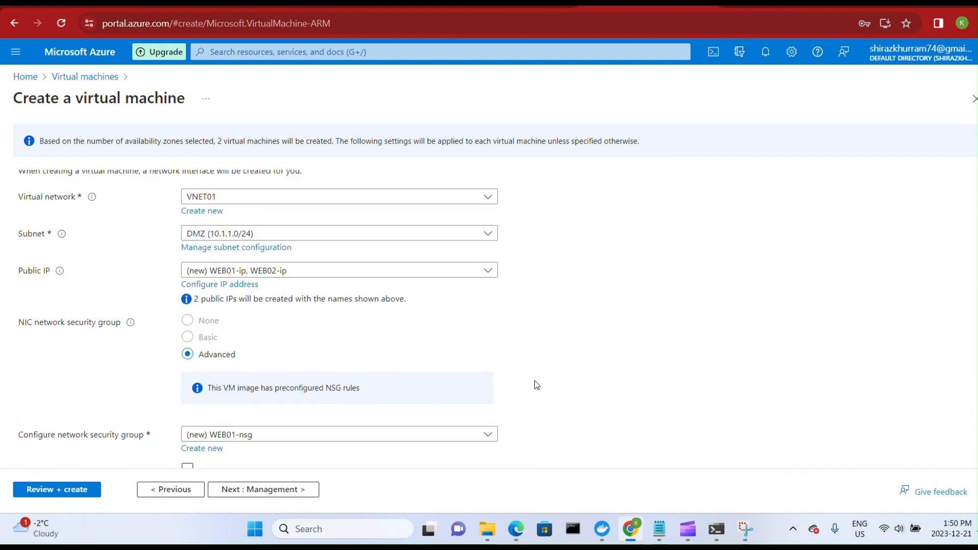
{"action": "scroll", "coordinate": [535, 384], "scroll_direction": "down", "scroll_amount": 4}
{"action": "scroll", "coordinate": [533, 384], "scroll_direction": "up", "scroll_amount": 4}
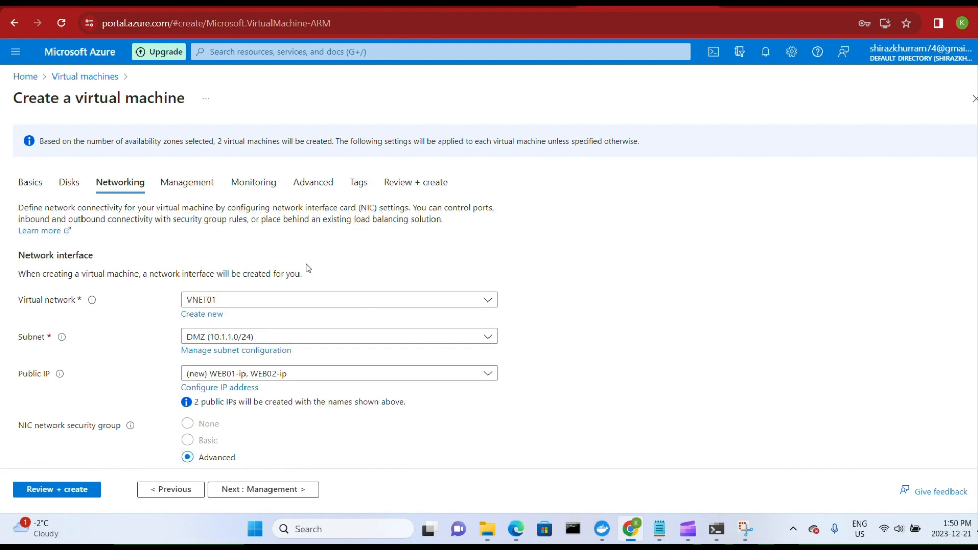
Add tag Department = Finance and run Review + create validation.
{"action": "left_click", "coordinate": [213, 197]}
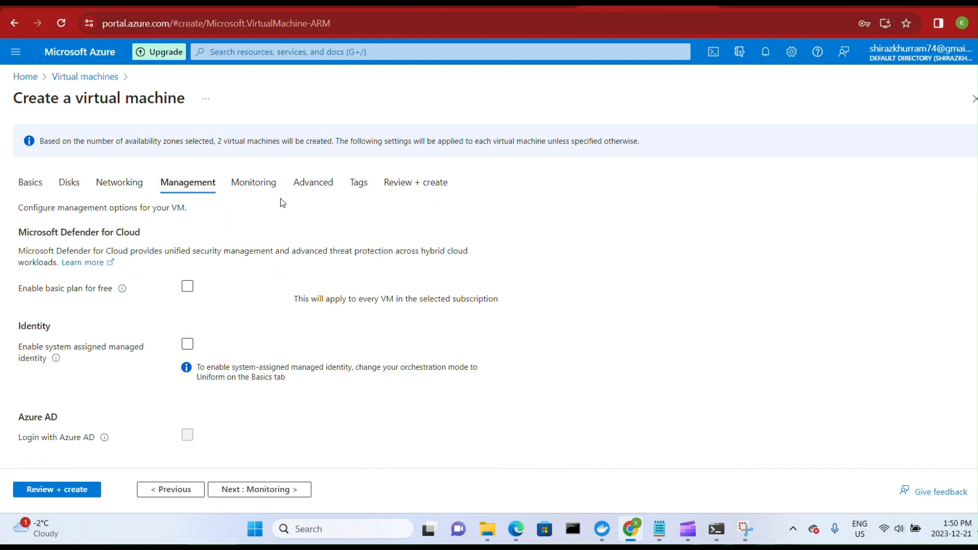
{"action": "left_click", "coordinate": [361, 179]}
{"action": "left_click", "coordinate": [105, 253]}
{"action": "type", "text": "D"}
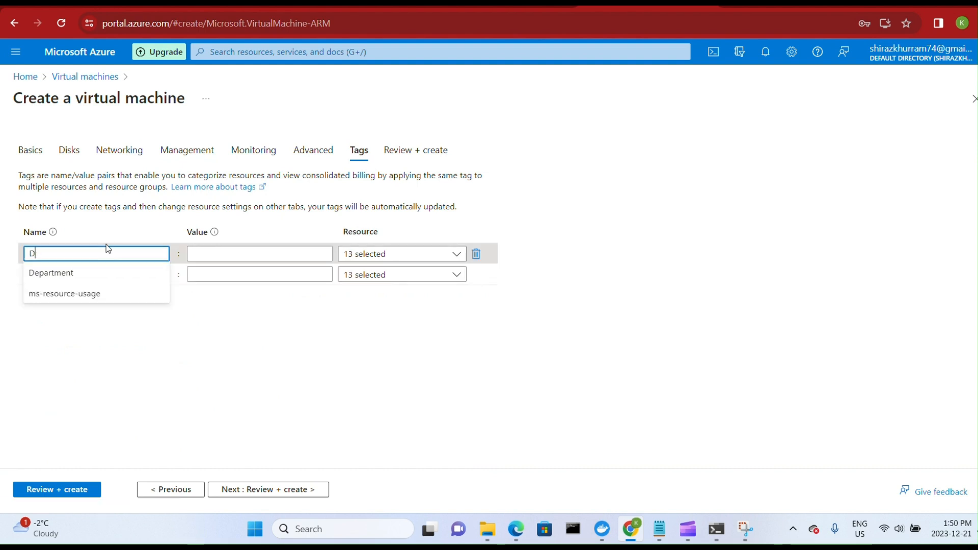
{"action": "left_click", "coordinate": [107, 273]}
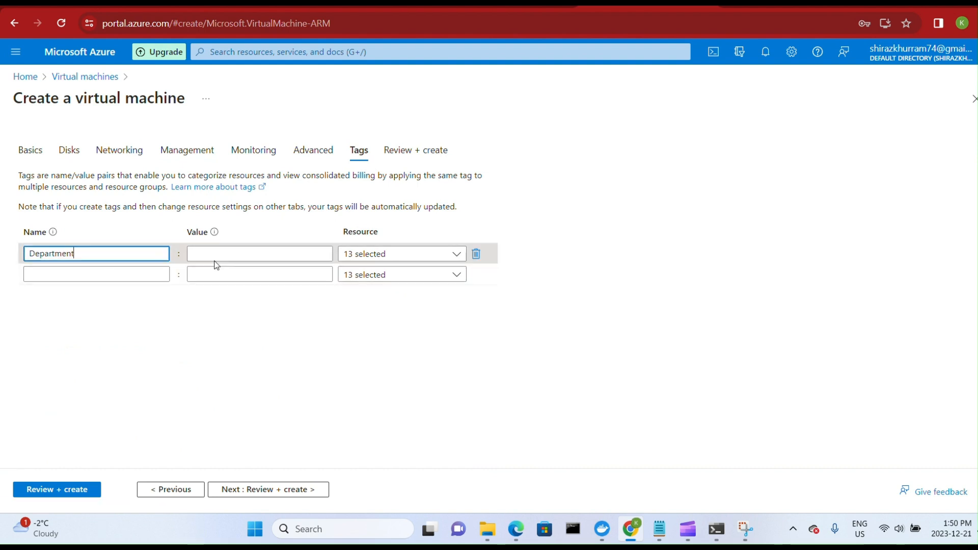
{"action": "left_click", "coordinate": [217, 253]}
{"action": "left_click", "coordinate": [207, 274]}
{"action": "left_click", "coordinate": [422, 151]}
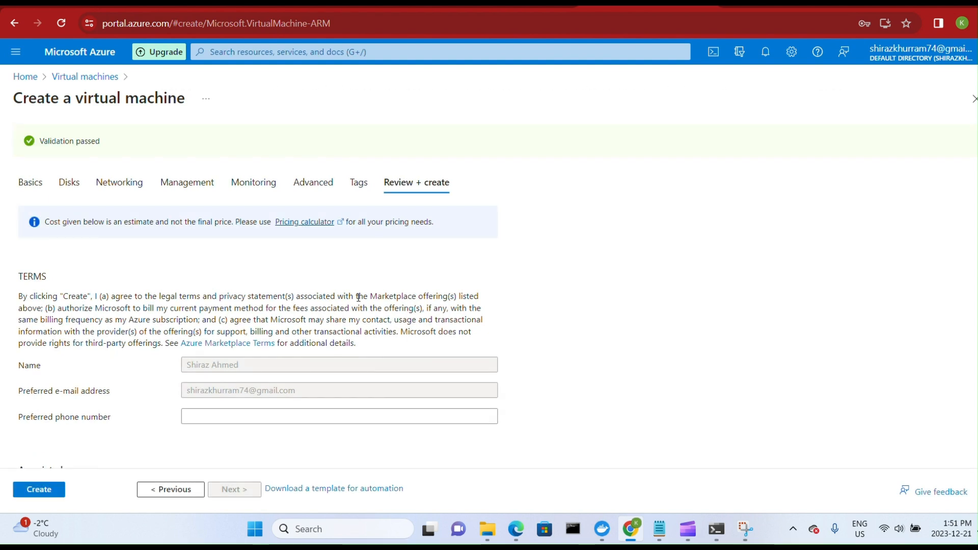
Review the summary, noting the Central India region, and create WEB01 and WEB02.
{"action": "scroll", "coordinate": [360, 319], "scroll_direction": "down", "scroll_amount": 5}
{"action": "scroll", "coordinate": [361, 322], "scroll_direction": "down", "scroll_amount": 2}
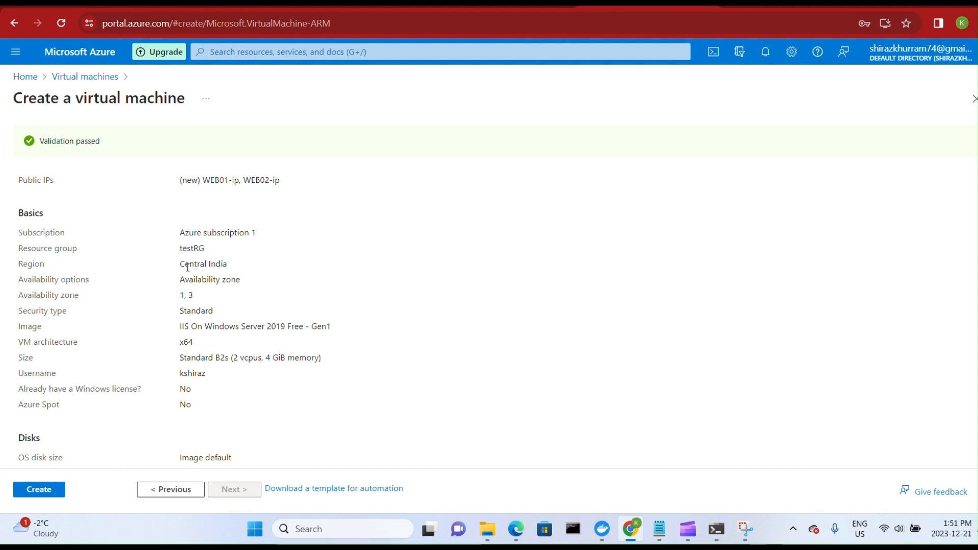
{"action": "left_click_drag", "start_coordinate": [179, 264], "coordinate": [245, 271]}
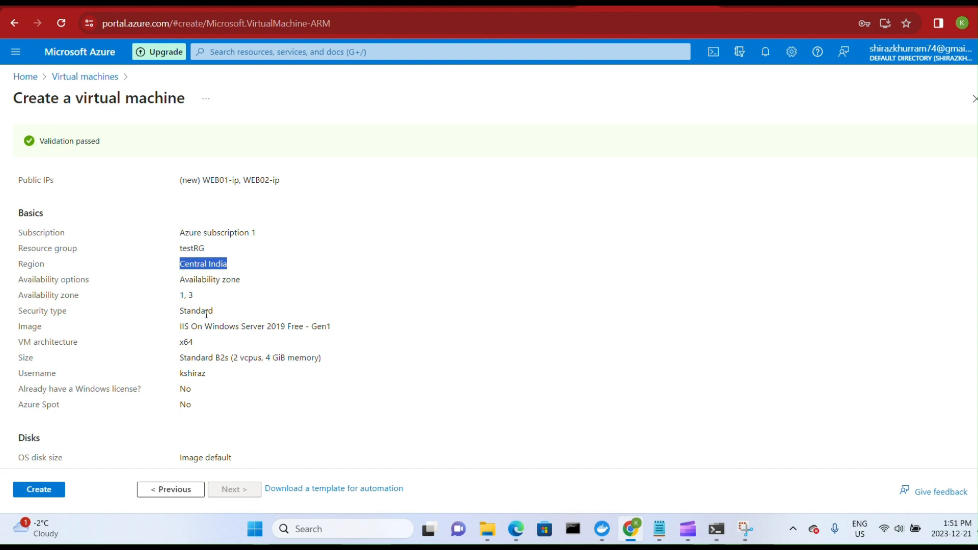
{"action": "scroll", "coordinate": [231, 321], "scroll_direction": "down", "scroll_amount": 3}
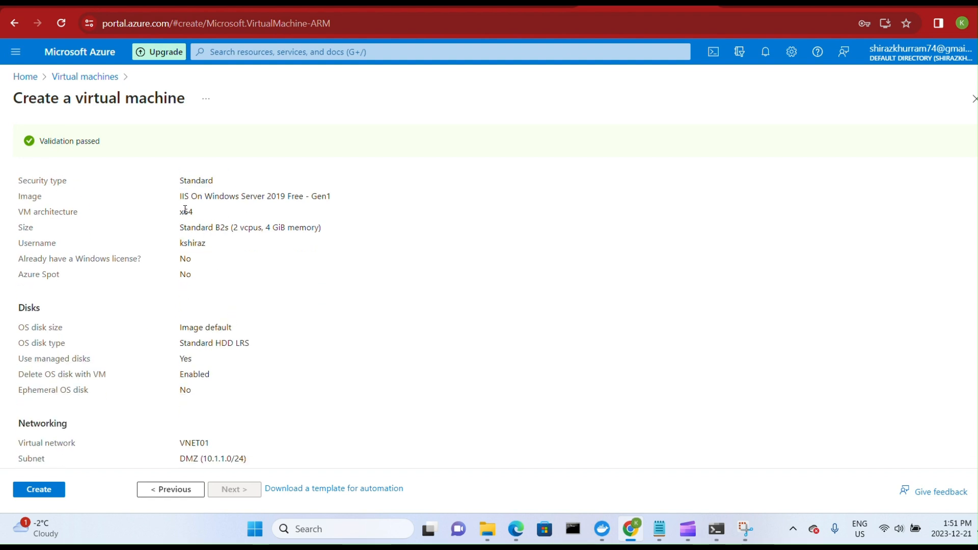
{"action": "scroll", "coordinate": [227, 280], "scroll_direction": "down", "scroll_amount": 1}
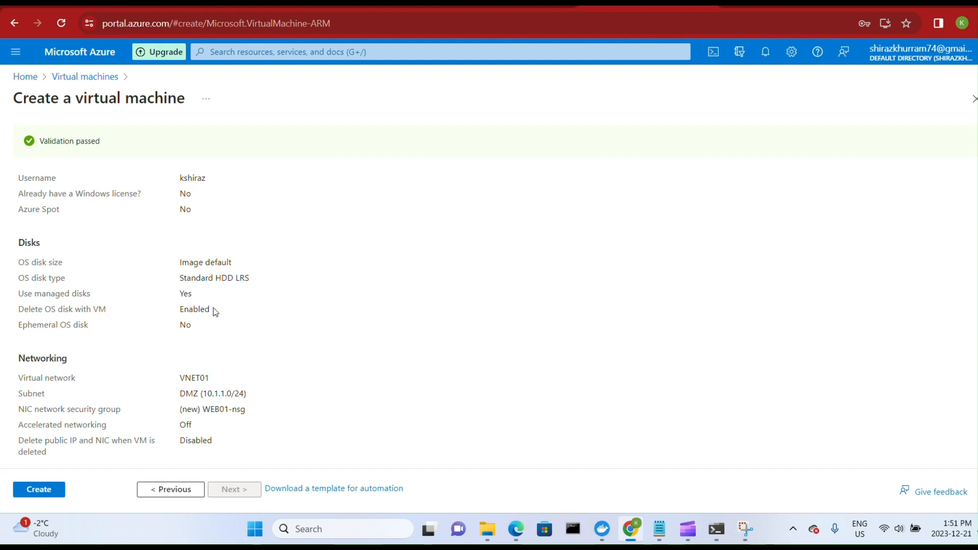
{"action": "scroll", "coordinate": [249, 311], "scroll_direction": "down", "scroll_amount": 1}
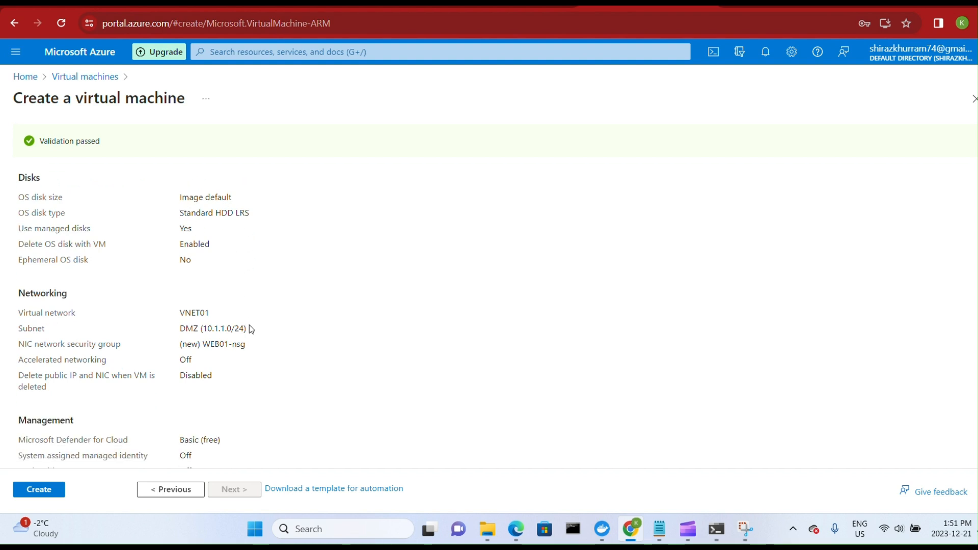
{"action": "scroll", "coordinate": [297, 334], "scroll_direction": "down", "scroll_amount": 3}
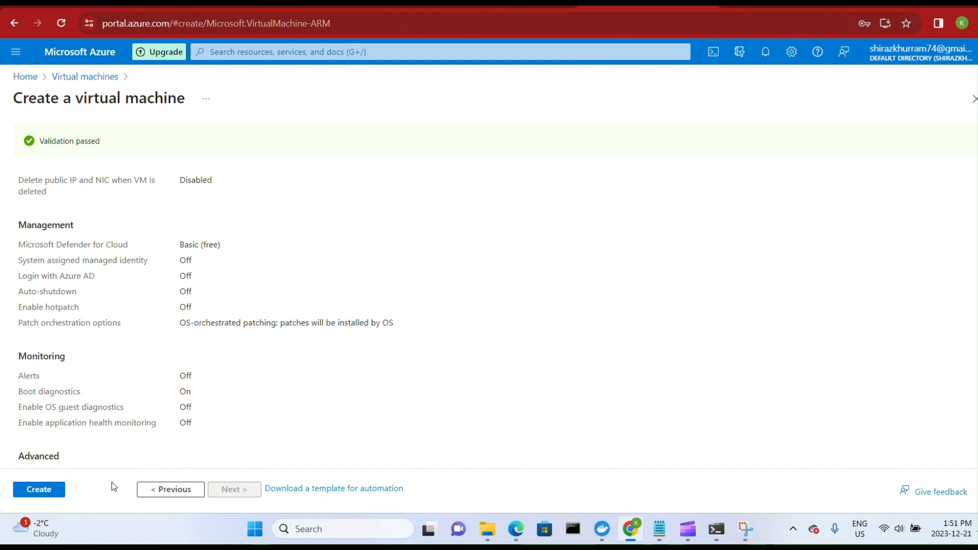
{"action": "left_click", "coordinate": [55, 491]}
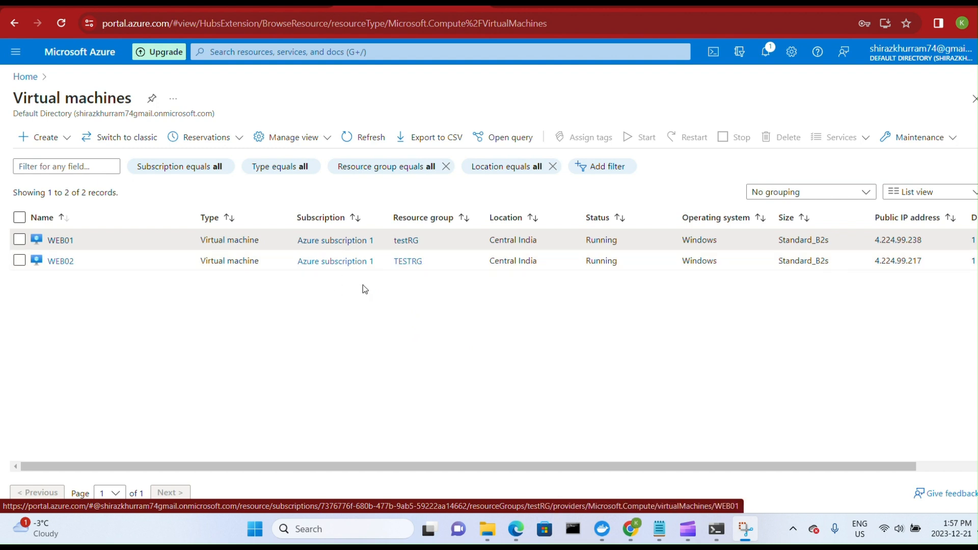
Refresh the VM list and connect to WEB01 via Bastion using the VM password, in a new tab.
{"action": "left_click", "coordinate": [363, 146]}
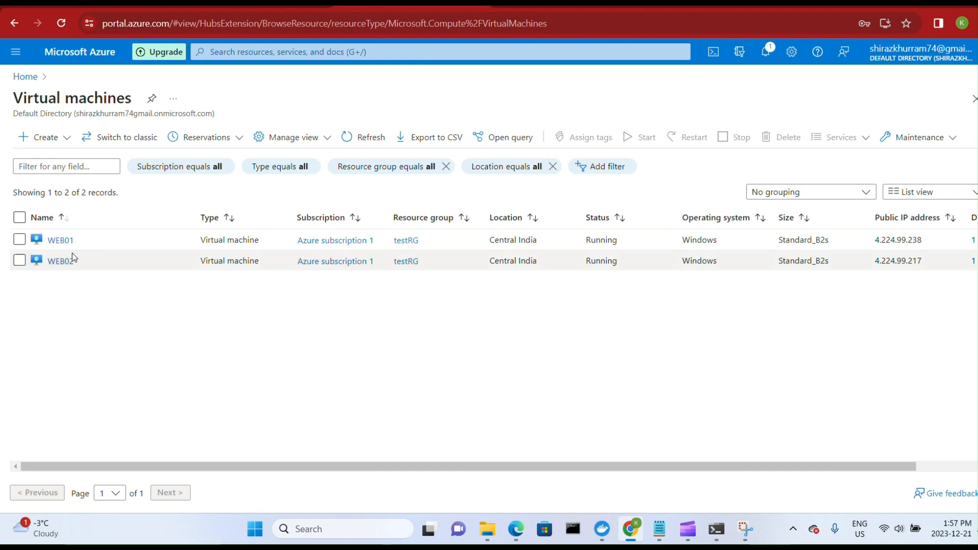
{"action": "left_click", "coordinate": [62, 241]}
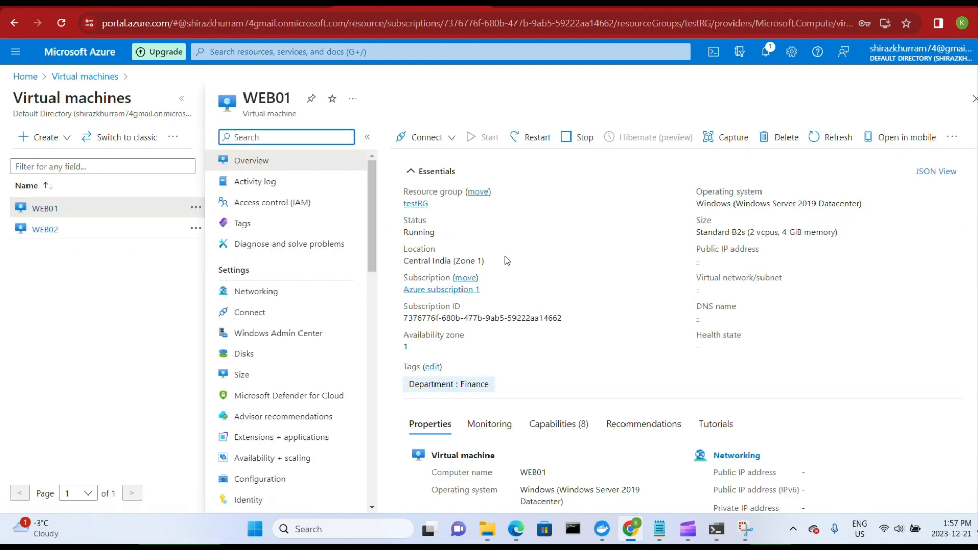
{"action": "left_click", "coordinate": [450, 138]}
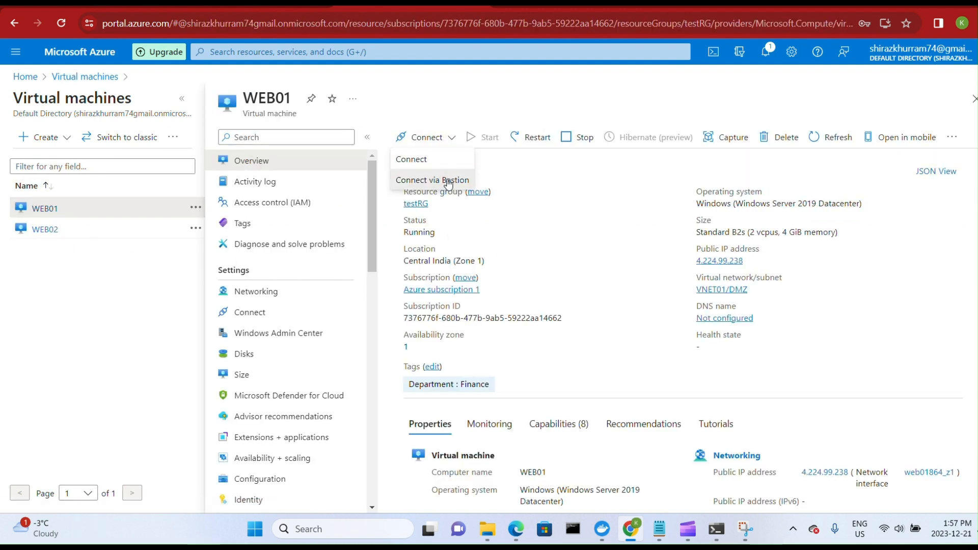
{"action": "left_click", "coordinate": [448, 179]}
{"action": "left_click", "coordinate": [648, 349]}
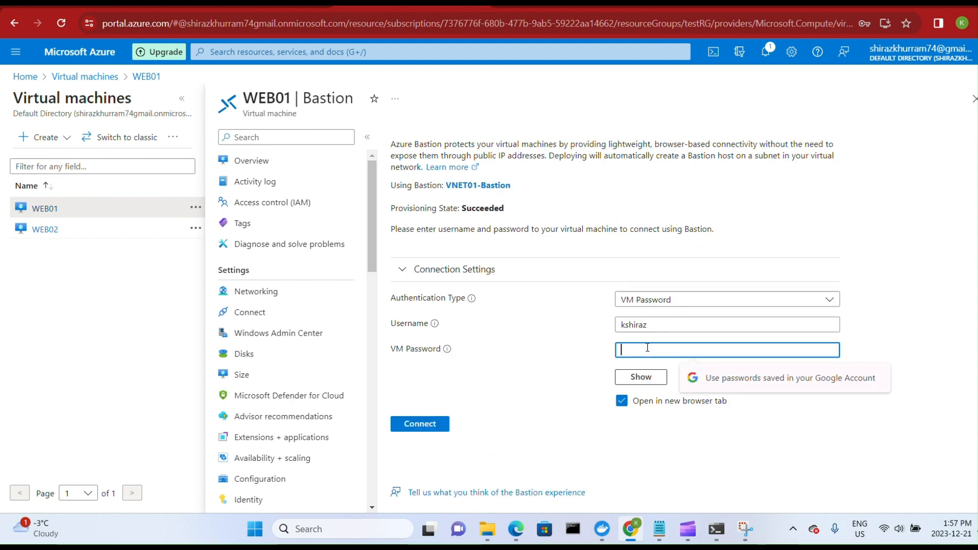
{"action": "type", "text": "••••"}
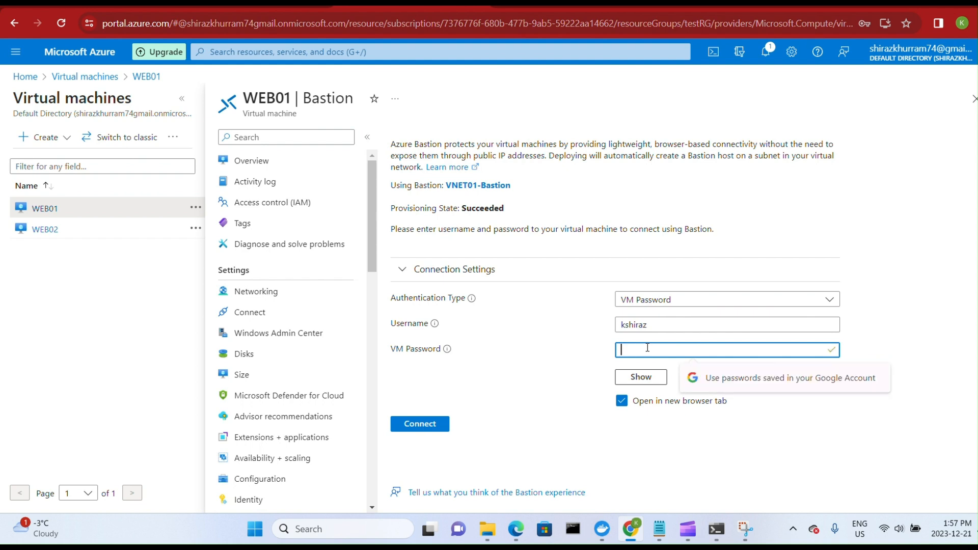
{"action": "type", "text": "•••••••••••••"}
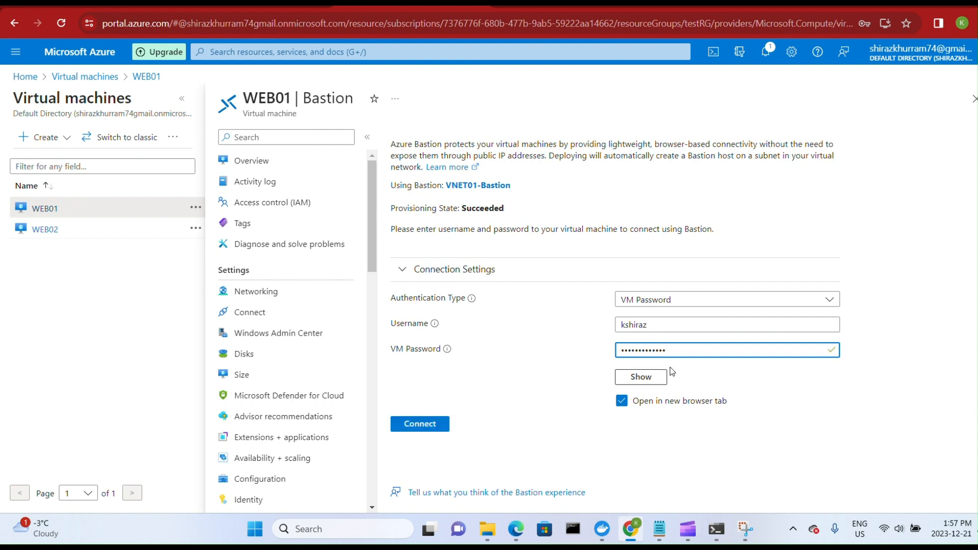
{"action": "left_click", "coordinate": [432, 427]}
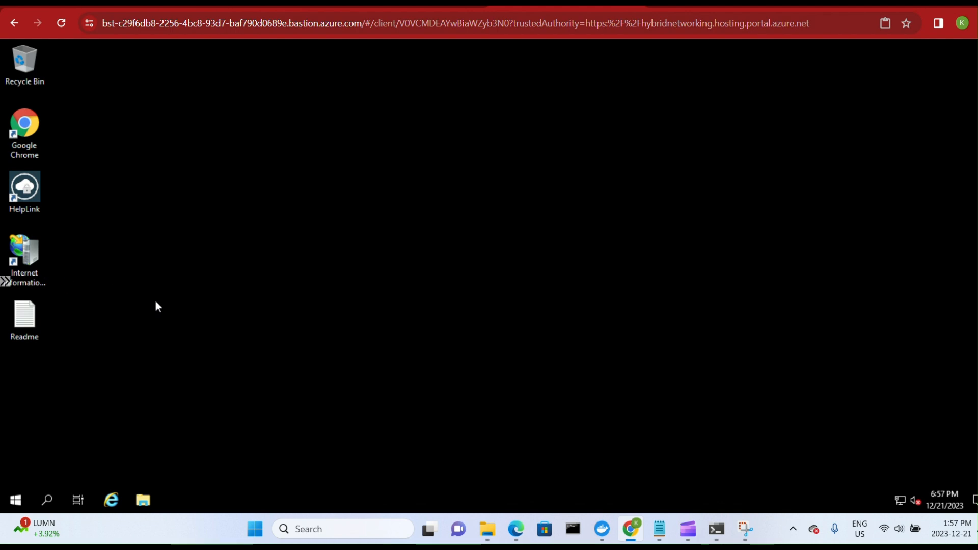
On the remote VM, browse File Explorer to C:\inetpub\wwwroot to see the IIS web files.
{"action": "left_click", "coordinate": [28, 257]}
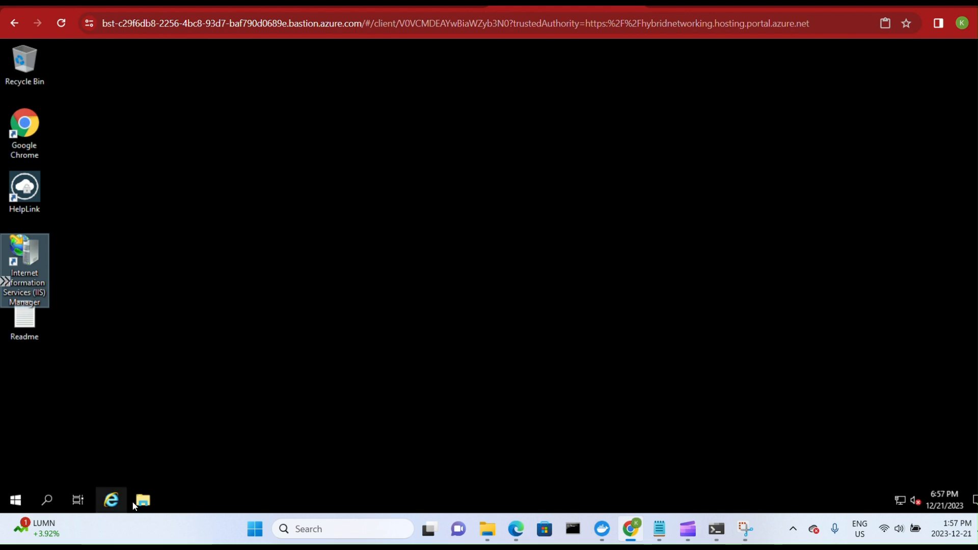
{"action": "left_click", "coordinate": [224, 447]}
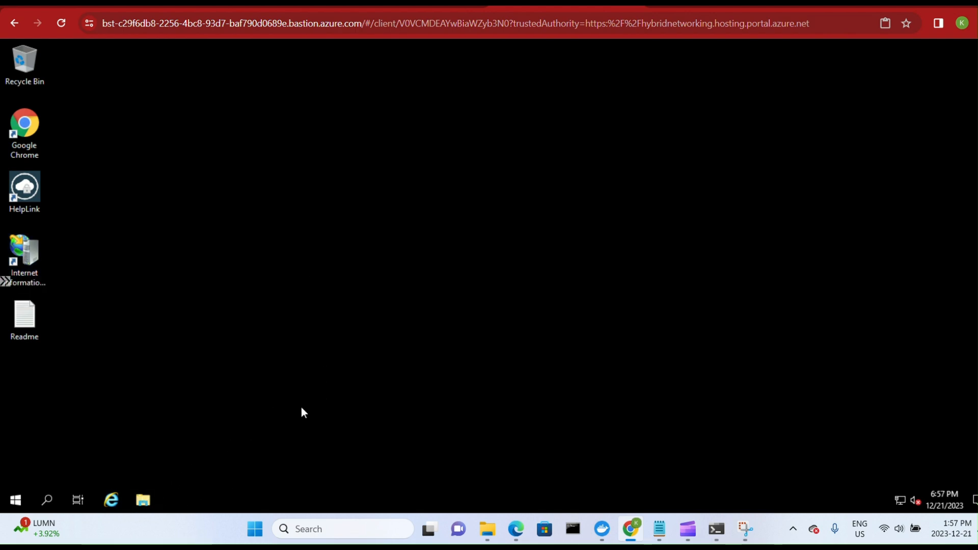
{"action": "left_click", "coordinate": [143, 501]}
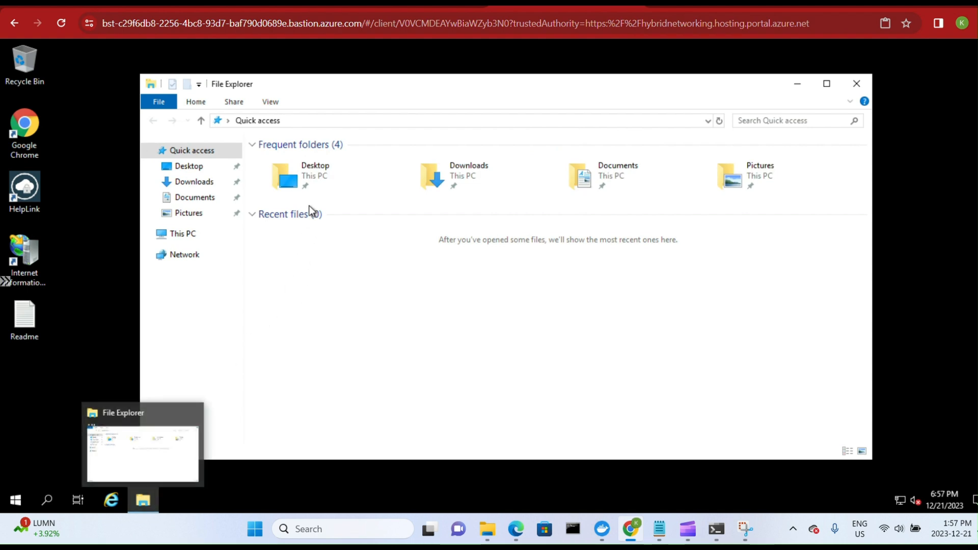
{"action": "double_click", "coordinate": [312, 177]}
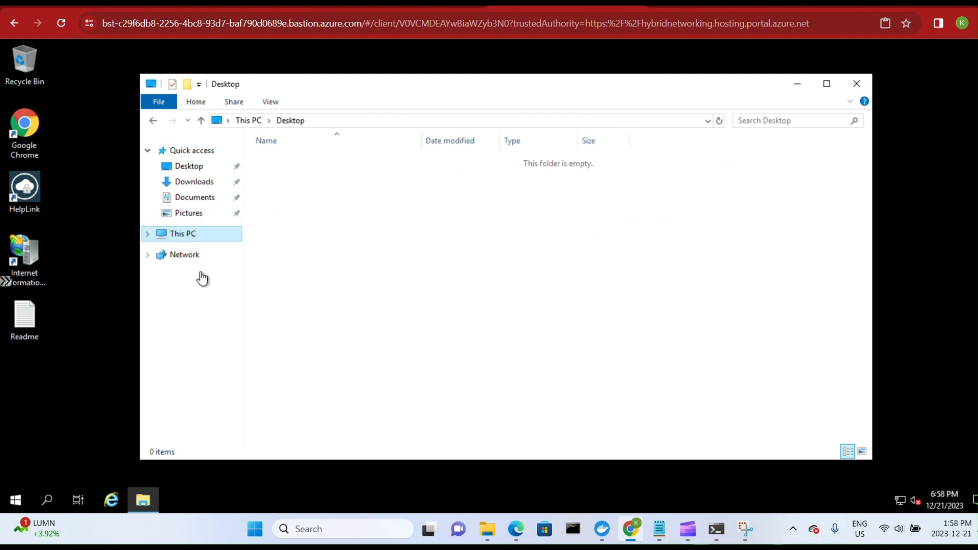
{"action": "left_click", "coordinate": [159, 235]}
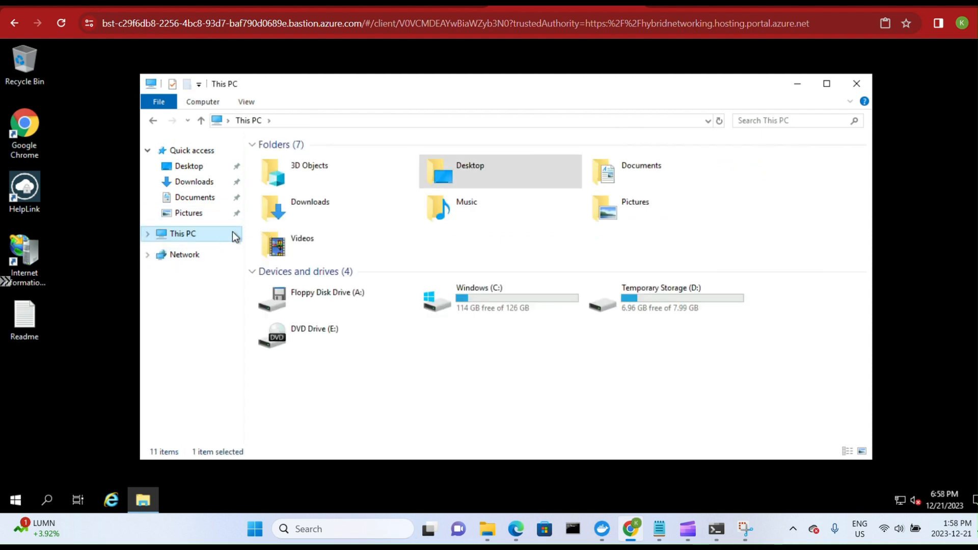
{"action": "double_click", "coordinate": [497, 310]}
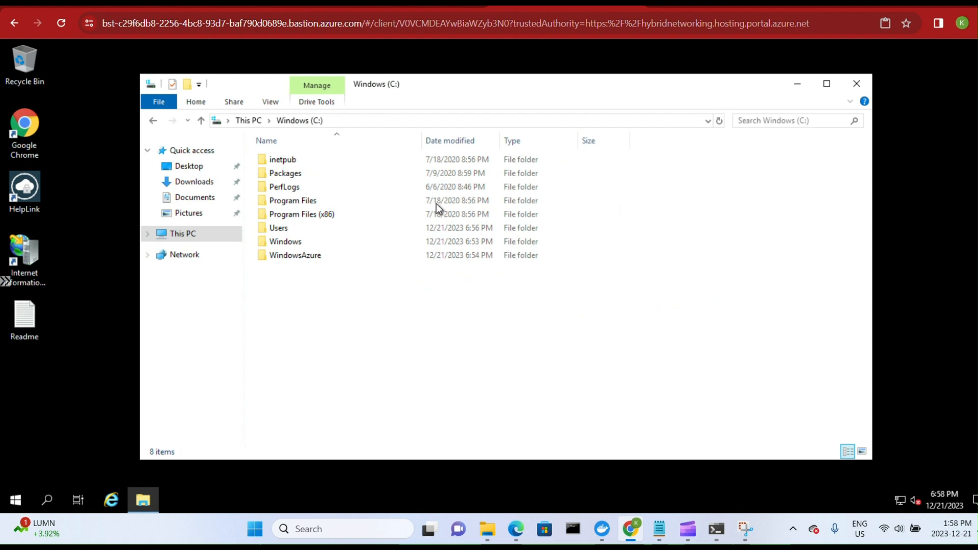
{"action": "double_click", "coordinate": [292, 161]}
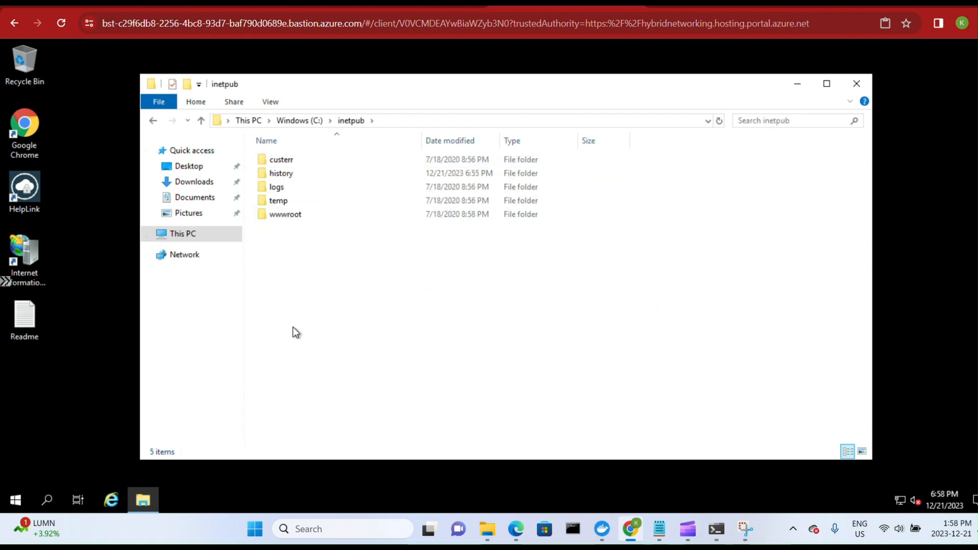
{"action": "double_click", "coordinate": [283, 216]}
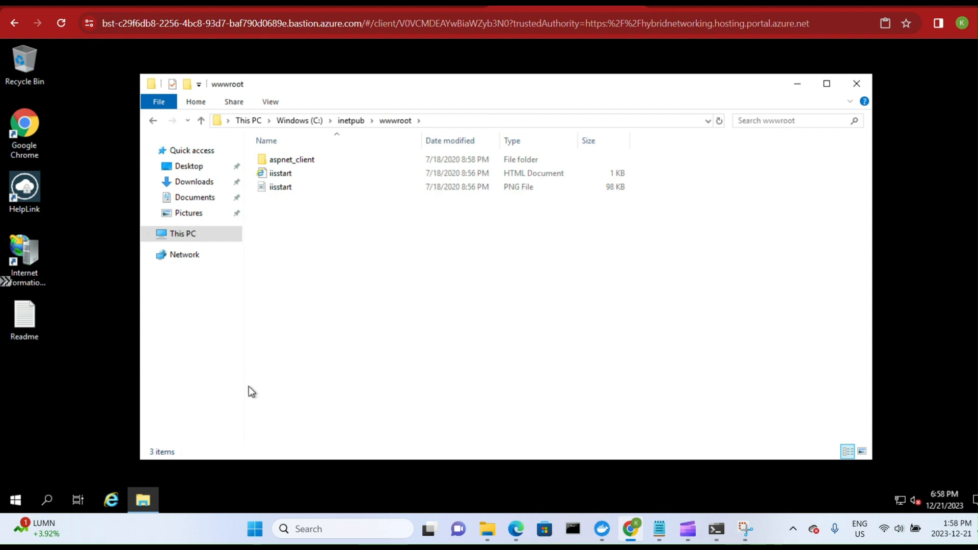
{"action": "left_click", "coordinate": [314, 528]}
Search 'iis', open the iisscript document in Notepad, and view the iisstart.html Server Hostname page.
{"action": "type", "text": "iis"}
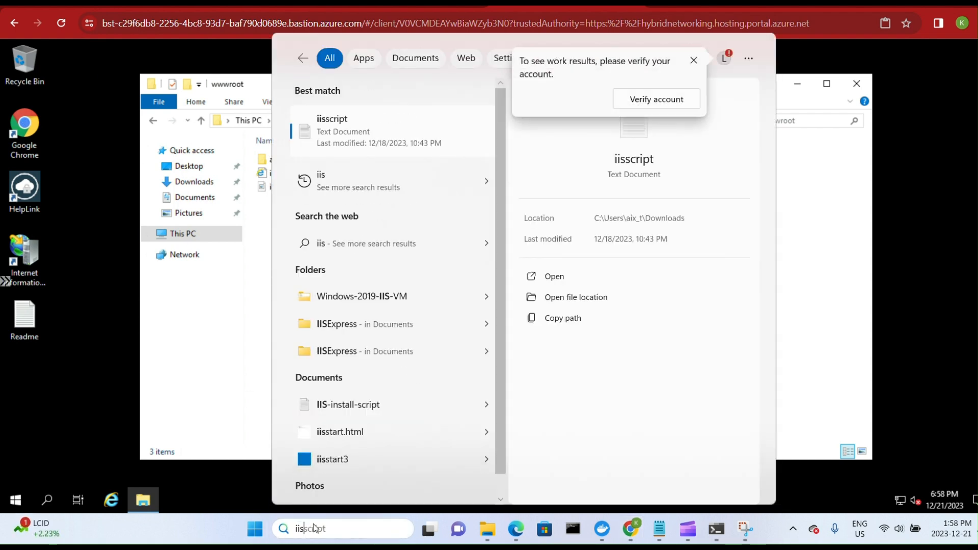
{"action": "left_click", "coordinate": [375, 132]}
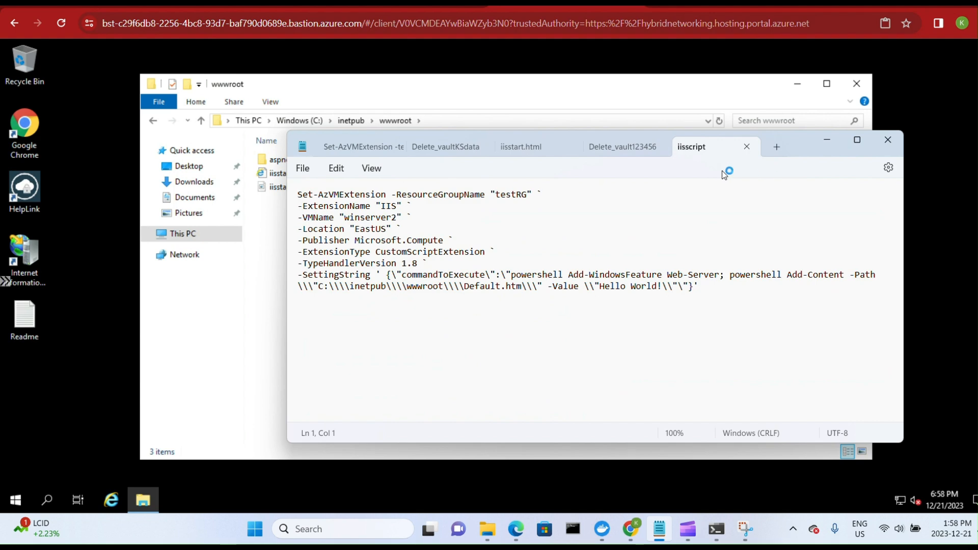
{"action": "left_click", "coordinate": [532, 148]}
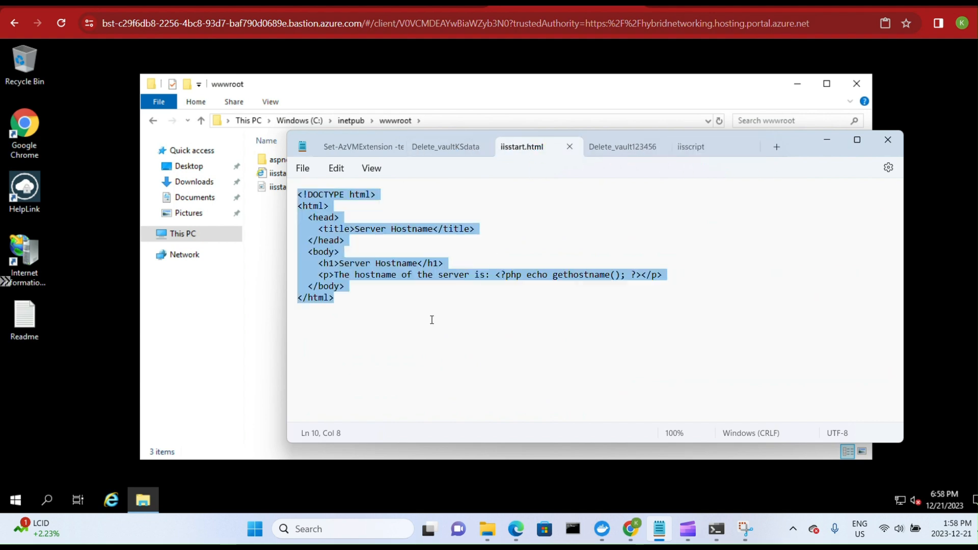
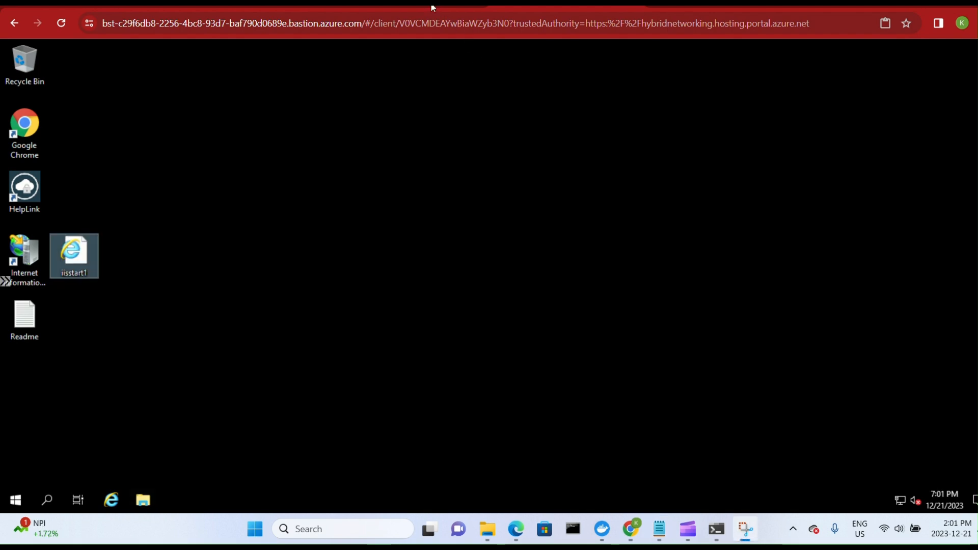
Inspect the iisstart1 file as plain-text HTML and as a rendered web page.
{"action": "right_click", "coordinate": [75, 257]}
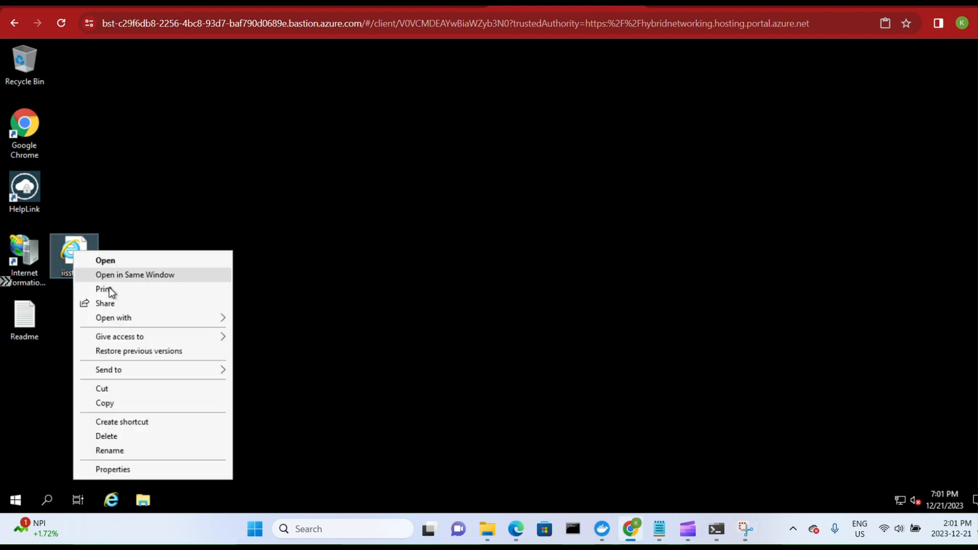
{"action": "mouse_move", "coordinate": [128, 319]}
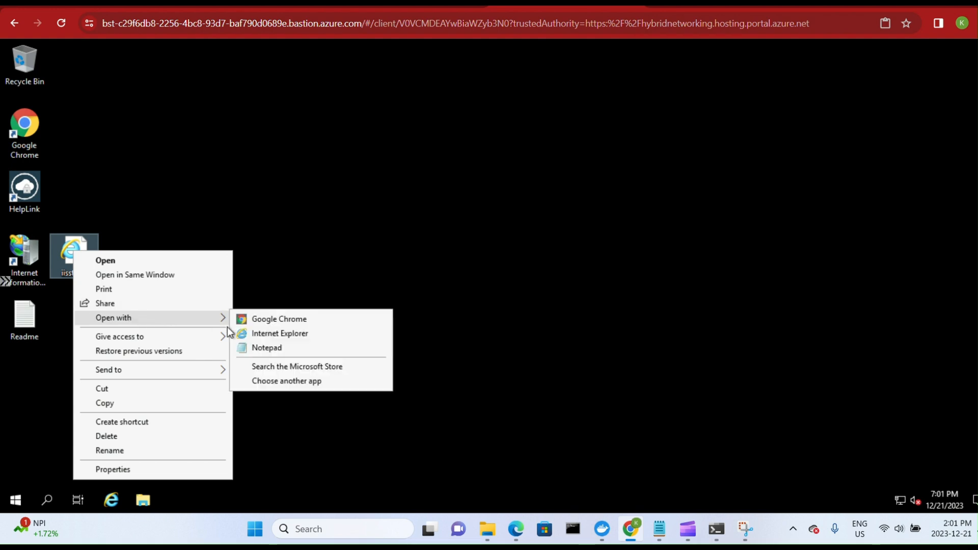
{"action": "left_click", "coordinate": [261, 347]}
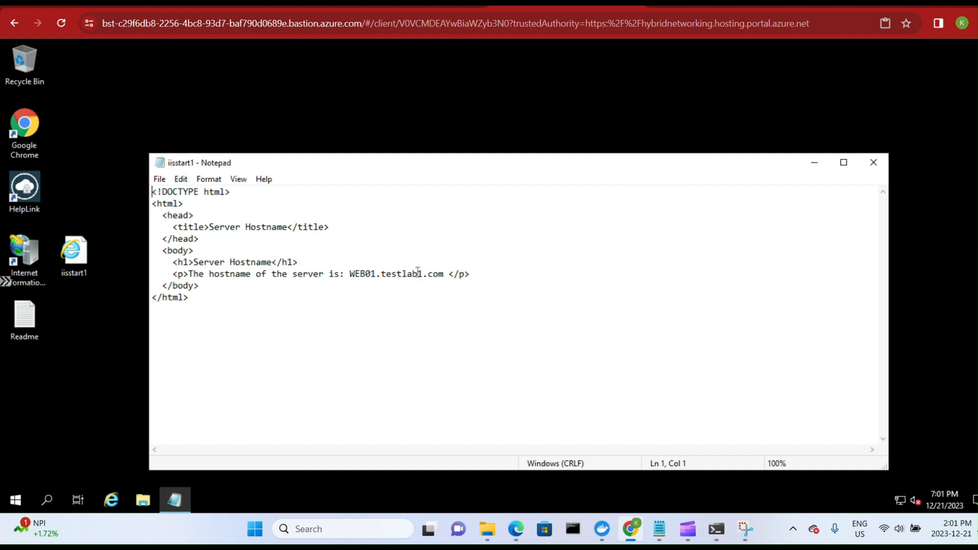
{"action": "left_click", "coordinate": [876, 163]}
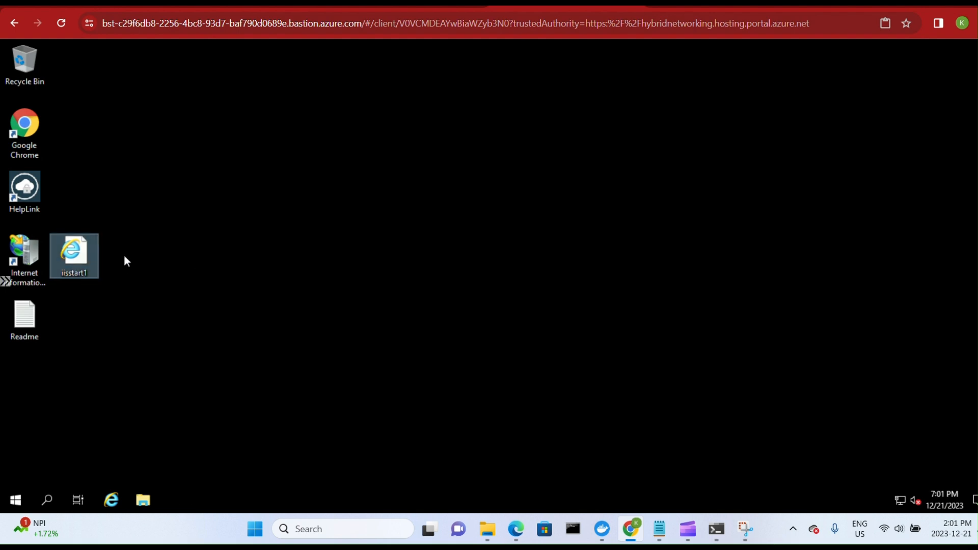
{"action": "right_click", "coordinate": [85, 254]}
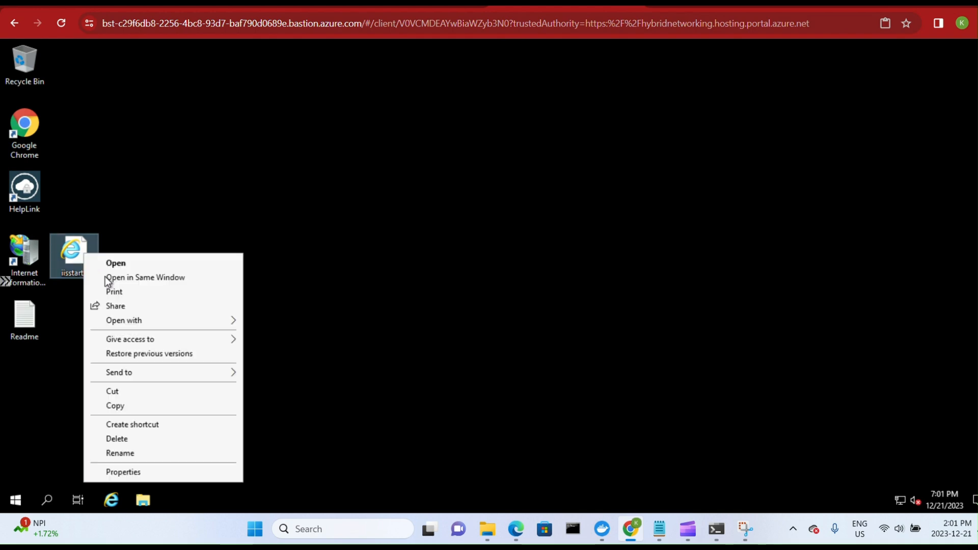
{"action": "mouse_move", "coordinate": [137, 322]}
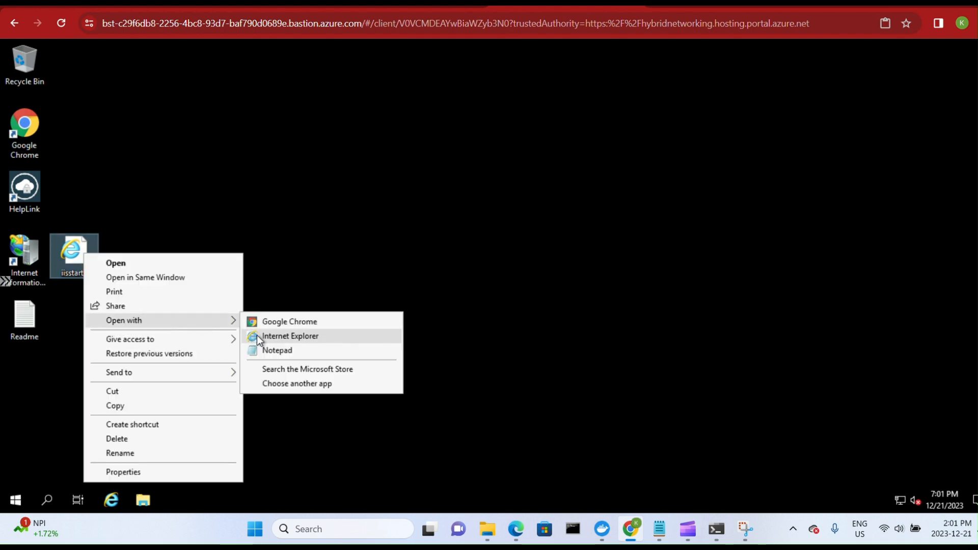
{"action": "left_click", "coordinate": [285, 336]}
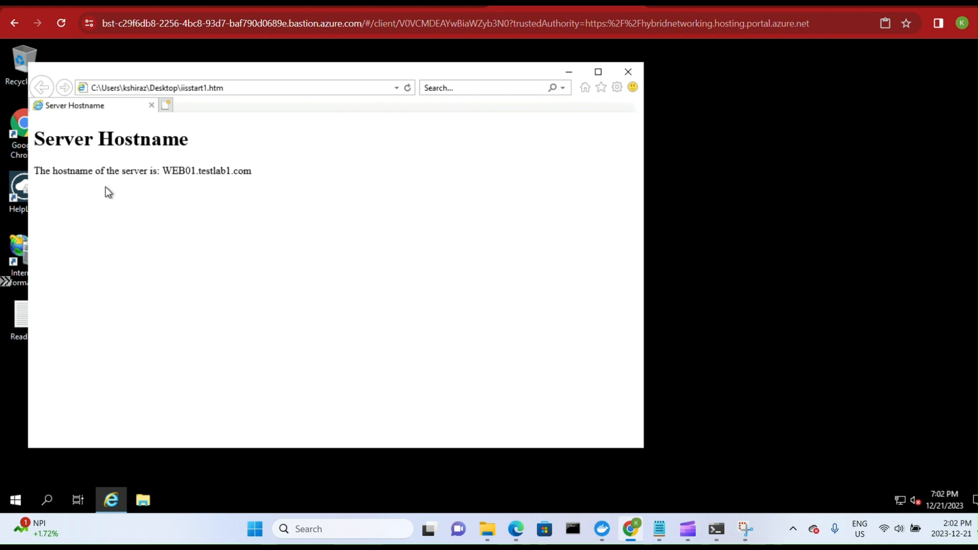
{"action": "left_click", "coordinate": [629, 71]}
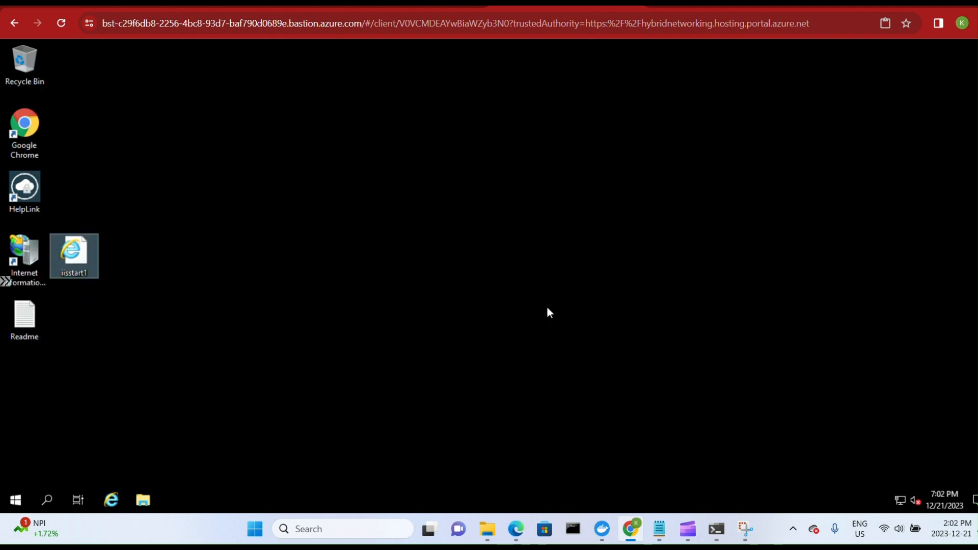
Open File Explorer on the remote server at C:\inetpub\wwwroot.
{"action": "left_click", "coordinate": [488, 528]}
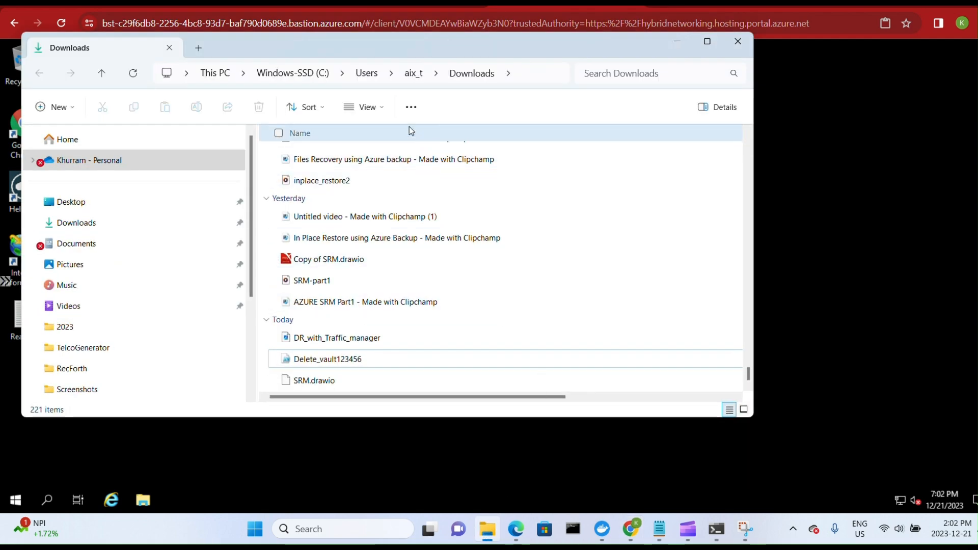
{"action": "left_click", "coordinate": [743, 42]}
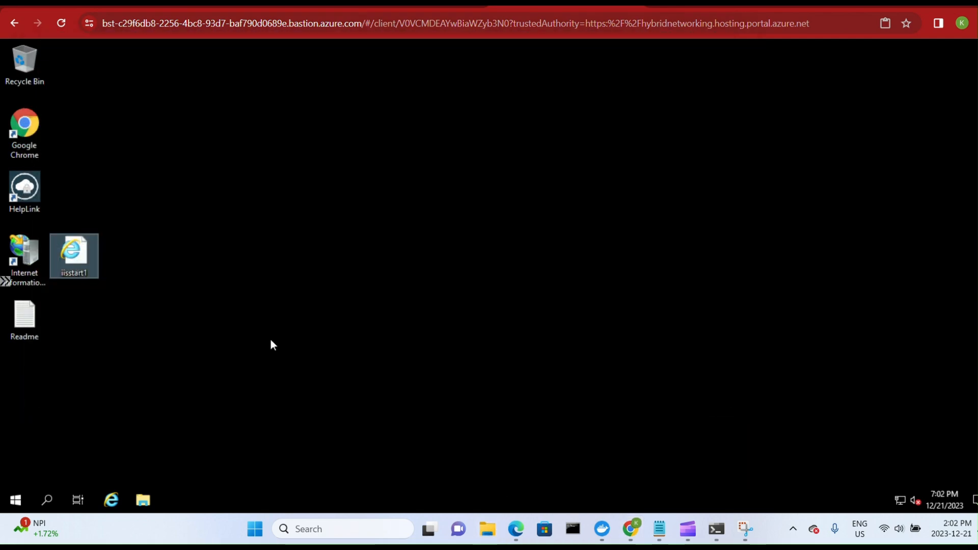
{"action": "left_click", "coordinate": [143, 500]}
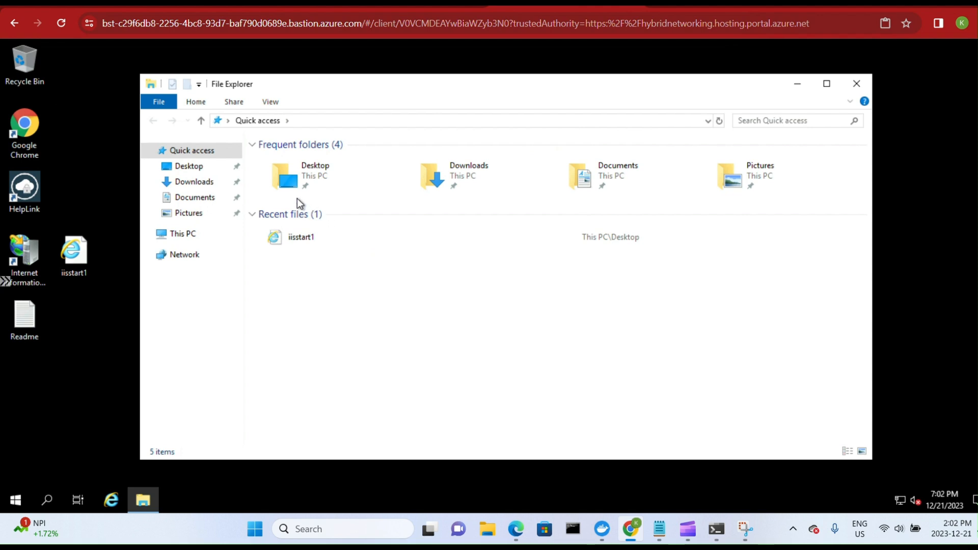
{"action": "left_click", "coordinate": [179, 234]}
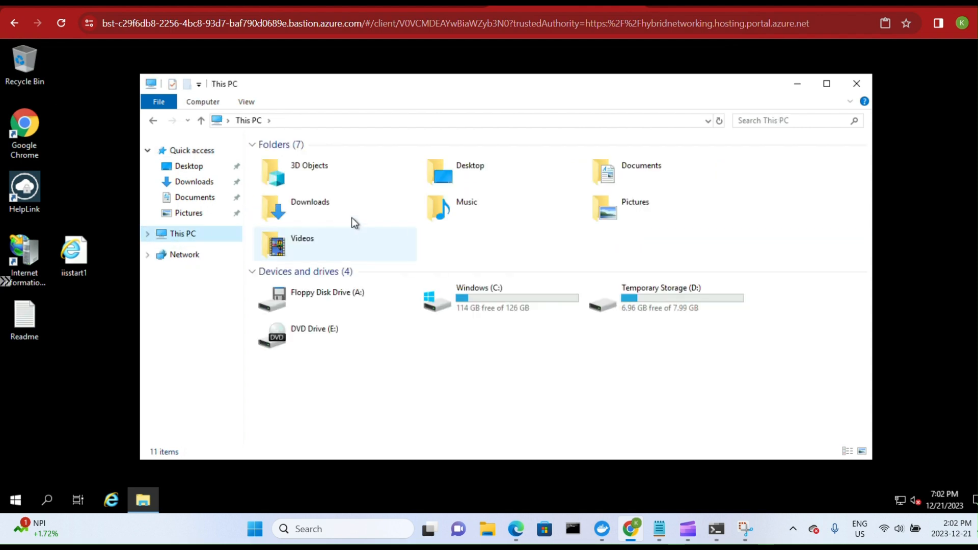
{"action": "double_click", "coordinate": [507, 295]}
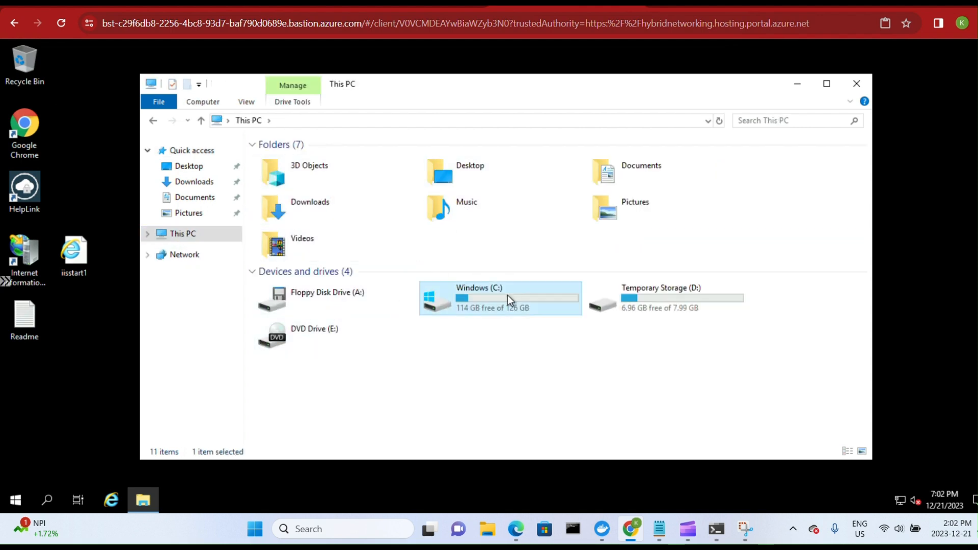
{"action": "double_click", "coordinate": [283, 161]}
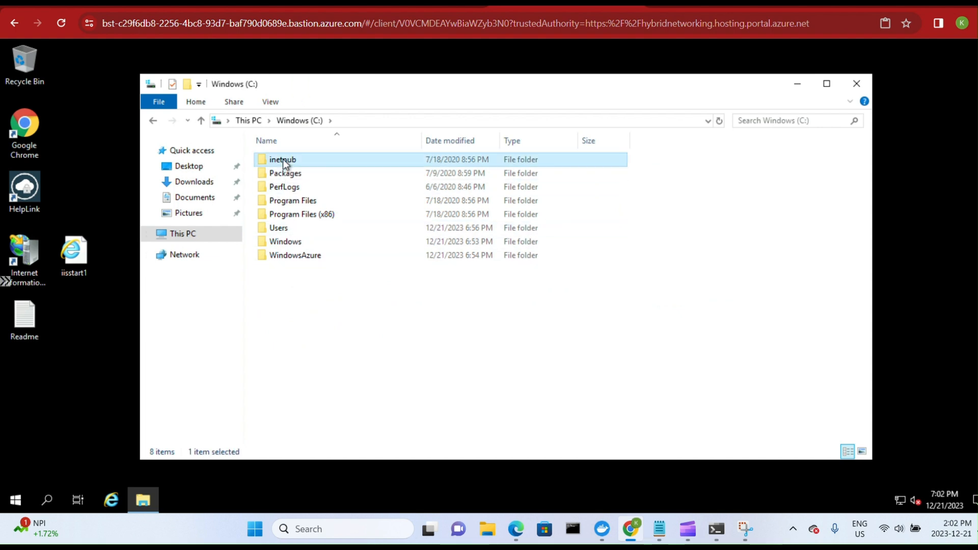
{"action": "double_click", "coordinate": [292, 214]}
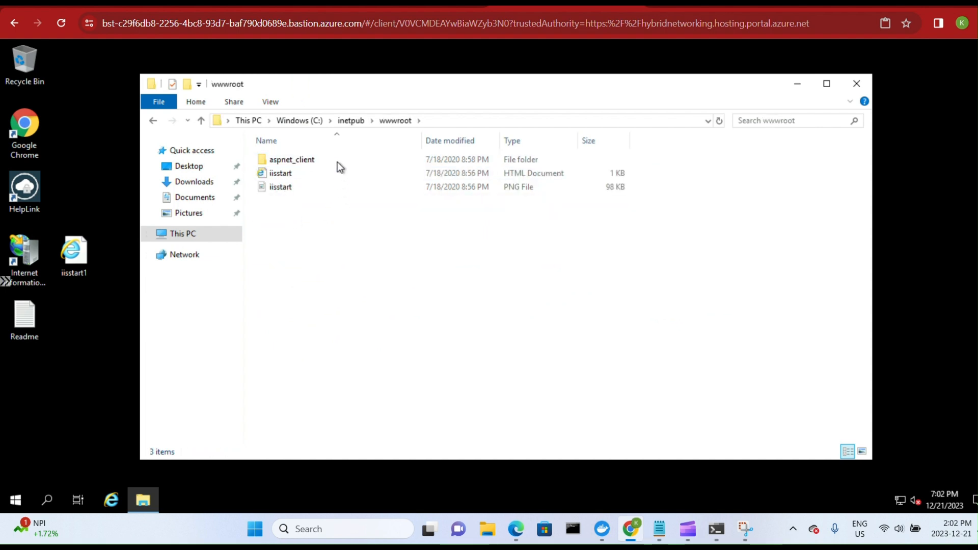
Move iisstart1 into wwwroot and rename the default iisstart page to iisstart2.
{"action": "left_click_drag", "start_coordinate": [74, 256], "coordinate": [297, 227]}
{"action": "right_click", "coordinate": [276, 175]}
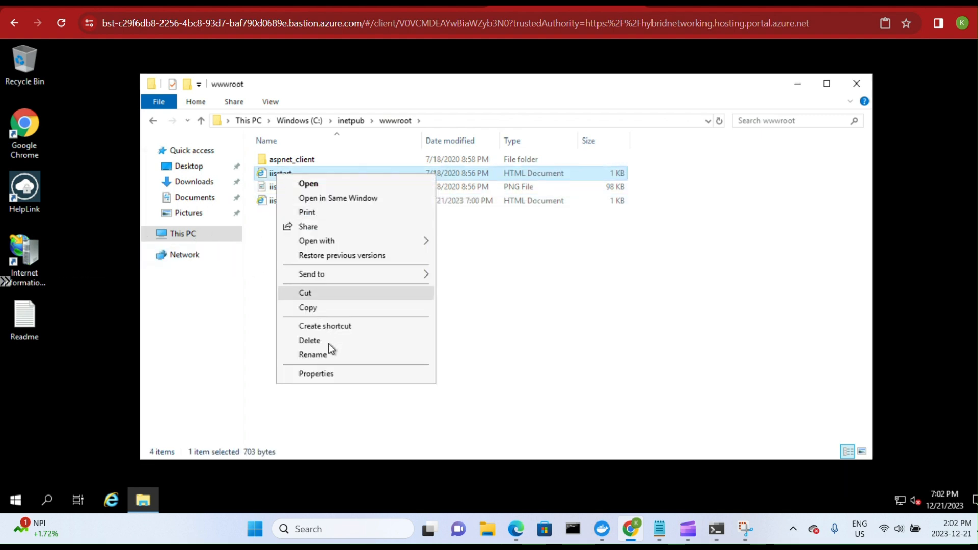
{"action": "left_click", "coordinate": [326, 356]}
{"action": "left_click", "coordinate": [293, 173]}
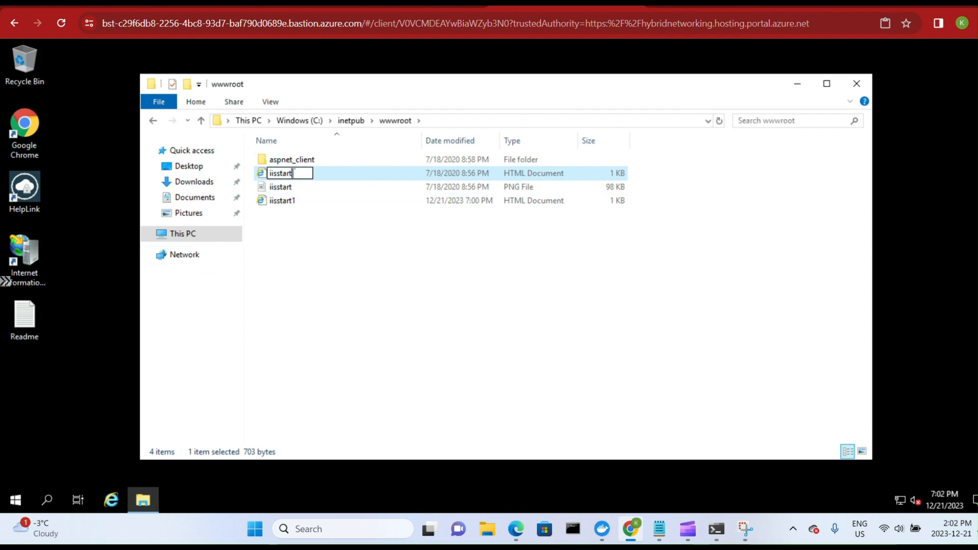
{"action": "type", "text": "2"}
{"action": "key", "text": "Return"}
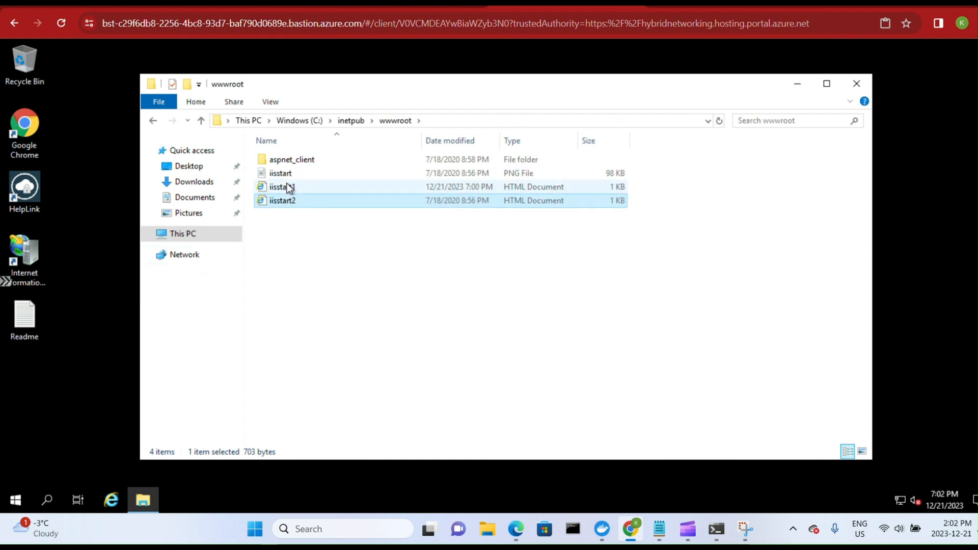
Rename iisstart1 to iisstart.
{"action": "left_click", "coordinate": [288, 189]}
{"action": "right_click", "coordinate": [289, 189]}
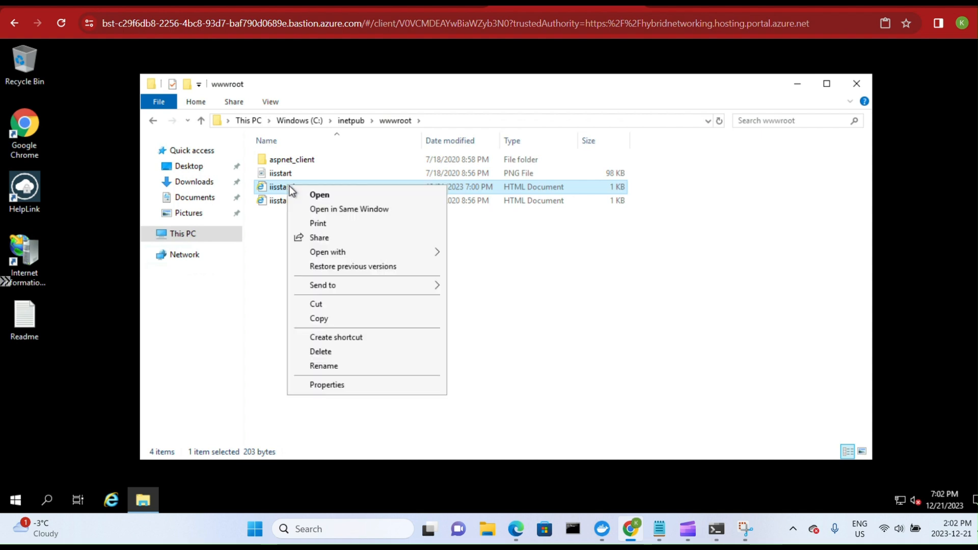
{"action": "left_click", "coordinate": [334, 366]}
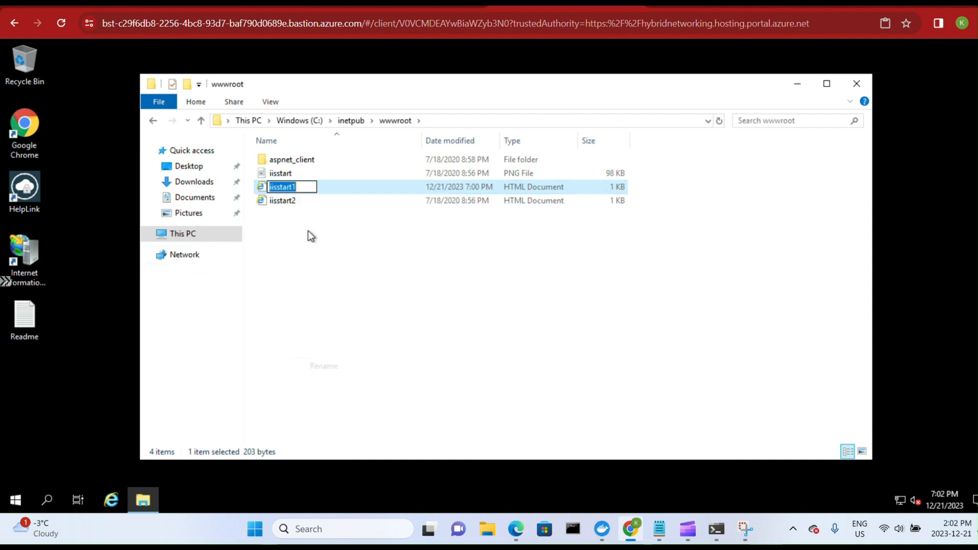
{"action": "left_click", "coordinate": [301, 187]}
{"action": "key", "text": "BackSpace"}
{"action": "left_click", "coordinate": [301, 257]}
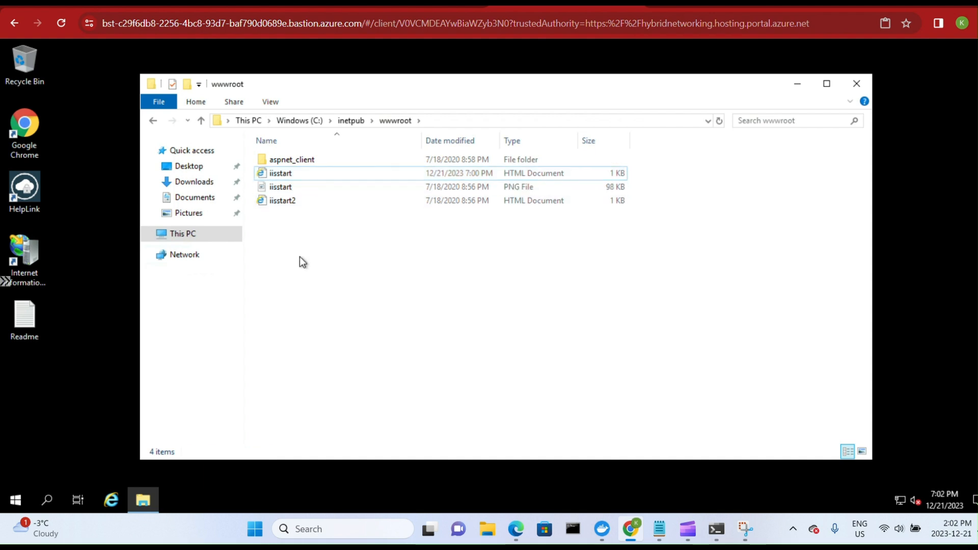
In IIS Manager, rename the Default Web Site to WEB01.
{"action": "left_click", "coordinate": [859, 84]}
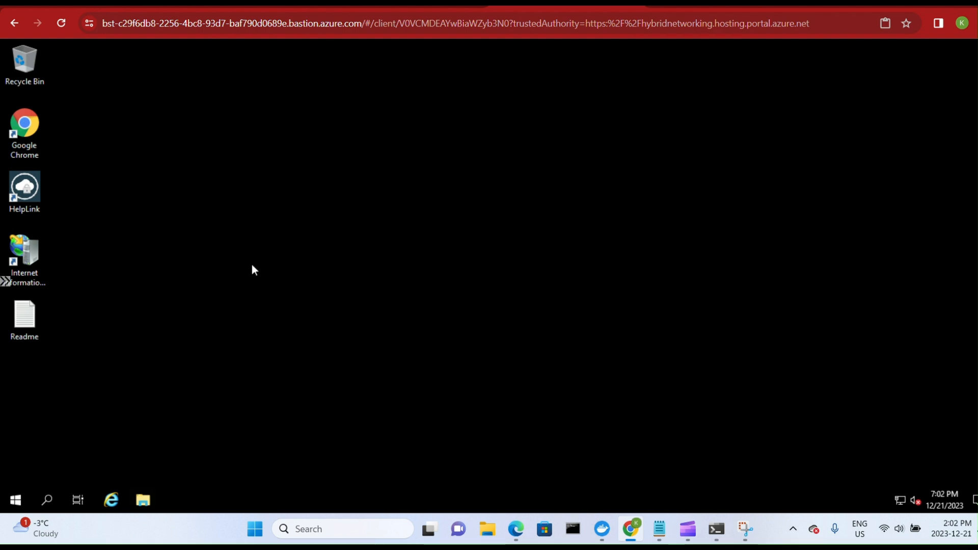
{"action": "double_click", "coordinate": [26, 255]}
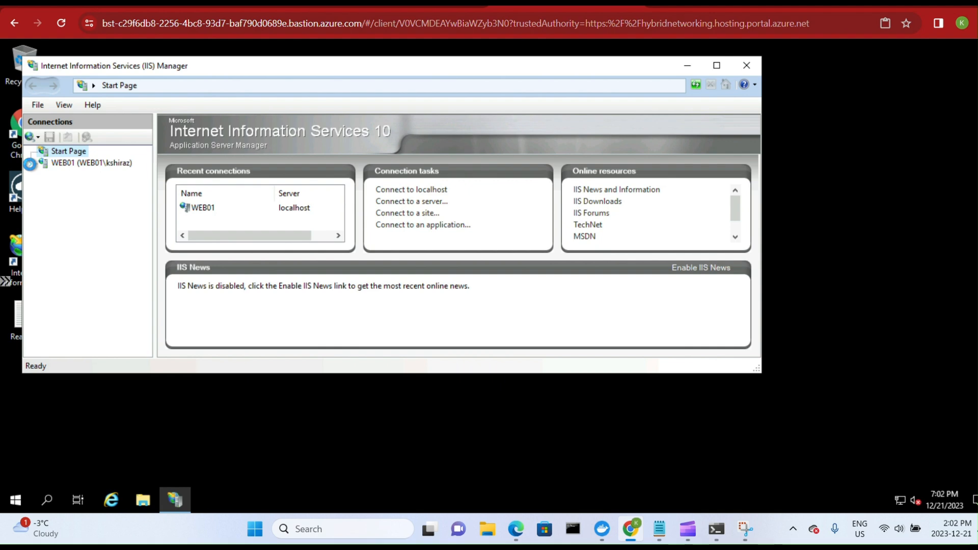
{"action": "left_click", "coordinate": [90, 163]}
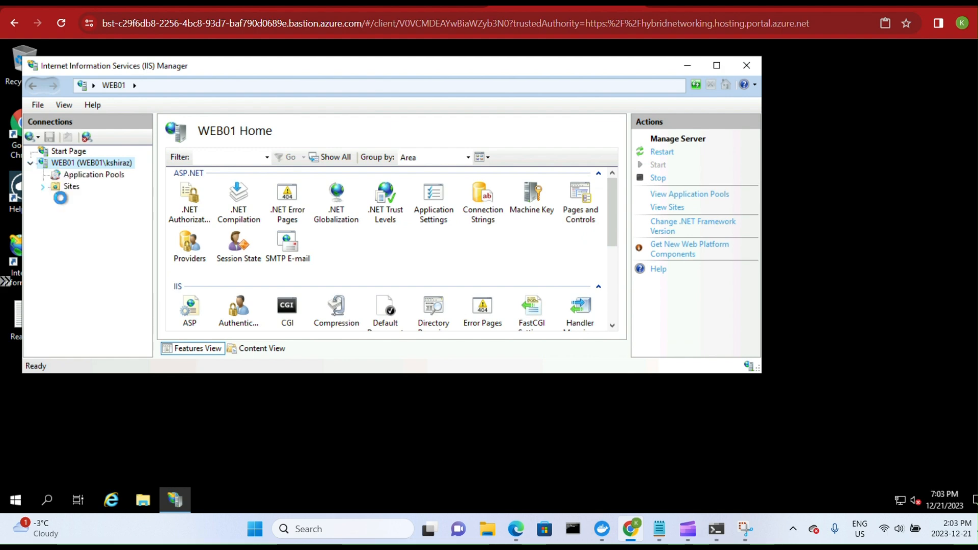
{"action": "left_click", "coordinate": [111, 203]}
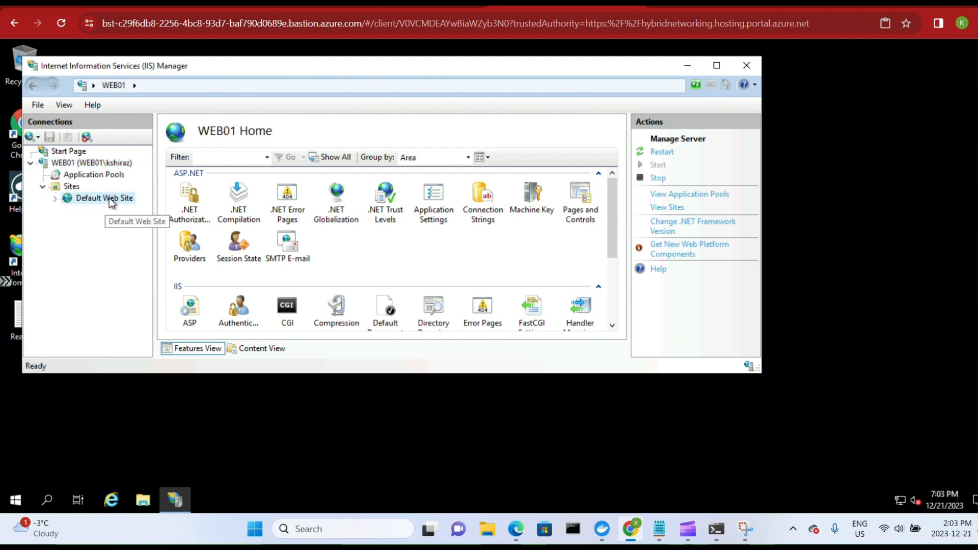
{"action": "right_click", "coordinate": [111, 202]}
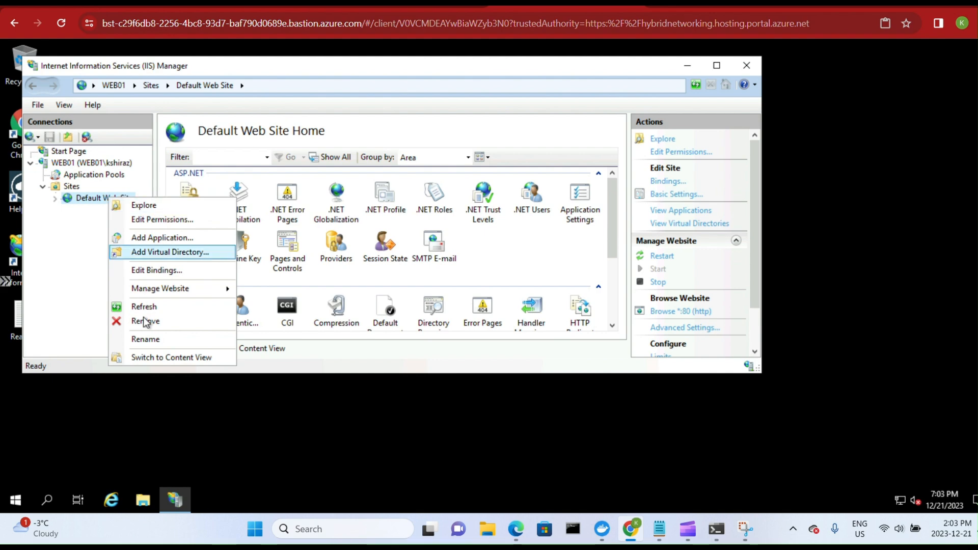
{"action": "left_click", "coordinate": [146, 339]}
{"action": "key", "text": "BackSpace"}
{"action": "type", "text": "WE"}
{"action": "type", "text": "B01"}
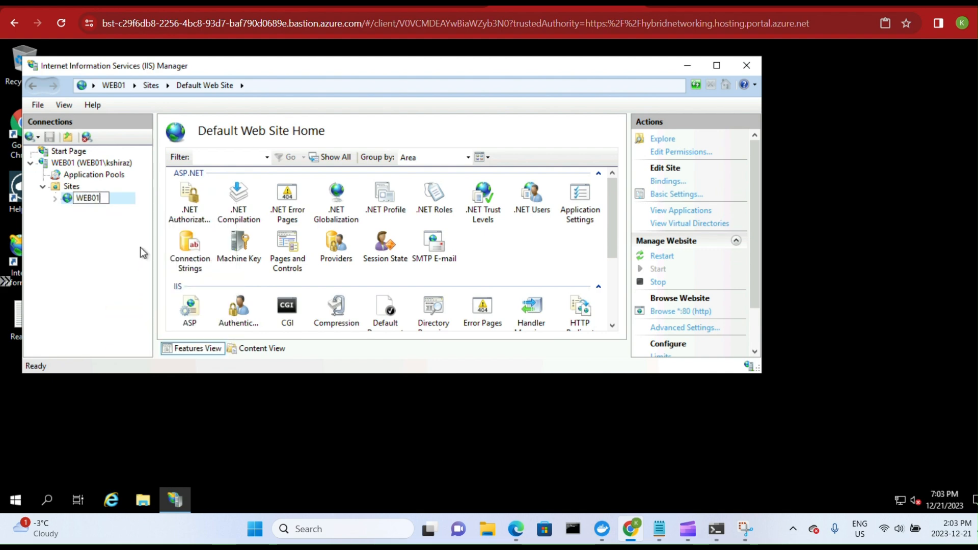
{"action": "key", "text": "Return"}
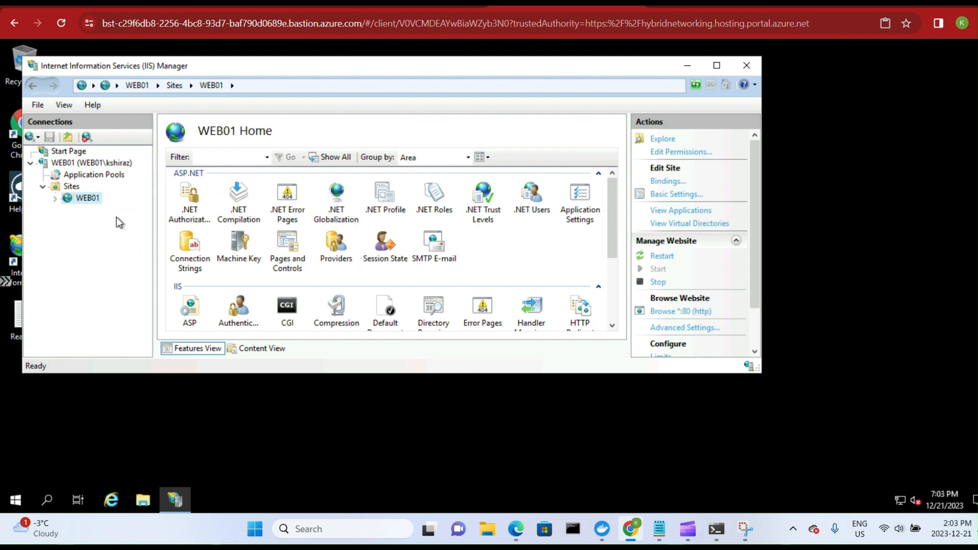
Stop and restart the WEB01 web server, then browse the WEB01 site on localhost port 80.
{"action": "left_click", "coordinate": [88, 164]}
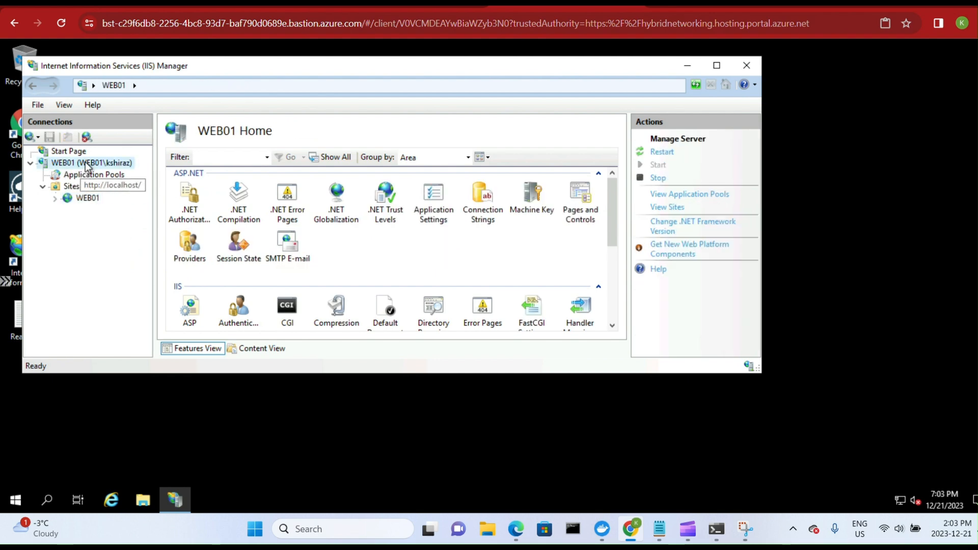
{"action": "right_click", "coordinate": [87, 166]}
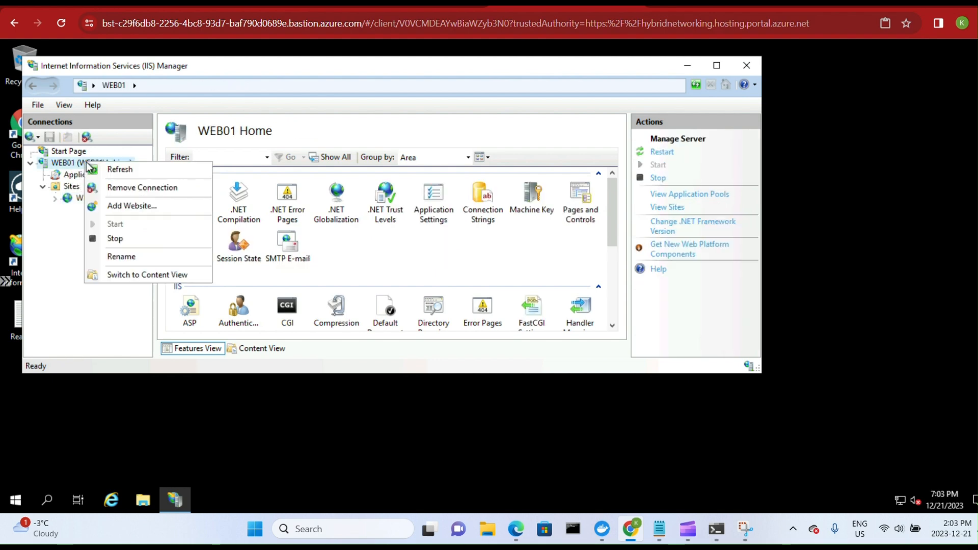
{"action": "left_click", "coordinate": [115, 238]}
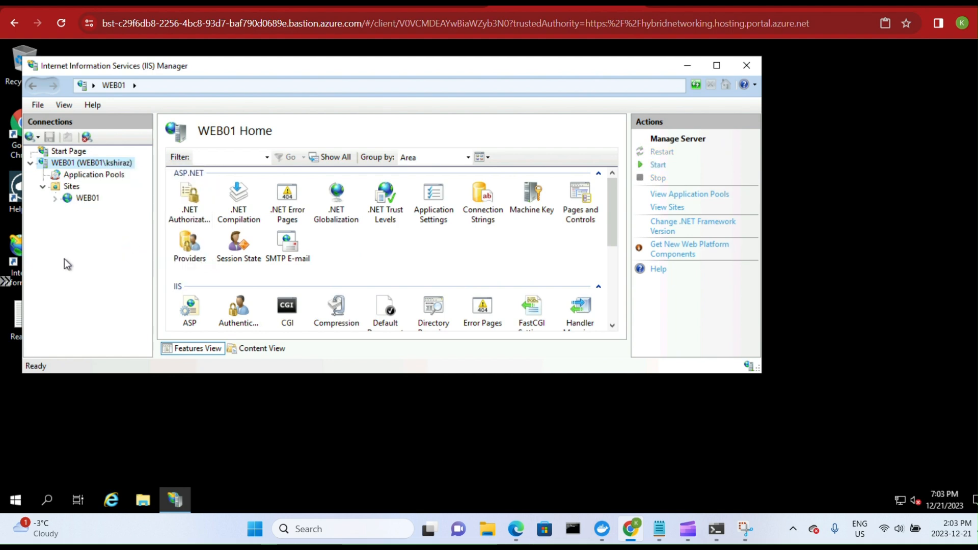
{"action": "left_click", "coordinate": [657, 164]}
{"action": "left_click", "coordinate": [87, 199]}
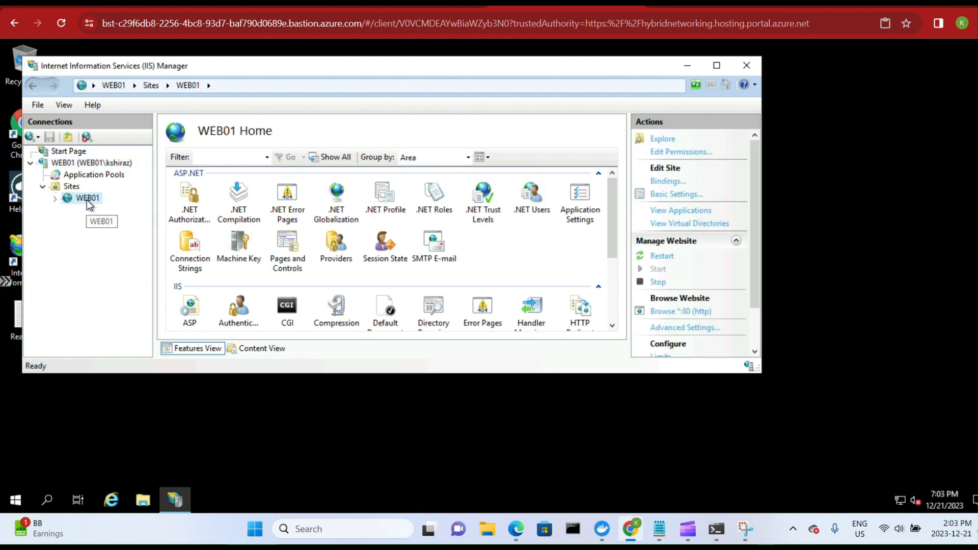
{"action": "left_click", "coordinate": [683, 312]}
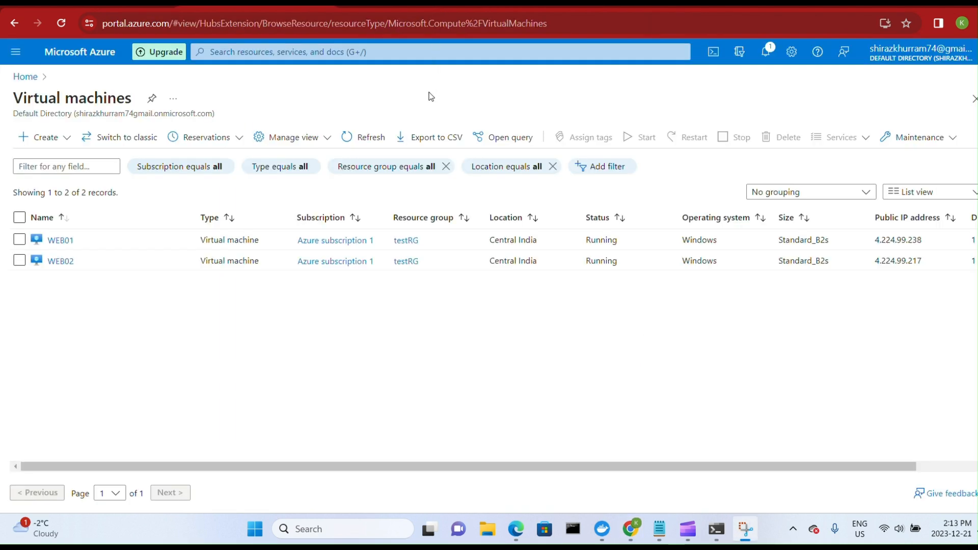
Start creating a new application gateway from the Application gateways service.
{"action": "left_click", "coordinate": [30, 82]}
{"action": "left_click", "coordinate": [252, 50]}
{"action": "type", "text": "Applica"}
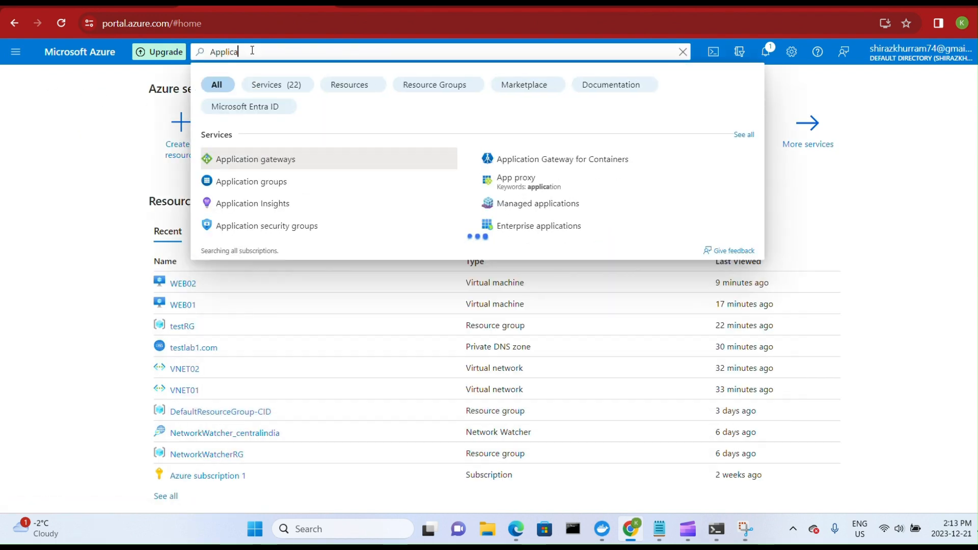
{"action": "left_click", "coordinate": [276, 160]}
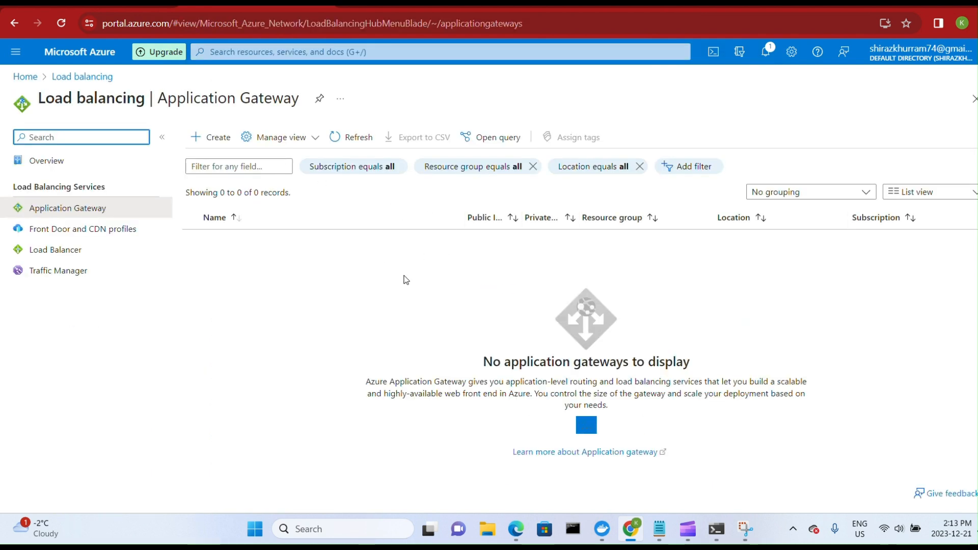
{"action": "left_click", "coordinate": [199, 142]}
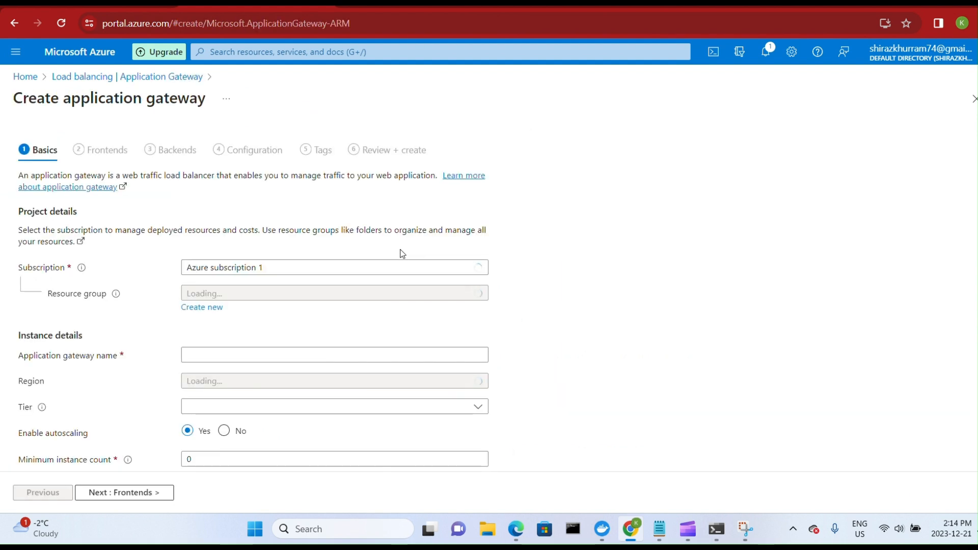
Set resource group testRG, gateway name APPGW1 and region UK South.
{"action": "left_click", "coordinate": [274, 295]}
{"action": "left_click", "coordinate": [227, 377]}
{"action": "scroll", "coordinate": [244, 357], "scroll_direction": "down", "scroll_amount": 3}
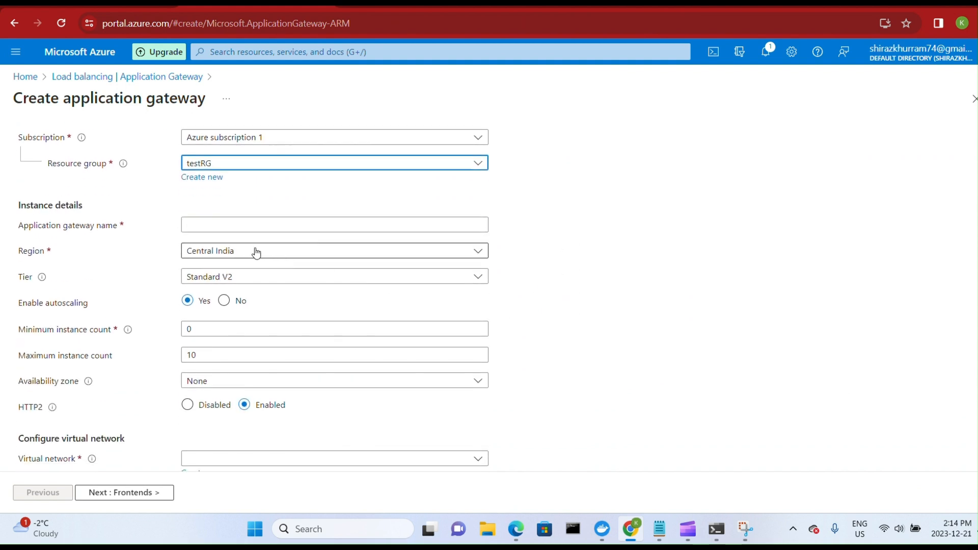
{"action": "left_click", "coordinate": [235, 224]}
{"action": "type", "text": "APPGW1"}
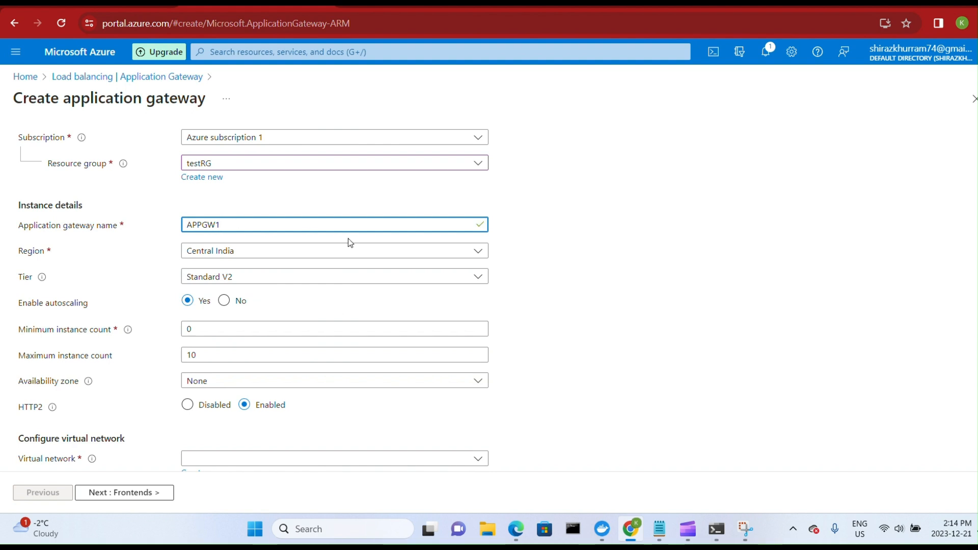
{"action": "left_click", "coordinate": [466, 251]}
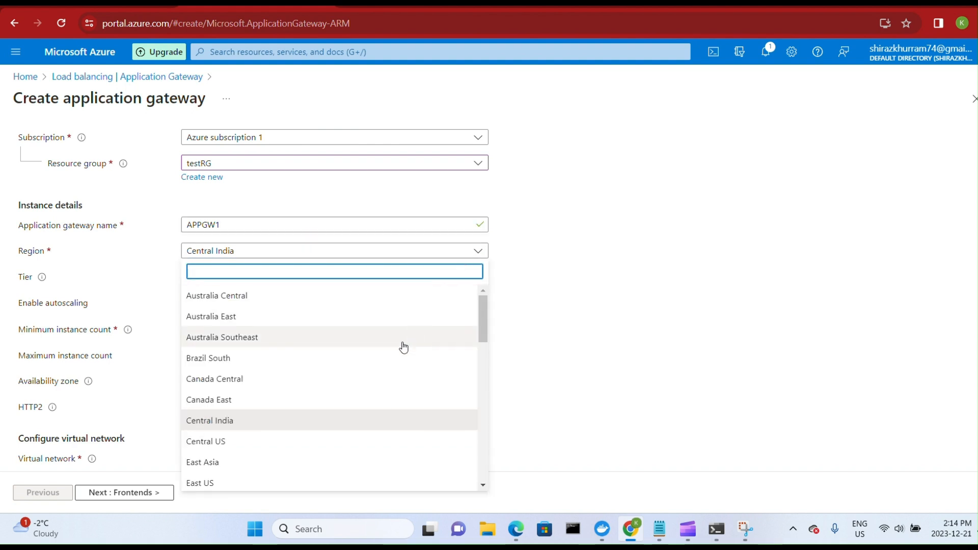
{"action": "scroll", "coordinate": [329, 390], "scroll_direction": "down", "scroll_amount": 5}
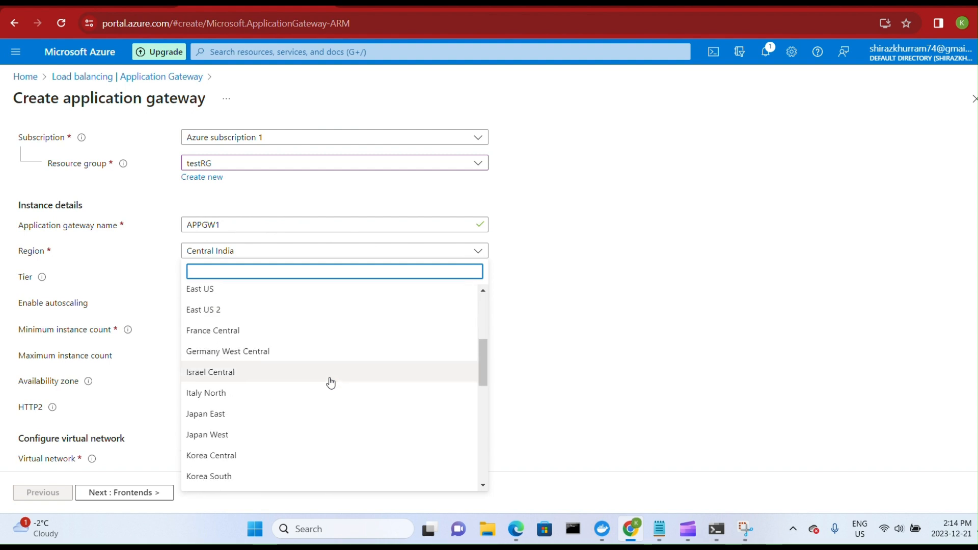
{"action": "scroll", "coordinate": [330, 383], "scroll_direction": "up", "scroll_amount": 3}
{"action": "scroll", "coordinate": [331, 383], "scroll_direction": "down", "scroll_amount": 4}
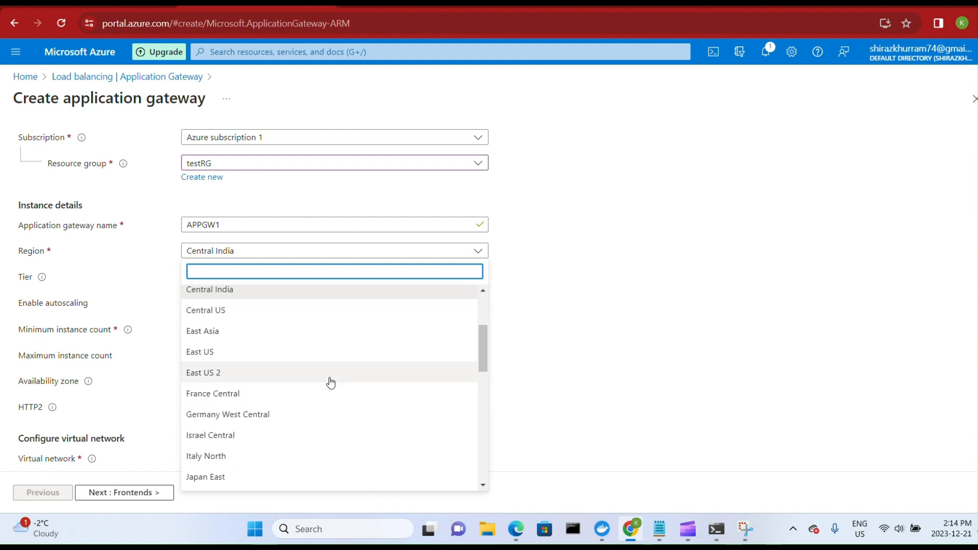
{"action": "scroll", "coordinate": [331, 383], "scroll_direction": "down", "scroll_amount": 5}
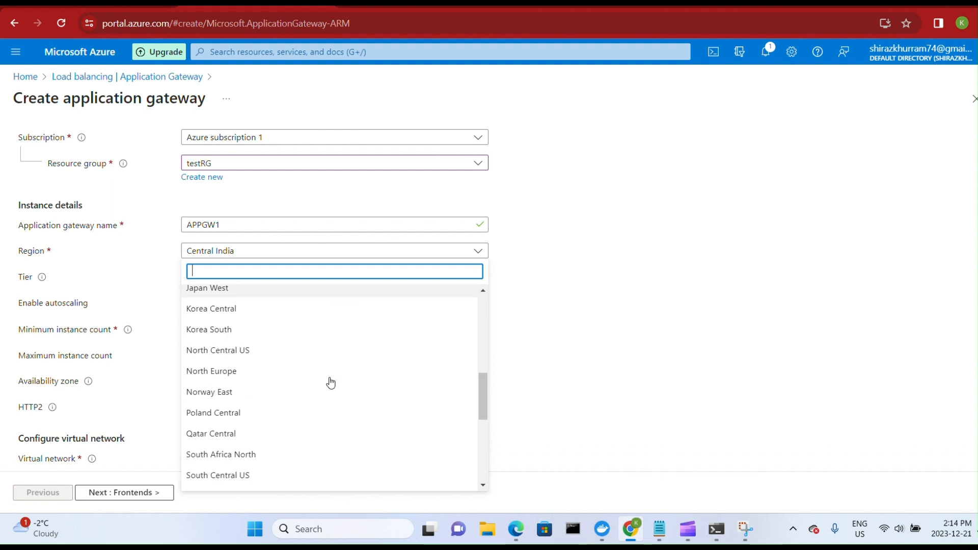
{"action": "left_click", "coordinate": [235, 422]}
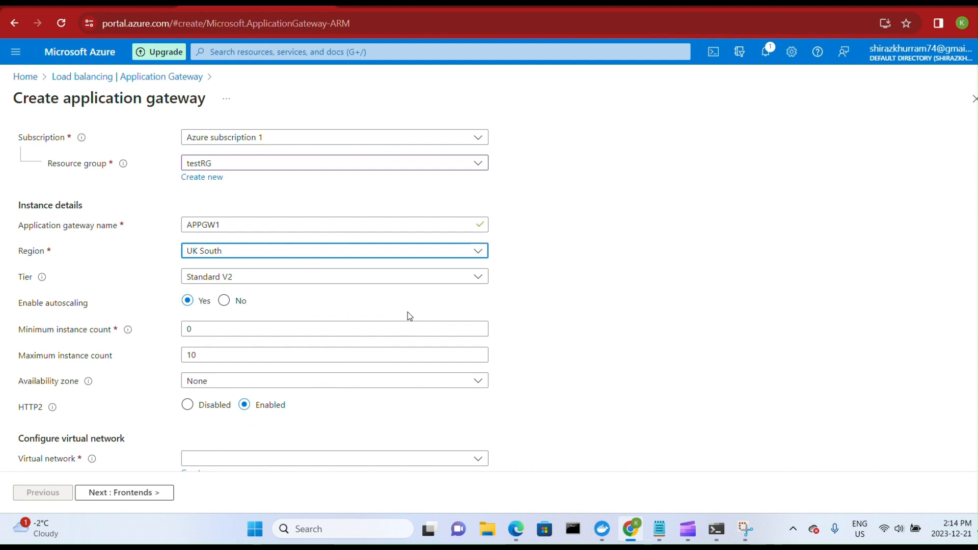
Keep tier Standard V2, disable autoscaling, choose zones 1 and 3, and use VNET02.
{"action": "left_click", "coordinate": [392, 279]}
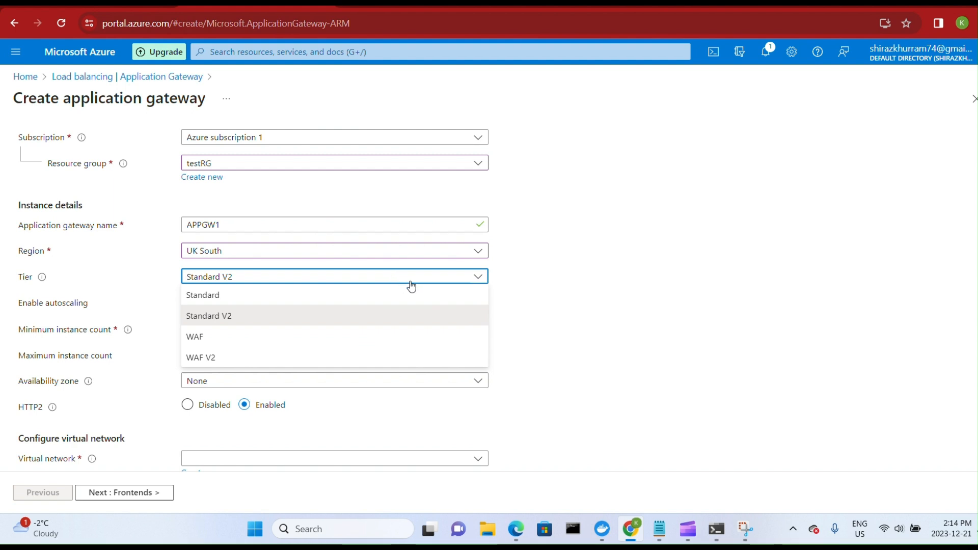
{"action": "left_click", "coordinate": [312, 320]}
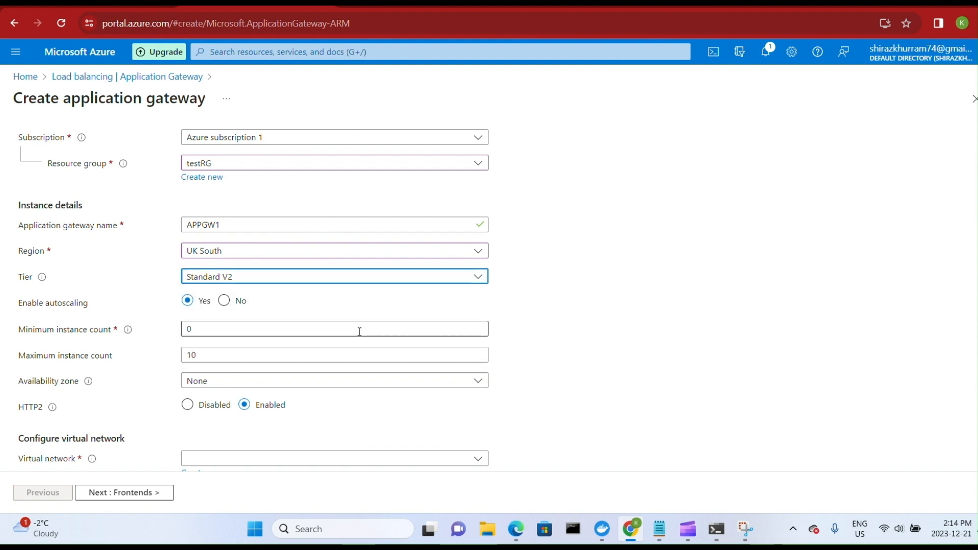
{"action": "left_click", "coordinate": [224, 302]}
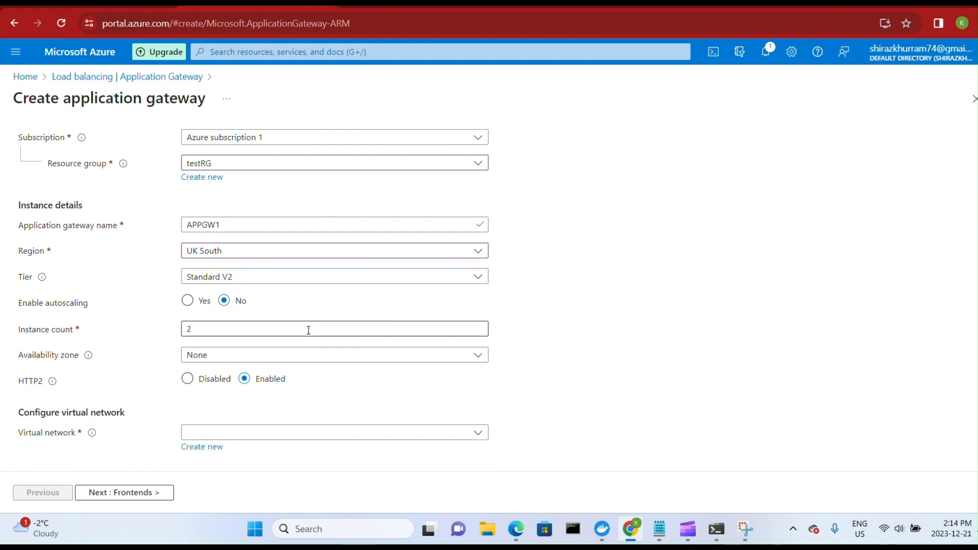
{"action": "left_click", "coordinate": [477, 357]}
{"action": "left_click", "coordinate": [210, 397]}
{"action": "left_click", "coordinate": [209, 416]}
{"action": "left_click", "coordinate": [700, 409]}
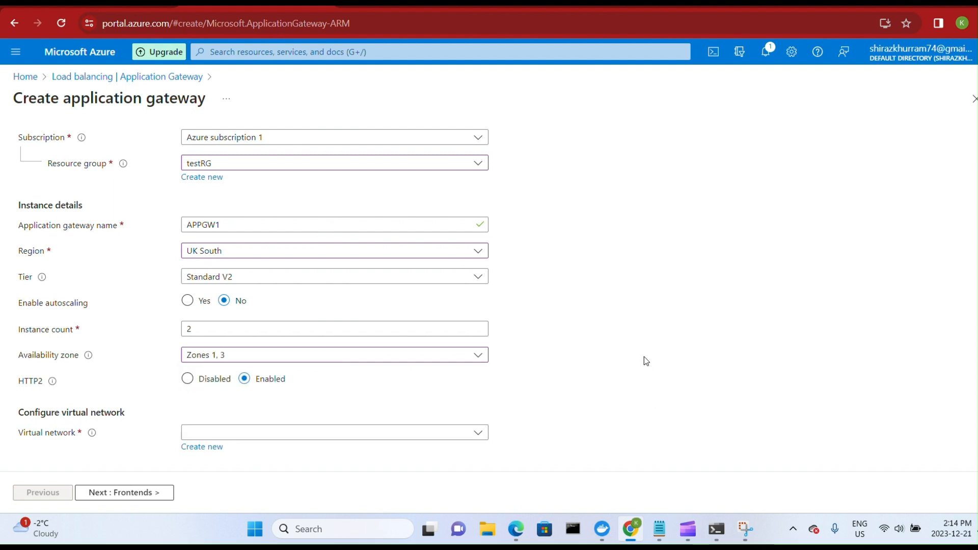
{"action": "scroll", "coordinate": [643, 373], "scroll_direction": "down", "scroll_amount": 1}
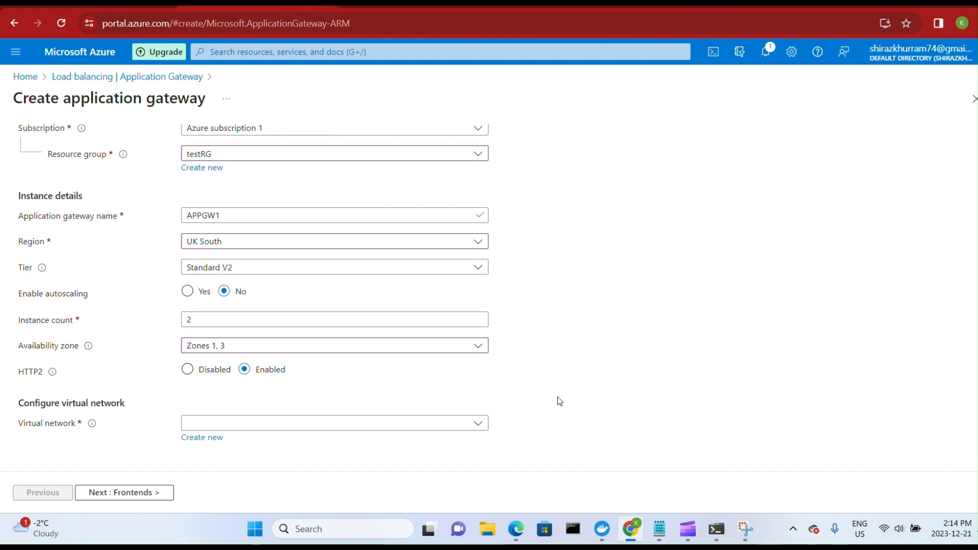
{"action": "left_click", "coordinate": [446, 425]}
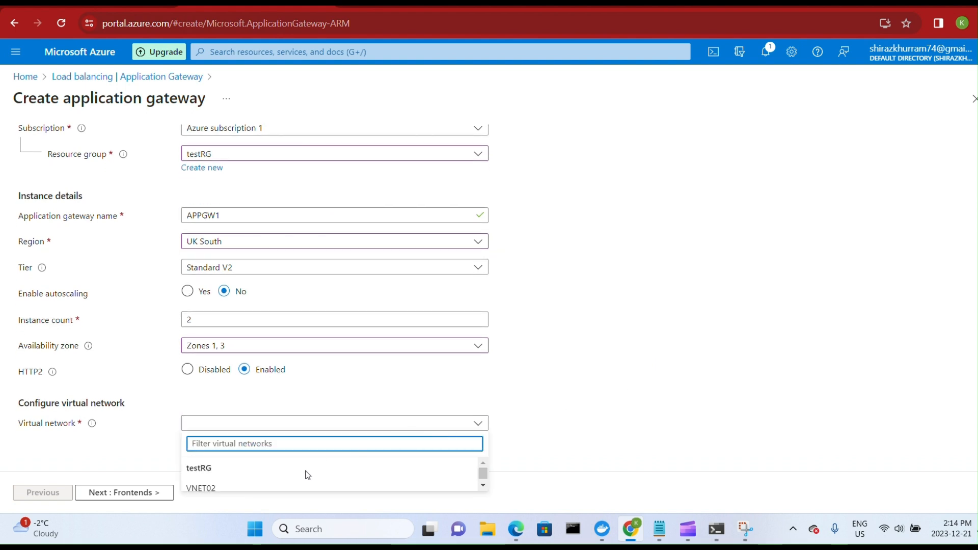
{"action": "left_click", "coordinate": [303, 488]}
{"action": "scroll", "coordinate": [586, 426], "scroll_direction": "down", "scroll_amount": 2}
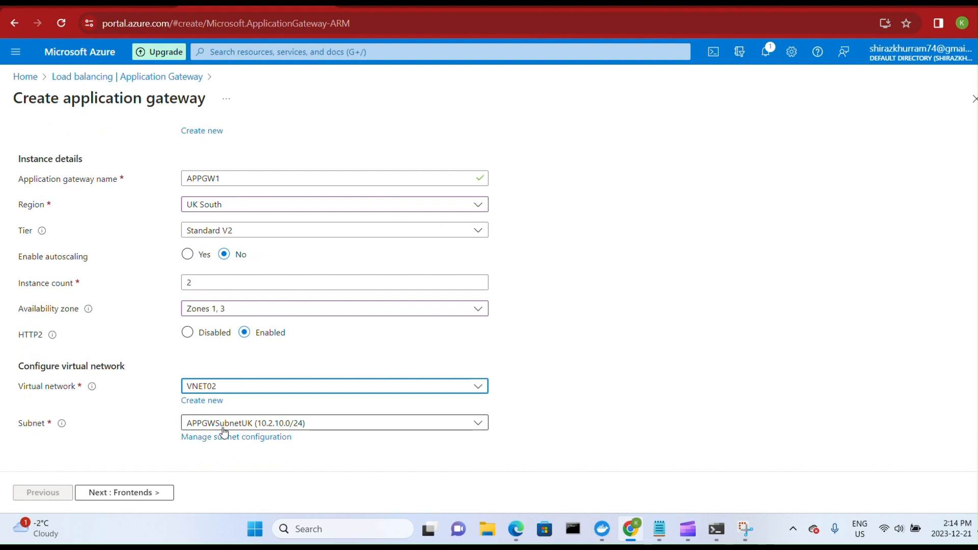
{"action": "left_click", "coordinate": [142, 494]}
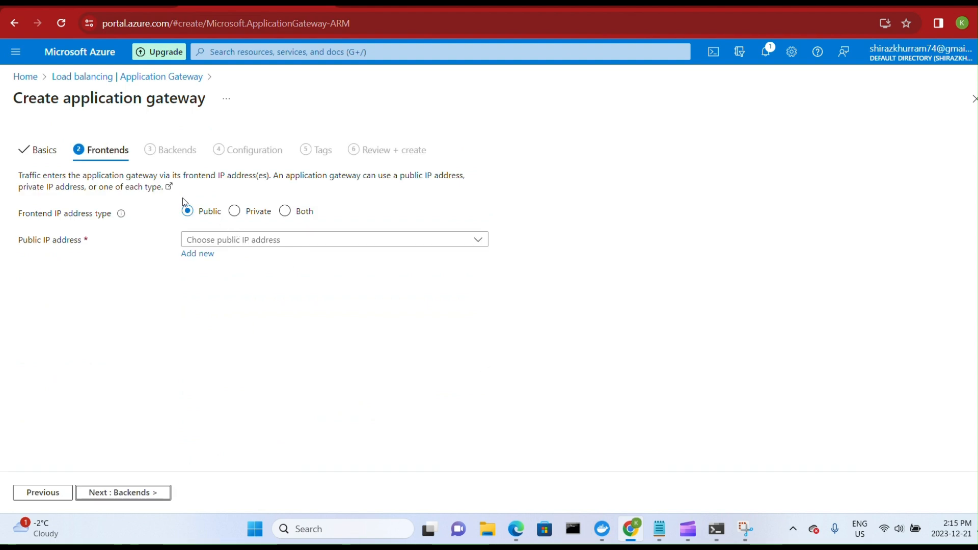
Create a new frontend public IP address named APPGW1pubip.
{"action": "left_click", "coordinate": [202, 255]}
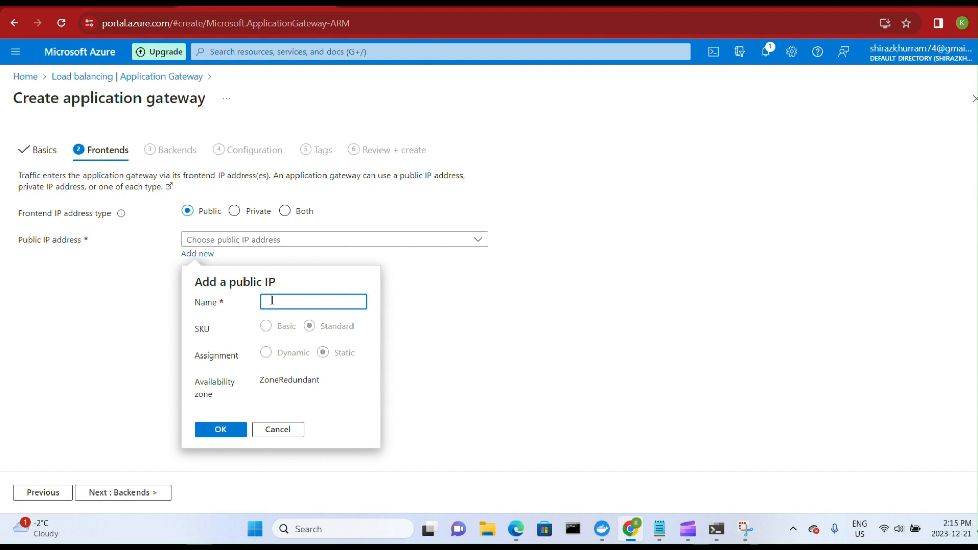
{"action": "type", "text": "APPGW1pubip"}
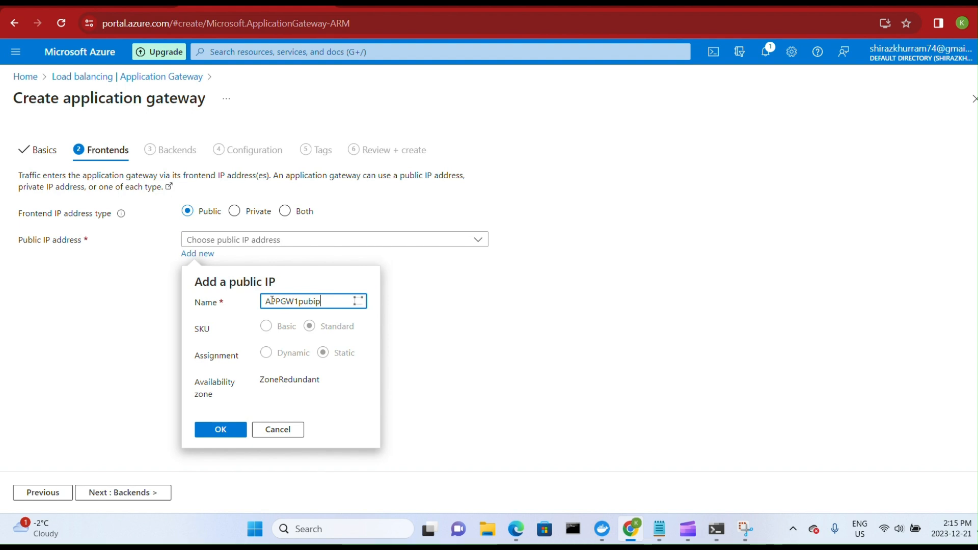
{"action": "left_click", "coordinate": [234, 437]}
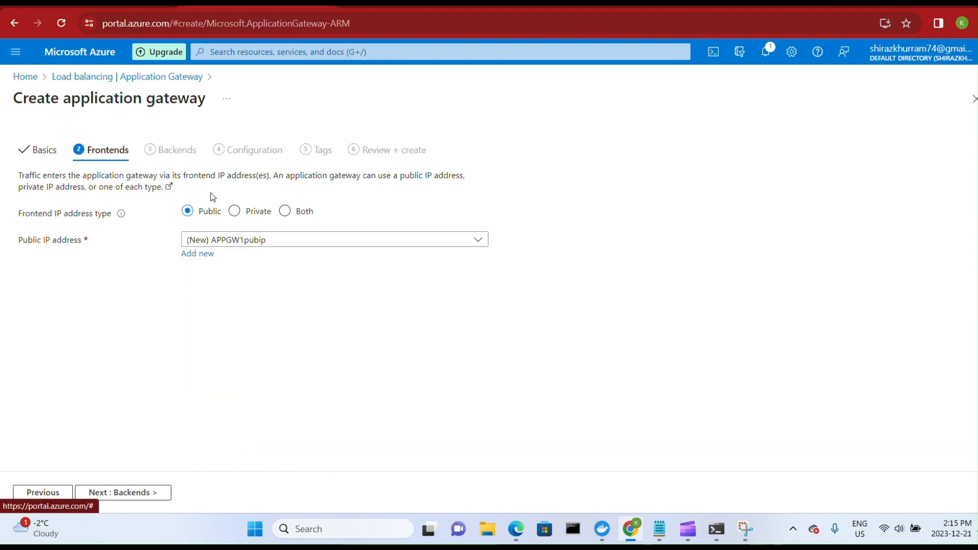
{"action": "left_click", "coordinate": [122, 495]}
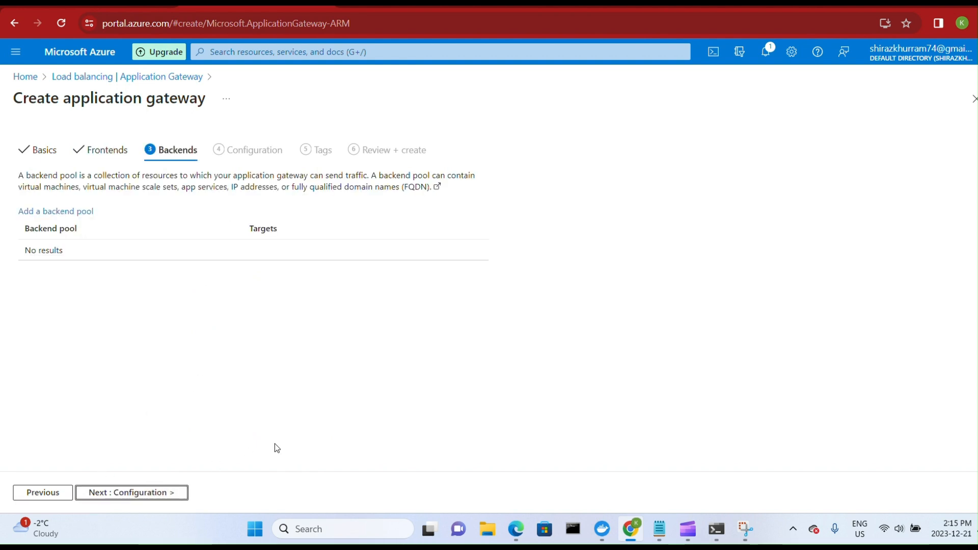
Add backendpool1 with FQDN targets WEB01.testlab1.com and WEB02.teslab2.com.
{"action": "left_click", "coordinate": [66, 211]}
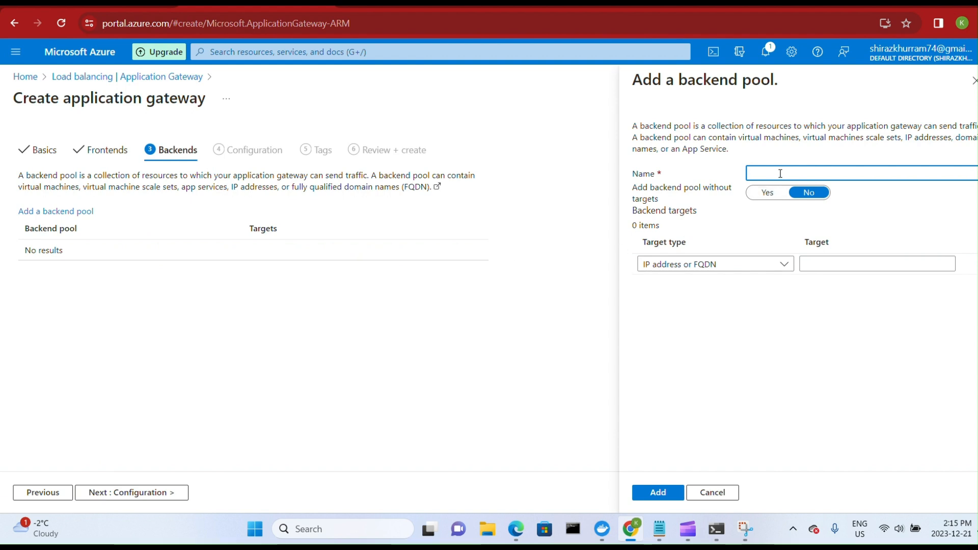
{"action": "type", "text": "backendpool1"}
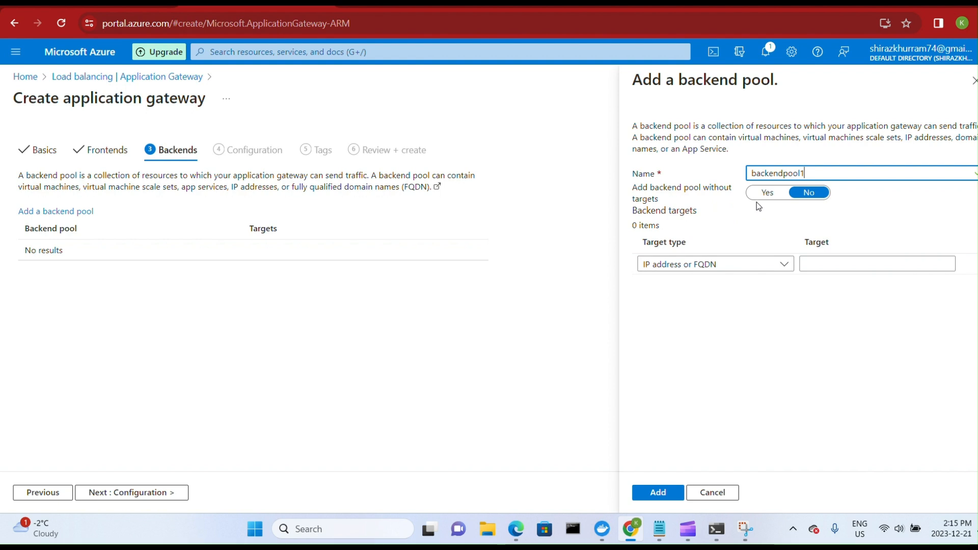
{"action": "left_click", "coordinate": [764, 193]}
{"action": "left_click", "coordinate": [808, 193]}
{"action": "left_click", "coordinate": [727, 270]}
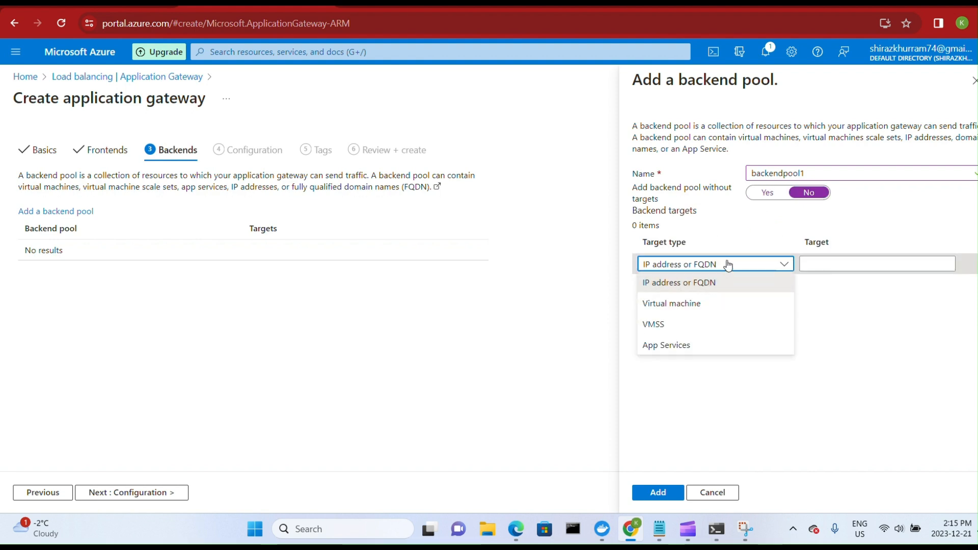
{"action": "left_click", "coordinate": [842, 261]}
{"action": "type", "text": "Q"}
{"action": "key", "text": "BackSpace"}
{"action": "type", "text": "WEB01"}
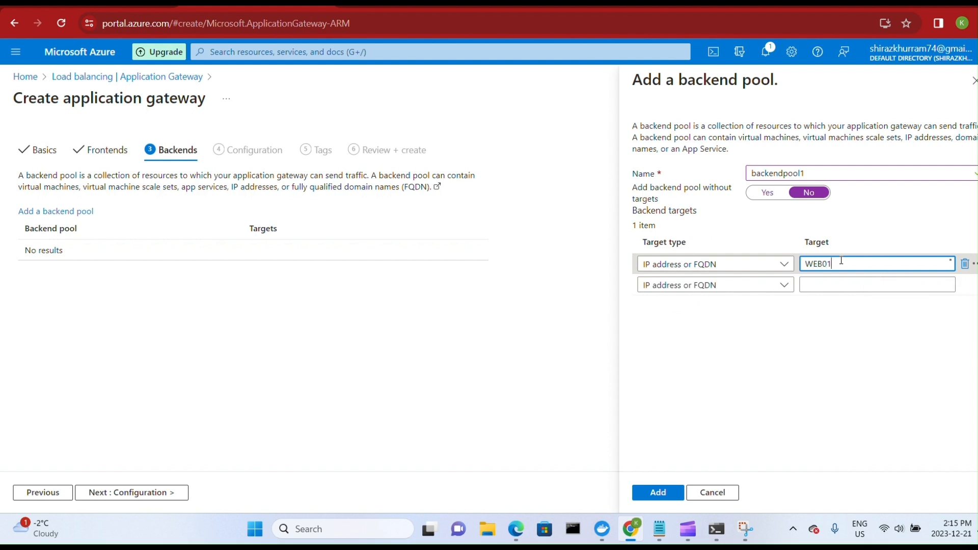
{"action": "type", "text": ".testlab1.com"}
{"action": "left_click", "coordinate": [846, 286]}
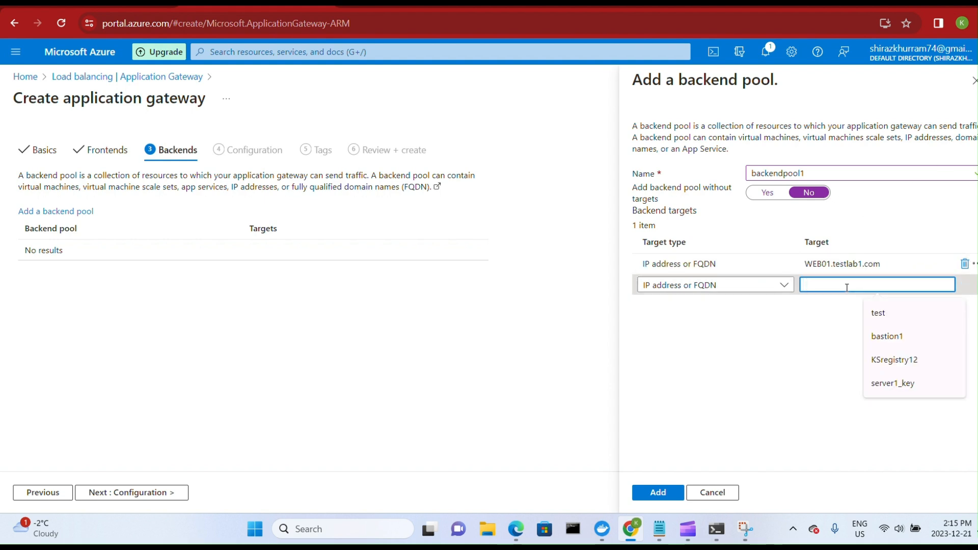
{"action": "type", "text": "WEB02.teslab2.com"}
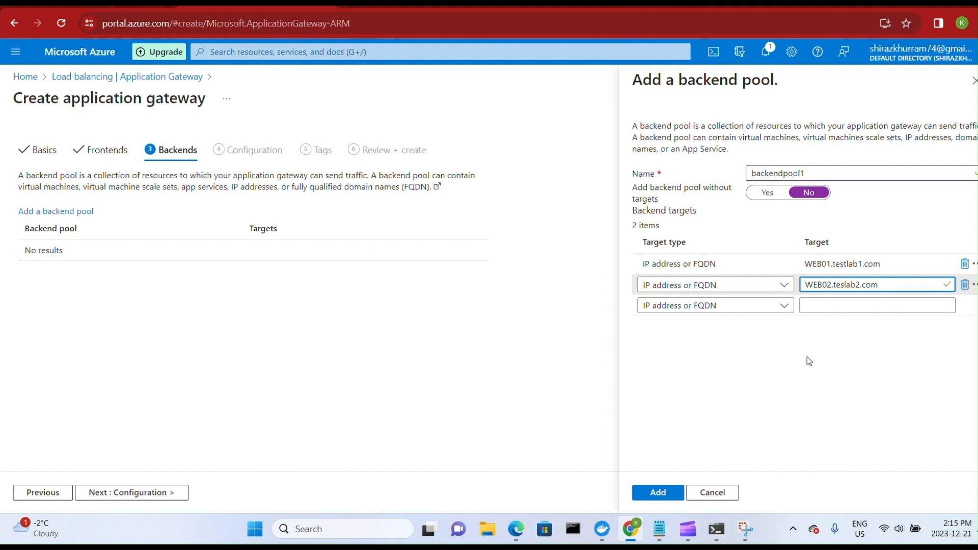
{"action": "left_click", "coordinate": [669, 492]}
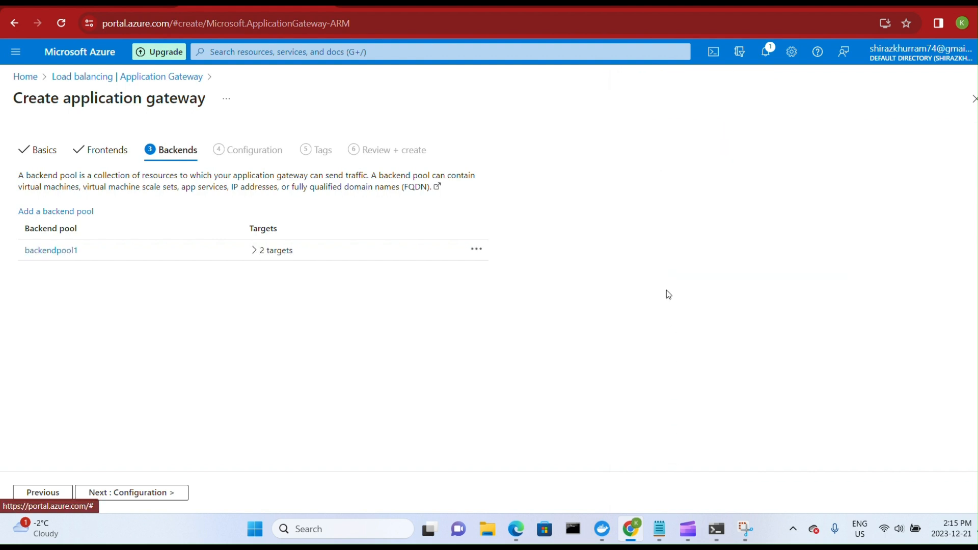
Begin routing rule rule1 with priority 100 and listener lsrctl1 on the Public frontend, port 80.
{"action": "left_click", "coordinate": [148, 491]}
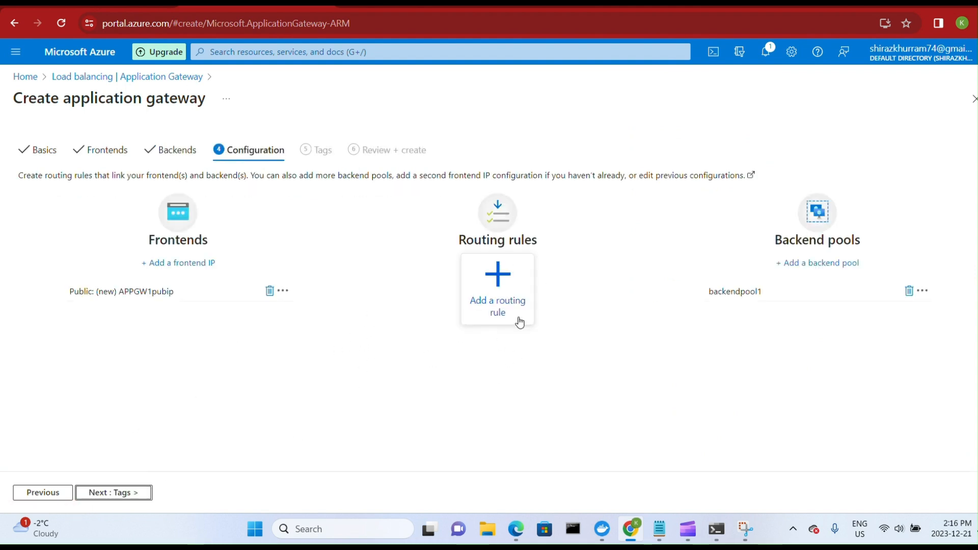
{"action": "left_click", "coordinate": [487, 298]}
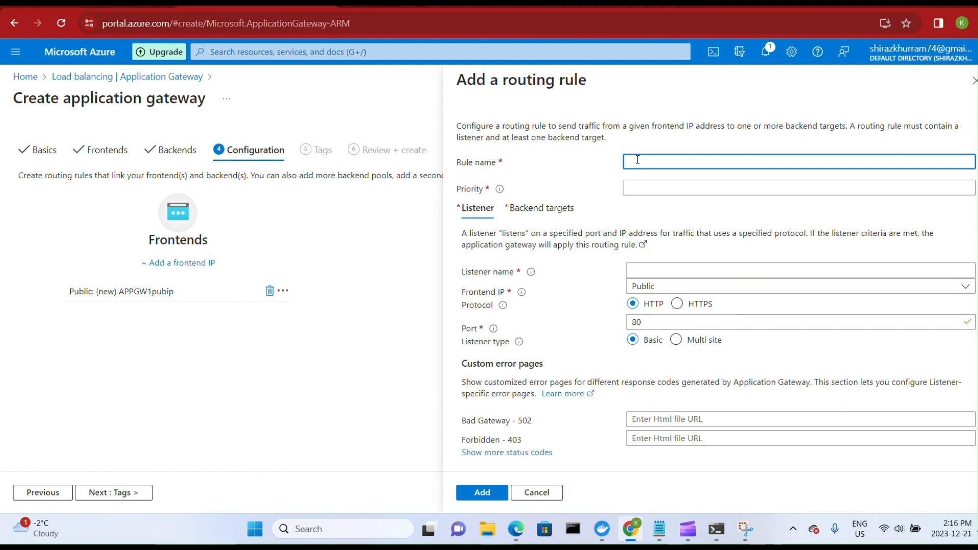
{"action": "left_click", "coordinate": [645, 190]}
{"action": "type", "text": "00"}
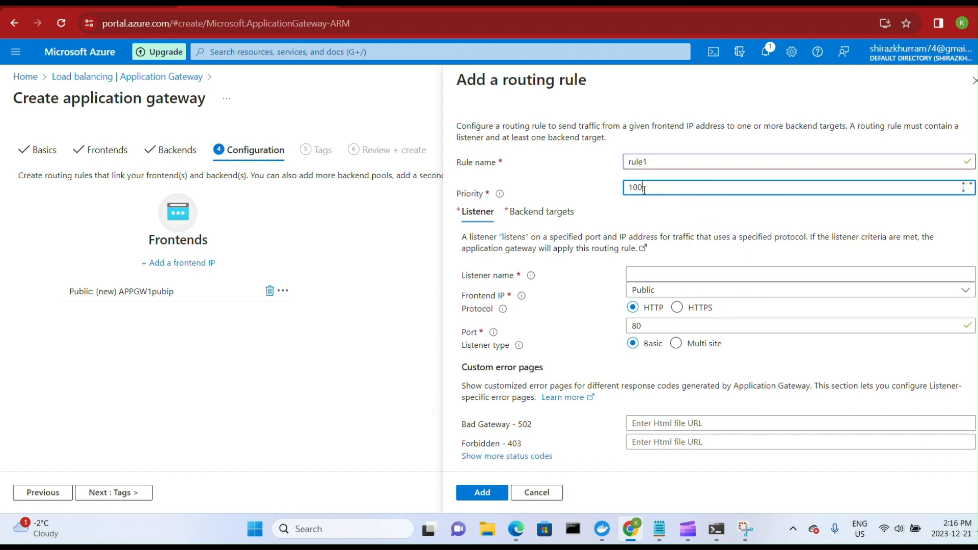
{"action": "left_click", "coordinate": [646, 275]}
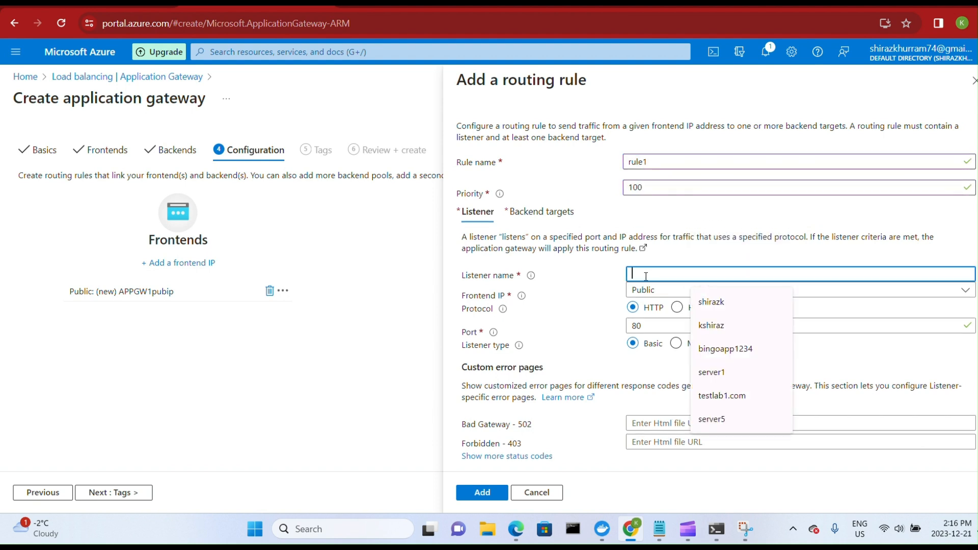
{"action": "type", "text": "lsrctl1"}
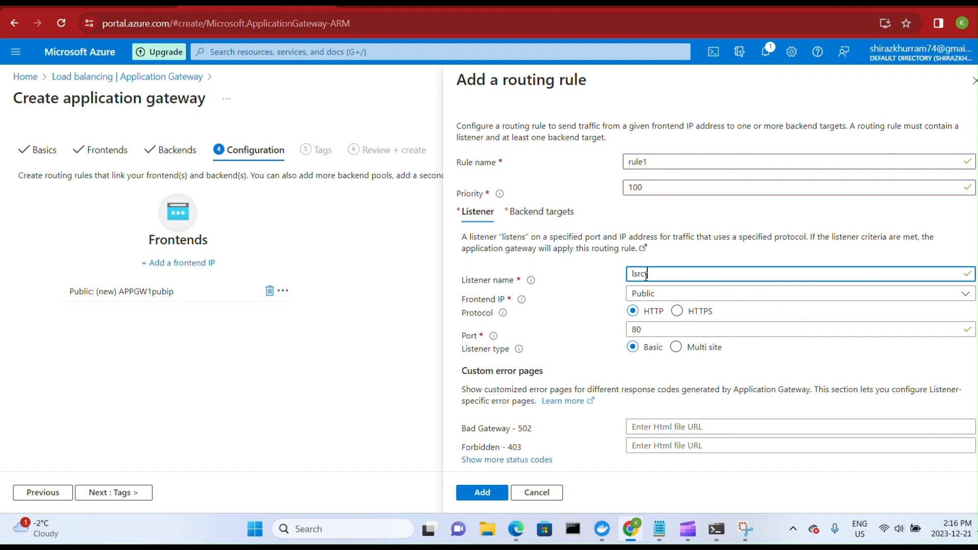
{"action": "left_click", "coordinate": [687, 301]}
{"action": "left_click", "coordinate": [687, 308]}
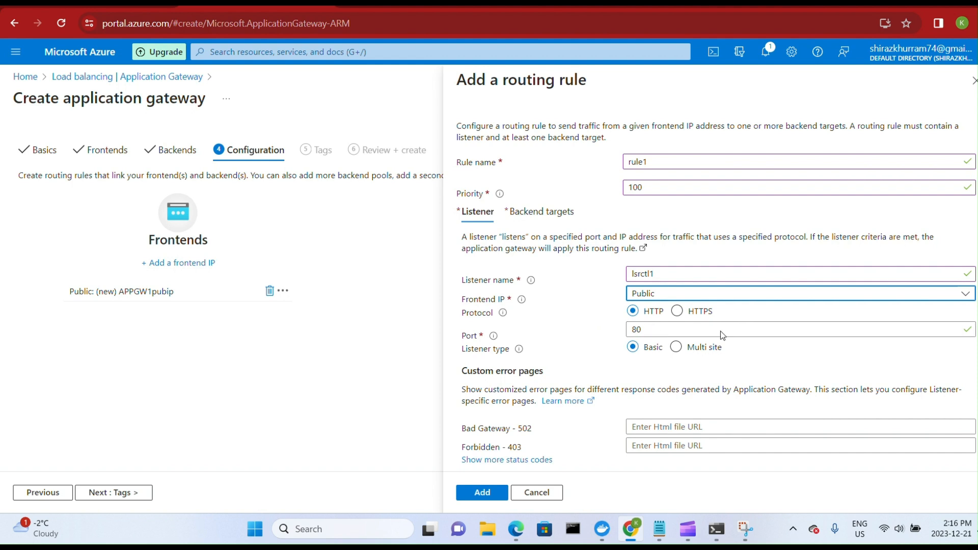
{"action": "scroll", "coordinate": [680, 372], "scroll_direction": "down", "scroll_amount": 1}
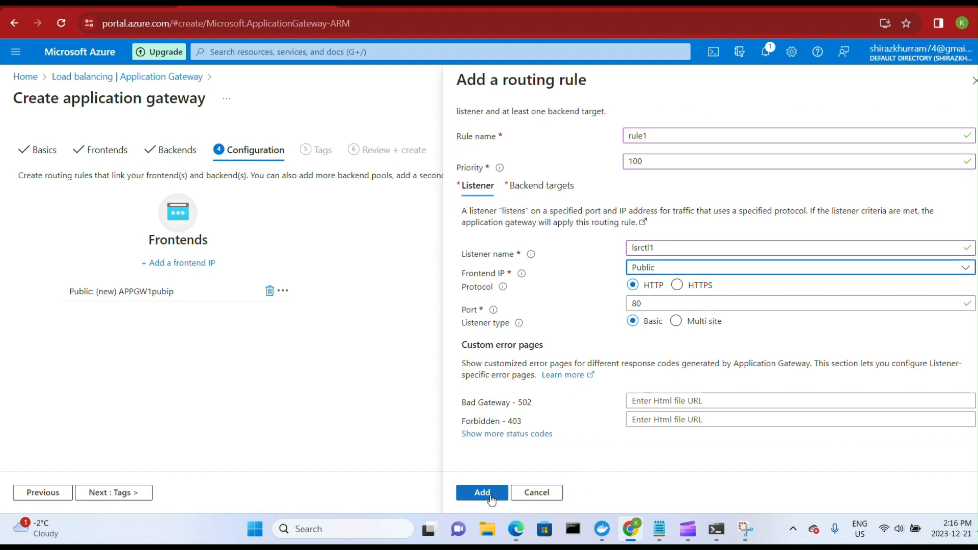
Target backendpool1 with new backendsetting1 using cookie-based affinity, and save rule1.
{"action": "left_click", "coordinate": [553, 186]}
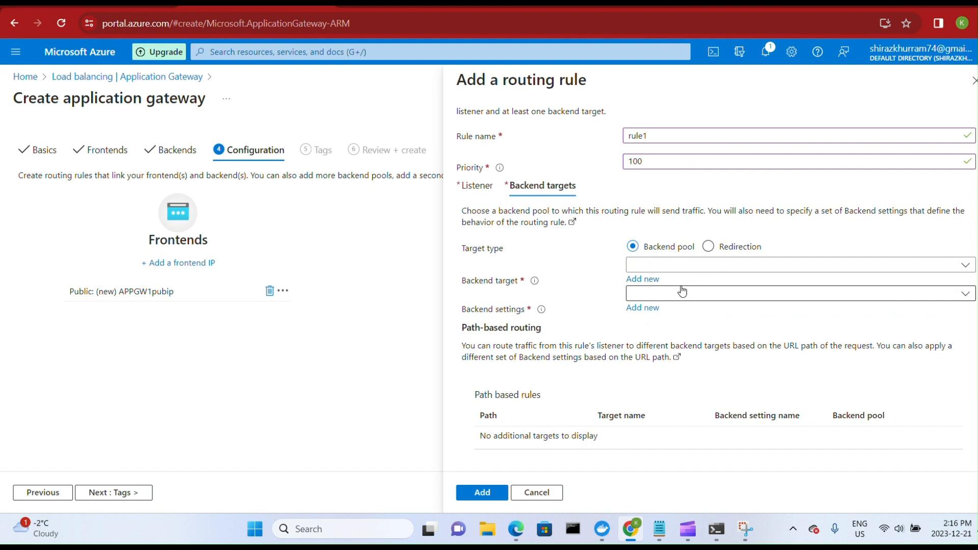
{"action": "left_click", "coordinate": [671, 270]}
{"action": "left_click", "coordinate": [665, 284]}
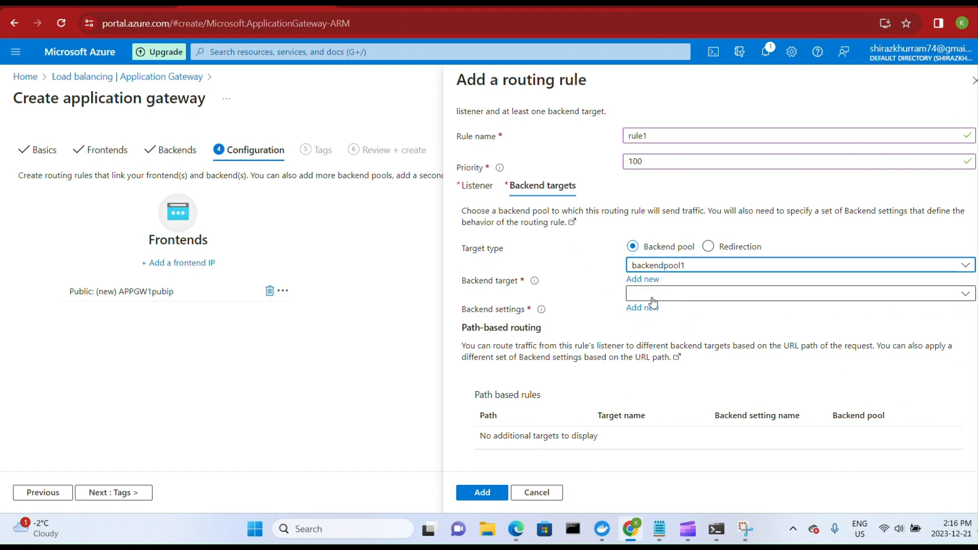
{"action": "left_click", "coordinate": [643, 308]}
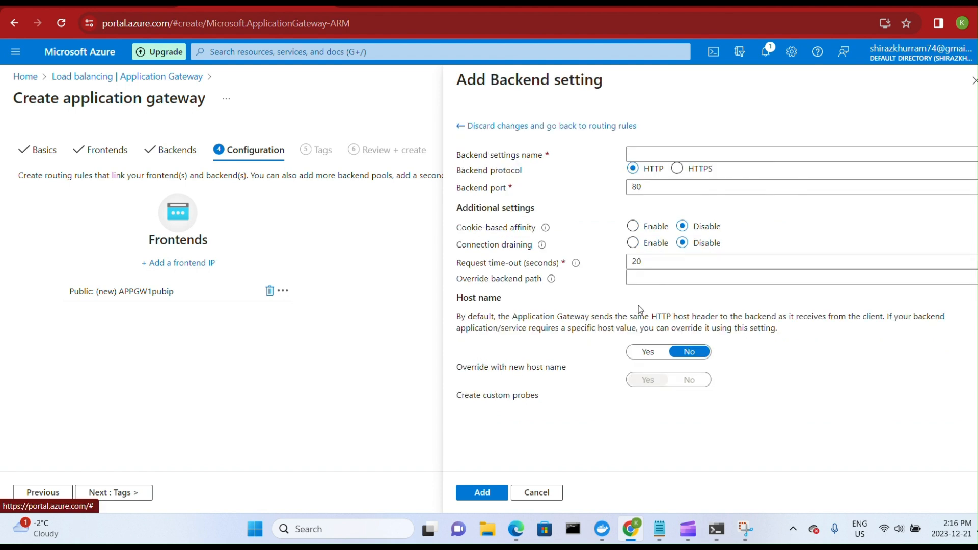
{"action": "left_click", "coordinate": [652, 152]}
{"action": "type", "text": "b"}
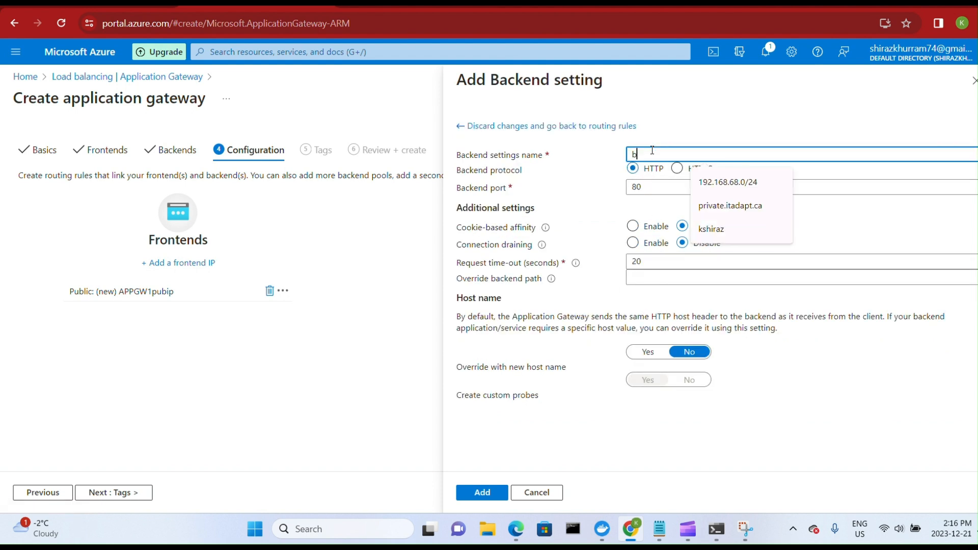
{"action": "type", "text": "ackendsetting1"}
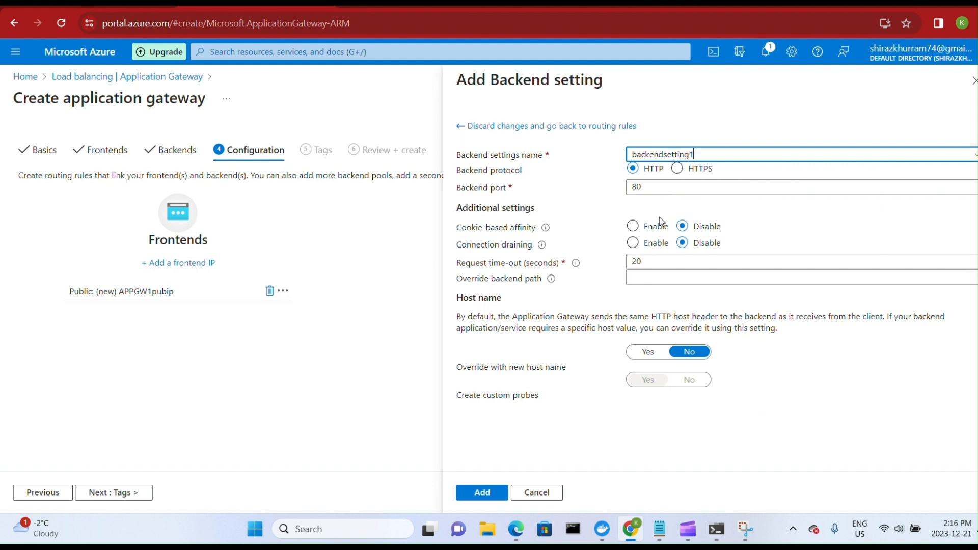
{"action": "left_click", "coordinate": [771, 213]}
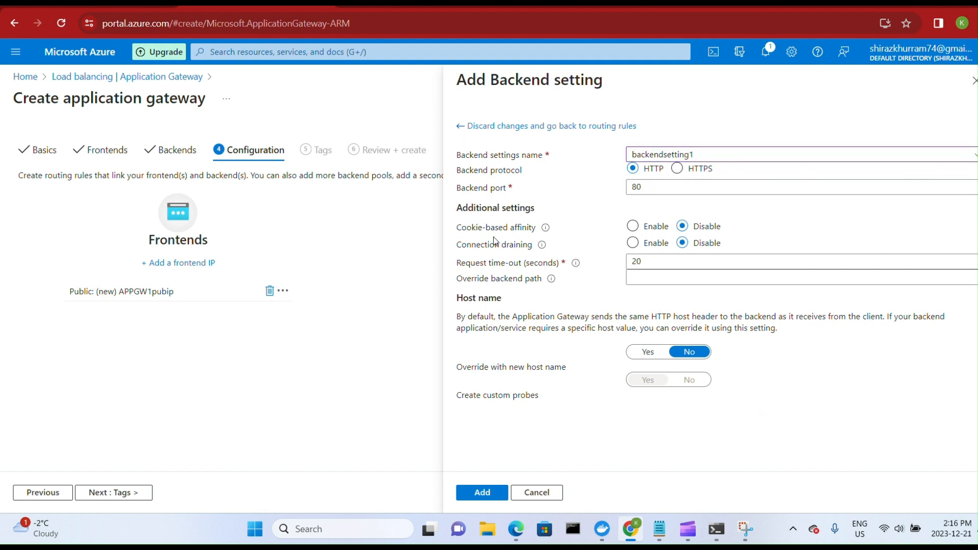
{"action": "left_click", "coordinate": [633, 227]}
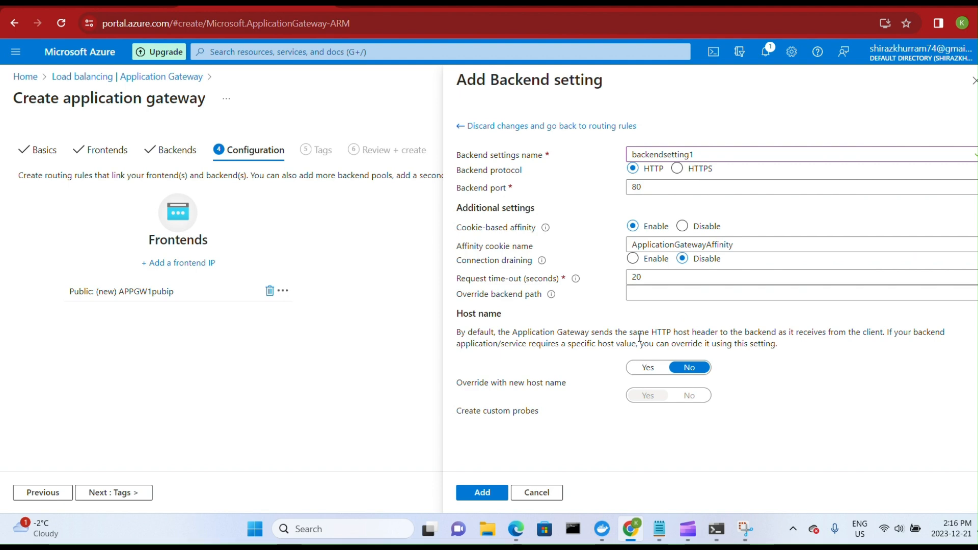
{"action": "left_click", "coordinate": [505, 493]}
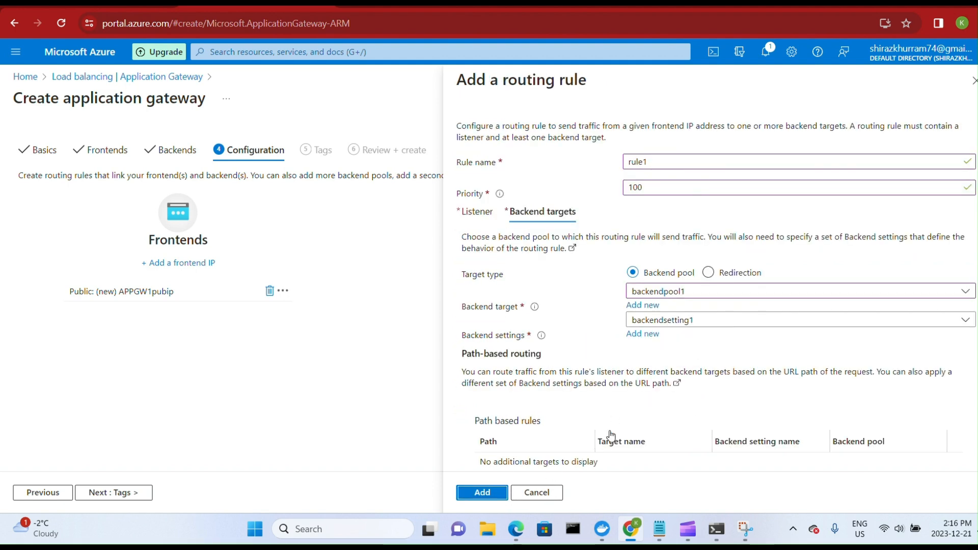
{"action": "left_click", "coordinate": [484, 493]}
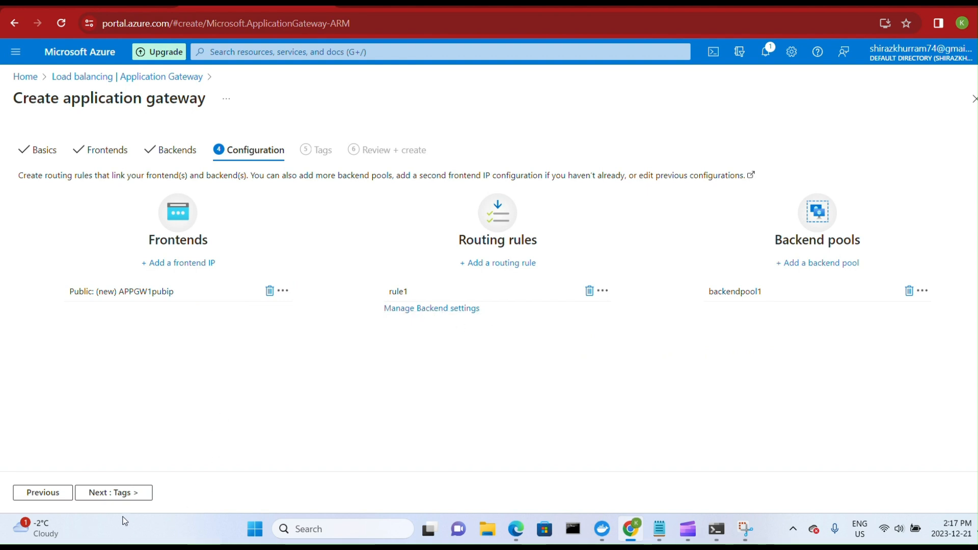
Tag APPGW1 with Department: Finance, review the settings, and create the gateway.
{"action": "left_click", "coordinate": [127, 493]}
{"action": "left_click", "coordinate": [109, 253]}
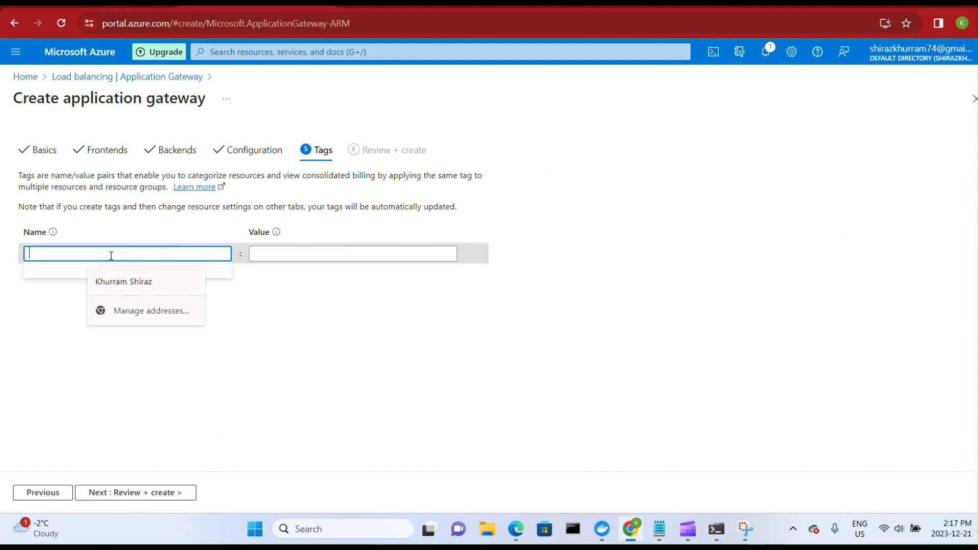
{"action": "left_click", "coordinate": [60, 278]}
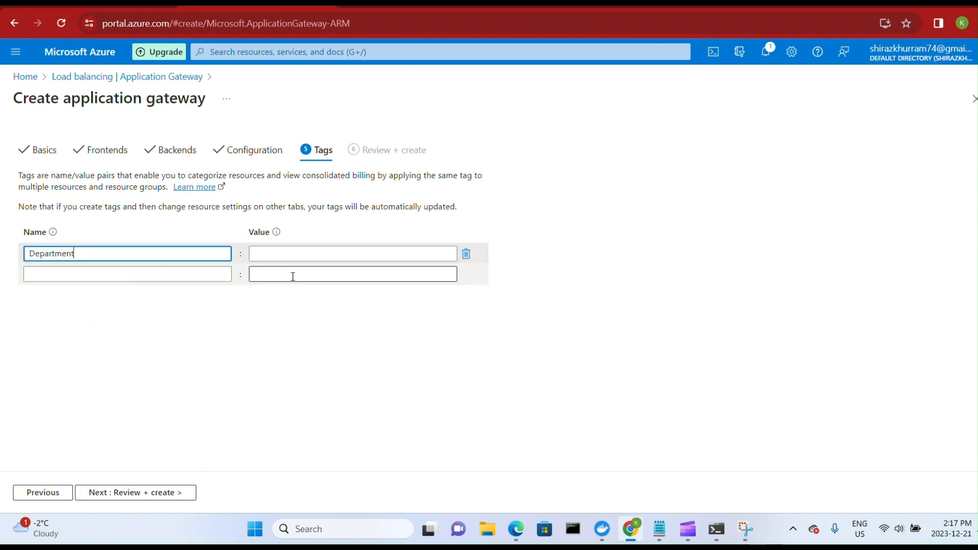
{"action": "left_click", "coordinate": [331, 260]}
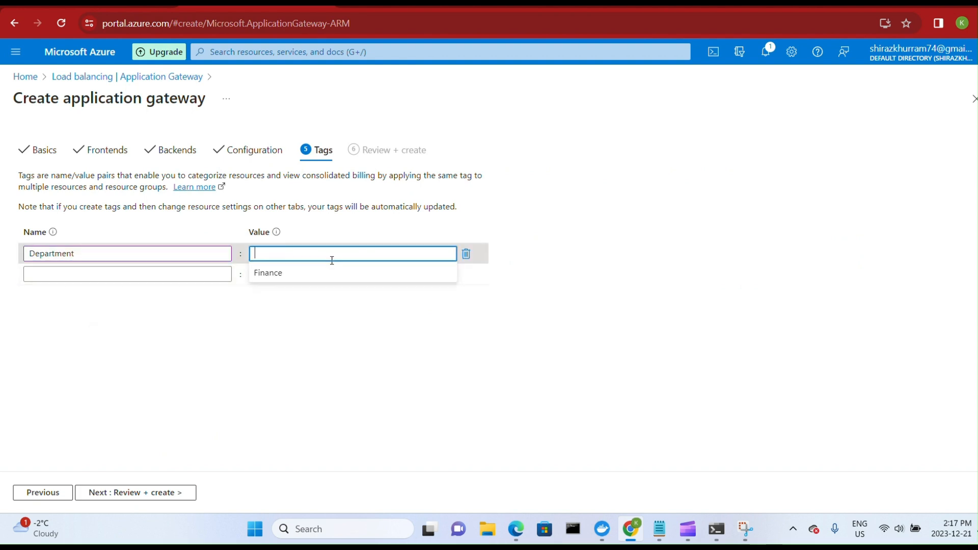
{"action": "left_click", "coordinate": [304, 273]}
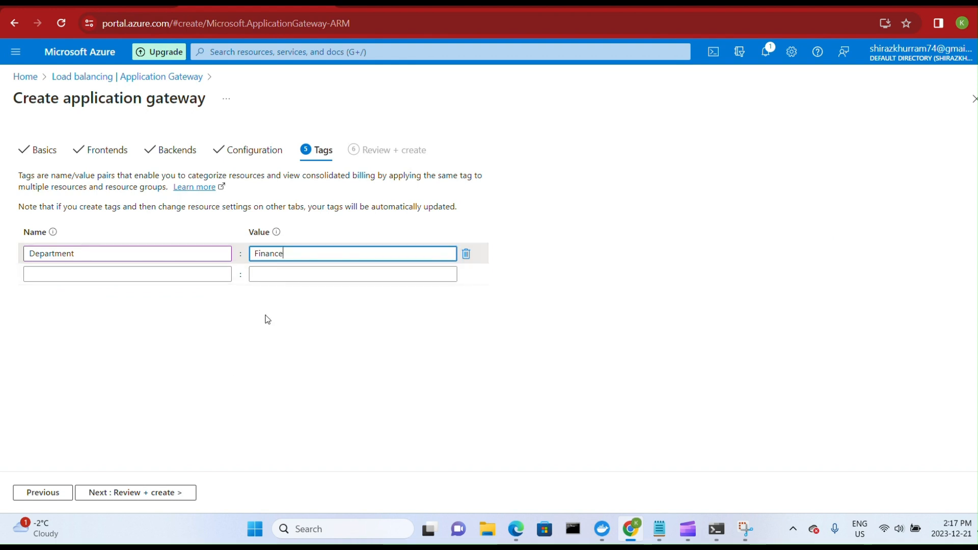
{"action": "left_click", "coordinate": [117, 493]}
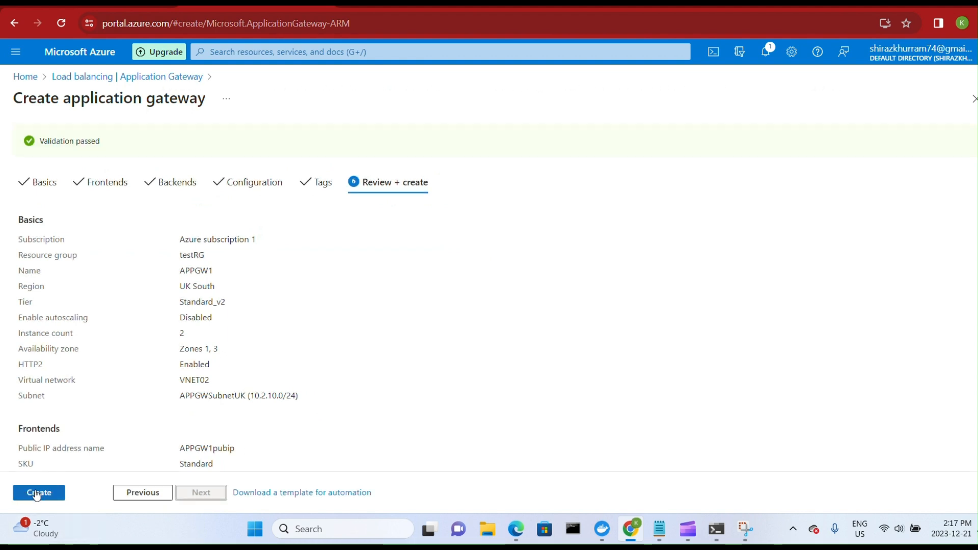
{"action": "left_click", "coordinate": [29, 494]}
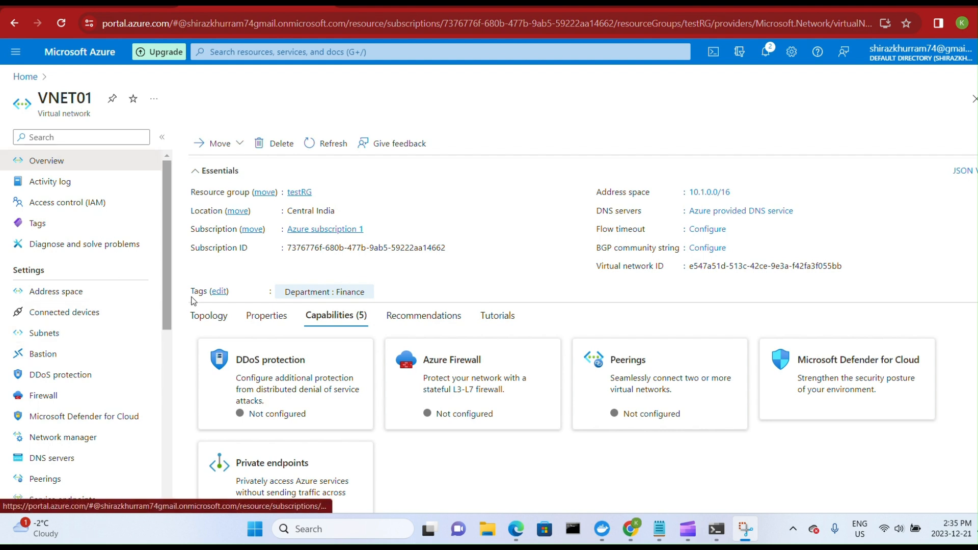
Start peering VNET01 as VNET01-VNET02, allowing forwarded traffic and gateway transit.
{"action": "scroll", "coordinate": [168, 296], "scroll_direction": "down", "scroll_amount": 2}
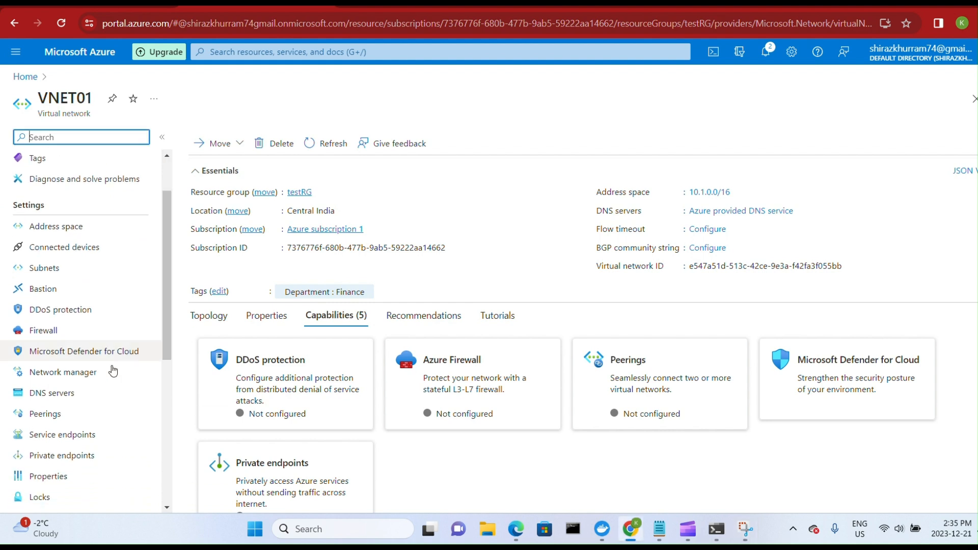
{"action": "left_click", "coordinate": [89, 410]}
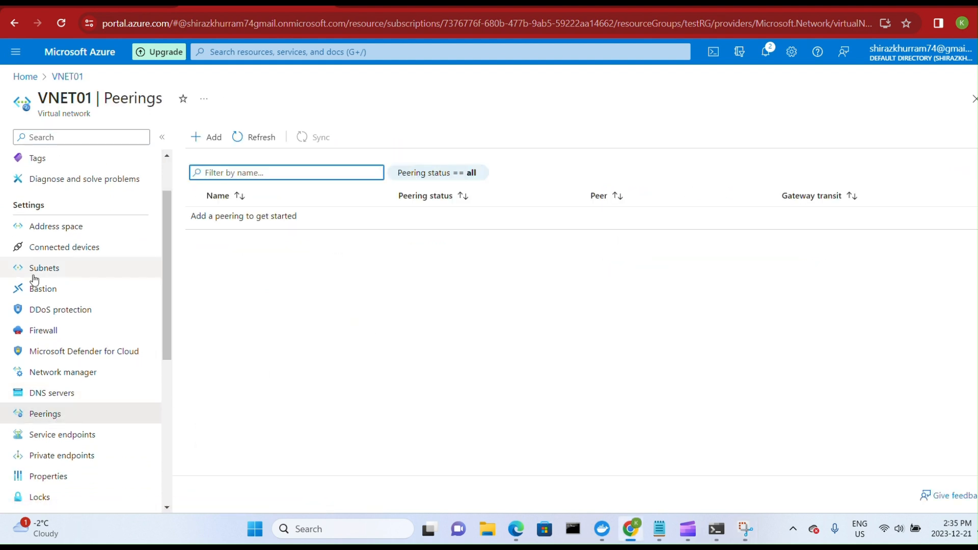
{"action": "left_click", "coordinate": [203, 143]}
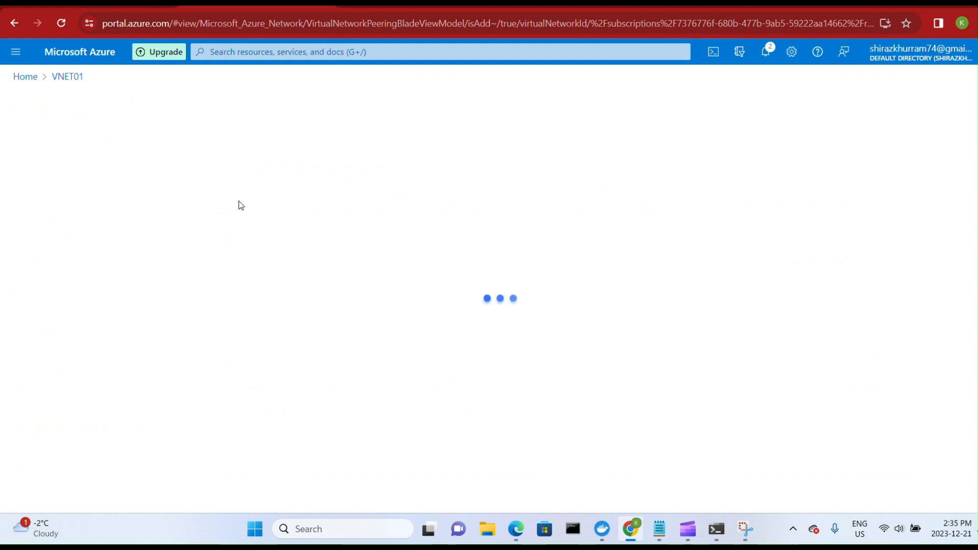
{"action": "type", "text": "VNET01"}
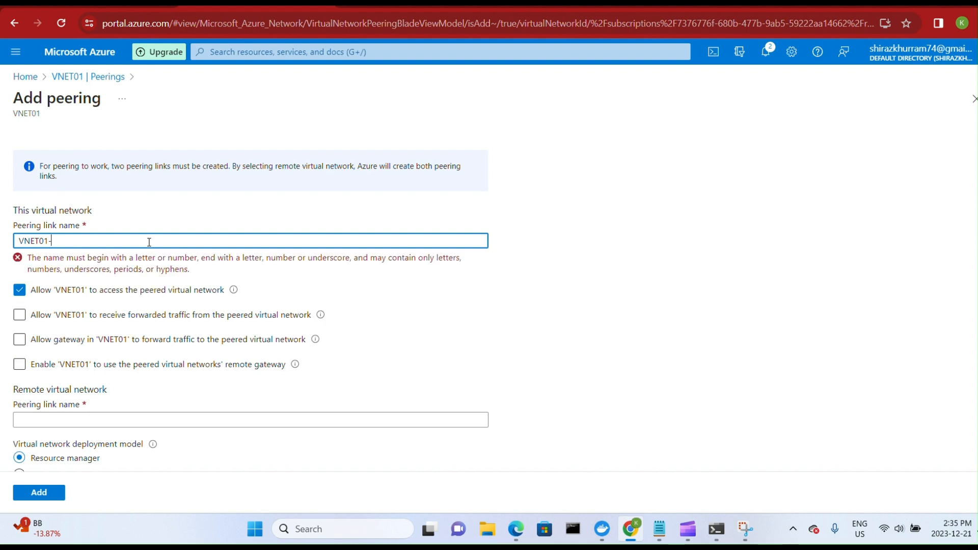
{"action": "type", "text": "-VNET02"}
{"action": "left_click", "coordinate": [19, 289]}
{"action": "left_click", "coordinate": [19, 313]}
Name the remote link VNET02-VNET01 to VNET02 with forwarding and gateway options, and add it.
{"action": "left_click", "coordinate": [85, 392]}
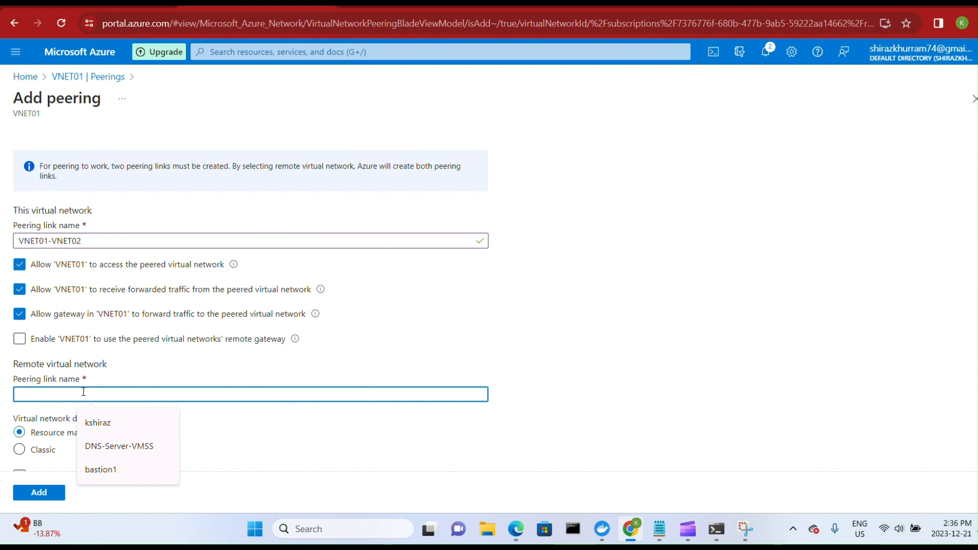
{"action": "type", "text": "VNET0"}
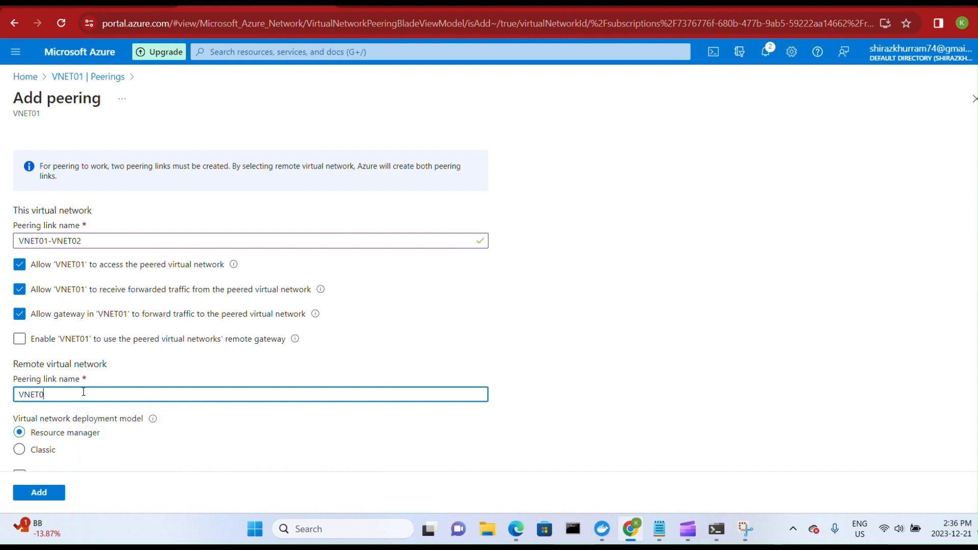
{"action": "type", "text": "2-VNET01"}
{"action": "scroll", "coordinate": [134, 370], "scroll_direction": "down", "scroll_amount": 4}
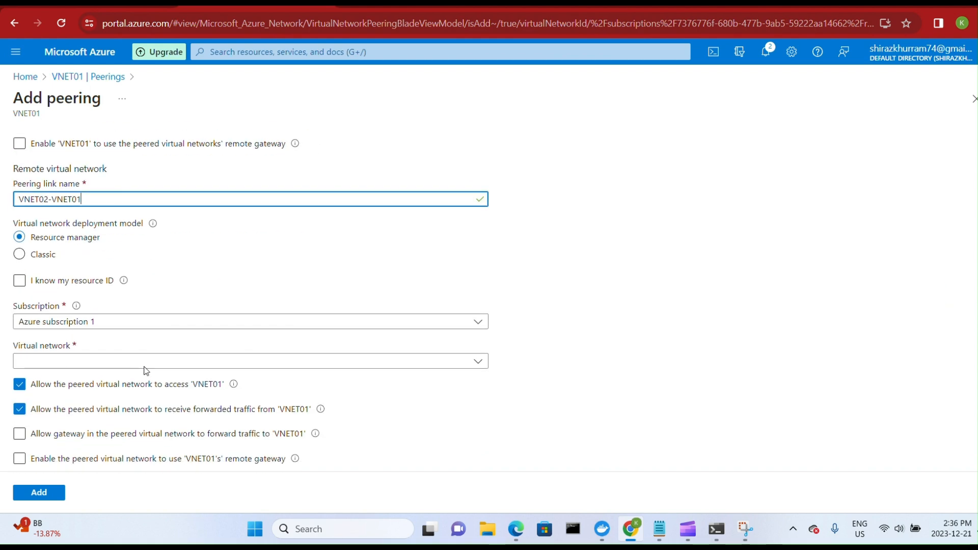
{"action": "left_click", "coordinate": [146, 361]}
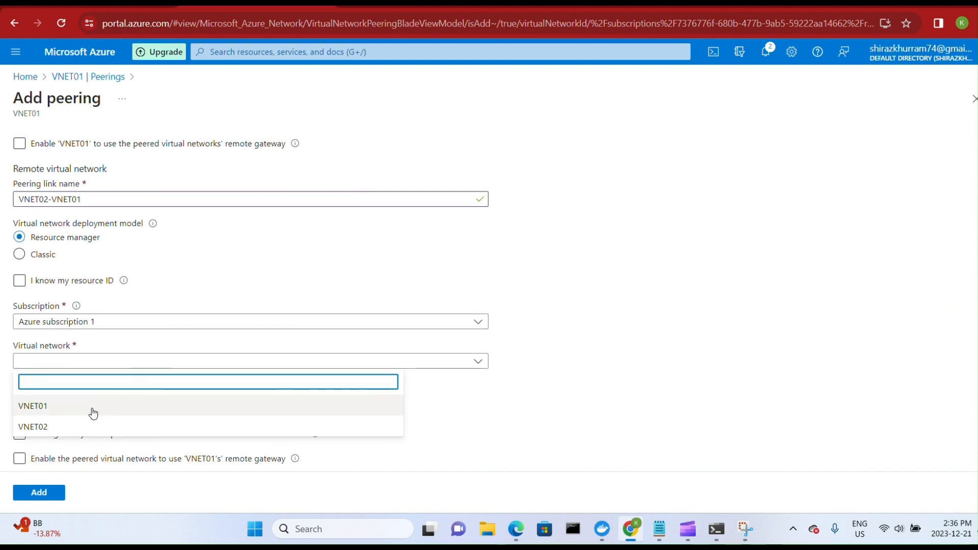
{"action": "left_click", "coordinate": [81, 426]}
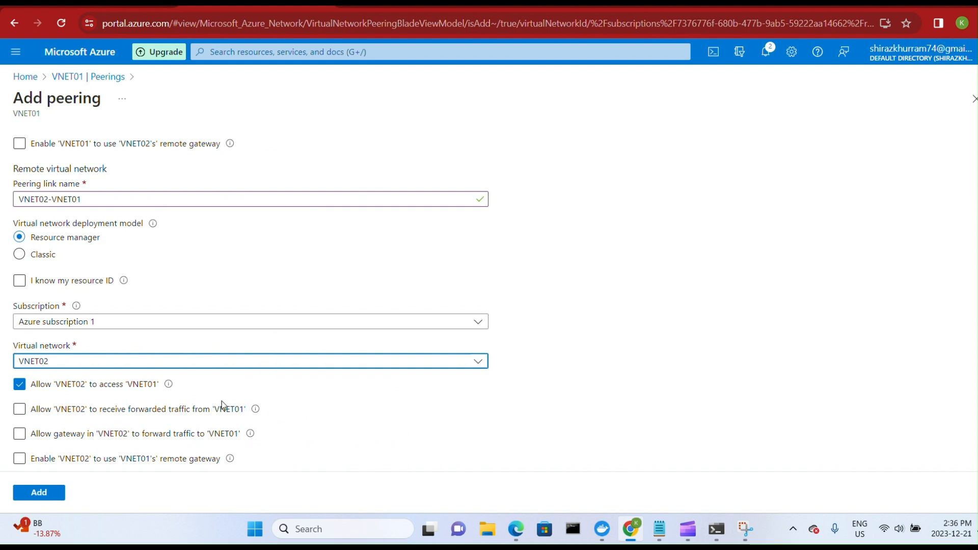
{"action": "left_click", "coordinate": [19, 410]}
{"action": "left_click", "coordinate": [20, 433]}
{"action": "scroll", "coordinate": [206, 412], "scroll_direction": "up", "scroll_amount": 4}
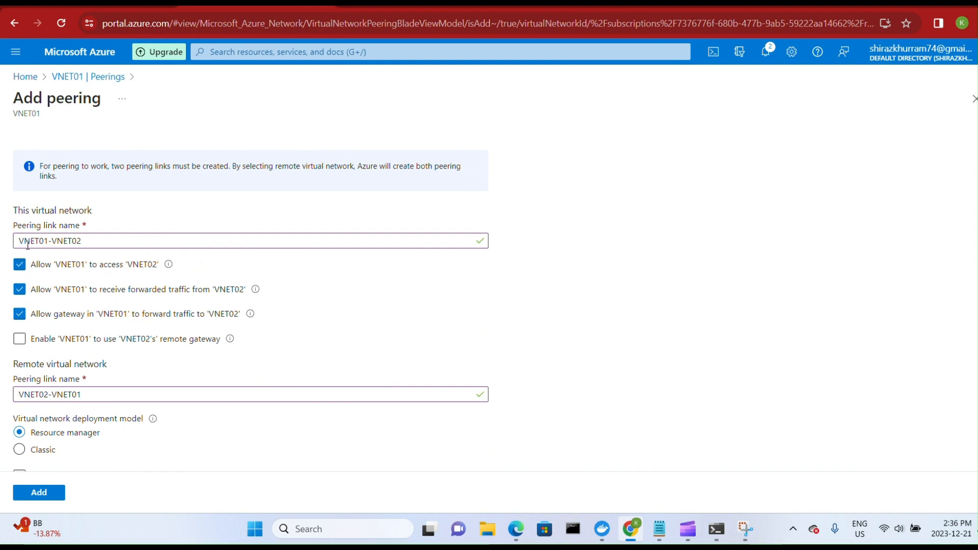
{"action": "scroll", "coordinate": [78, 245], "scroll_direction": "down", "scroll_amount": 3}
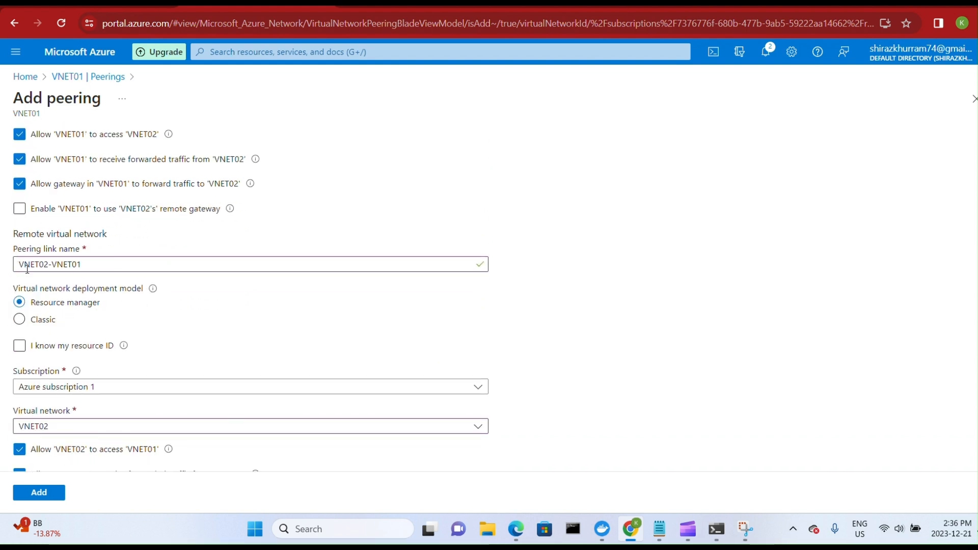
{"action": "scroll", "coordinate": [199, 348], "scroll_direction": "down", "scroll_amount": 2}
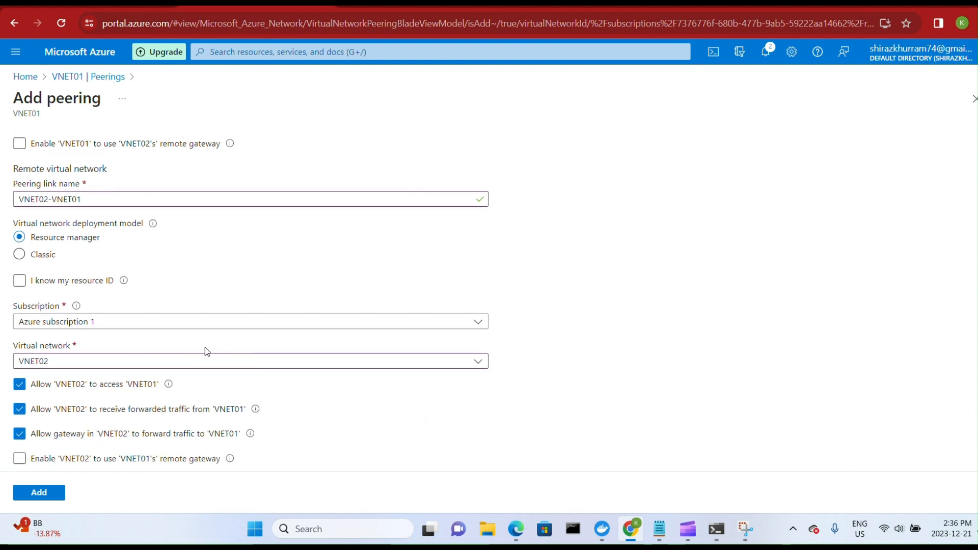
{"action": "scroll", "coordinate": [171, 365], "scroll_direction": "down", "scroll_amount": 1}
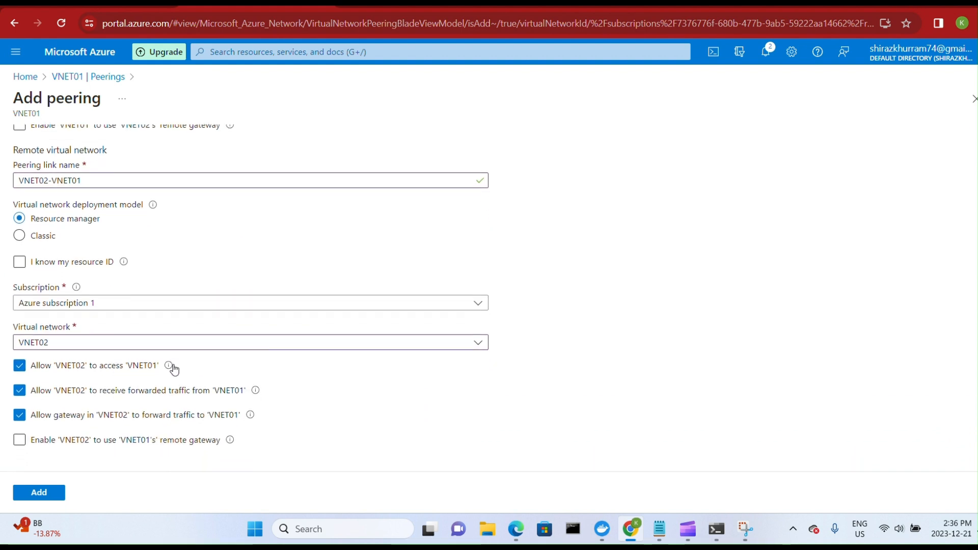
{"action": "left_click", "coordinate": [40, 493]}
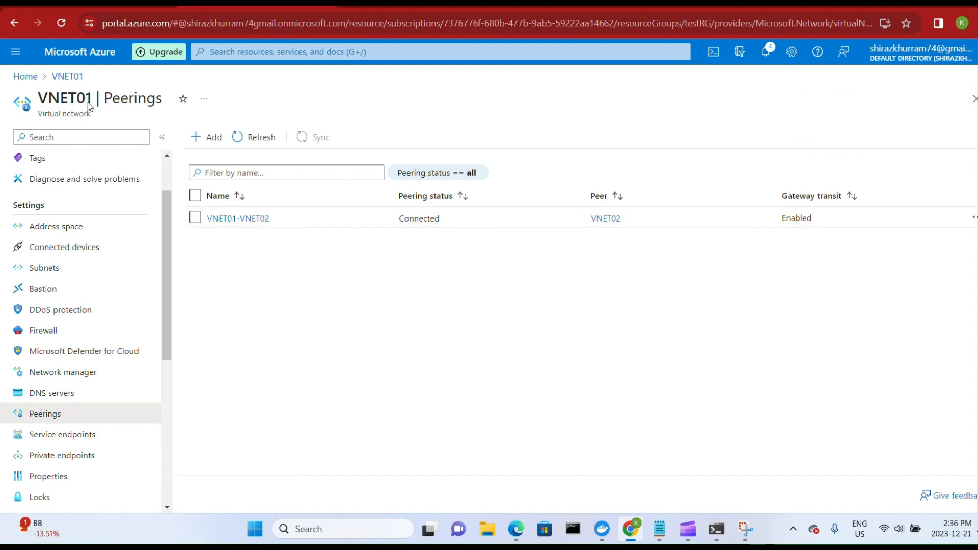
Go from the portal home to APPGW1 and refresh its backend pools list.
{"action": "left_click", "coordinate": [26, 78]}
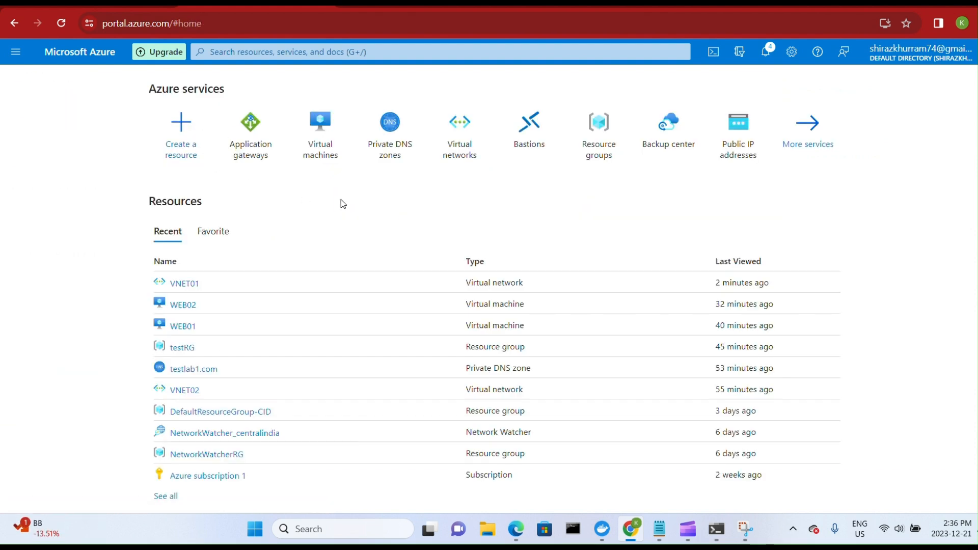
{"action": "left_click", "coordinate": [234, 145]}
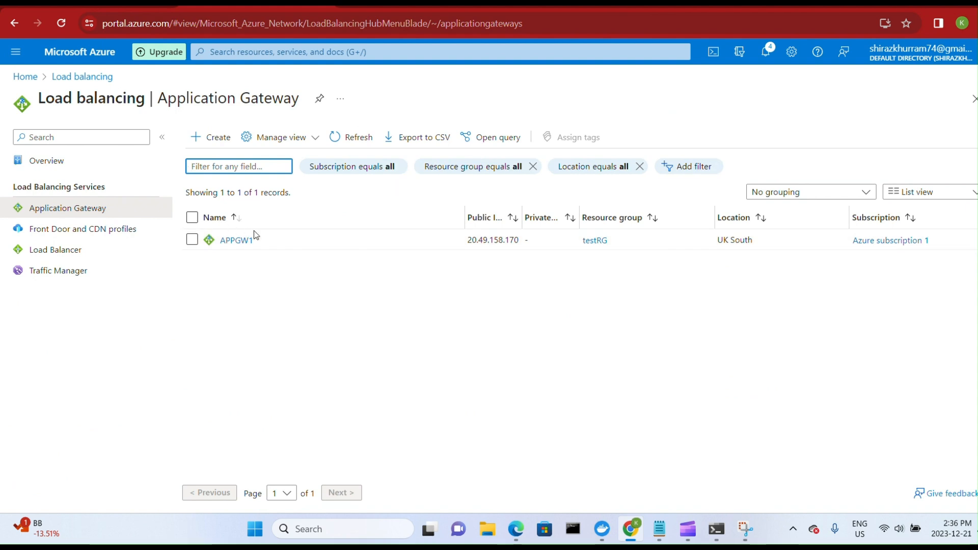
{"action": "left_click", "coordinate": [236, 240]}
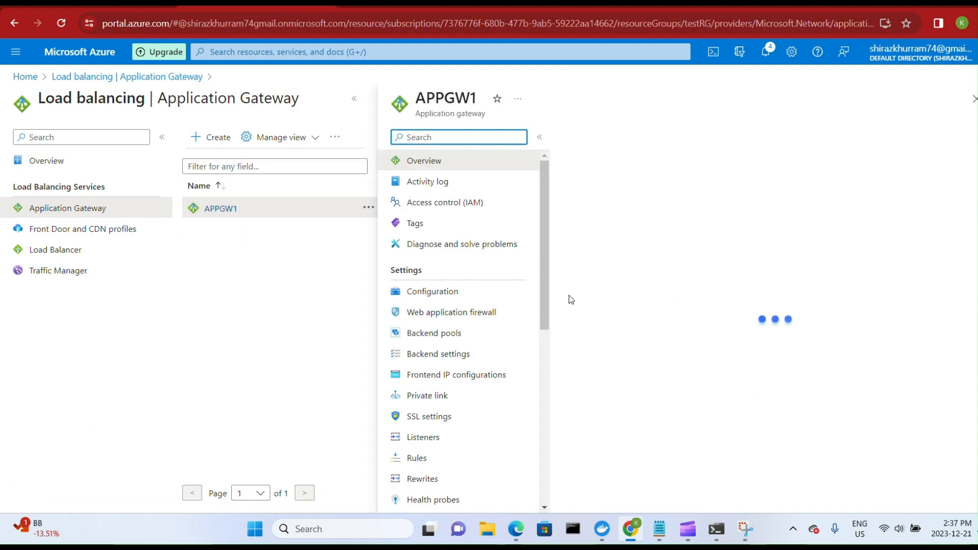
{"action": "left_click", "coordinate": [471, 338]}
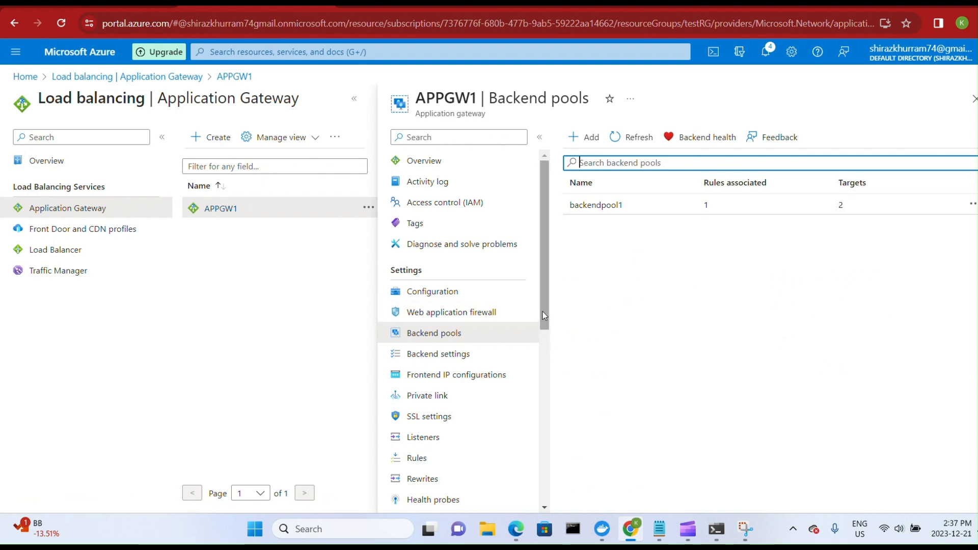
{"action": "mouse_move", "coordinate": [545, 316]}
{"action": "left_mouse_down"}
{"action": "mouse_move", "coordinate": [544, 324]}
{"action": "mouse_move", "coordinate": [545, 312]}
{"action": "left_mouse_up"}
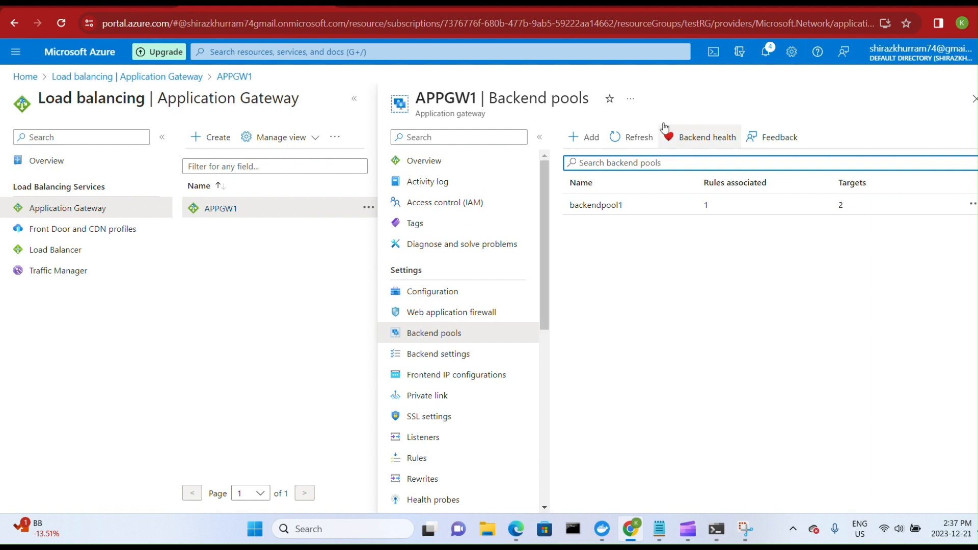
{"action": "left_click", "coordinate": [635, 139]}
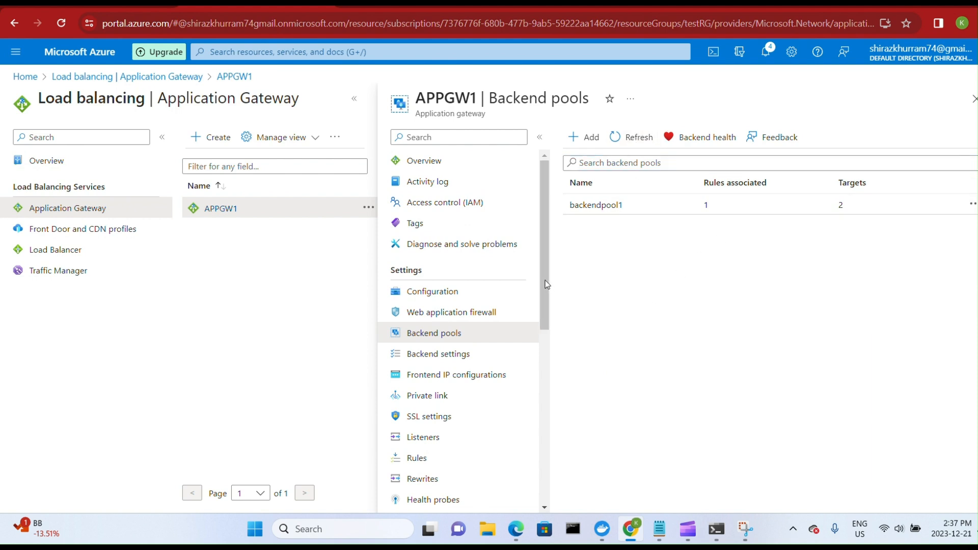
{"action": "left_click_drag", "start_coordinate": [546, 282], "coordinate": [546, 326]}
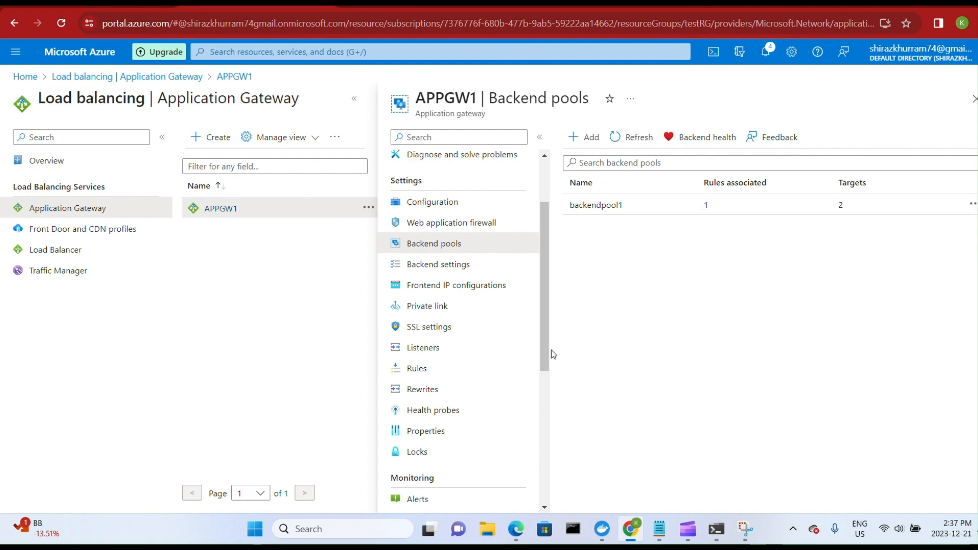
Open APPGW1's Health probes page, which lists no probes yet.
{"action": "left_click", "coordinate": [417, 410]}
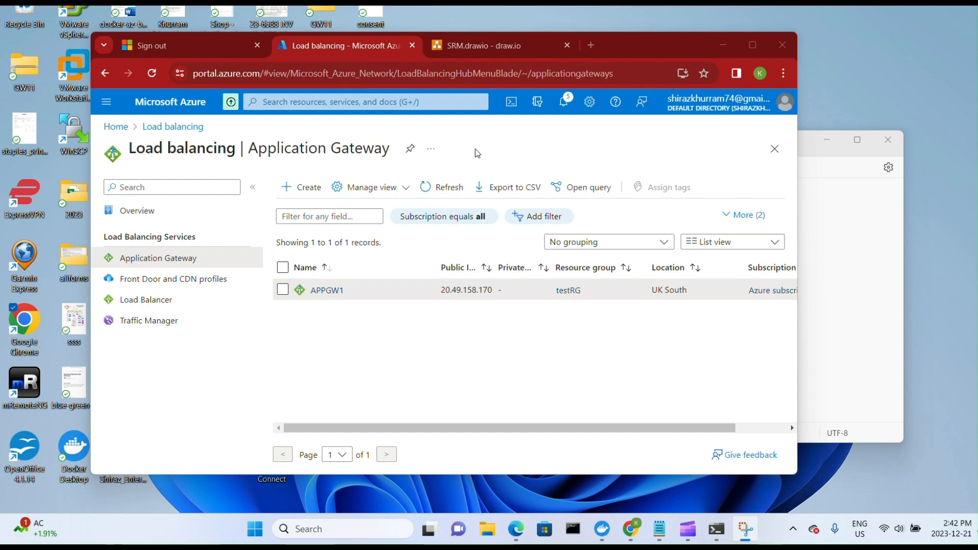
{"action": "left_click", "coordinate": [325, 292]}
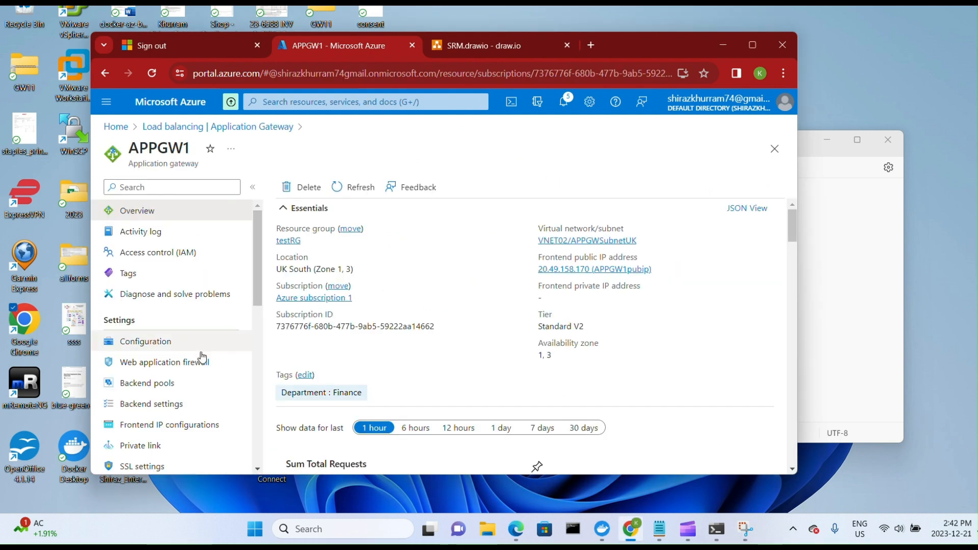
{"action": "left_click_drag", "start_coordinate": [254, 293], "coordinate": [255, 341]}
{"action": "left_click", "coordinate": [148, 406]}
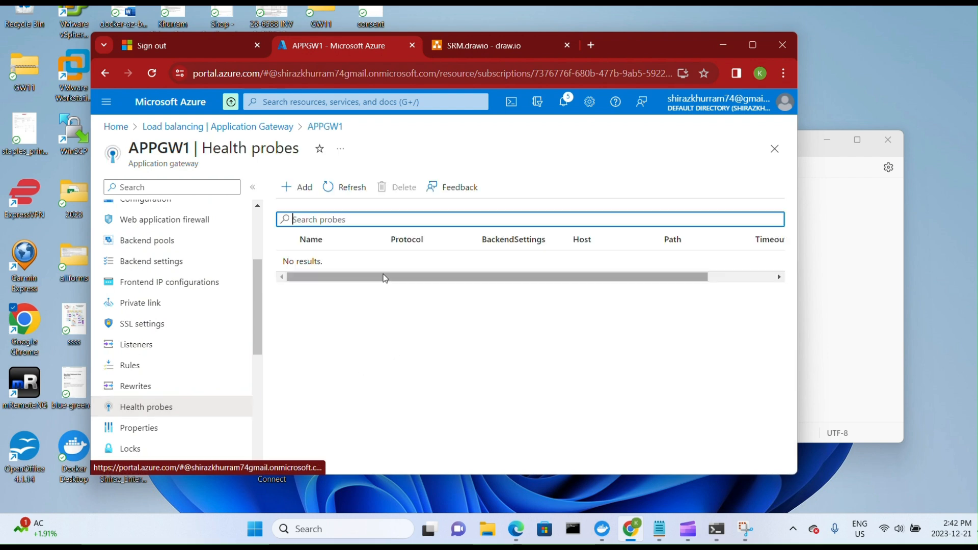
Start a new health probe named PROBE1 with host WEB01.testlab1.com and path /iisstart.html.
{"action": "left_click", "coordinate": [295, 189]}
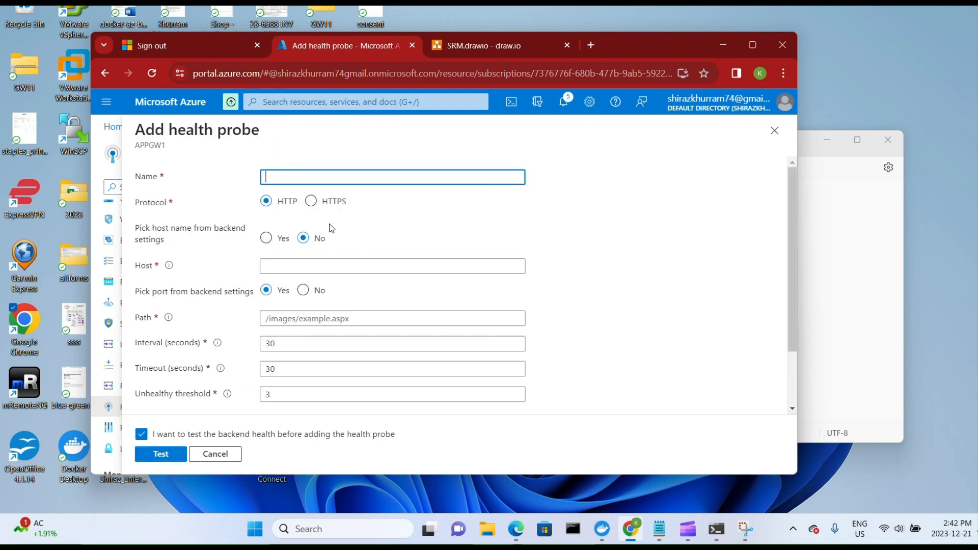
{"action": "type", "text": "PROBE1"}
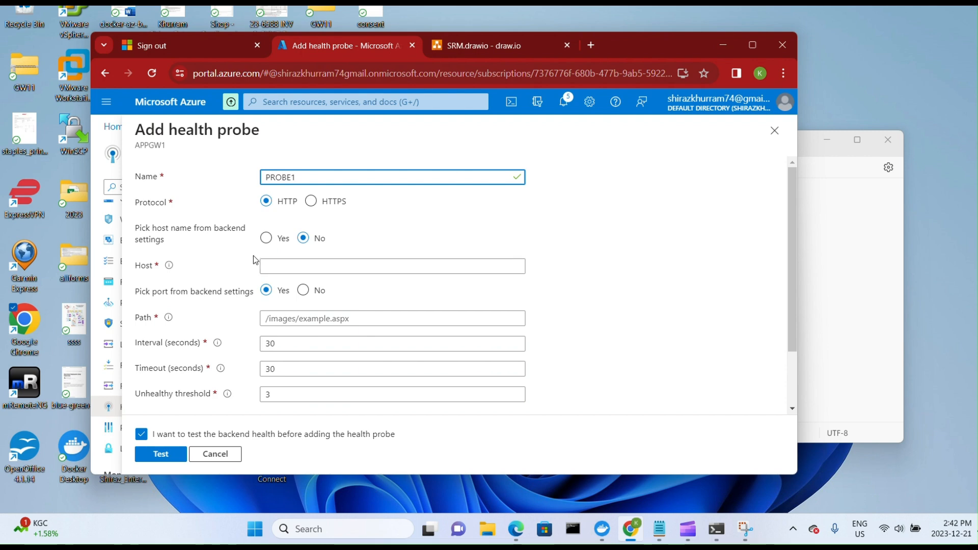
{"action": "left_click", "coordinate": [287, 266]}
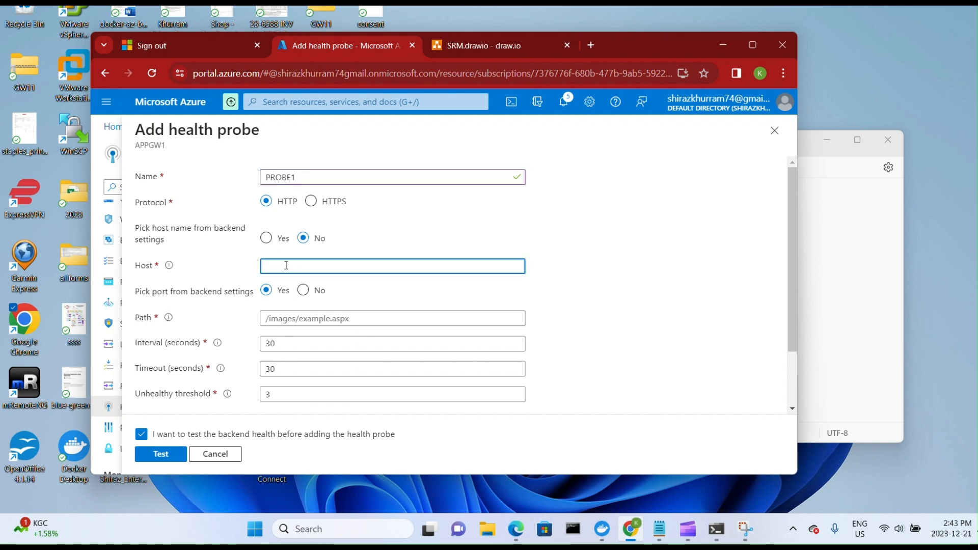
{"action": "type", "text": "WEB01"}
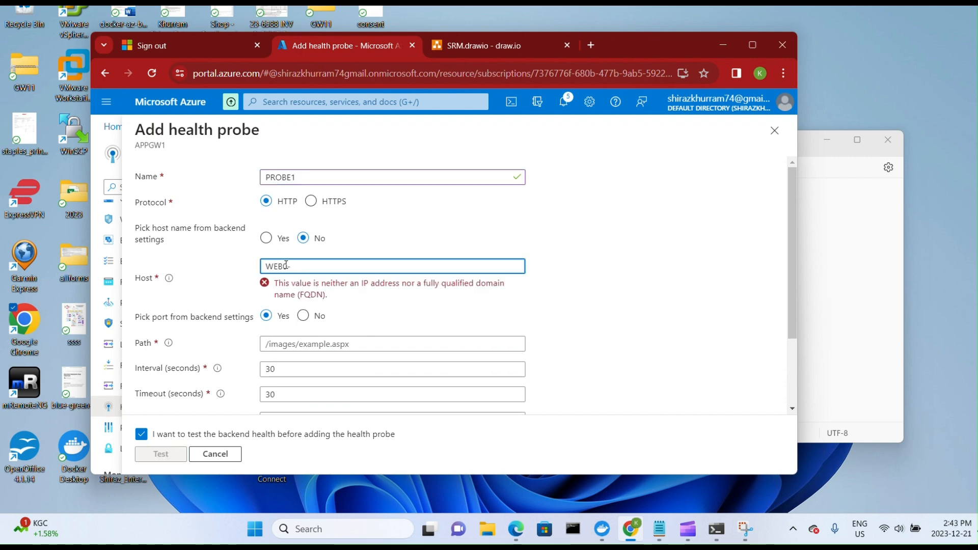
{"action": "type", "text": ".tes"}
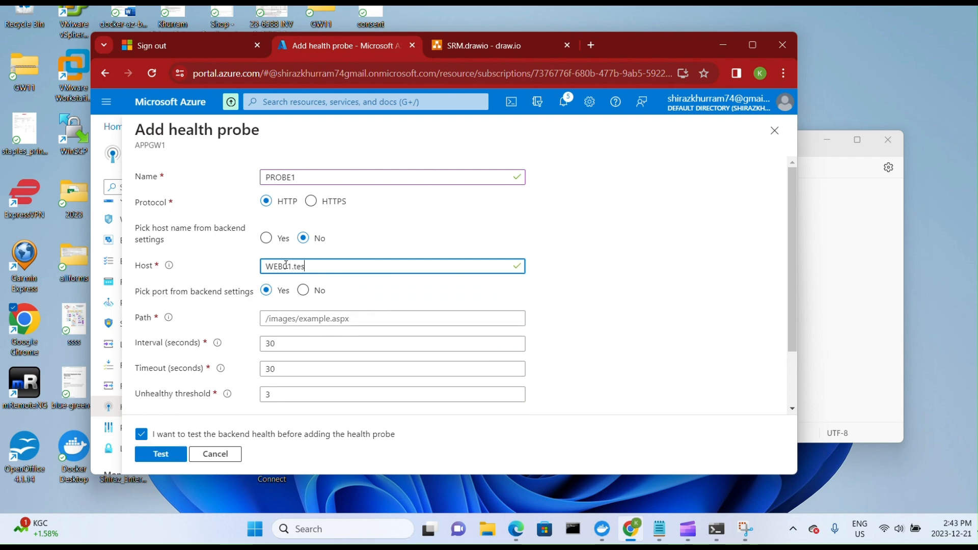
{"action": "type", "text": "tlab1"}
{"action": "type", "text": ".com"}
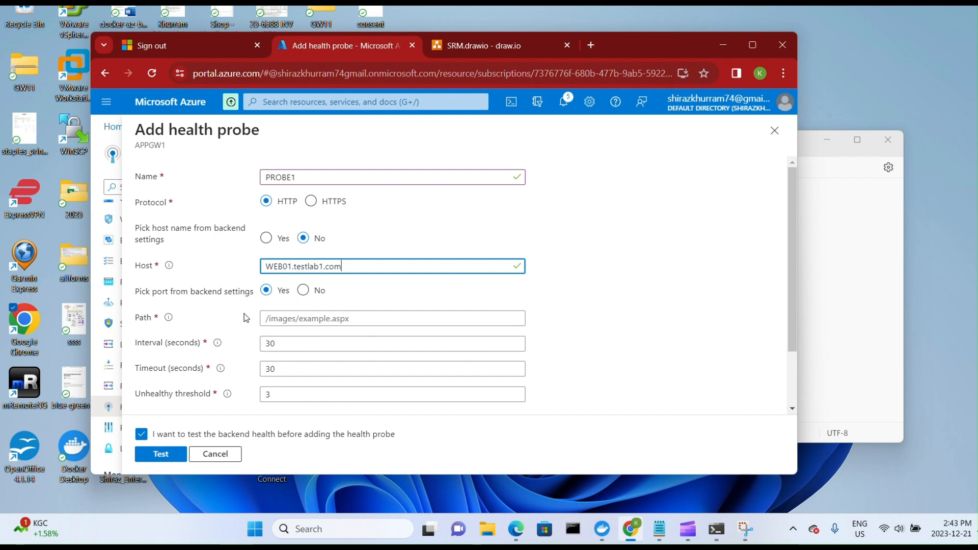
{"action": "left_click", "coordinate": [331, 319]}
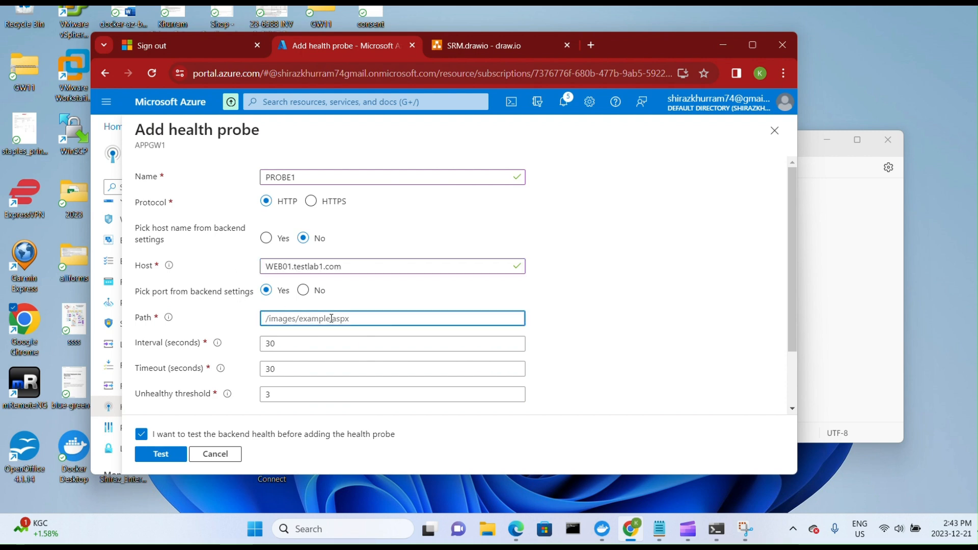
{"action": "type", "text": "/iisstart.html"}
Attach backendsetting1 to PROBE1 and test backend health, which returns 404 unhealthy.
{"action": "scroll", "coordinate": [541, 243], "scroll_direction": "down", "scroll_amount": 2}
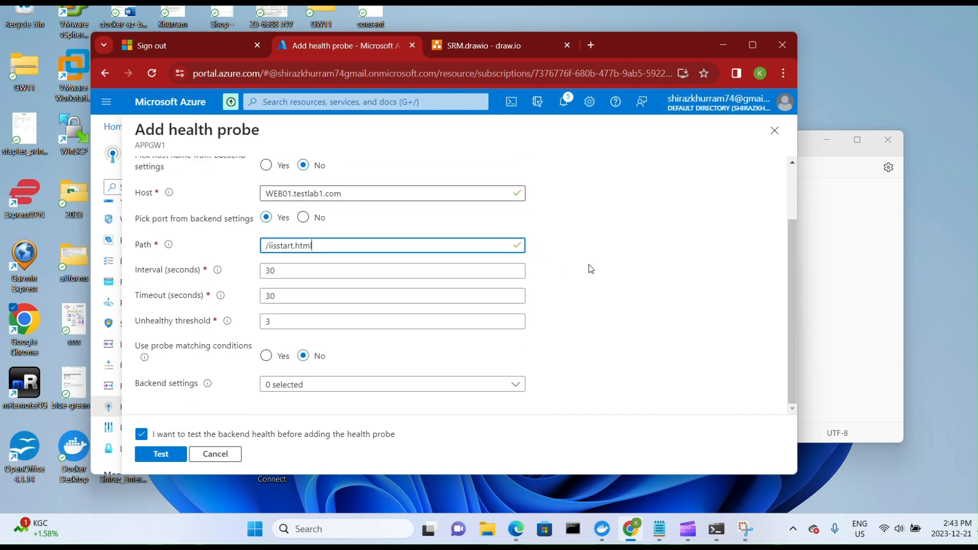
{"action": "left_click", "coordinate": [493, 386]}
{"action": "left_click", "coordinate": [335, 430]}
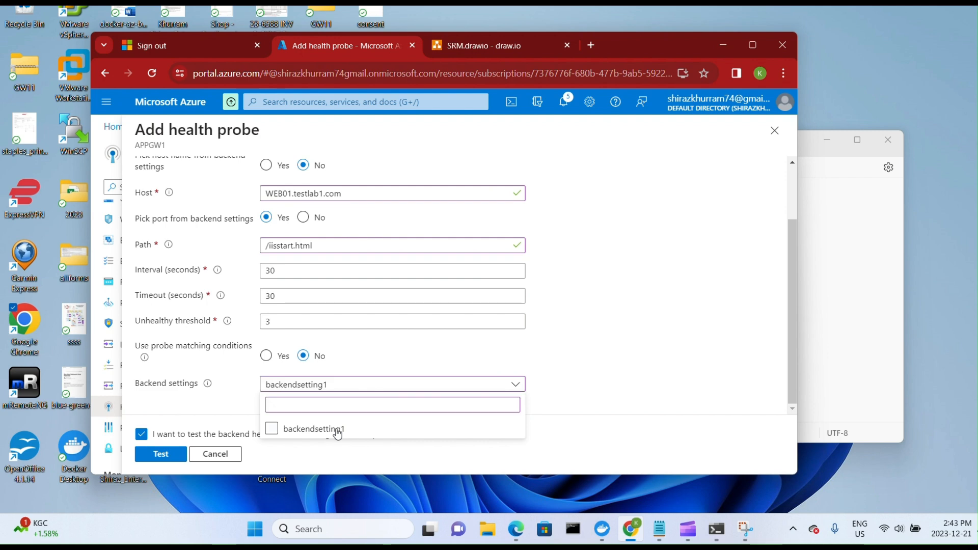
{"action": "left_click", "coordinate": [647, 316]}
{"action": "scroll", "coordinate": [637, 323], "scroll_direction": "up", "scroll_amount": 2}
{"action": "scroll", "coordinate": [594, 323], "scroll_direction": "down", "scroll_amount": 2}
{"action": "left_click", "coordinate": [170, 456]}
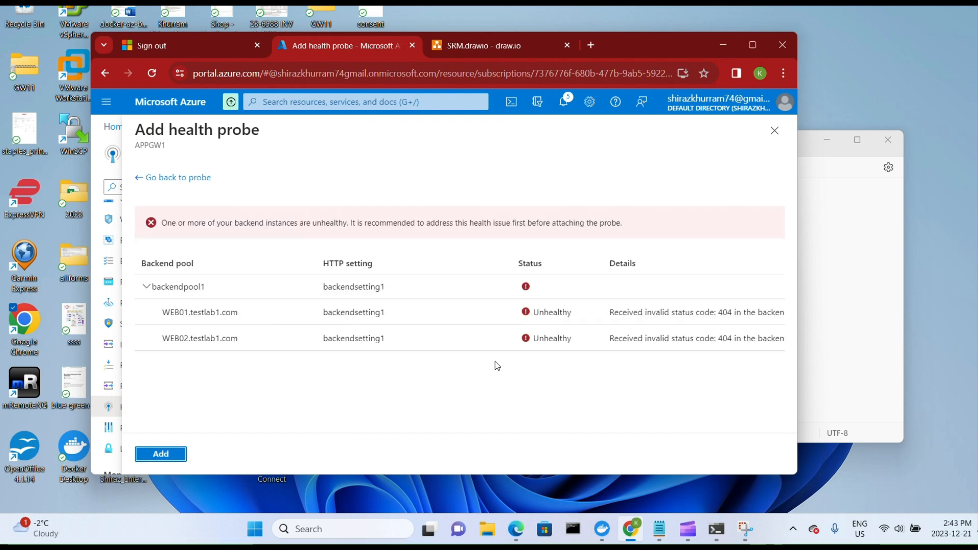
Change PROBE1's path to /iisstart.htm, retest until both servers are healthy, and add the probe.
{"action": "left_click", "coordinate": [172, 181]}
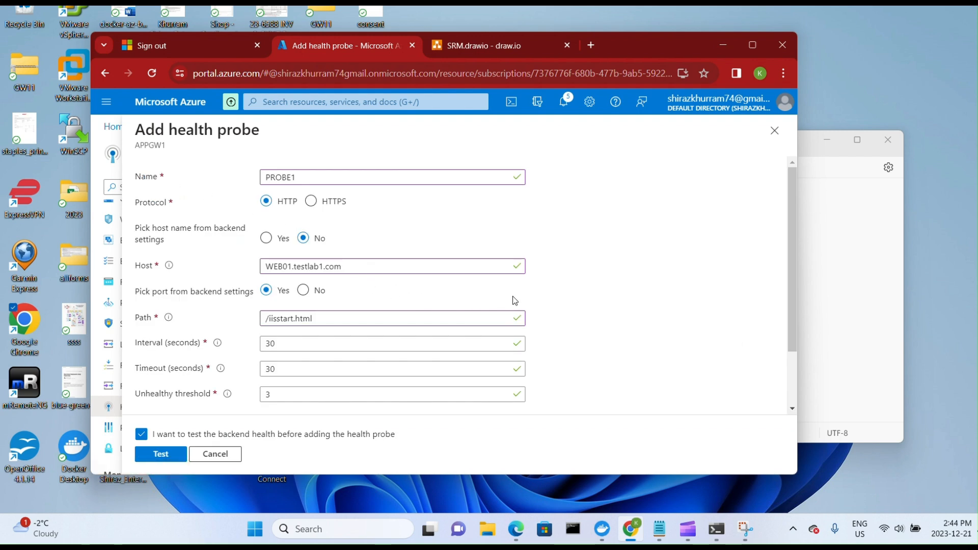
{"action": "left_click", "coordinate": [351, 319]}
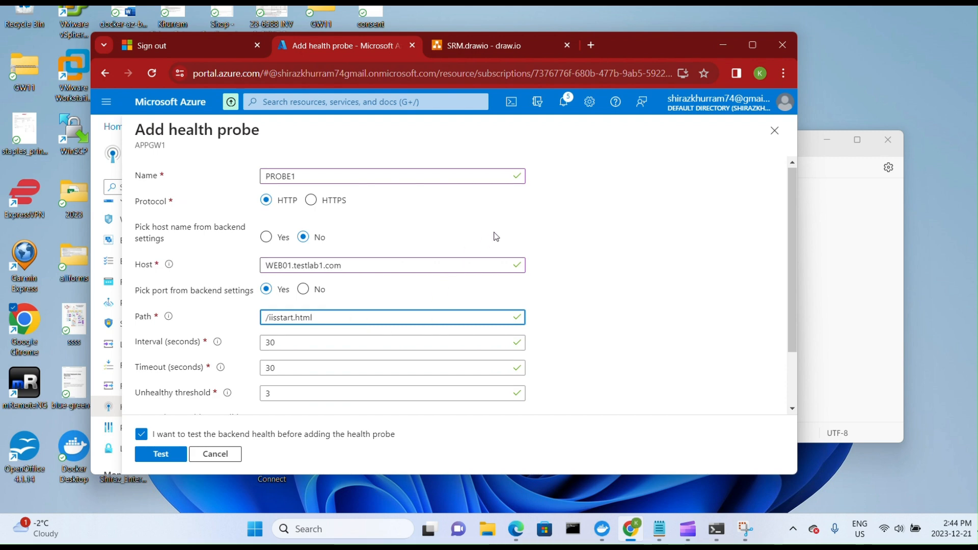
{"action": "scroll", "coordinate": [492, 238], "scroll_direction": "down", "scroll_amount": 2}
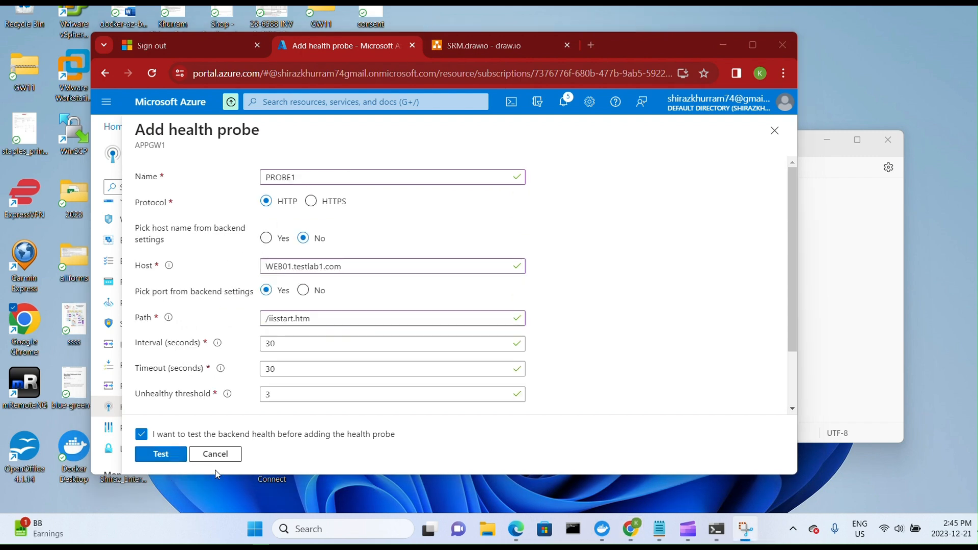
{"action": "left_click", "coordinate": [176, 458]}
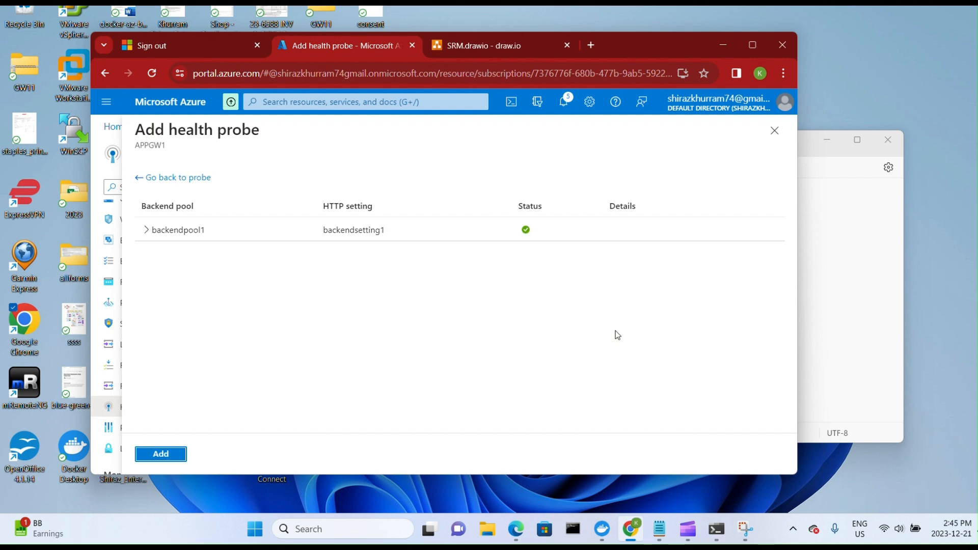
{"action": "left_click", "coordinate": [145, 231]}
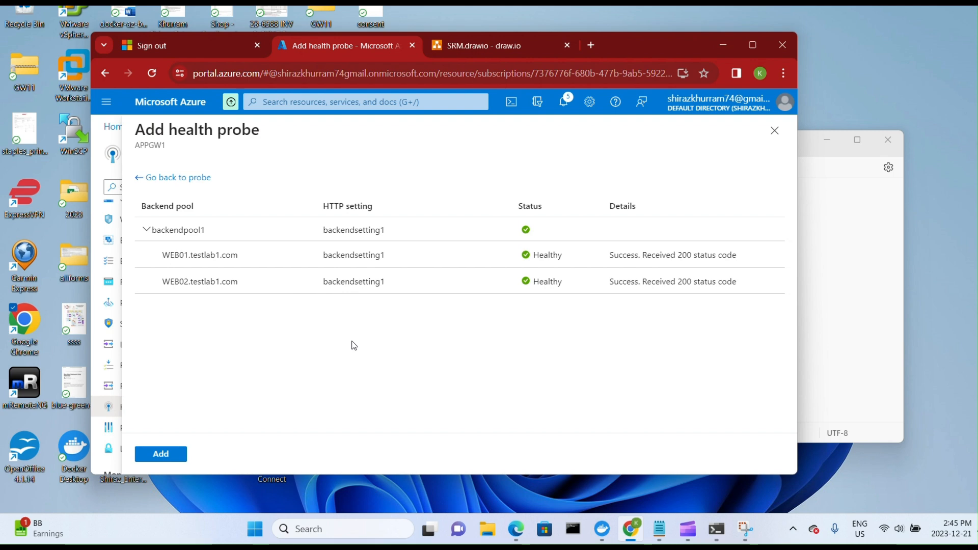
{"action": "left_click", "coordinate": [173, 454]}
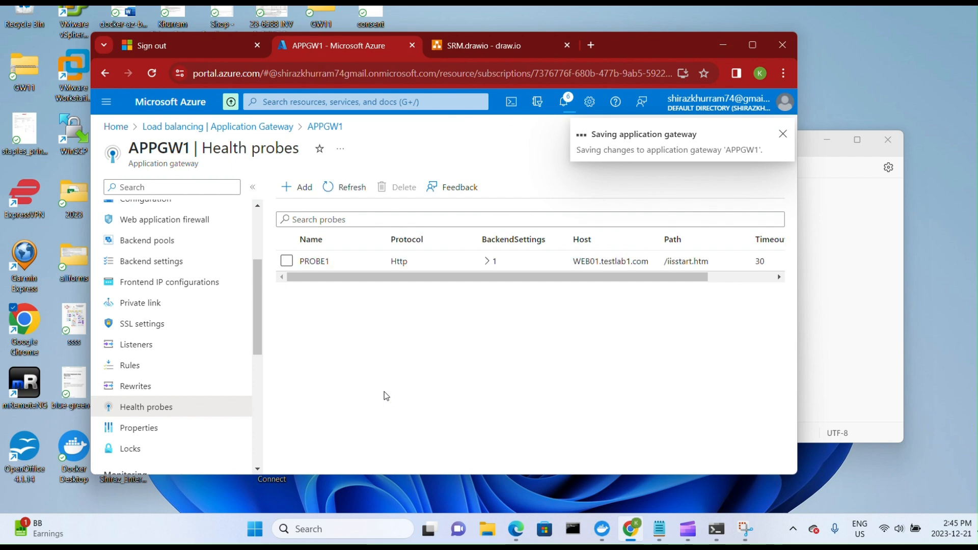
Copy APPGW1's frontend public IP from its Overview page into a new browser tab.
{"action": "left_click_drag", "start_coordinate": [254, 329], "coordinate": [260, 291]}
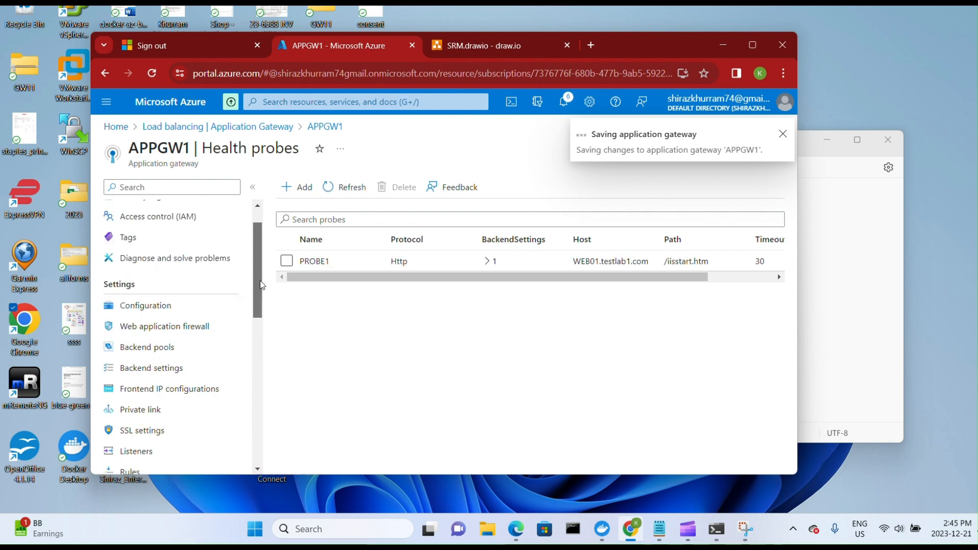
{"action": "scroll", "coordinate": [260, 291], "scroll_direction": "up", "scroll_amount": 3}
{"action": "left_click", "coordinate": [134, 210]}
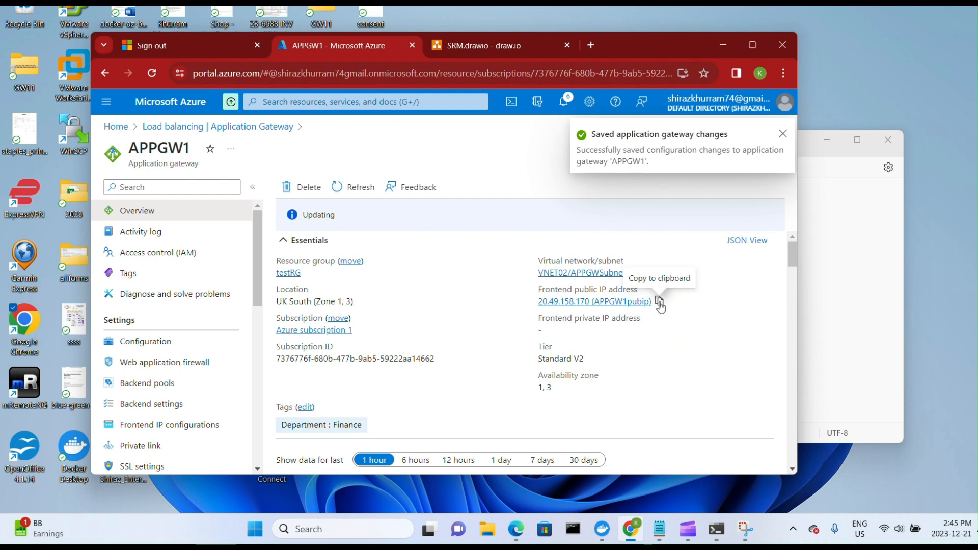
{"action": "left_click", "coordinate": [659, 301]}
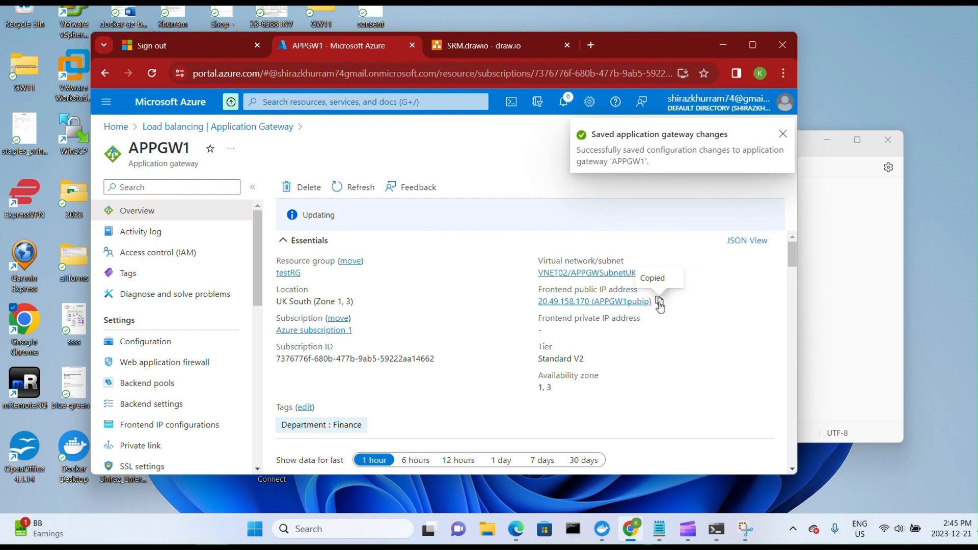
{"action": "left_click", "coordinate": [590, 45]}
{"action": "left_click", "coordinate": [323, 75]}
Browse to 20.49.158.170 in Chrome, confirming the WEB01.testlab1.com hostname page.
{"action": "key", "text": "ctrl+v"}
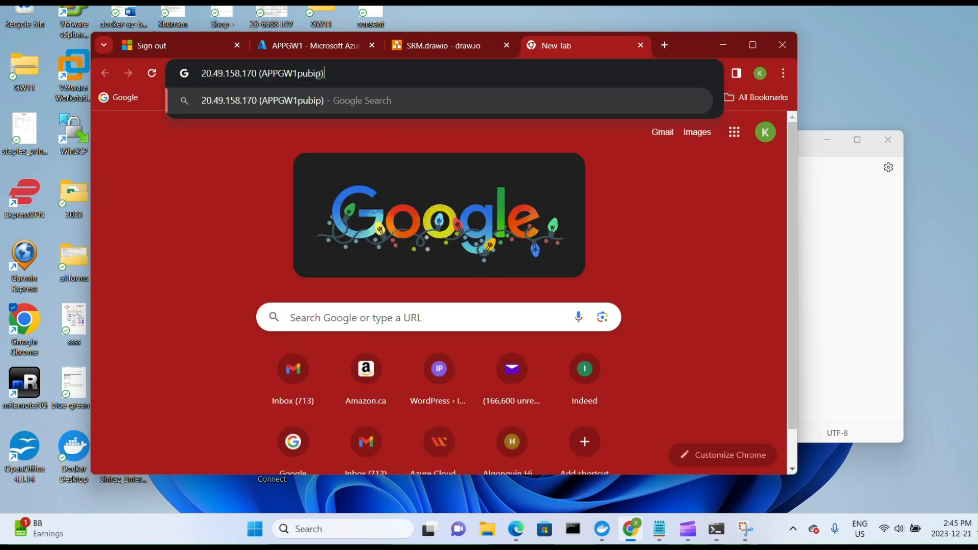
{"action": "key", "text": "BackSpace"}
{"action": "key", "text": "BackSpace"}
{"action": "key", "text": "BackSpace"}
{"action": "key", "text": "BackSpace"}
{"action": "key", "text": "BackSpace"}
{"action": "key", "text": "BackSpace"}
{"action": "key", "text": "BackSpace"}
{"action": "key", "text": "BackSpace"}
{"action": "key", "text": "BackSpace"}
{"action": "key", "text": "BackSpace"}
{"action": "key", "text": "BackSpace"}
{"action": "key", "text": "BackSpace"}
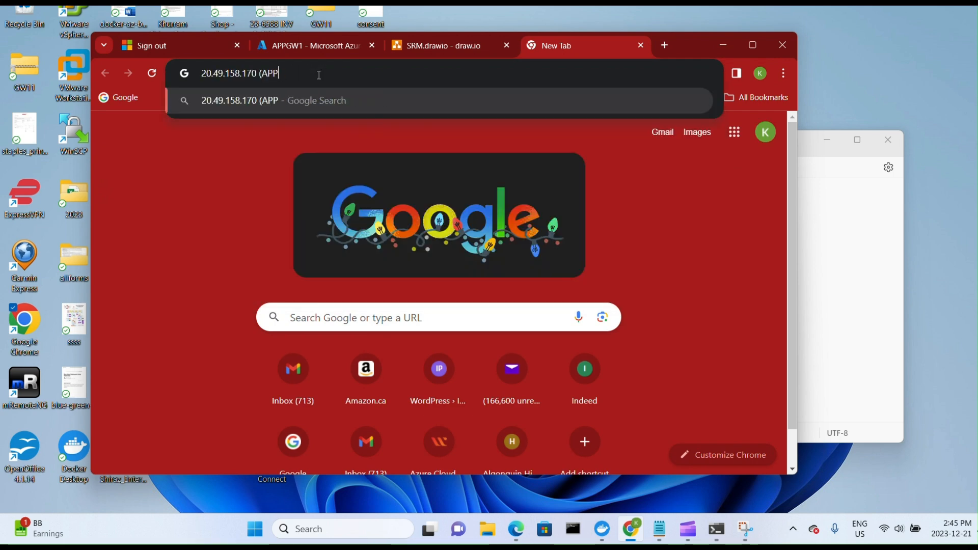
{"action": "key", "text": "BackSpace"}
{"action": "key", "text": "BackSpace"}
{"action": "key", "text": "Return"}
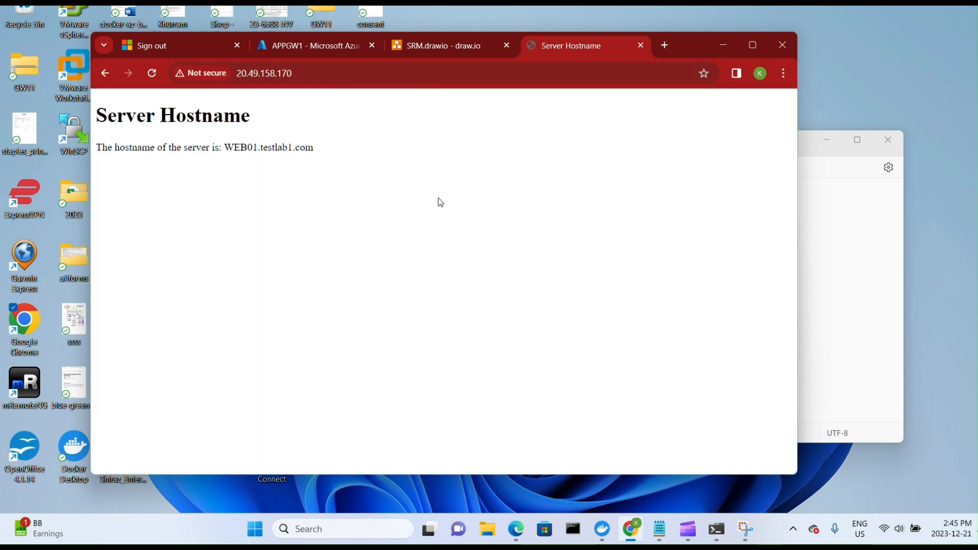
{"action": "left_click_drag", "start_coordinate": [224, 147], "coordinate": [328, 154]}
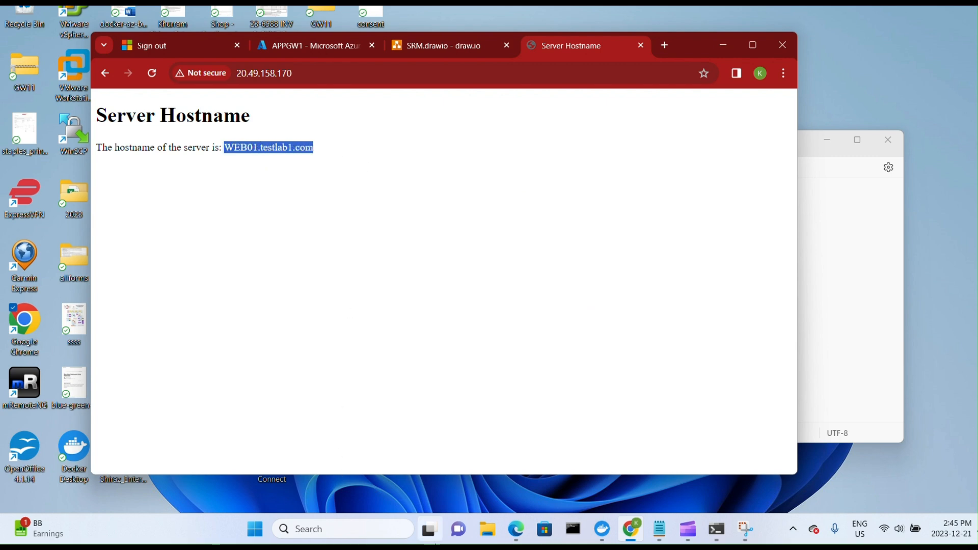
Load the same gateway IP 20.49.158.170 in Microsoft Edge.
{"action": "left_click", "coordinate": [509, 539]}
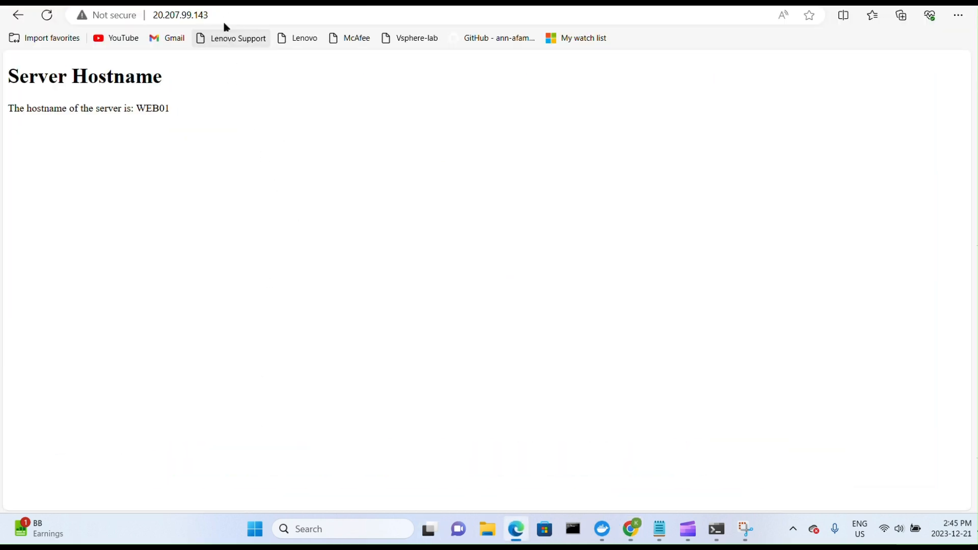
{"action": "left_click", "coordinate": [227, 15]}
{"action": "key", "text": "ctrl+v"}
{"action": "key", "text": "BackSpace"}
{"action": "key", "text": "BackSpace"}
{"action": "key", "text": "BackSpace"}
{"action": "key", "text": "BackSpace"}
{"action": "key", "text": "BackSpace"}
{"action": "key", "text": "BackSpace"}
{"action": "key", "text": "BackSpace"}
{"action": "key", "text": "BackSpace"}
{"action": "key", "text": "BackSpace"}
{"action": "key", "text": "BackSpace"}
{"action": "key", "text": "BackSpace"}
{"action": "key", "text": "BackSpace"}
{"action": "key", "text": "BackSpace"}
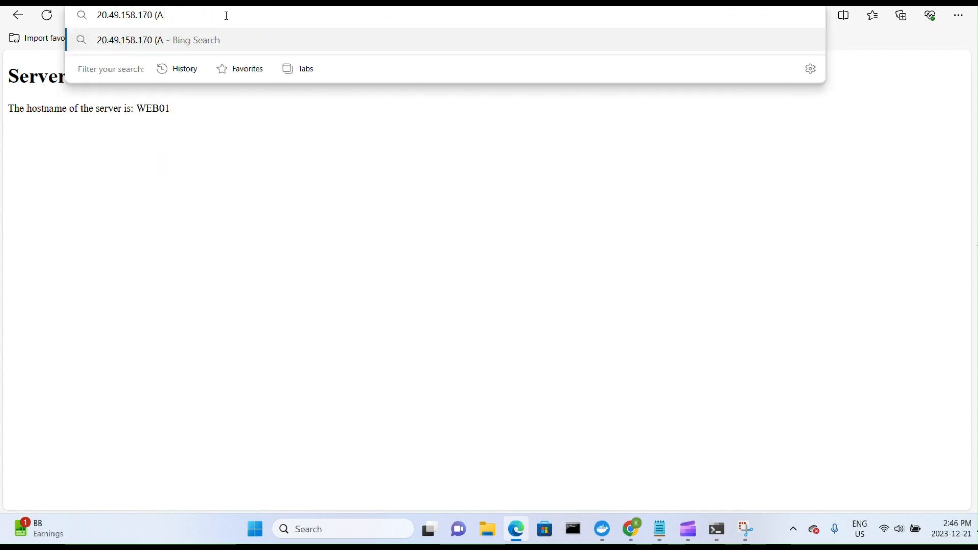
{"action": "key", "text": "Return"}
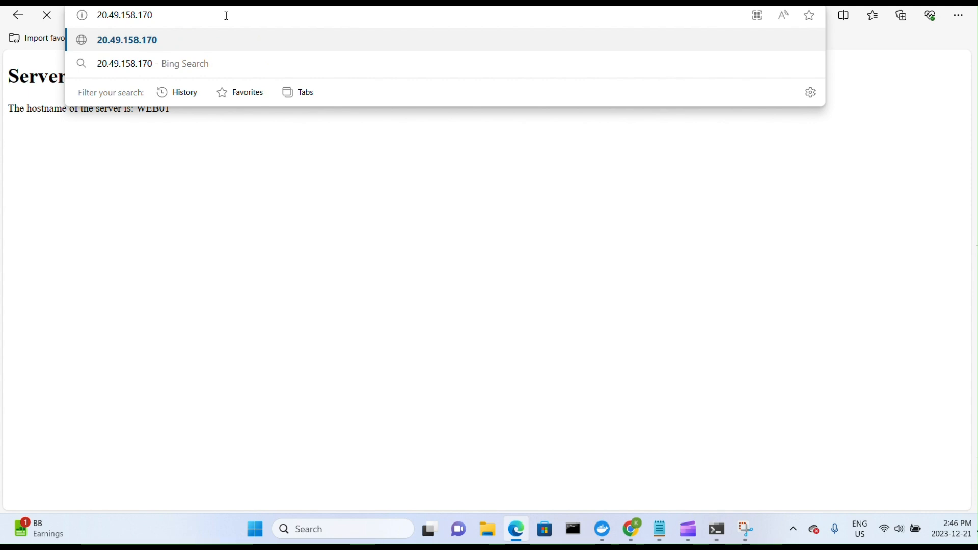